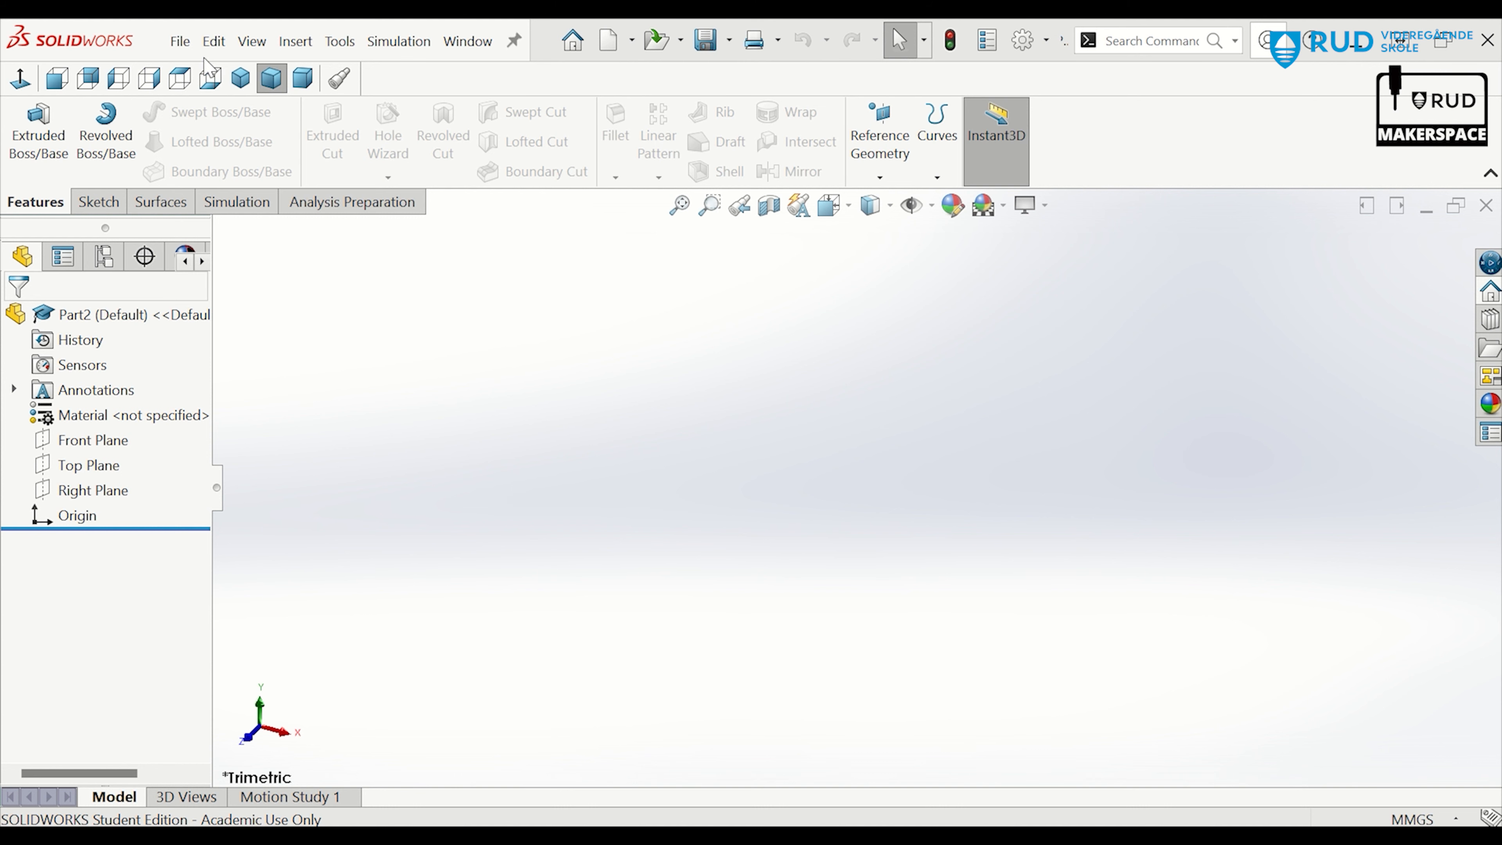
# Save the part as "Tegnekoffert del 5" in a new folder named "Del 5" inside the TIF vg2 folder
pyautogui.click(182, 43)
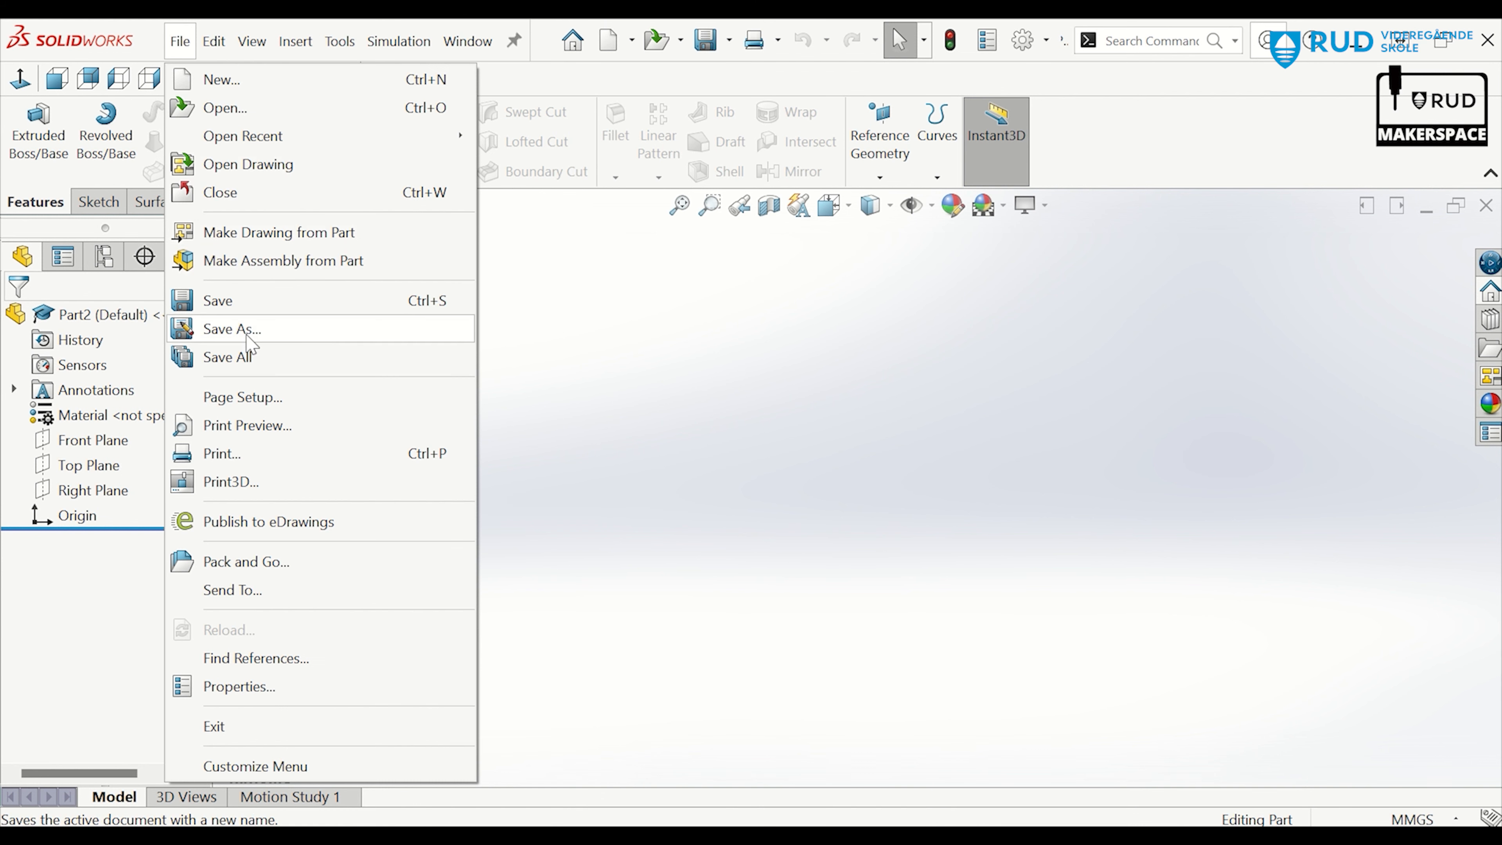
pyautogui.click(232, 329)
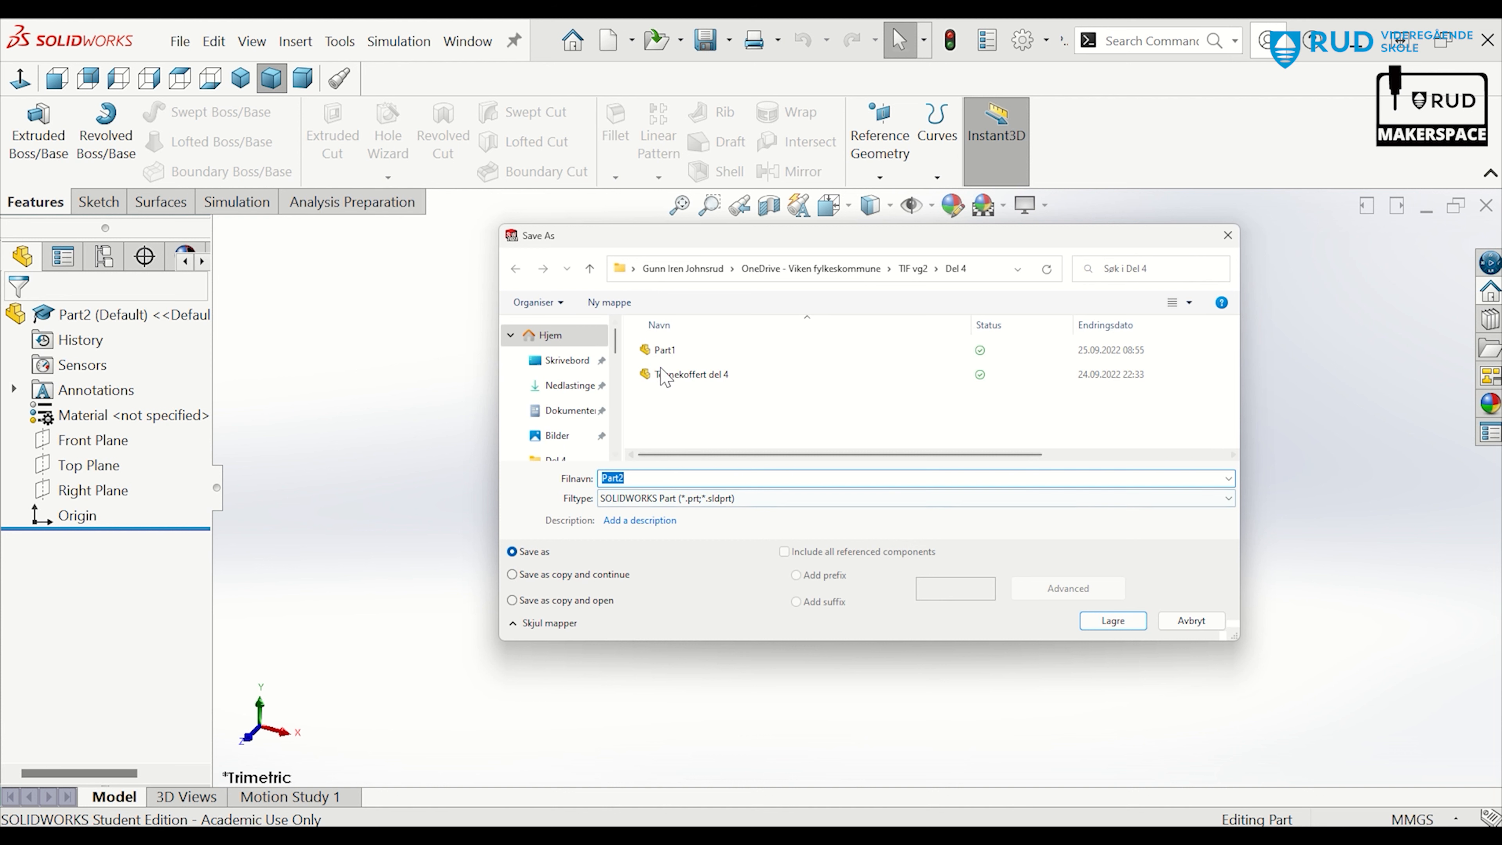
pyautogui.click(933, 274)
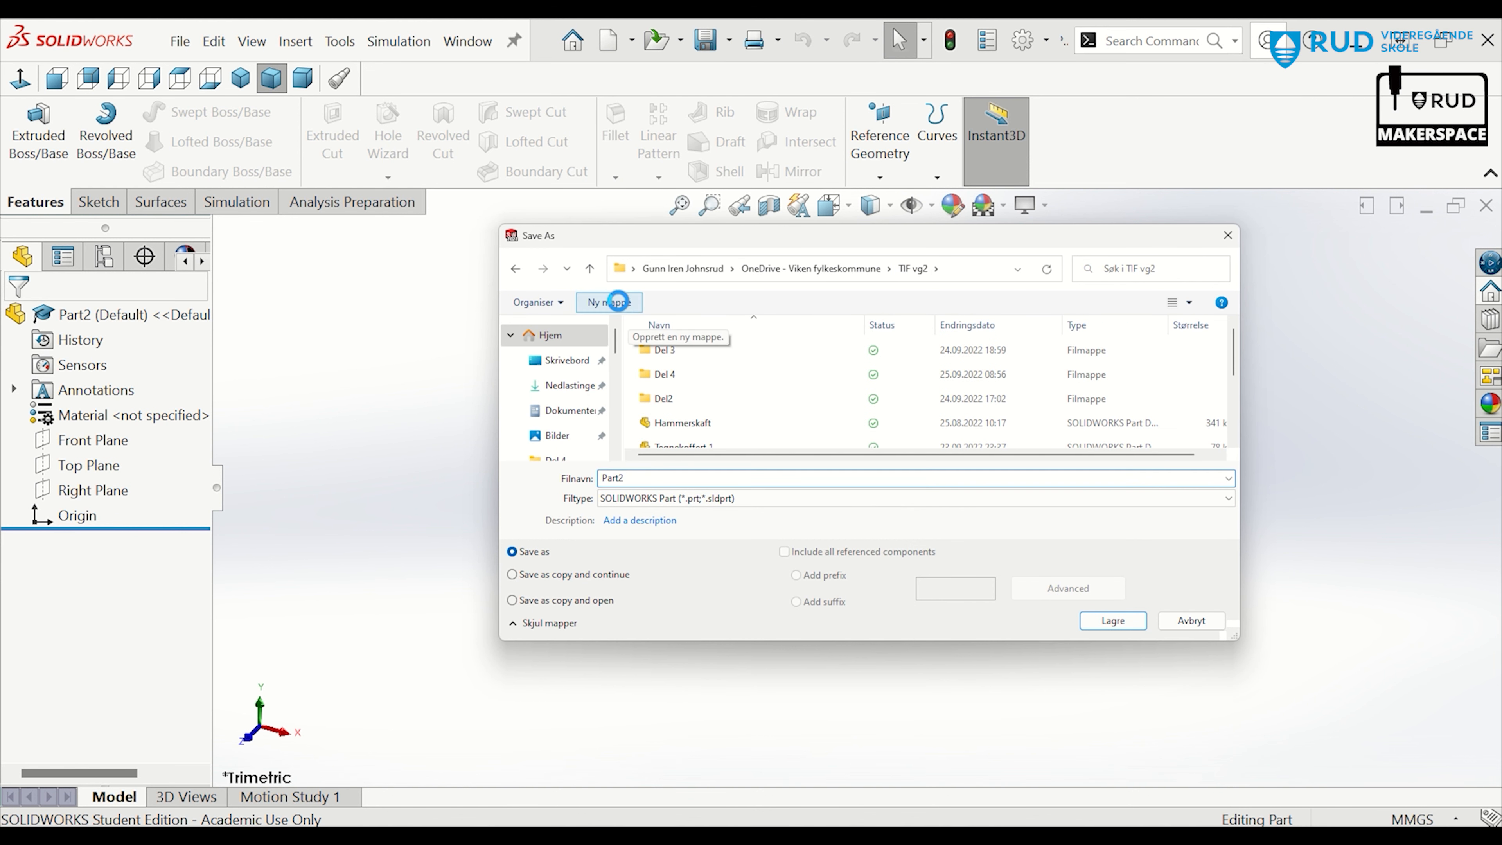
pyautogui.click(618, 304)
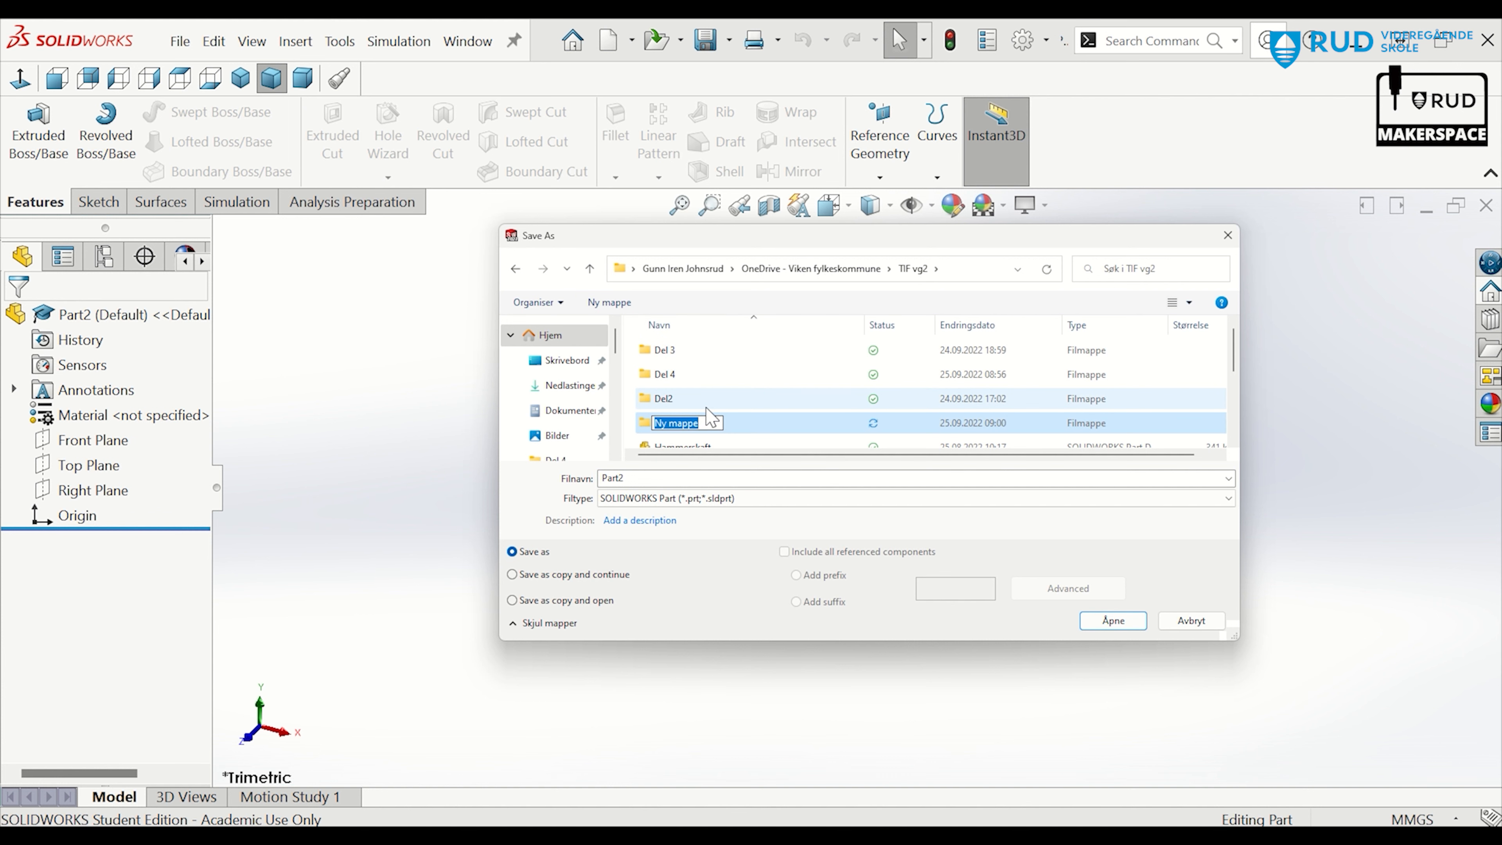
pyautogui.write('Del 5')
pyautogui.press('Return')
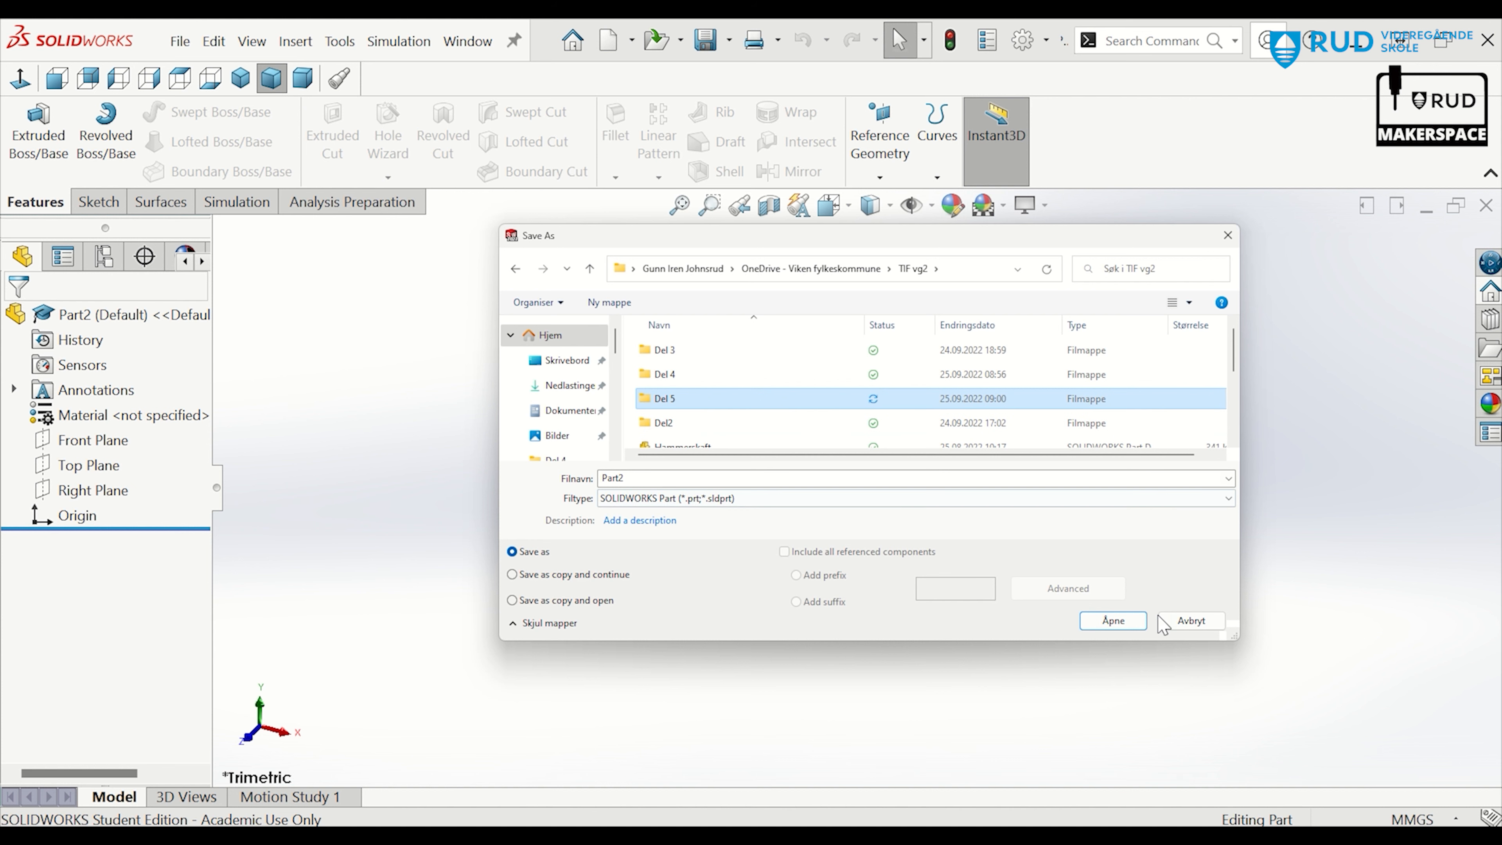
pyautogui.click(1113, 620)
pyautogui.doubleClick(649, 478)
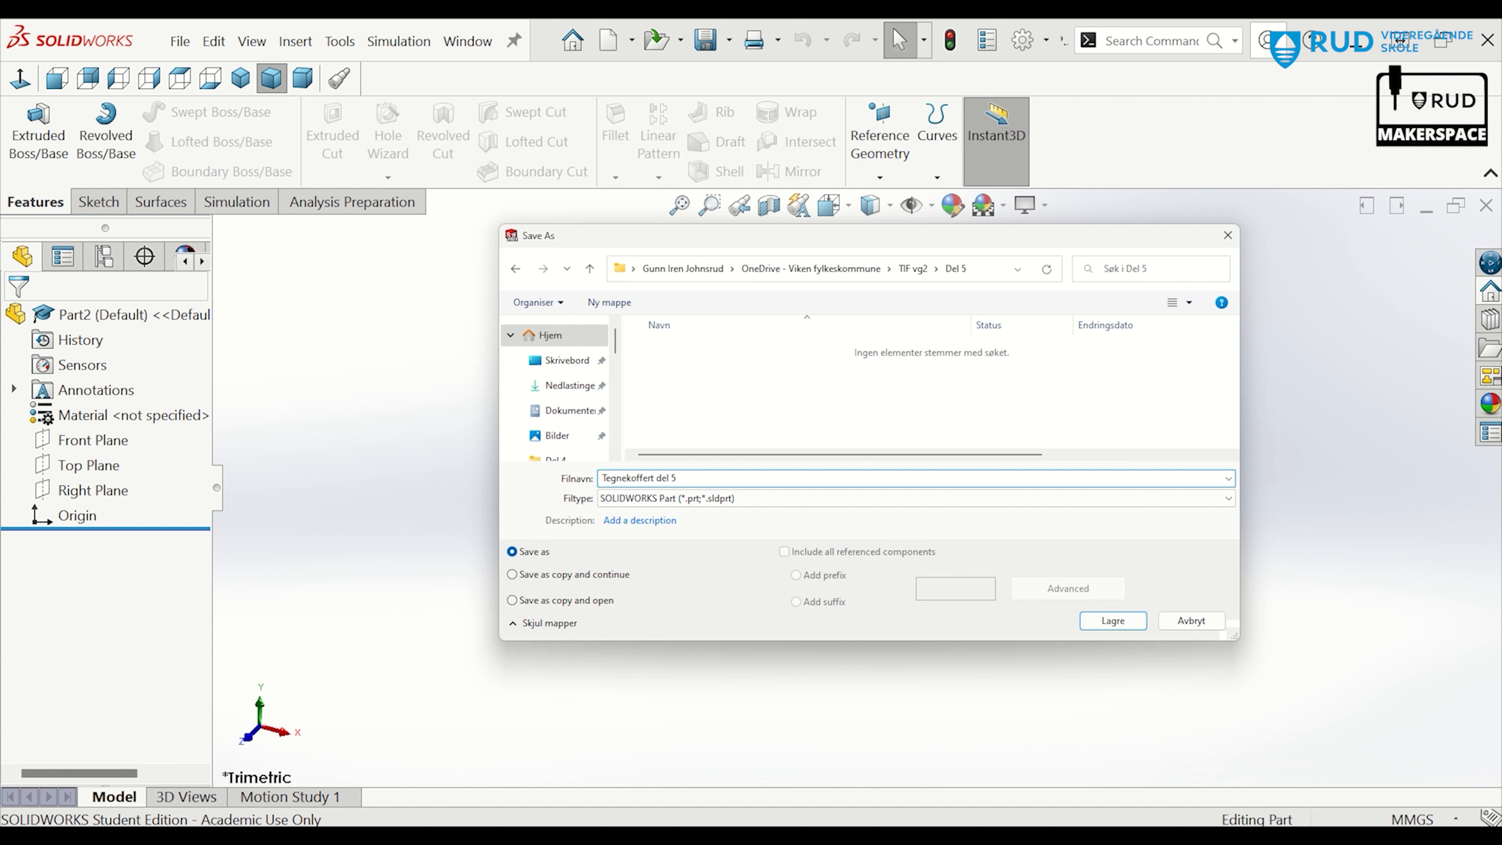
pyautogui.press('Return')
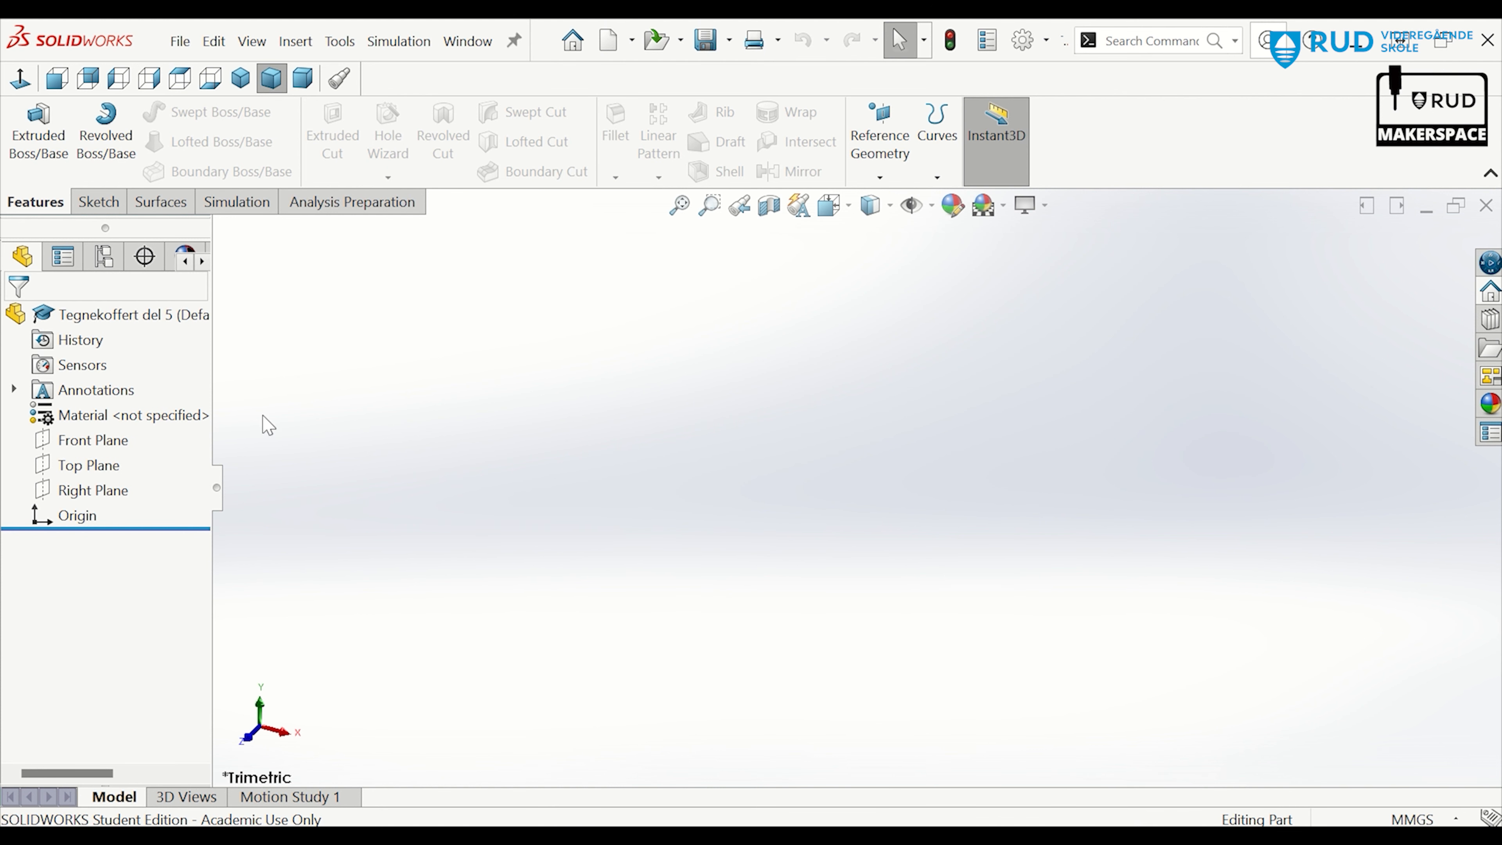
# On the Right Plane, sketch a C-shaped centerline frame starting at the origin, opening to the right and about 70 mm high
pyautogui.click(104, 492)
pyautogui.click(110, 460)
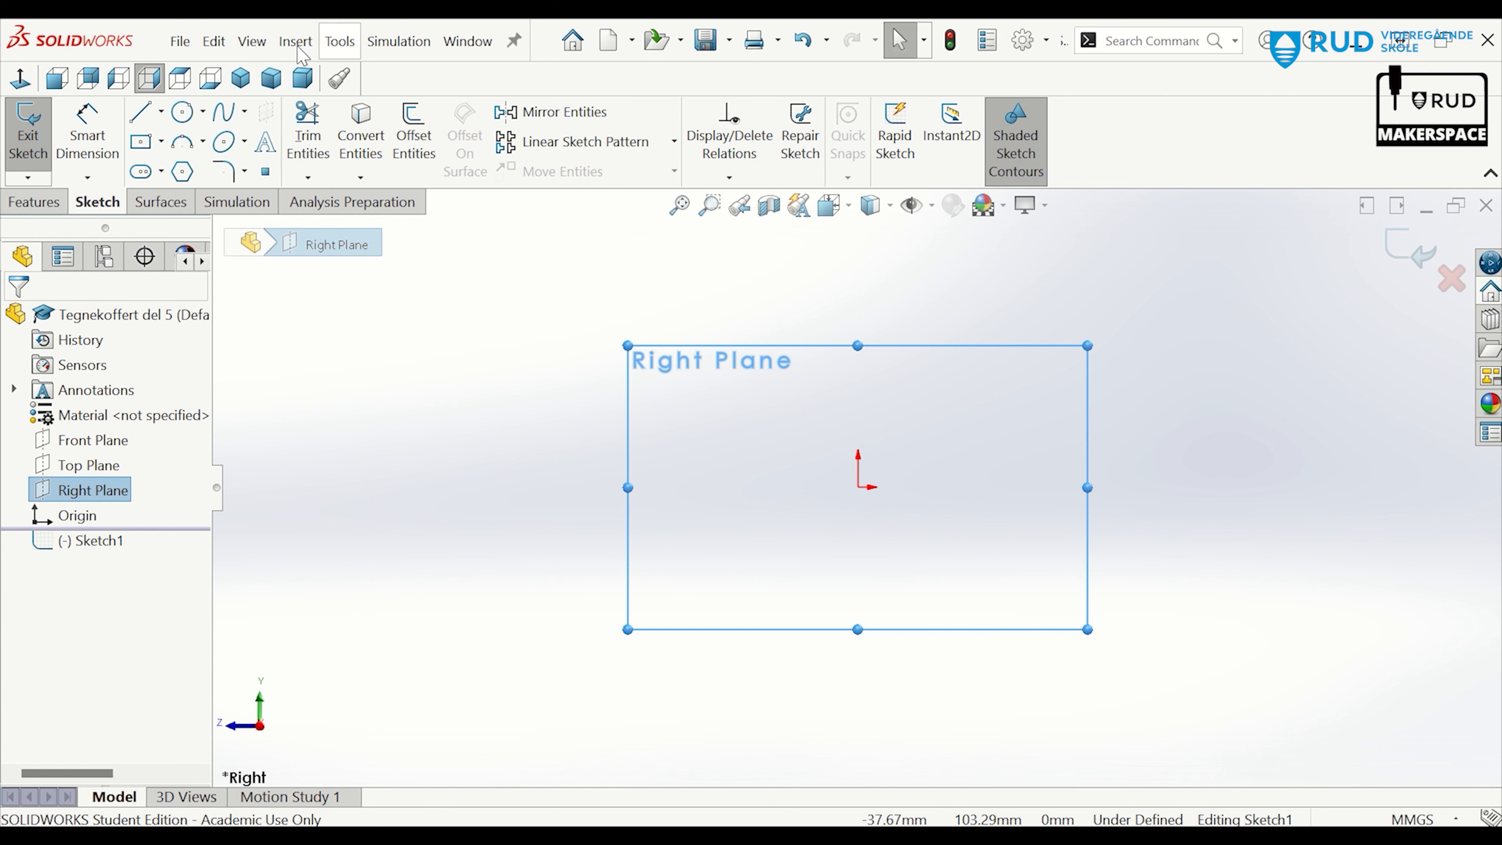
pyautogui.click(161, 112)
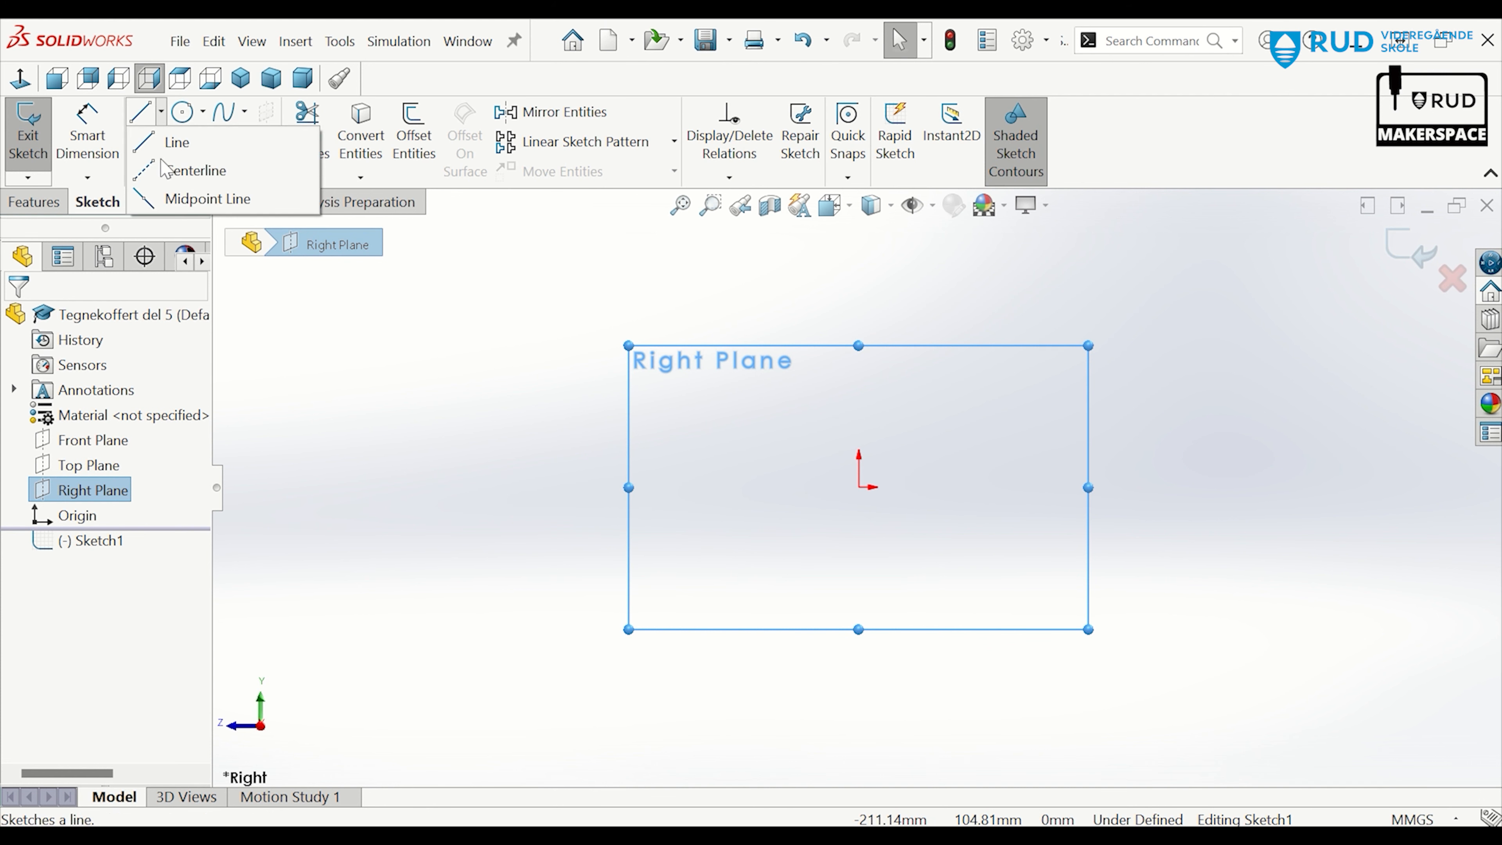
pyautogui.click(198, 168)
pyautogui.click(859, 489)
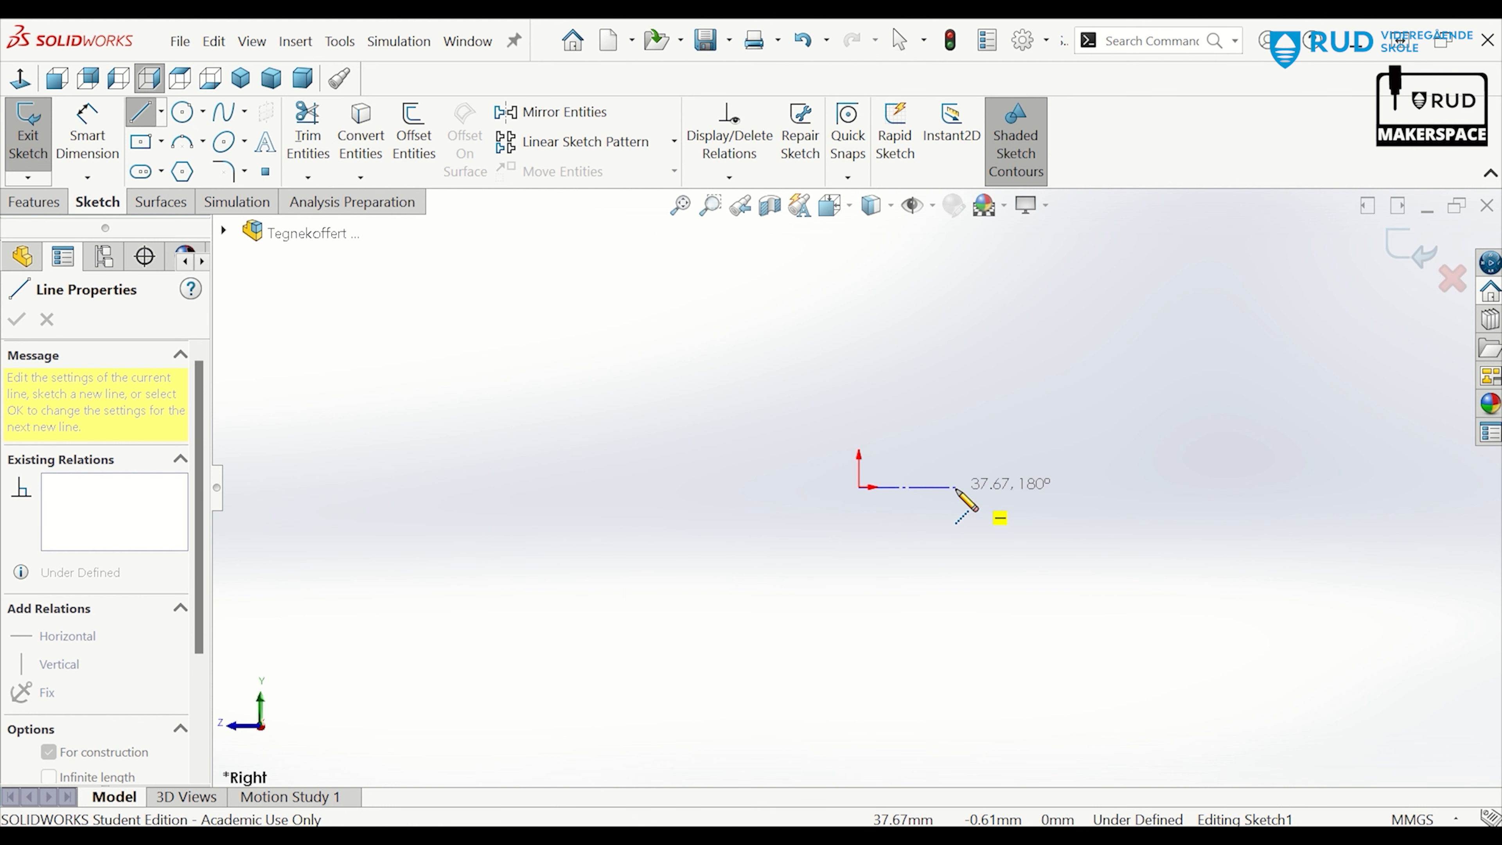
pyautogui.click(947, 487)
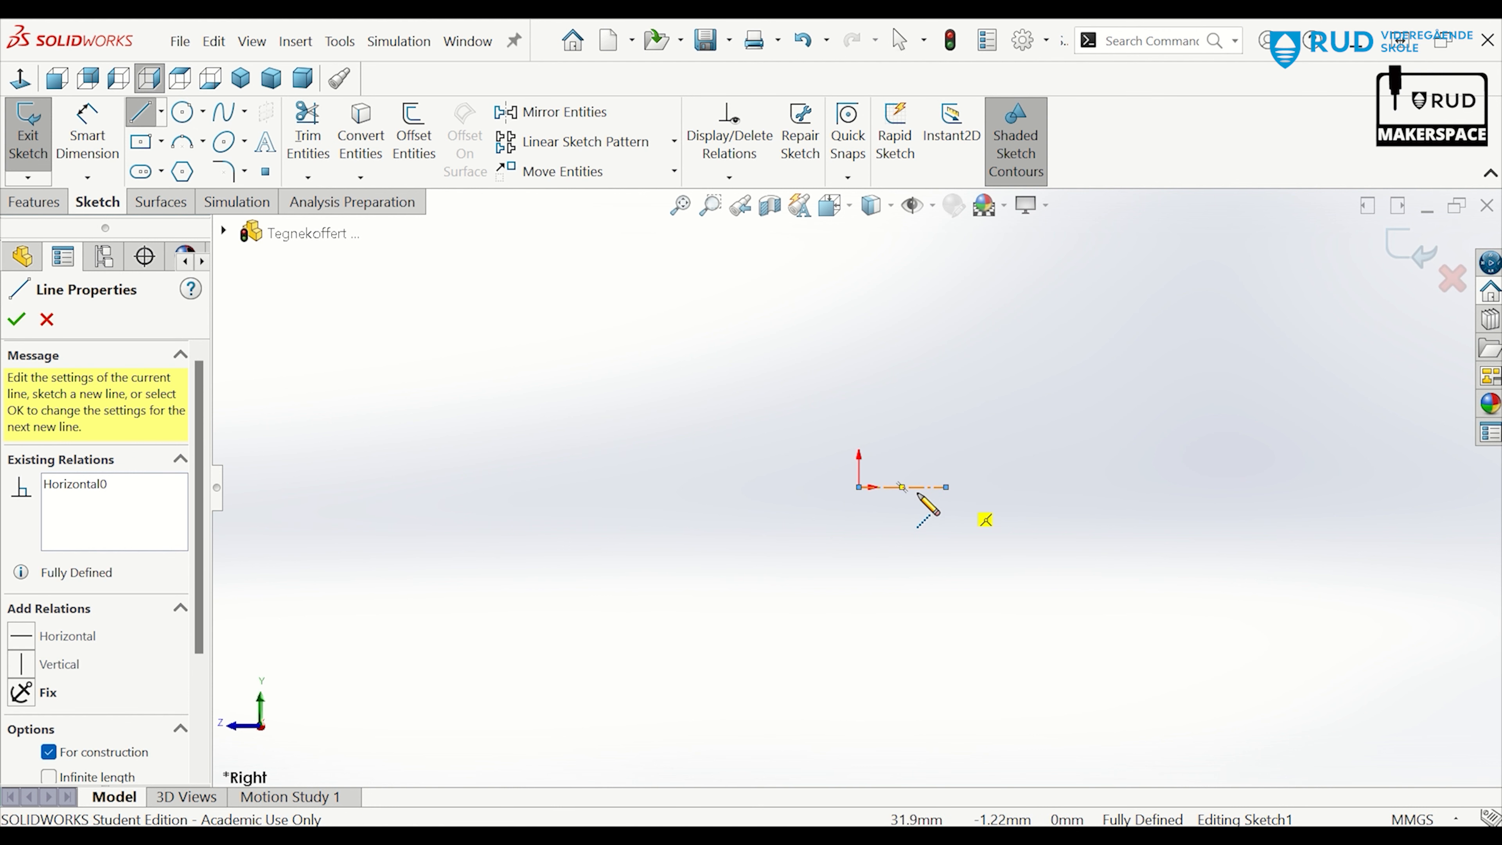
pyautogui.click(860, 486)
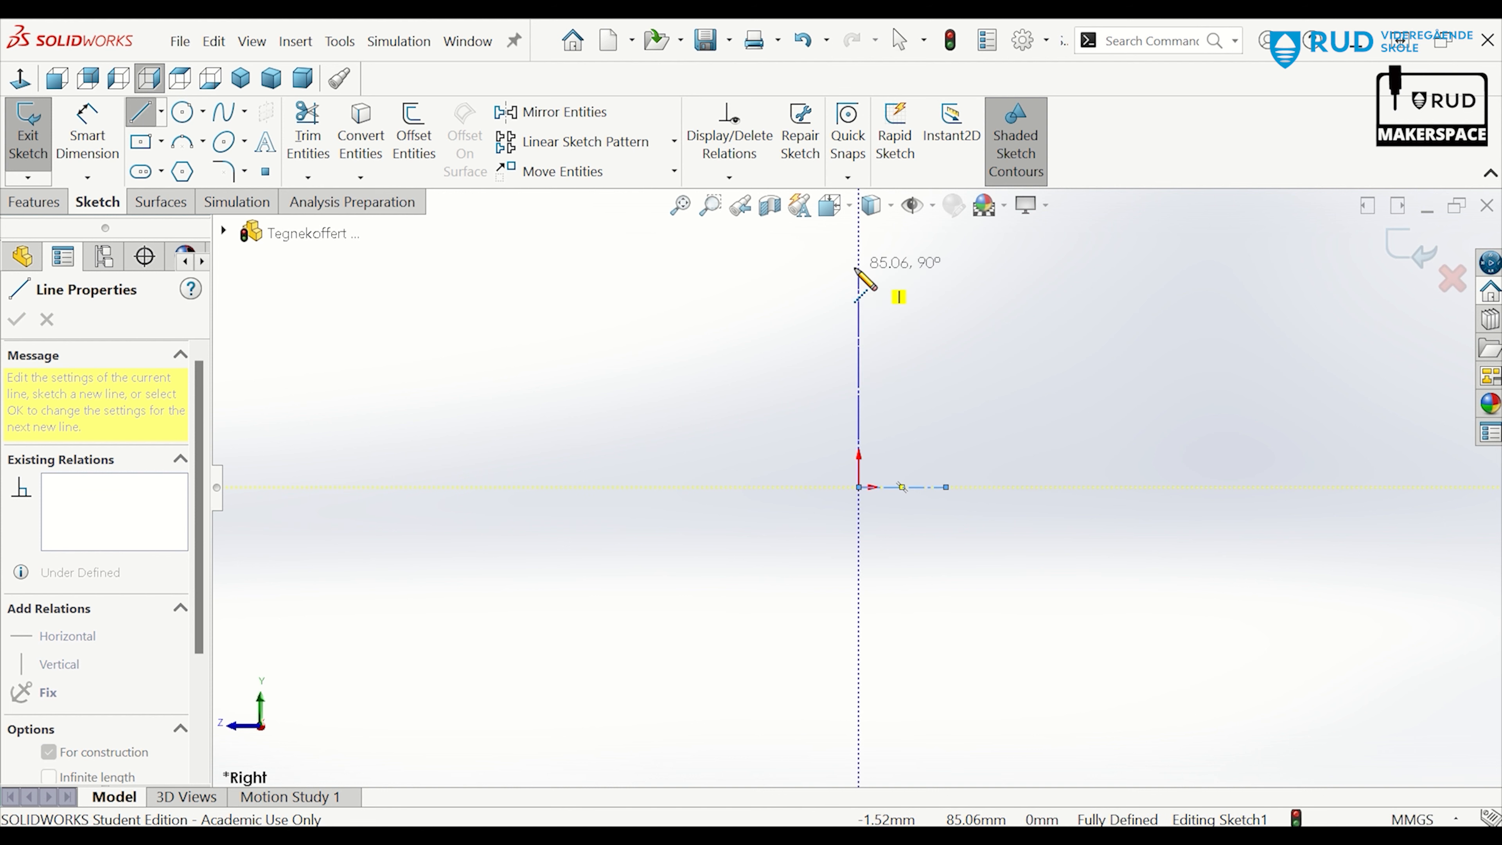
pyautogui.click(859, 305)
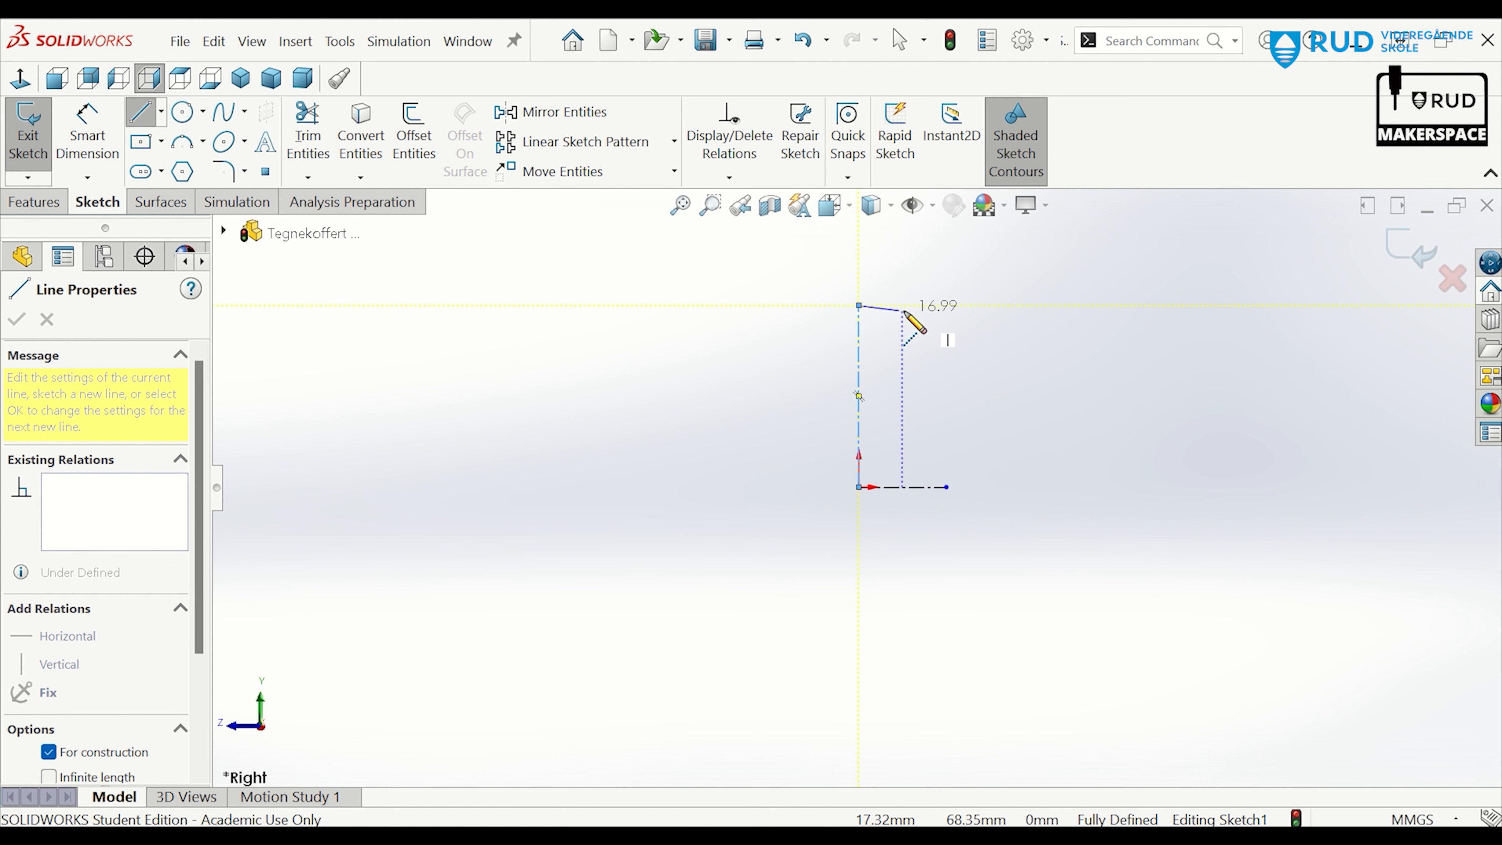
pyautogui.click(944, 306)
# Dimension the lower and upper horizontal centerlines at 30 mm each
pyautogui.click(87, 136)
pyautogui.click(911, 487)
pyautogui.click(913, 576)
pyautogui.write('30')
pyautogui.press('Return')
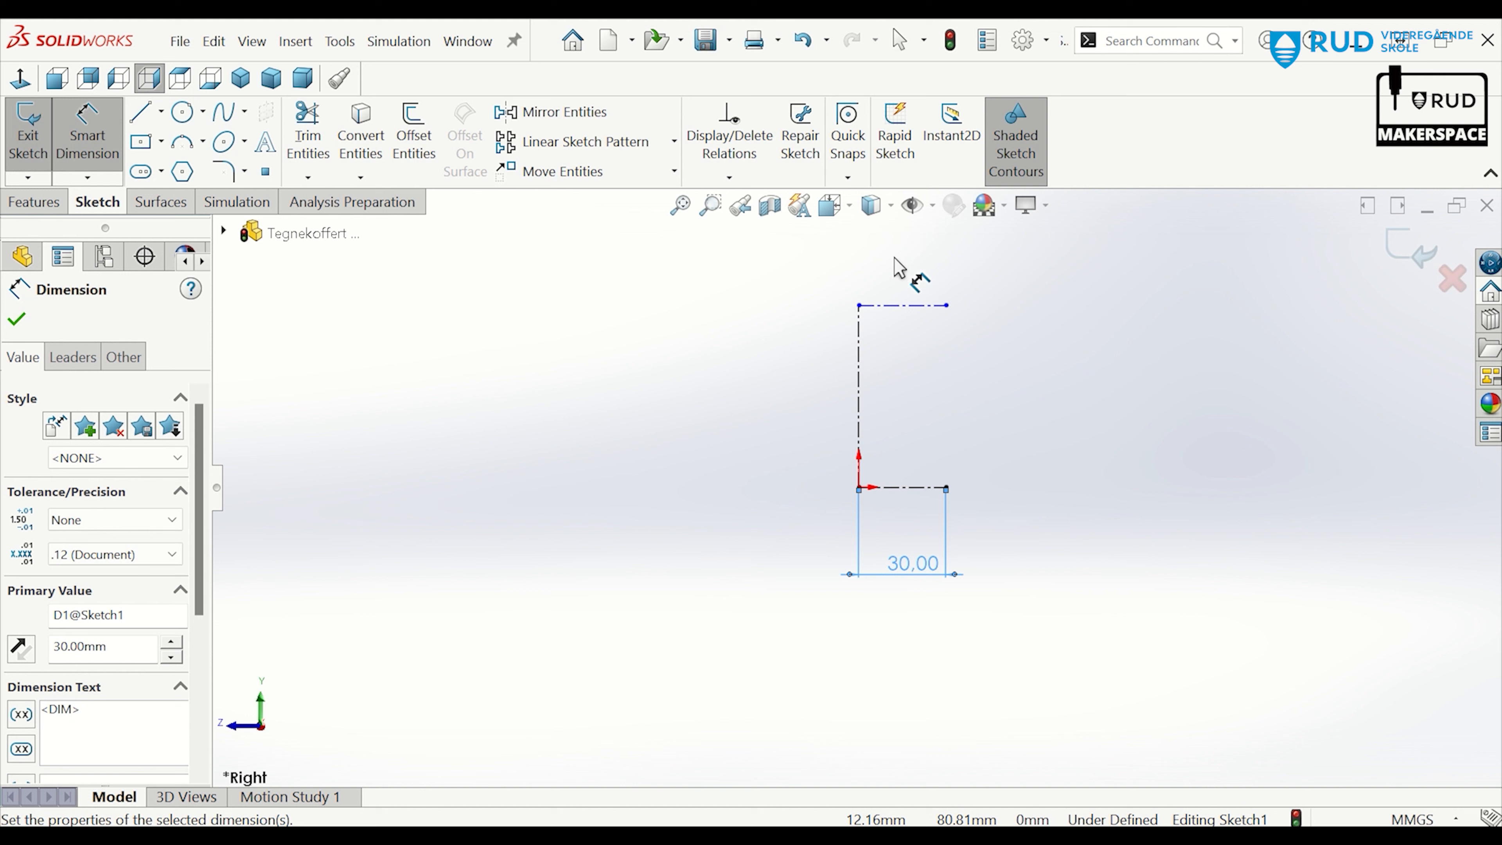
pyautogui.click(908, 306)
pyautogui.click(915, 253)
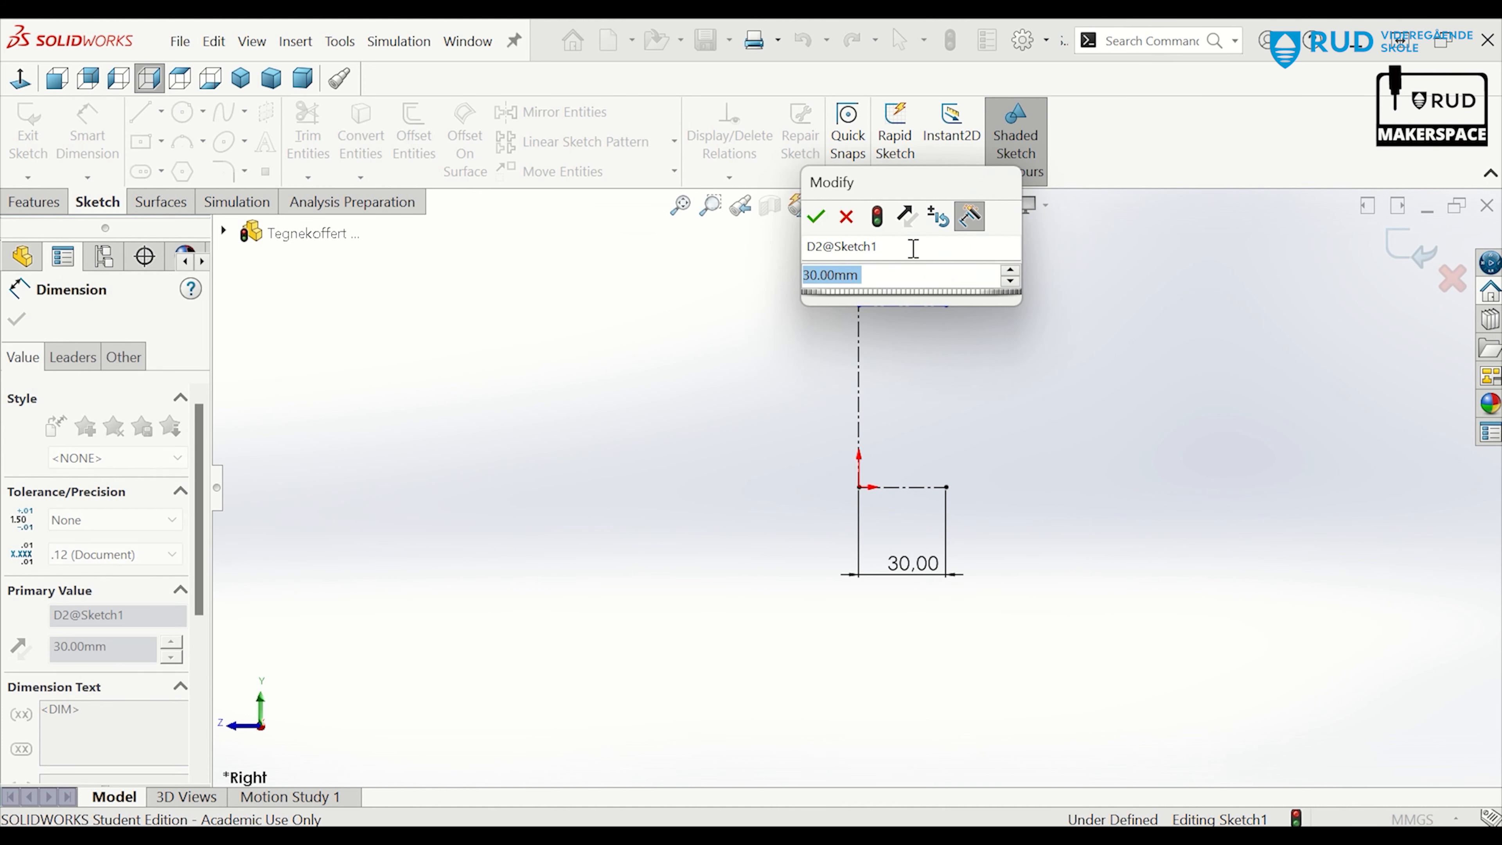
pyautogui.click(825, 225)
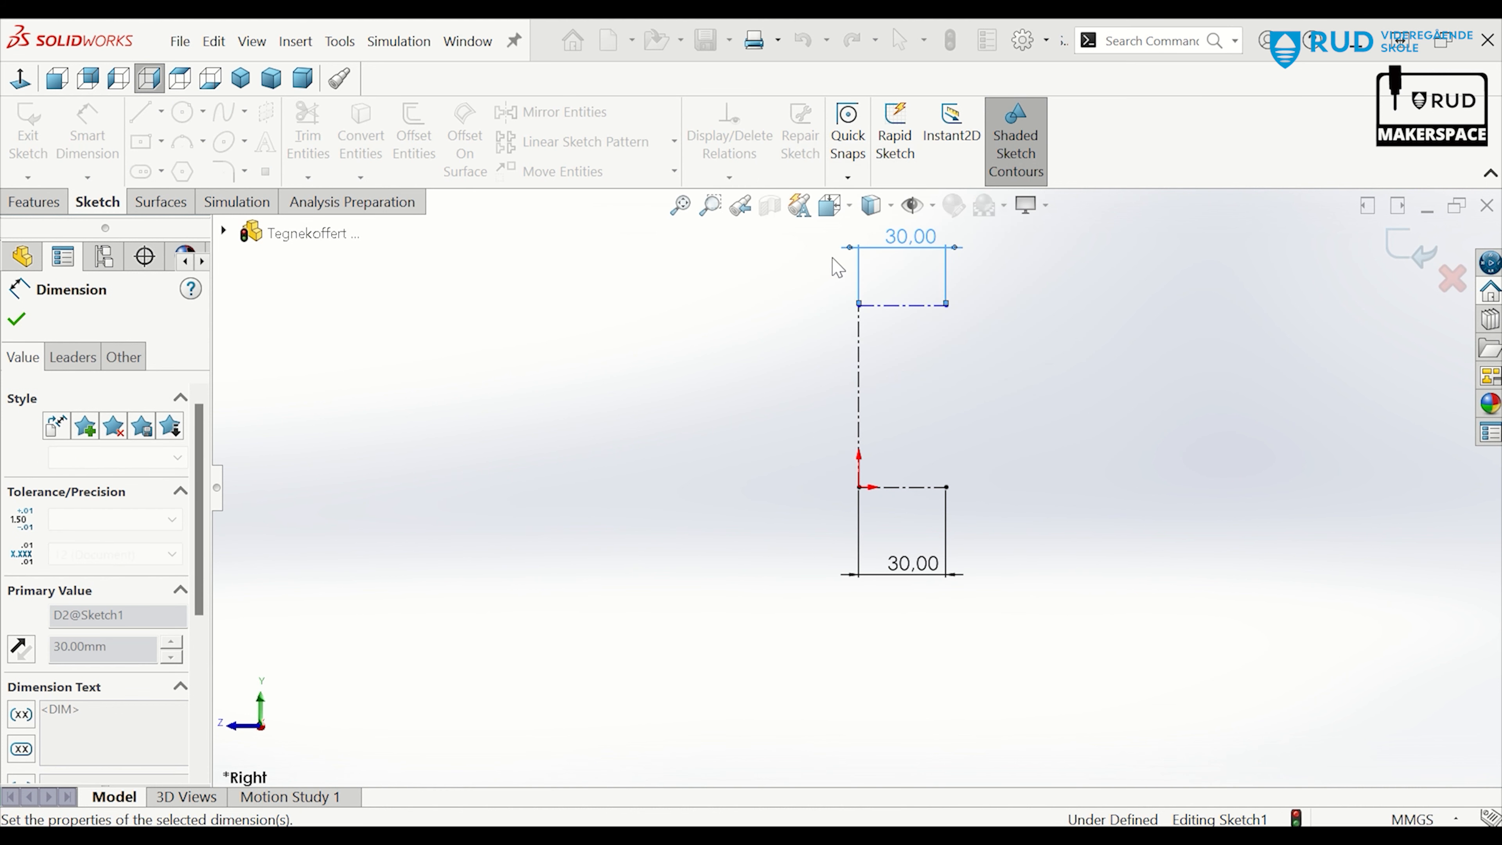
# Dimension the vertical centerline at 70 mm
pyautogui.click(861, 378)
pyautogui.click(743, 391)
pyautogui.write('7')
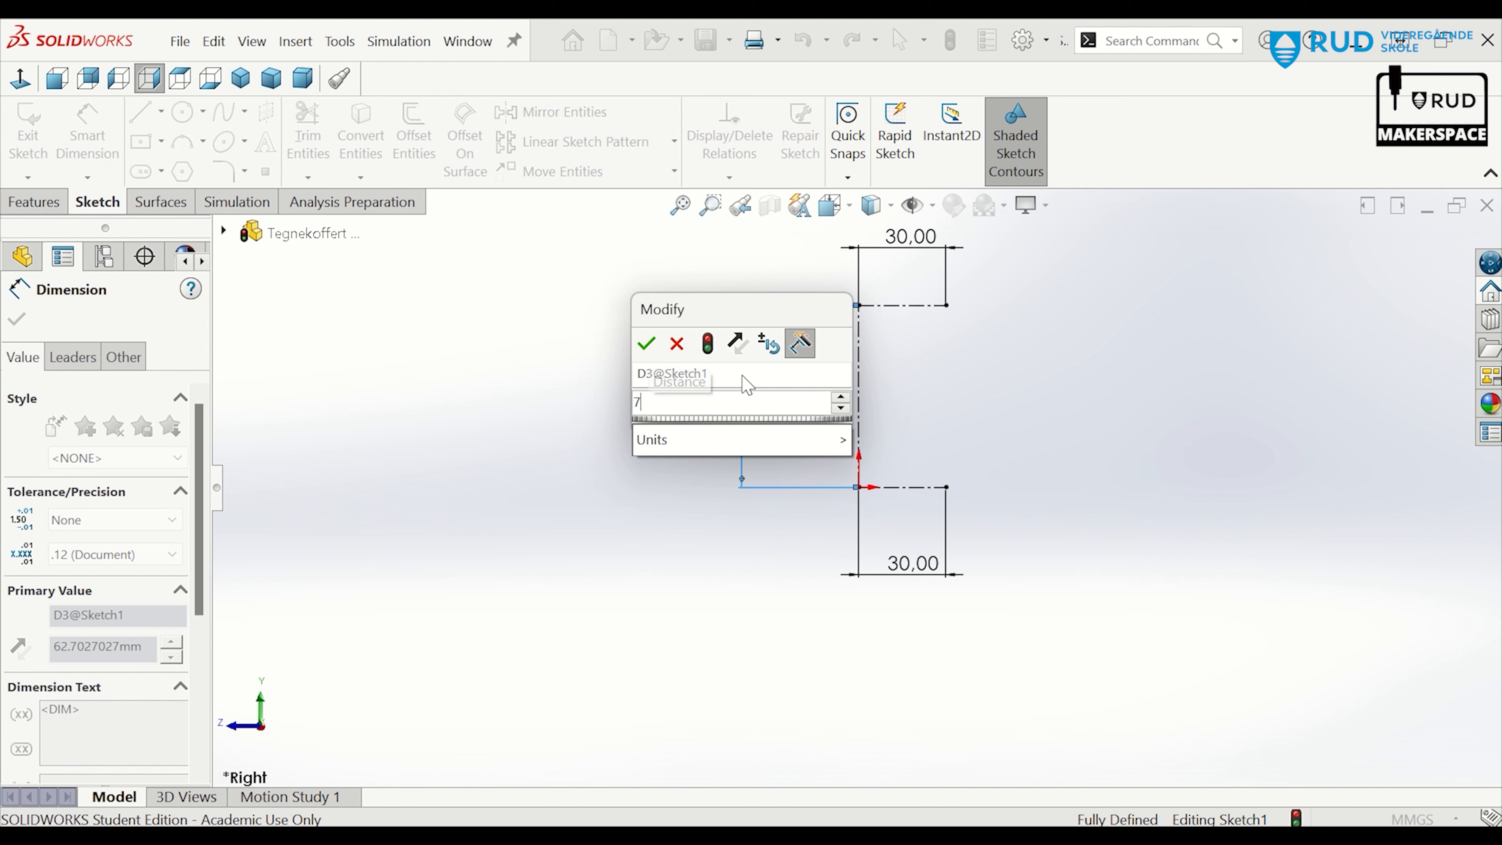
pyautogui.write('0')
pyautogui.press('Return')
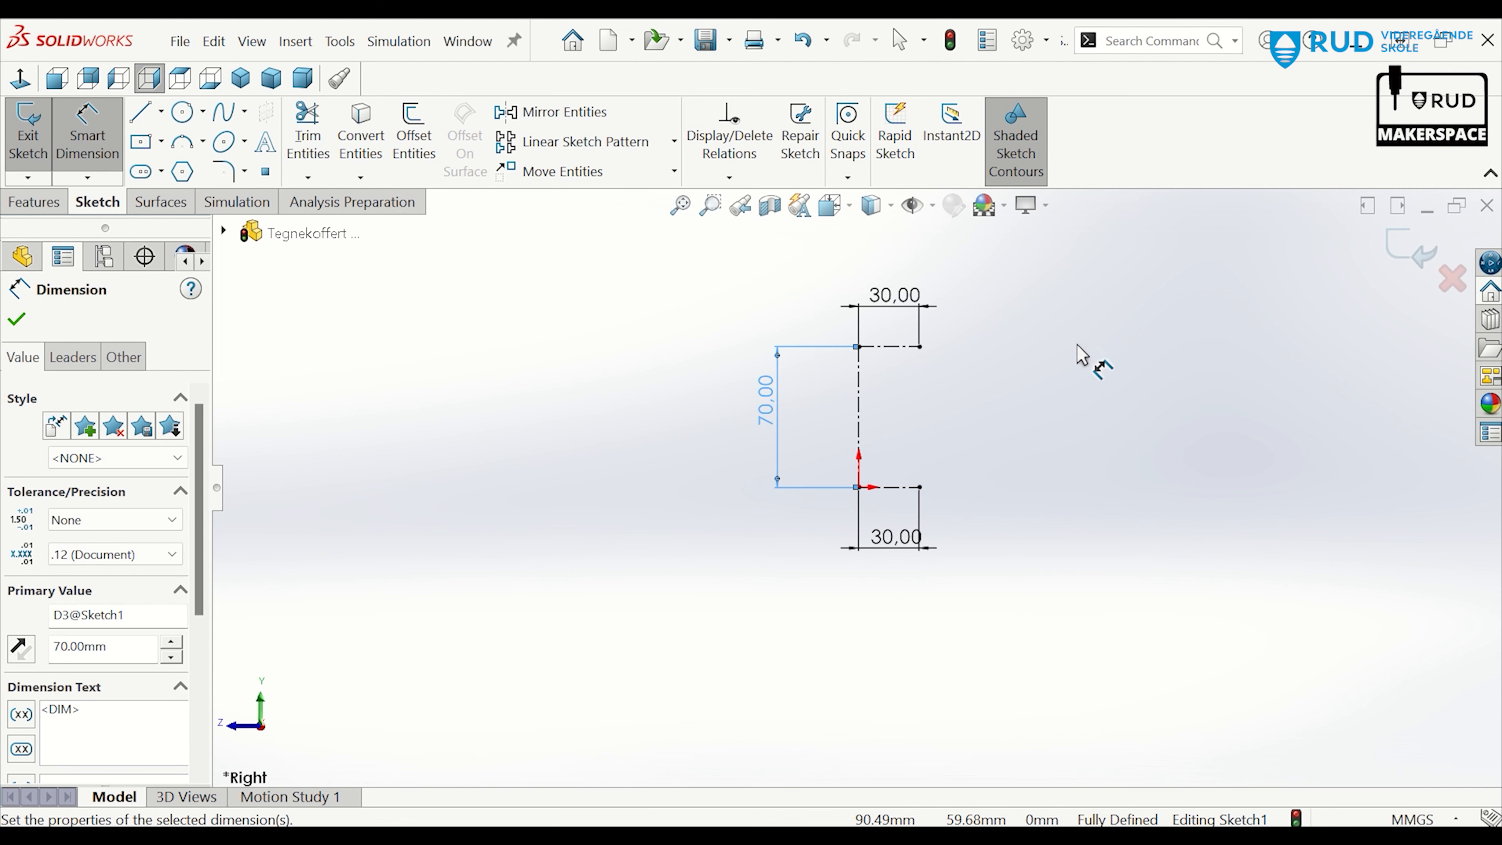
# Draw a solid line down from the upper right corner, and join its lower end diagonally to a bottom line running about 10.5 mm from the origin
pyautogui.scroll(-2, 1045, 324)
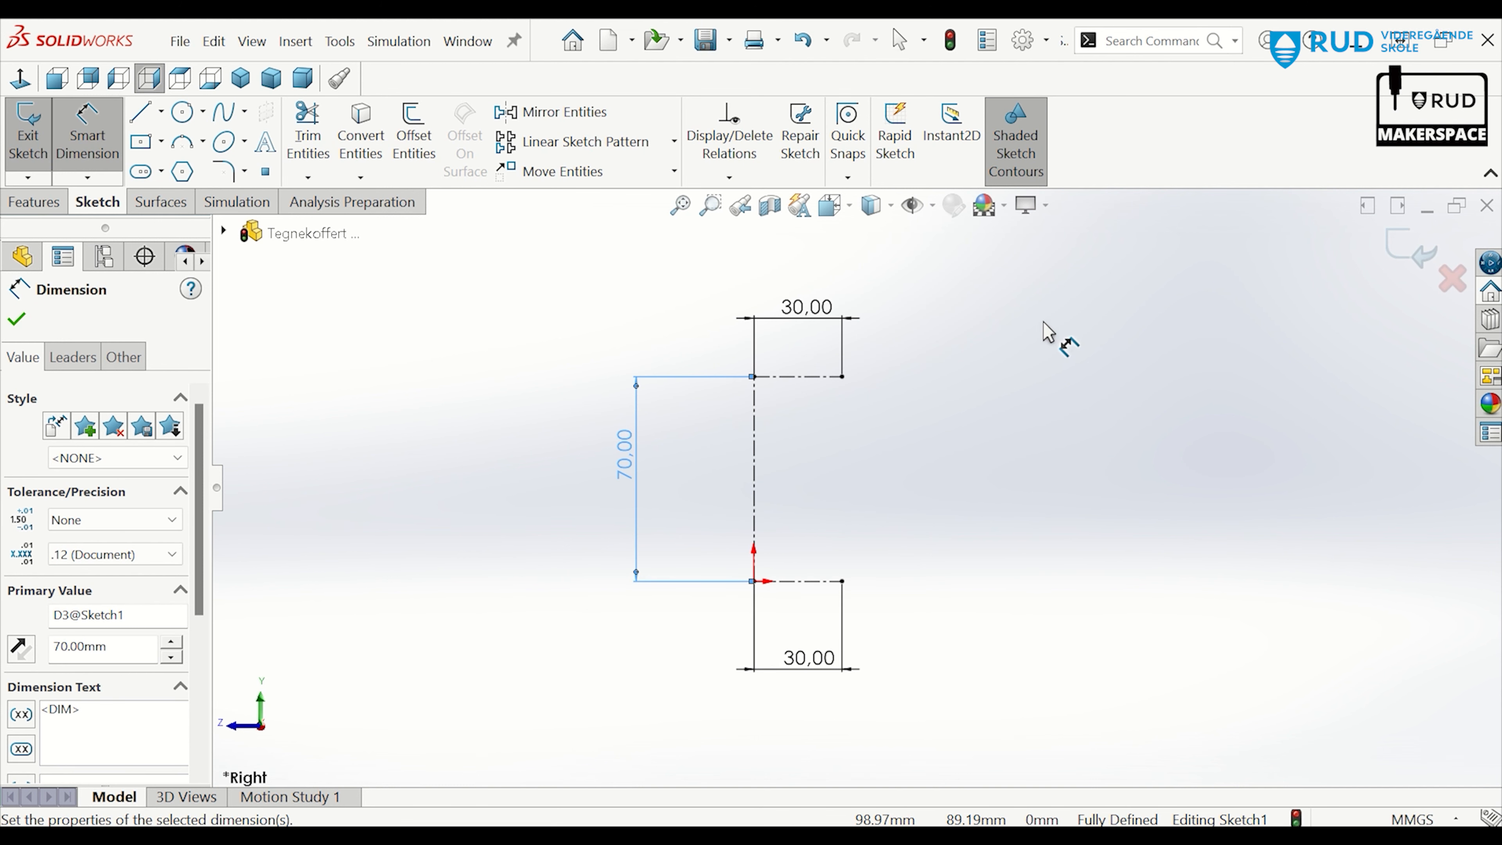
pyautogui.click(144, 114)
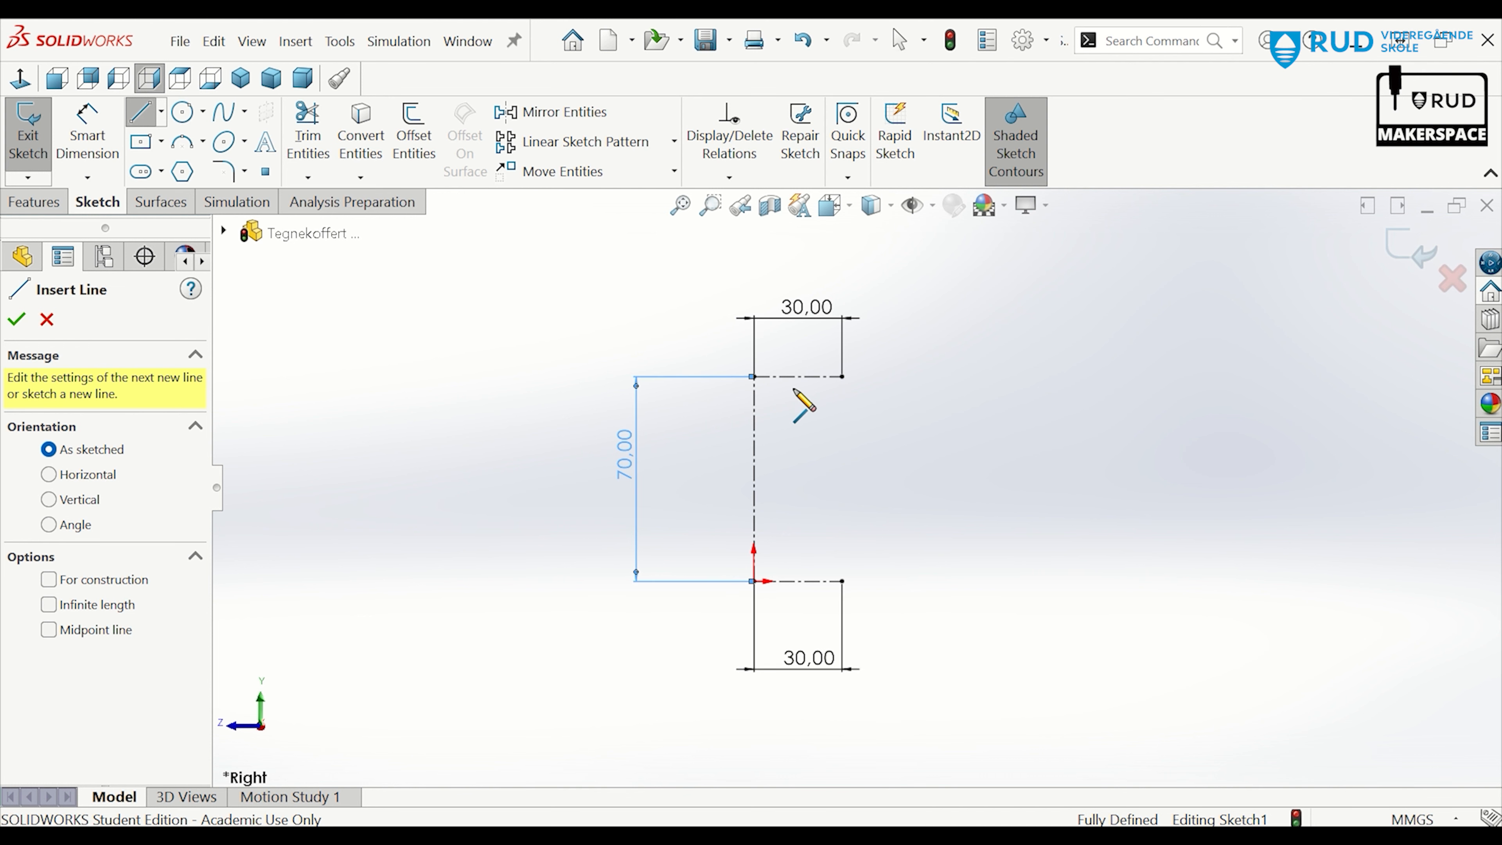
pyautogui.click(842, 377)
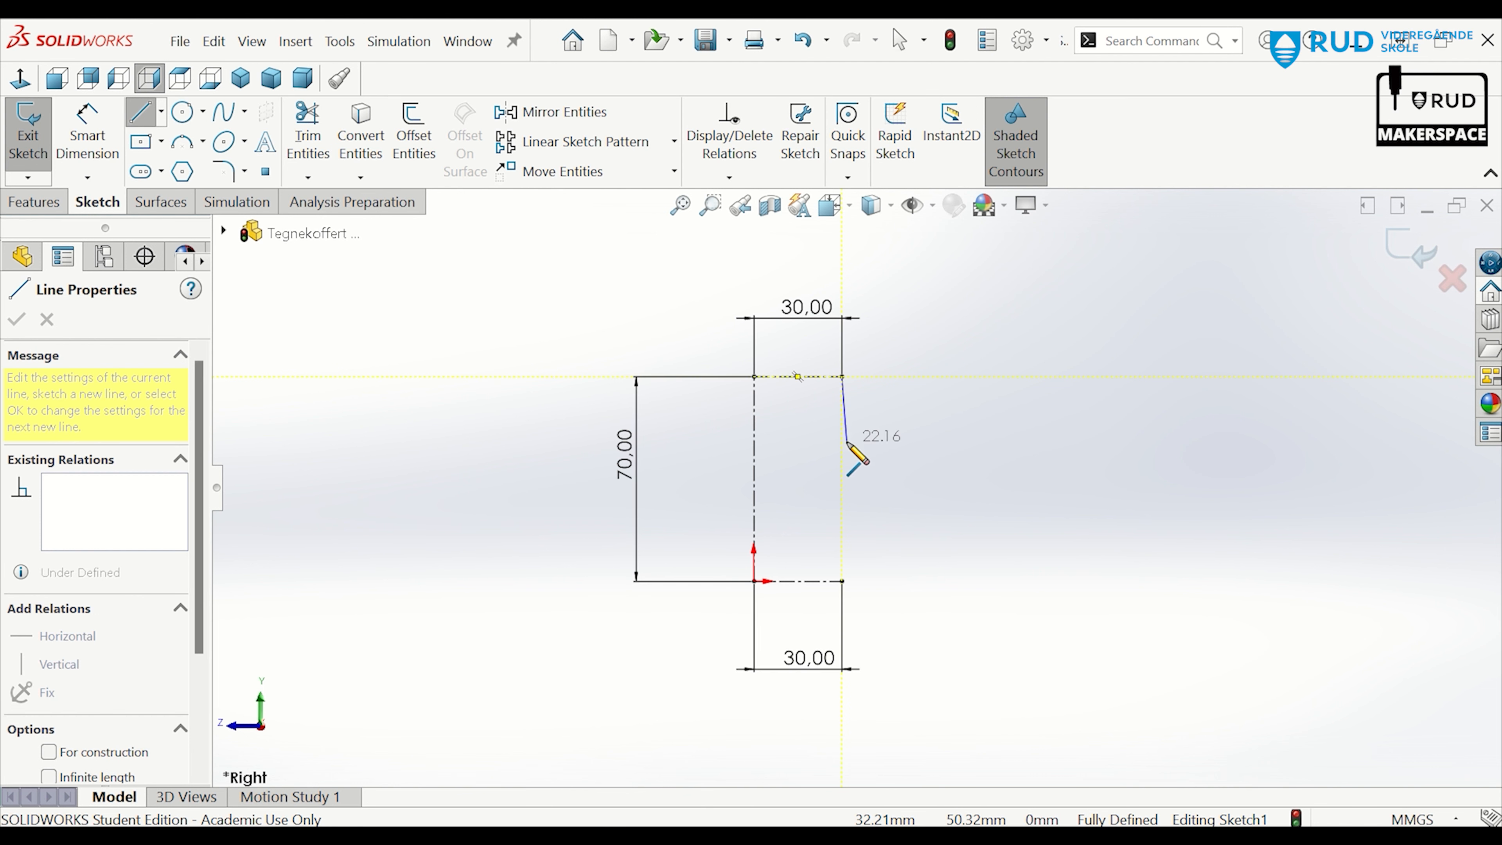
pyautogui.doubleClick(842, 505)
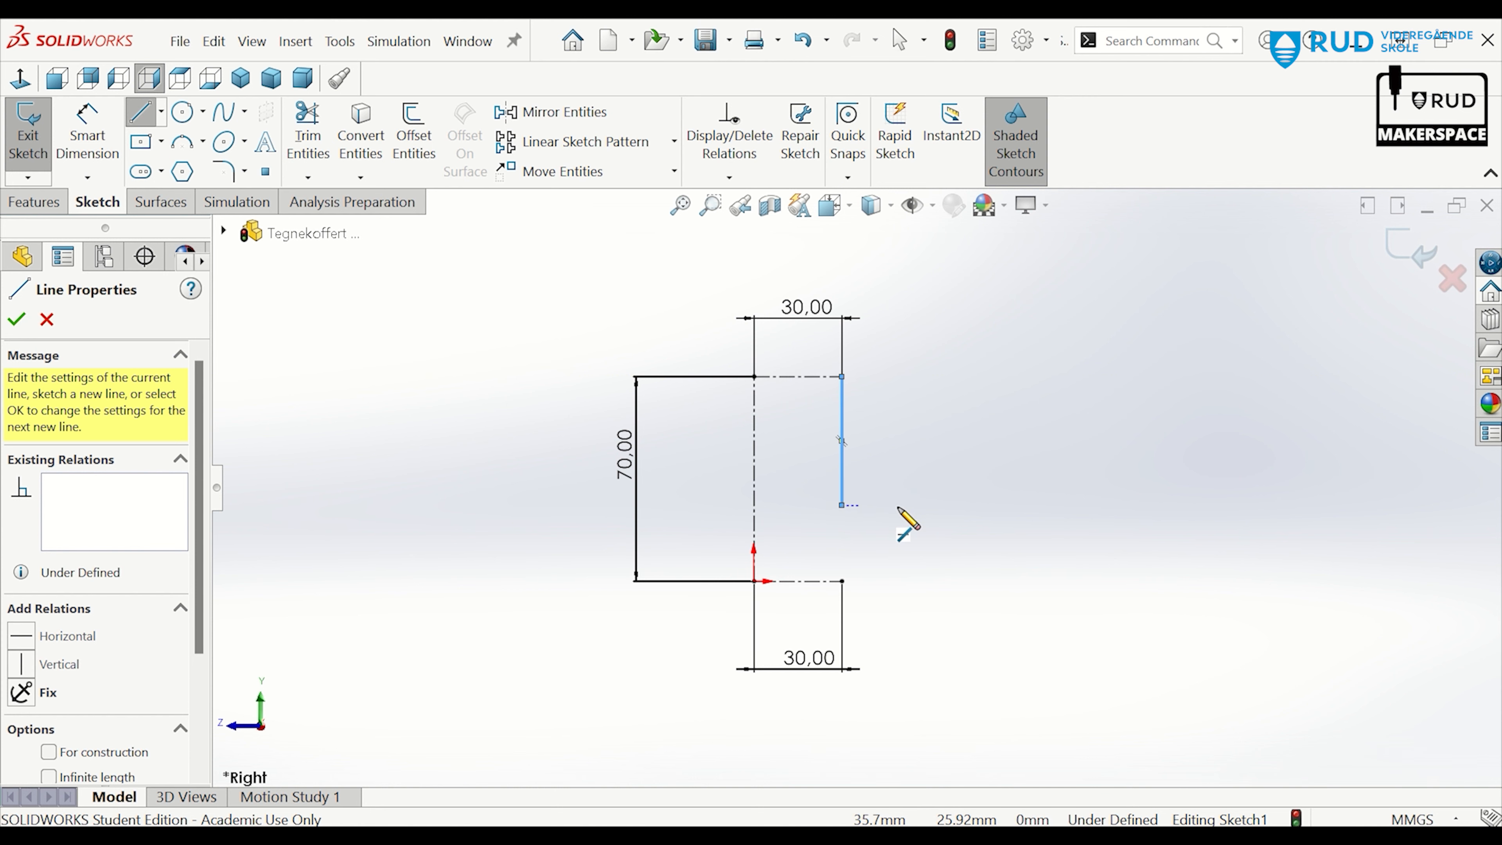
pyautogui.click(755, 581)
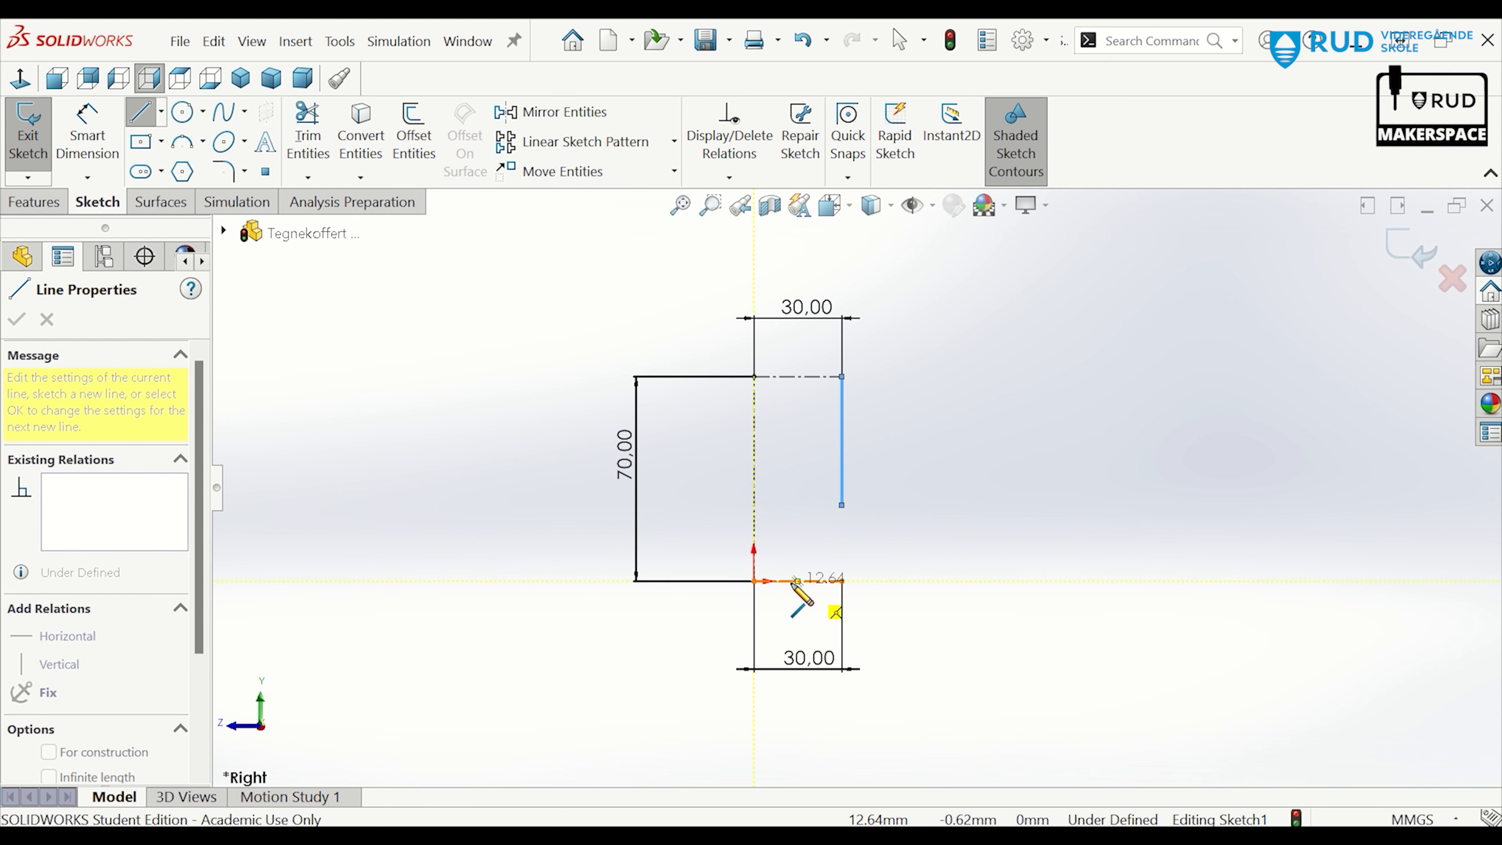
pyautogui.click(785, 581)
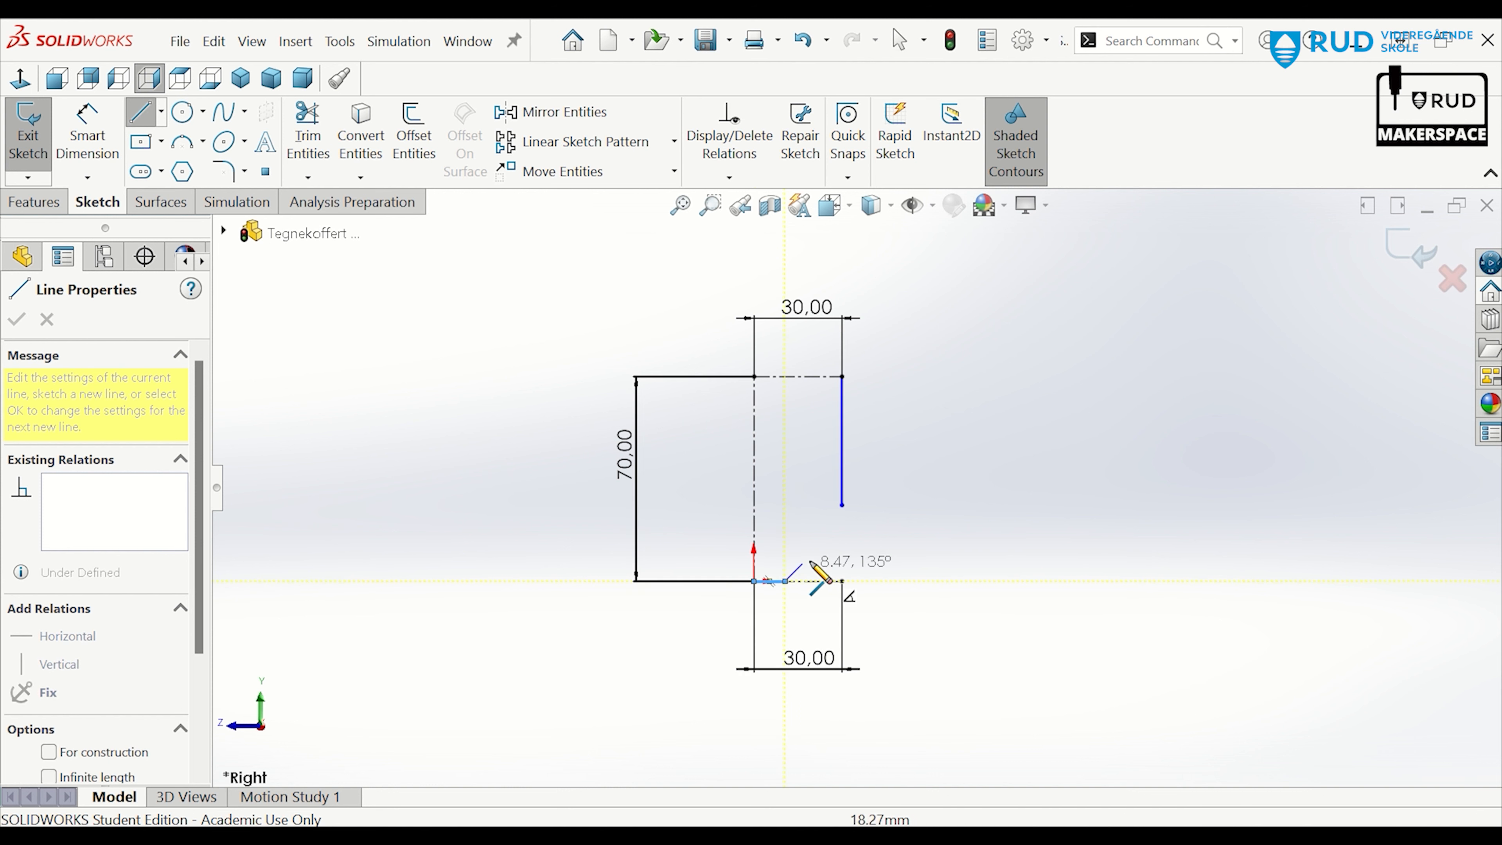
pyautogui.doubleClick(842, 505)
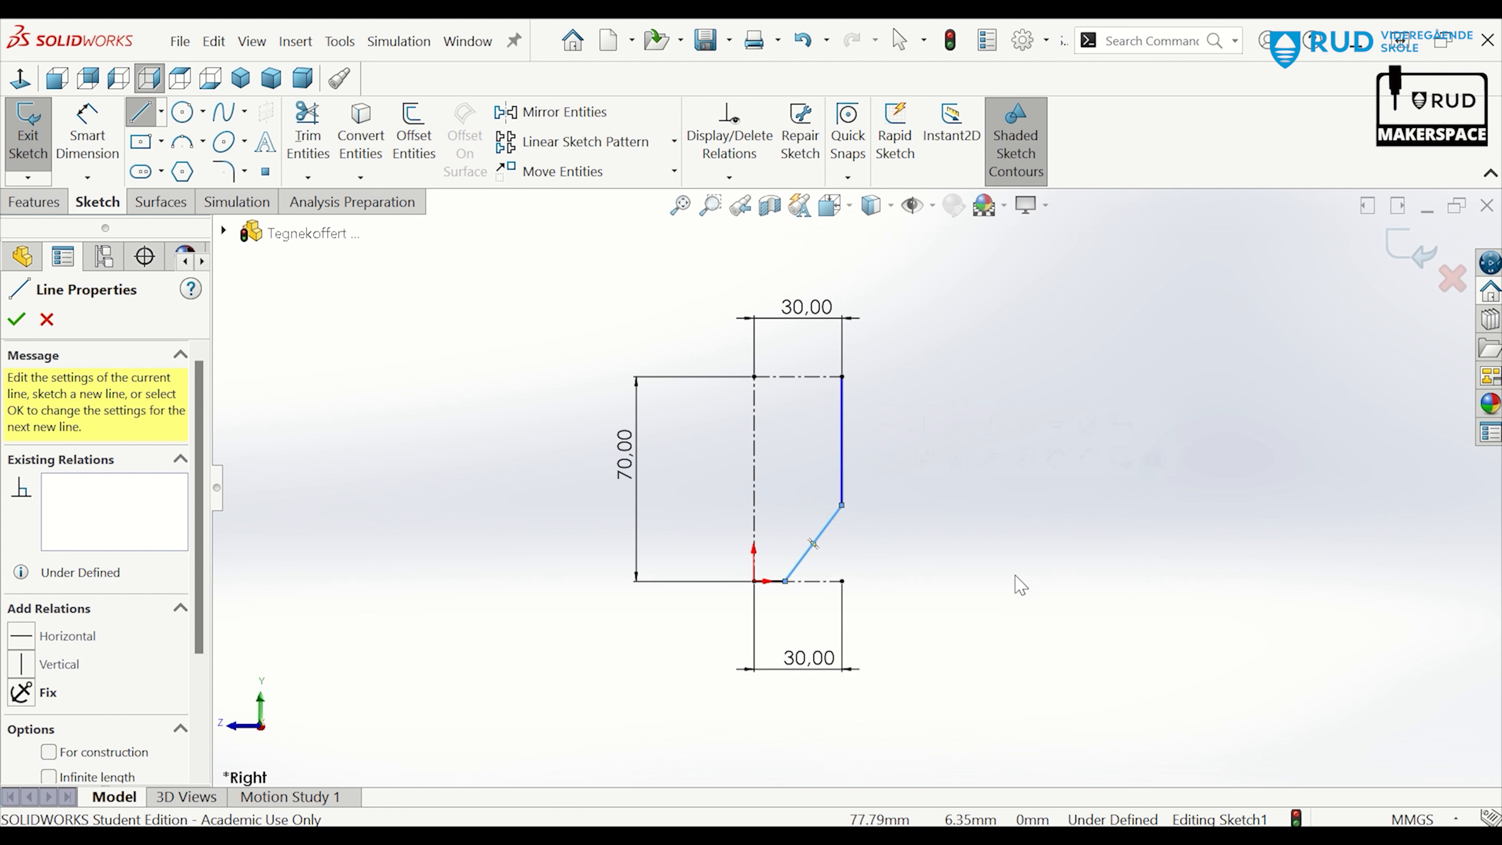
# Draw a solid vertical line about 15.7 mm long from the origin up along the vertical centerline
pyautogui.click(755, 582)
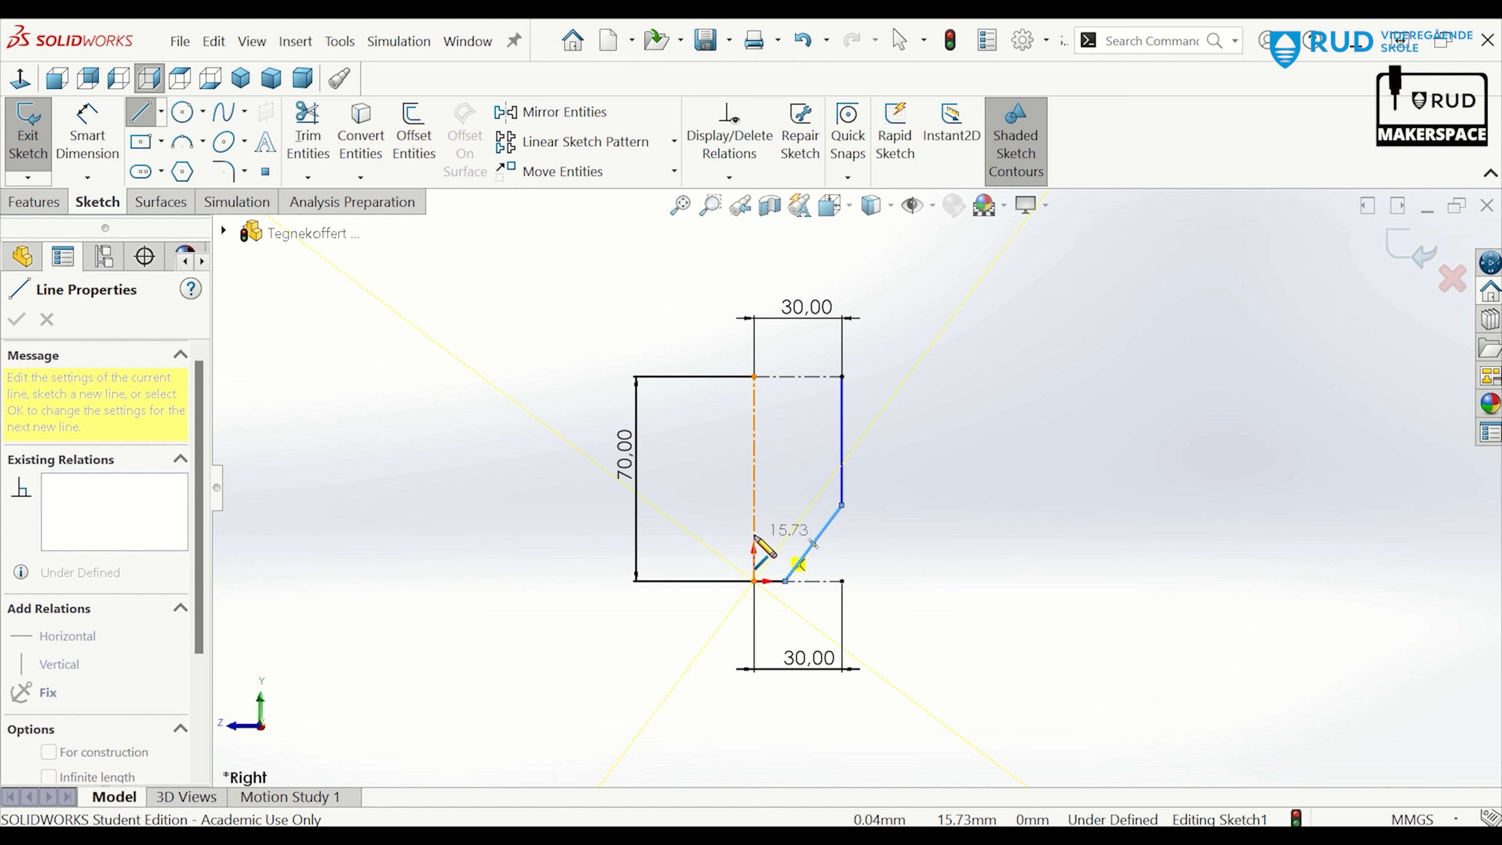
pyautogui.doubleClick(755, 535)
pyautogui.click(754, 535)
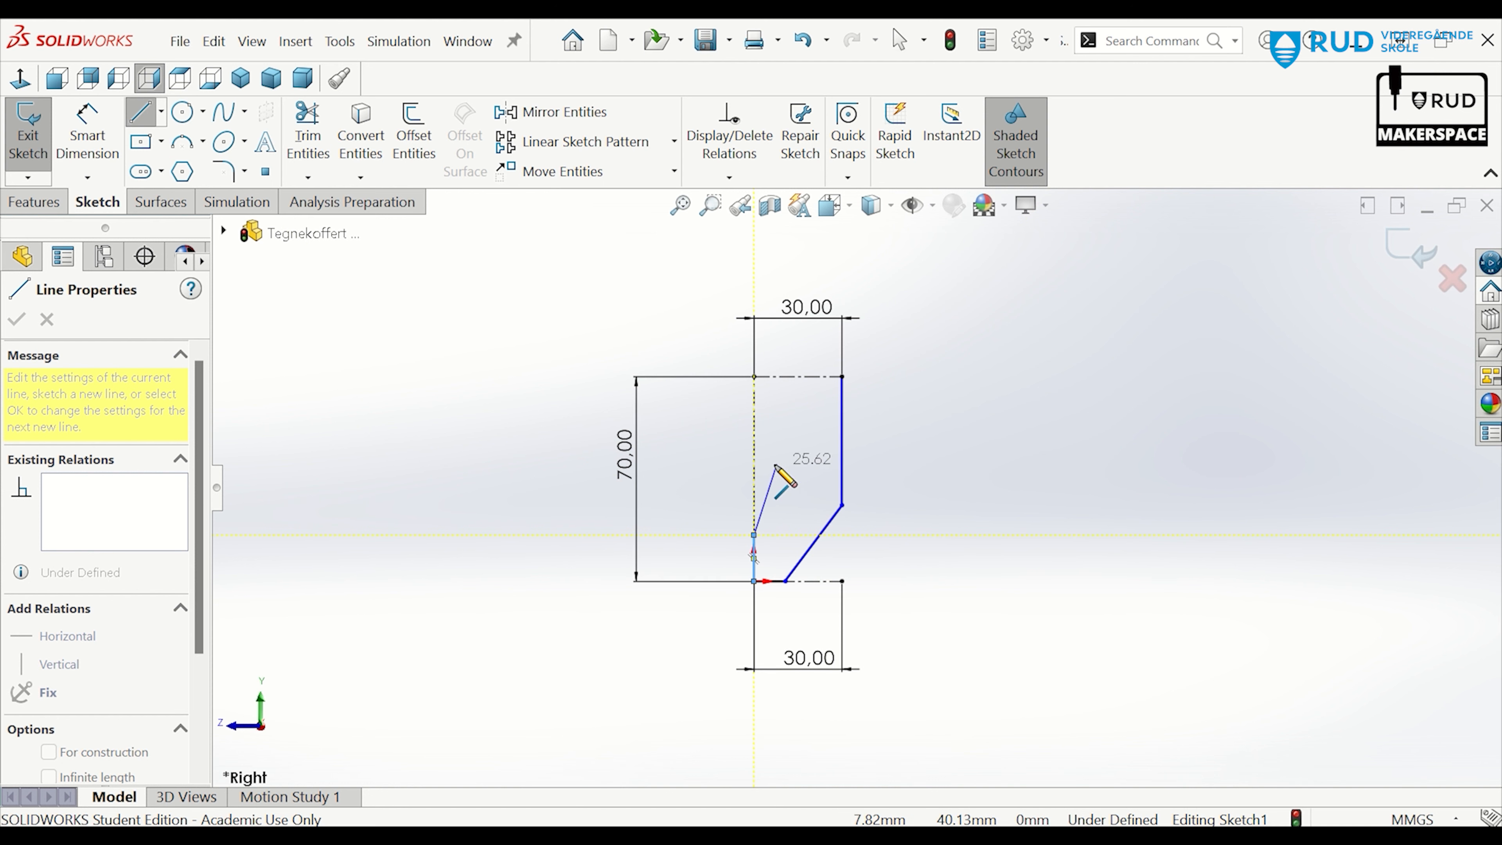
pyautogui.press('Escape')
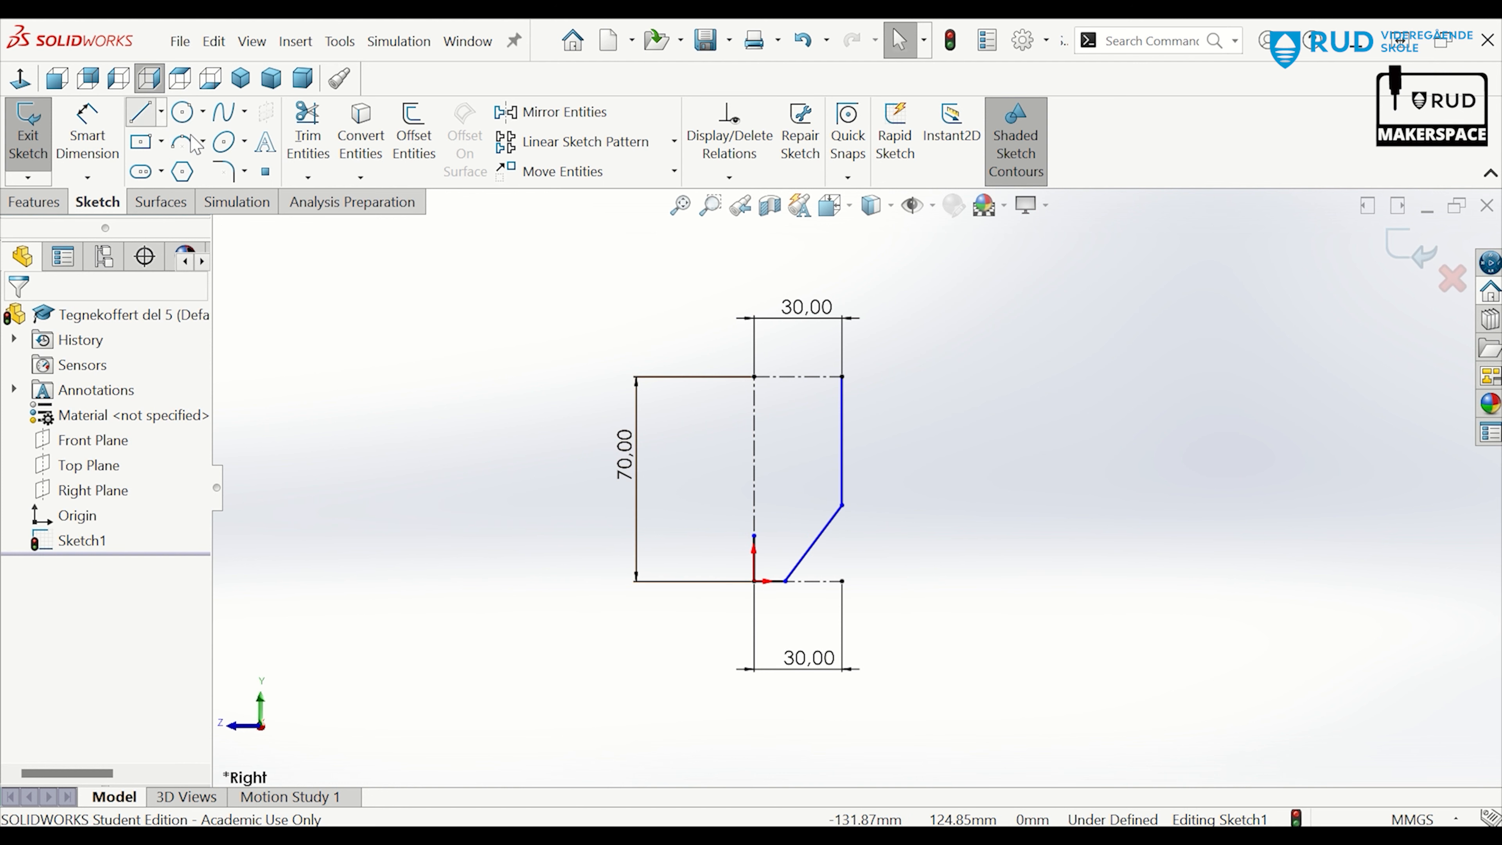
# Draw a line from the upper right corner along the upper centerline, stopping short of its left end, and continue vertically down inside the frame
pyautogui.press('l')
pyautogui.click(842, 377)
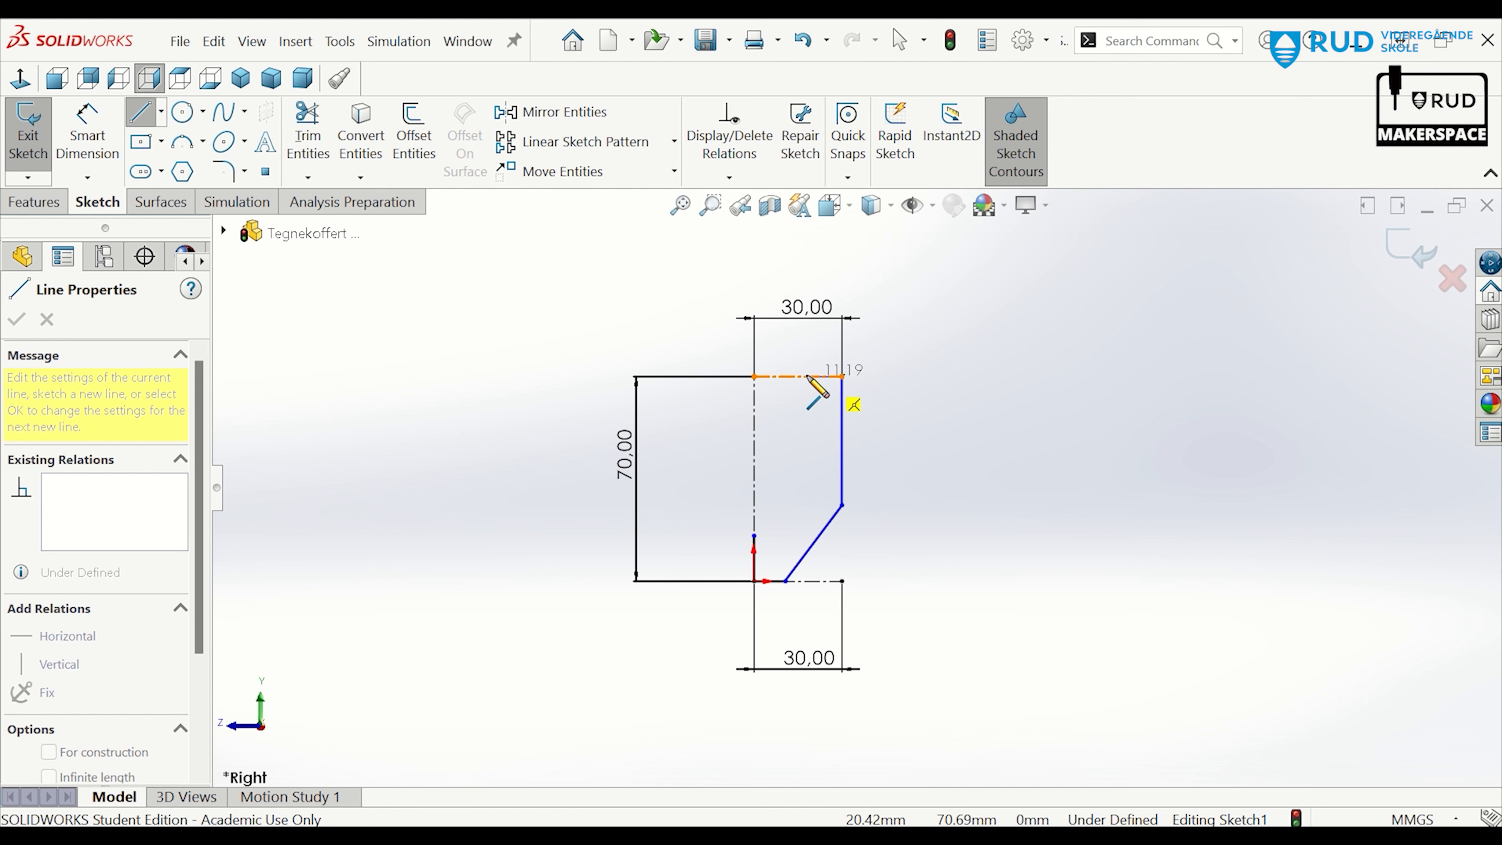
pyautogui.click(775, 377)
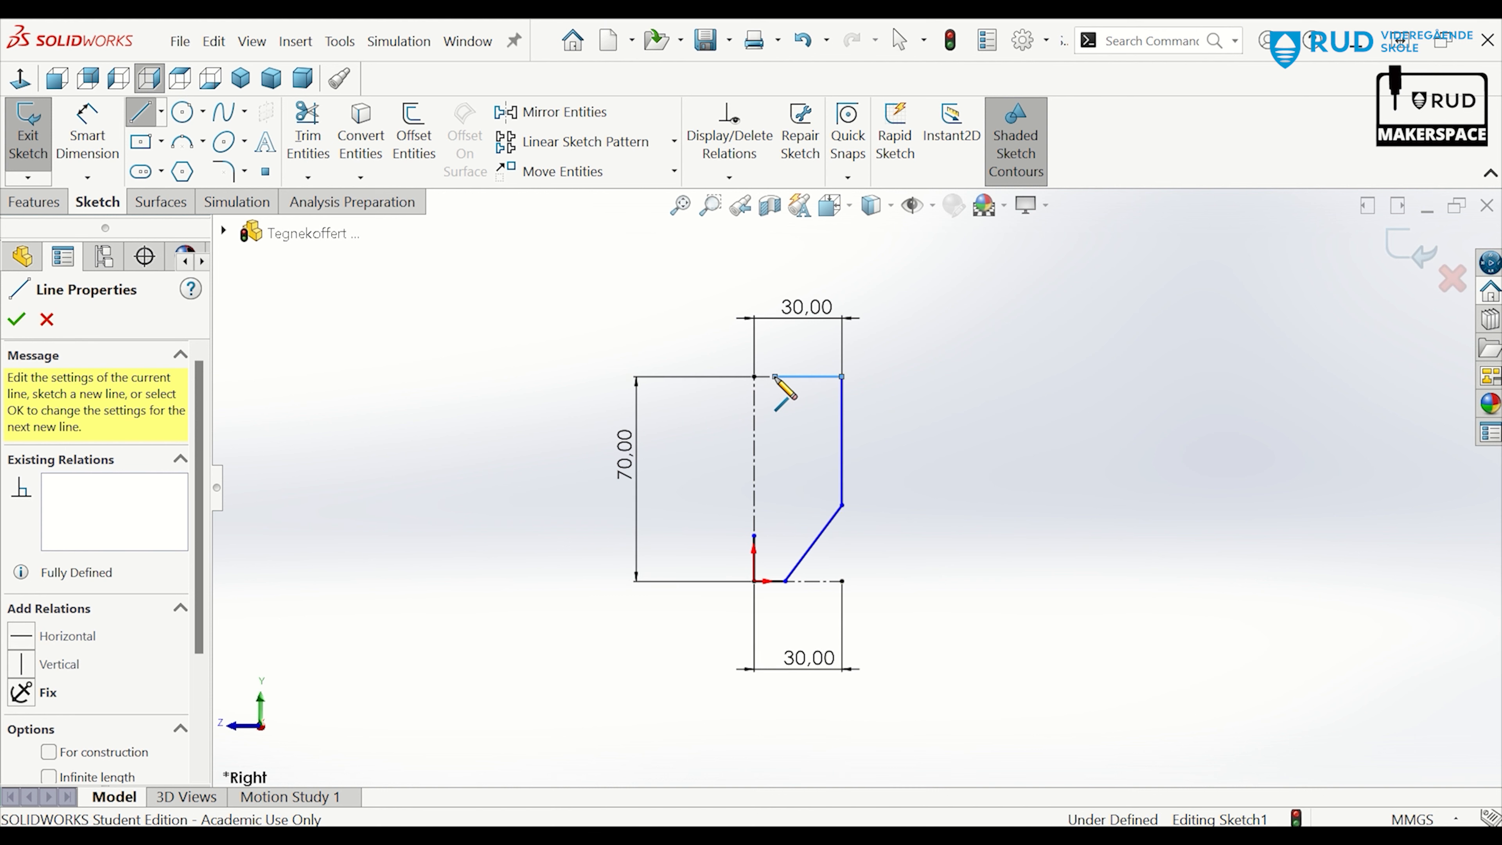
pyautogui.click(774, 510)
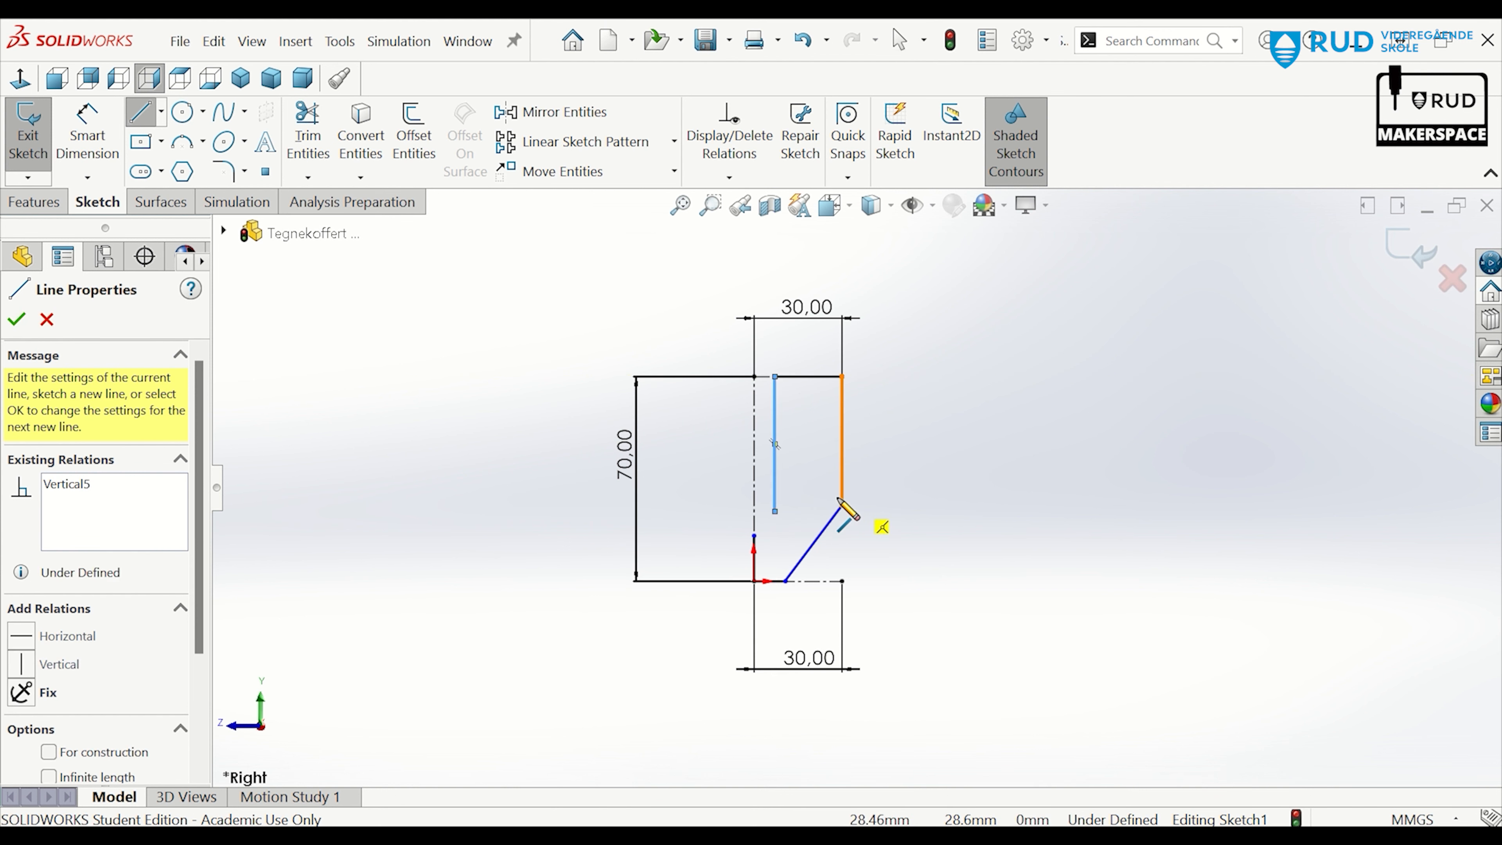
# Dimension the short vertical line at the origin at 15 mm
pyautogui.click(113, 142)
pyautogui.scroll(-4, 603, 545)
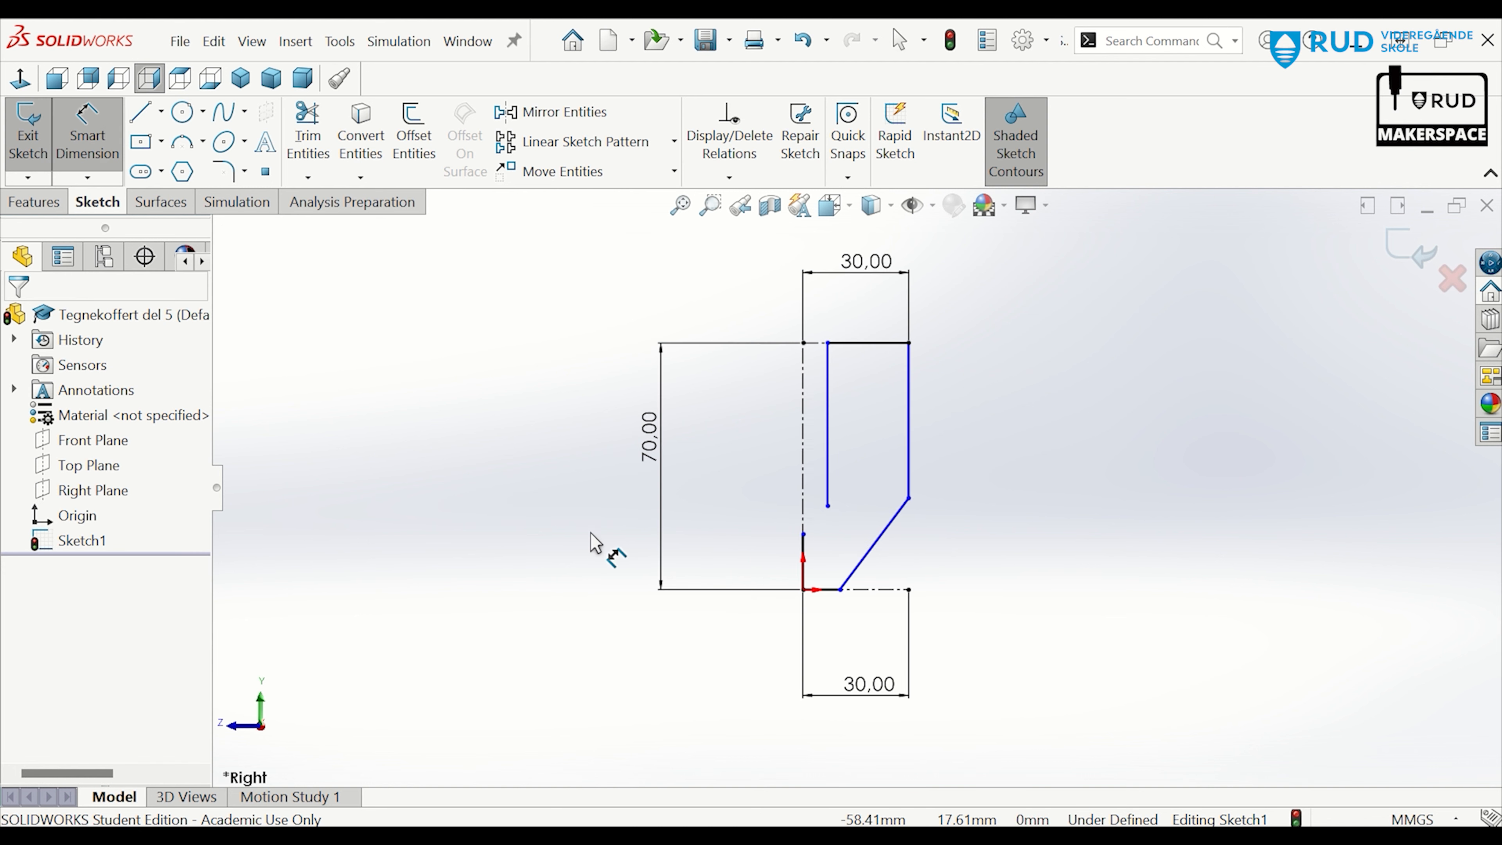
pyautogui.click(992, 559)
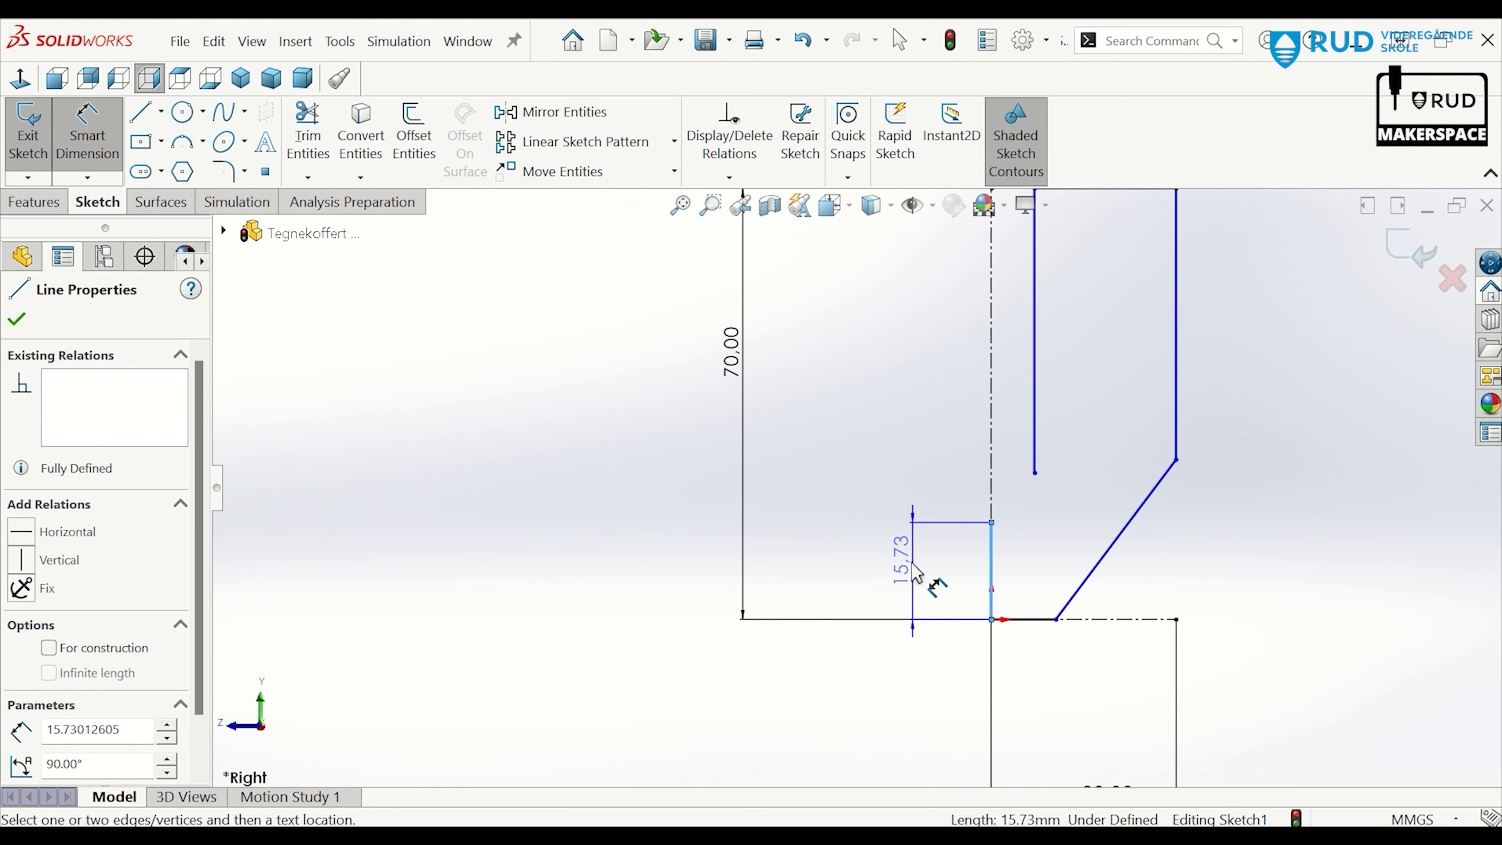
pyautogui.click(896, 570)
pyautogui.write('15')
pyautogui.press('Return')
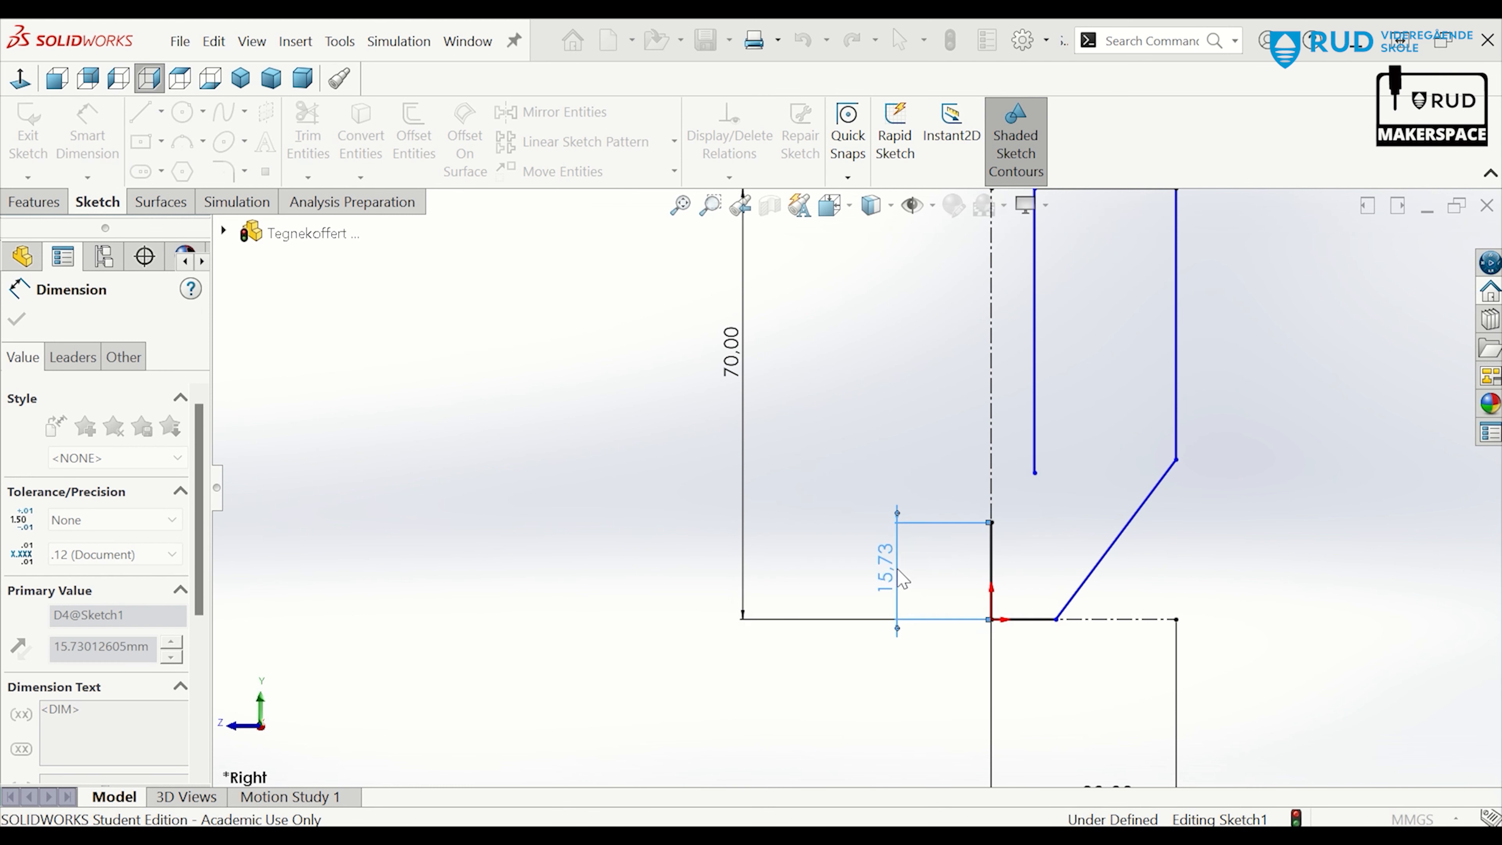
# Dimension the horizontal bottom line starting at the origin at 13 mm
pyautogui.click(1026, 622)
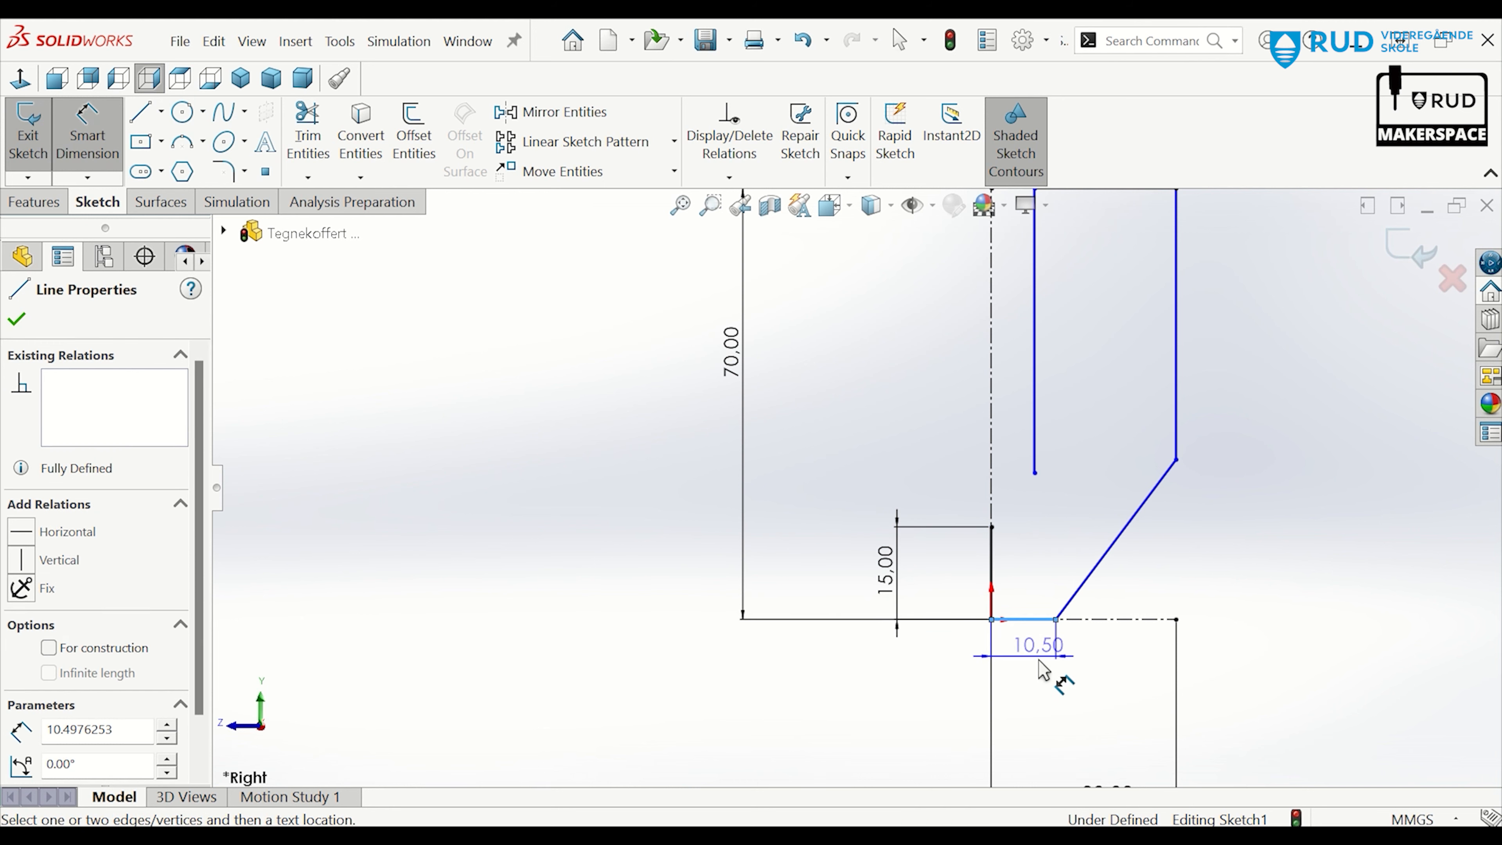
pyautogui.click(1093, 678)
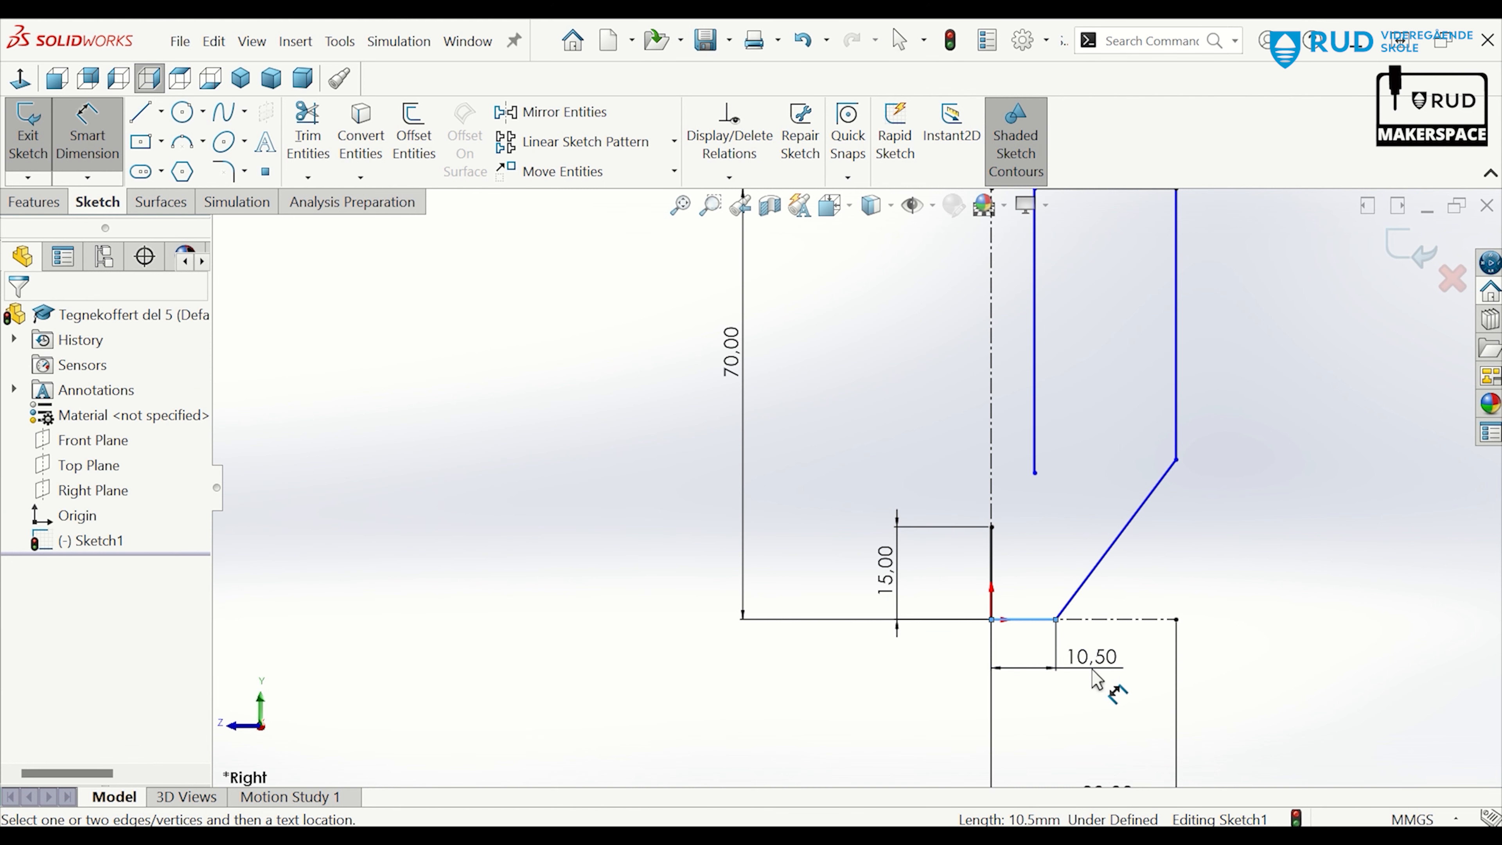
pyautogui.write('13')
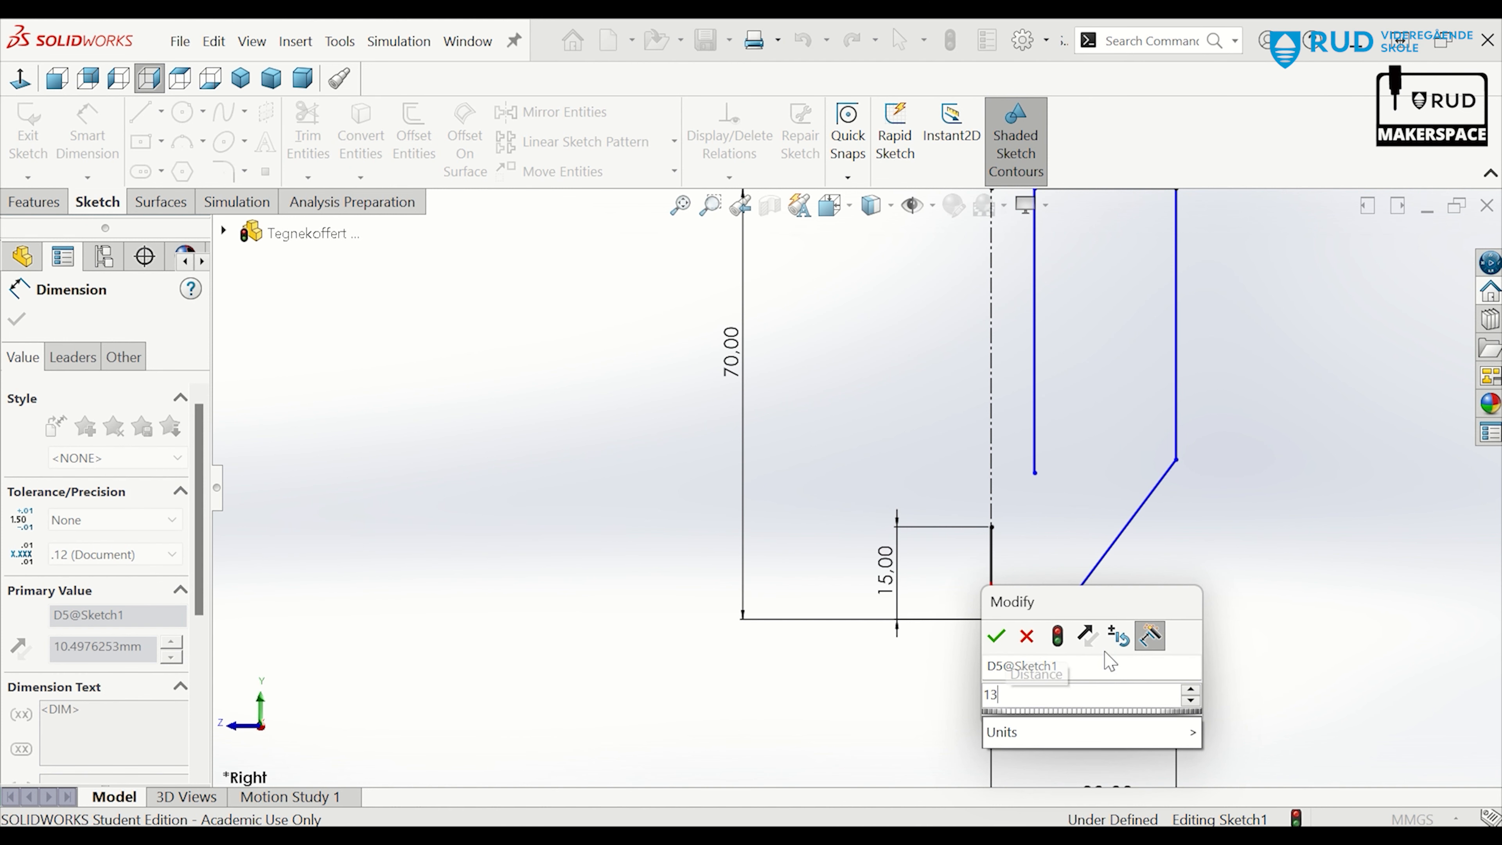
pyautogui.press('Return')
# Dimension the vertical extent of the profile's long right side line at 54 mm
pyautogui.scroll(3, 1222, 259)
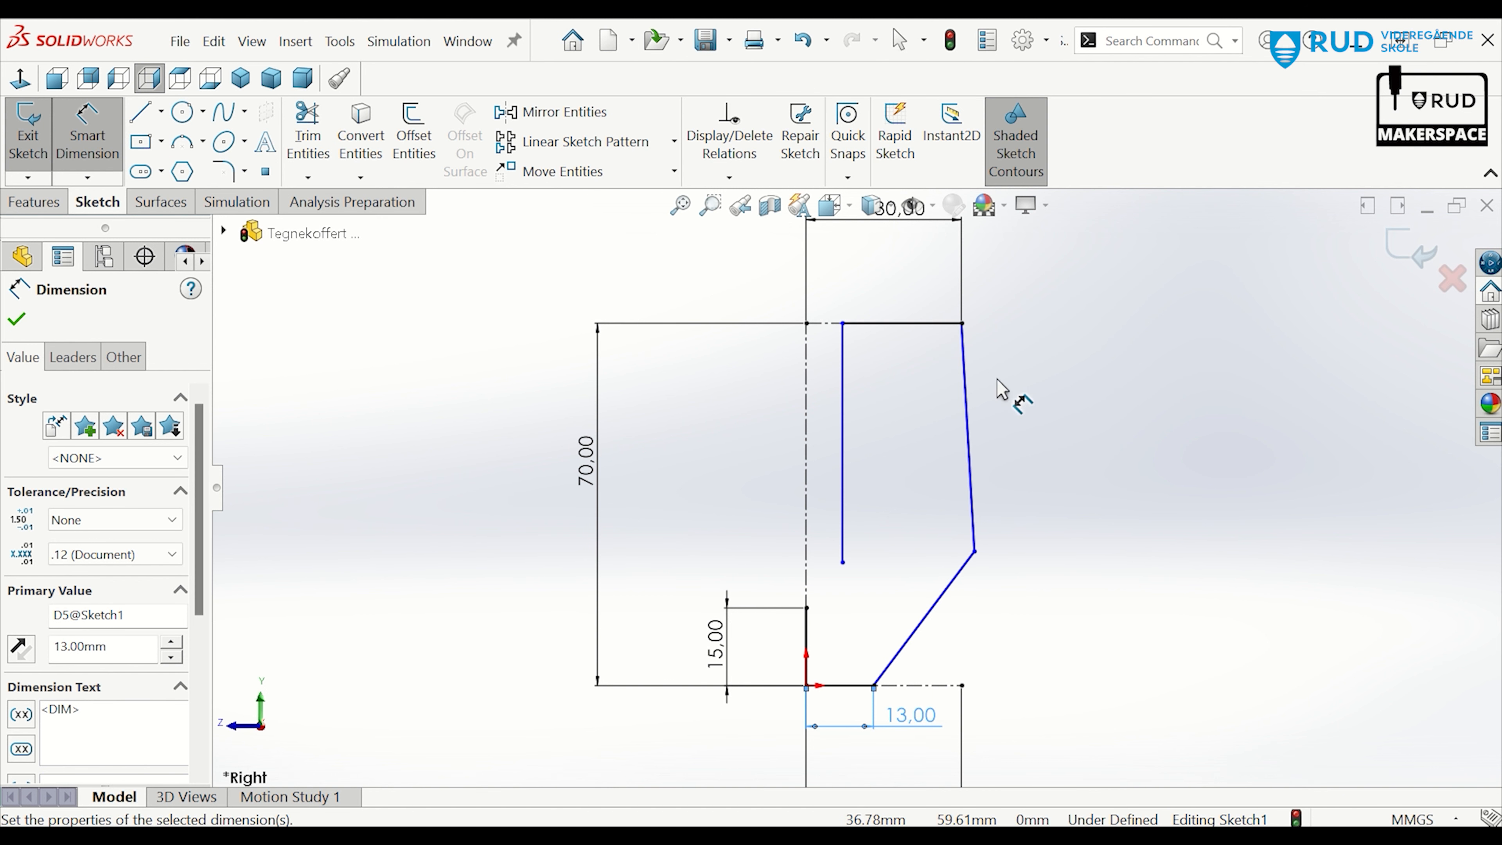
pyautogui.click(973, 414)
pyautogui.click(1048, 424)
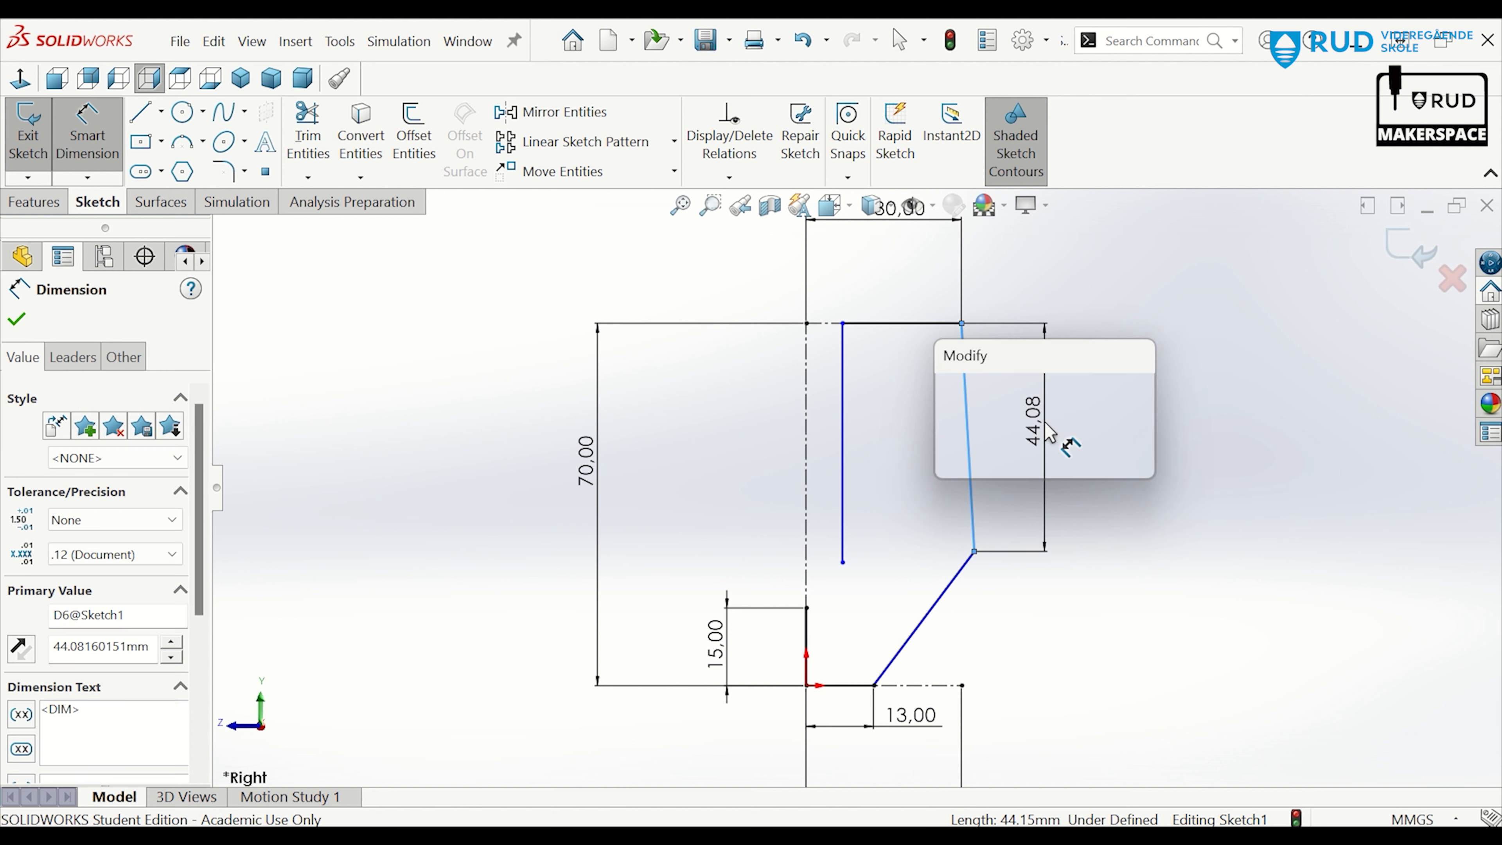
pyautogui.write('54')
pyautogui.press('Return')
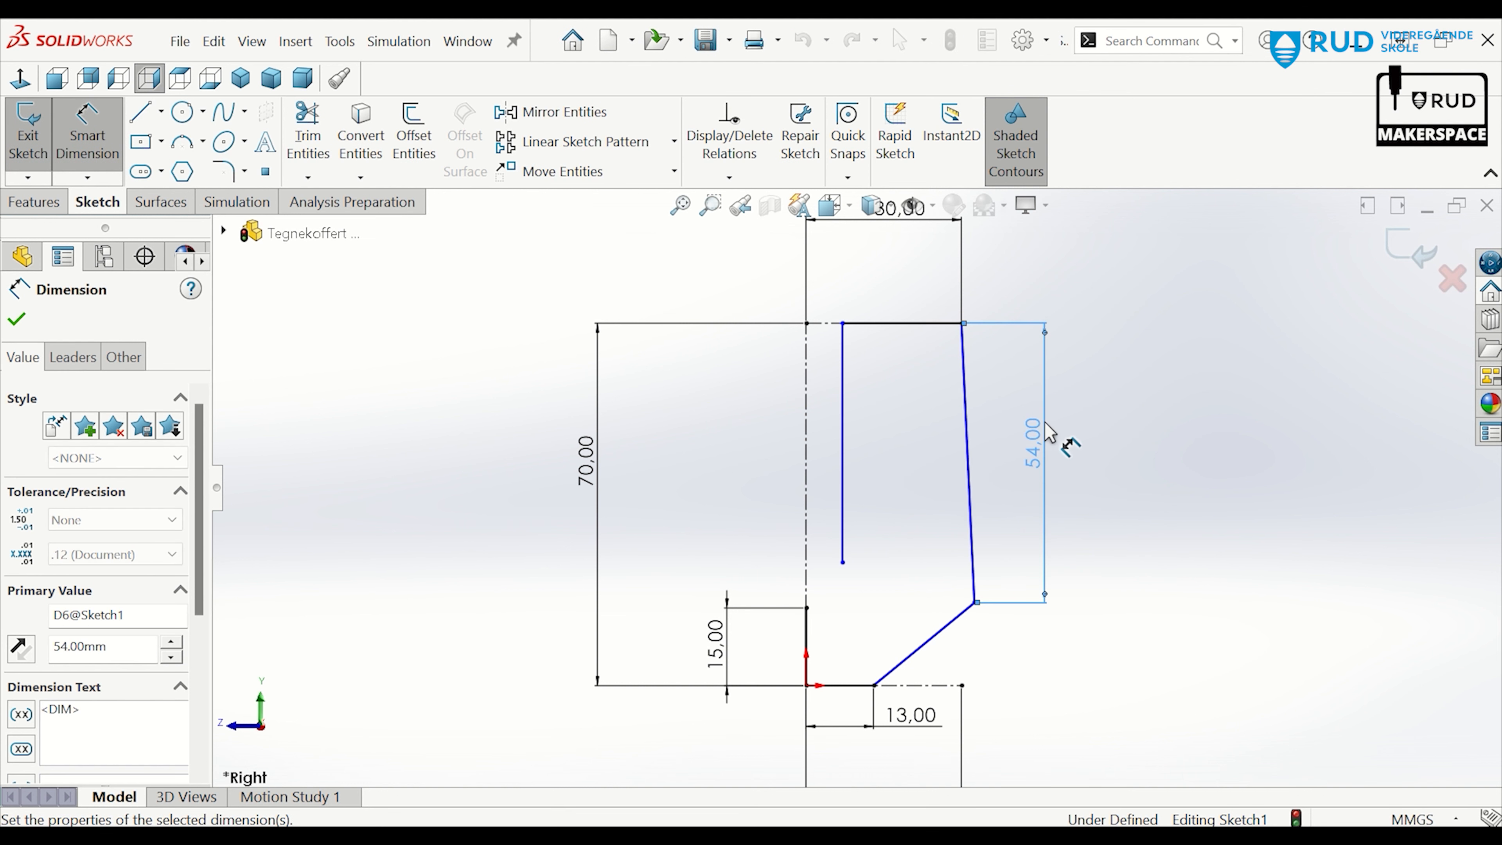
# Add a Vertical relation to the slightly slanted right side line of the profile
pyautogui.click(970, 477)
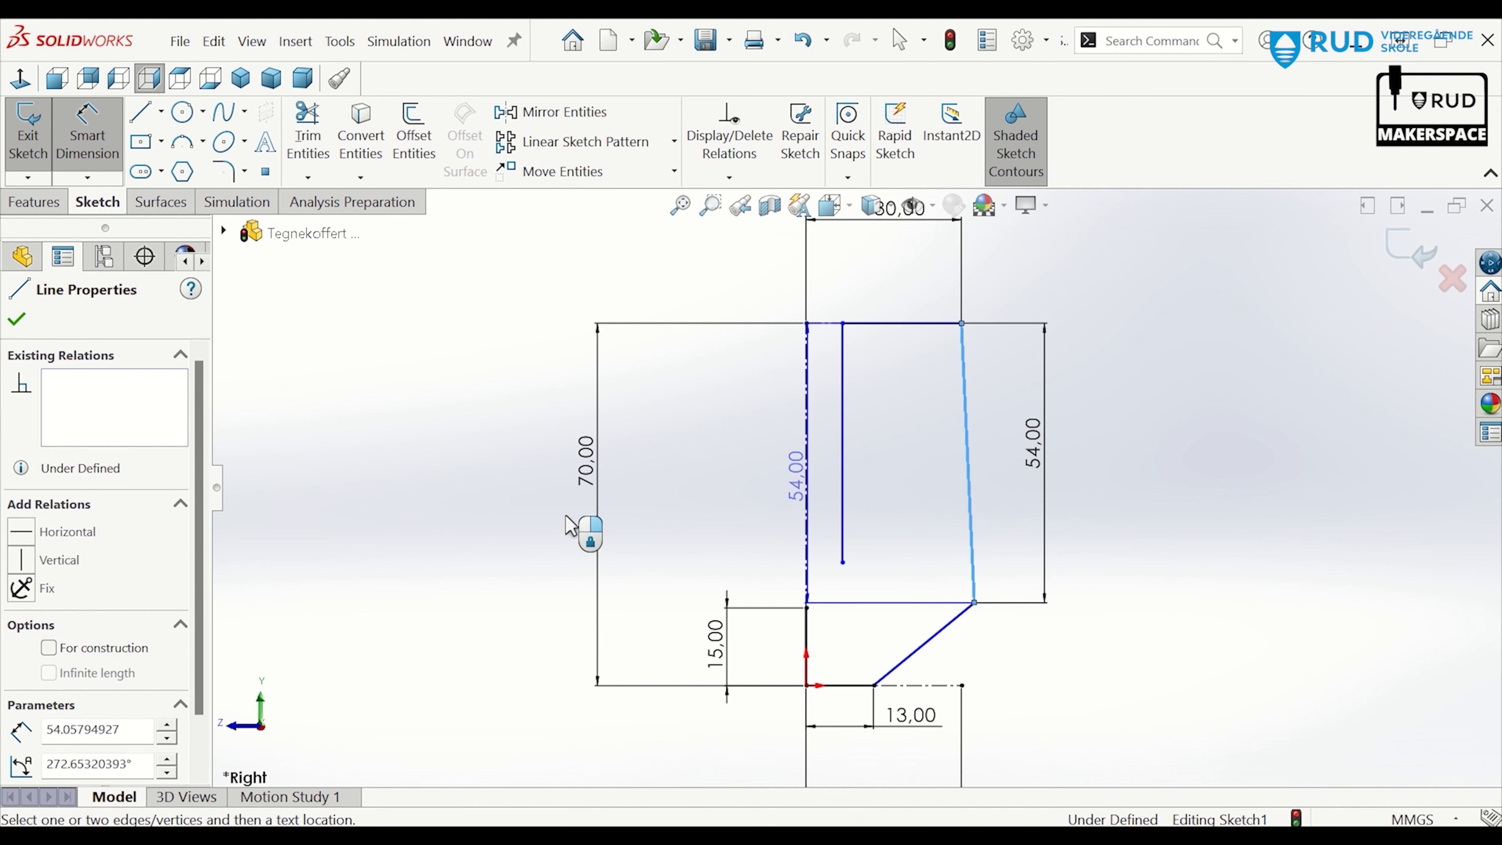
pyautogui.press('Escape')
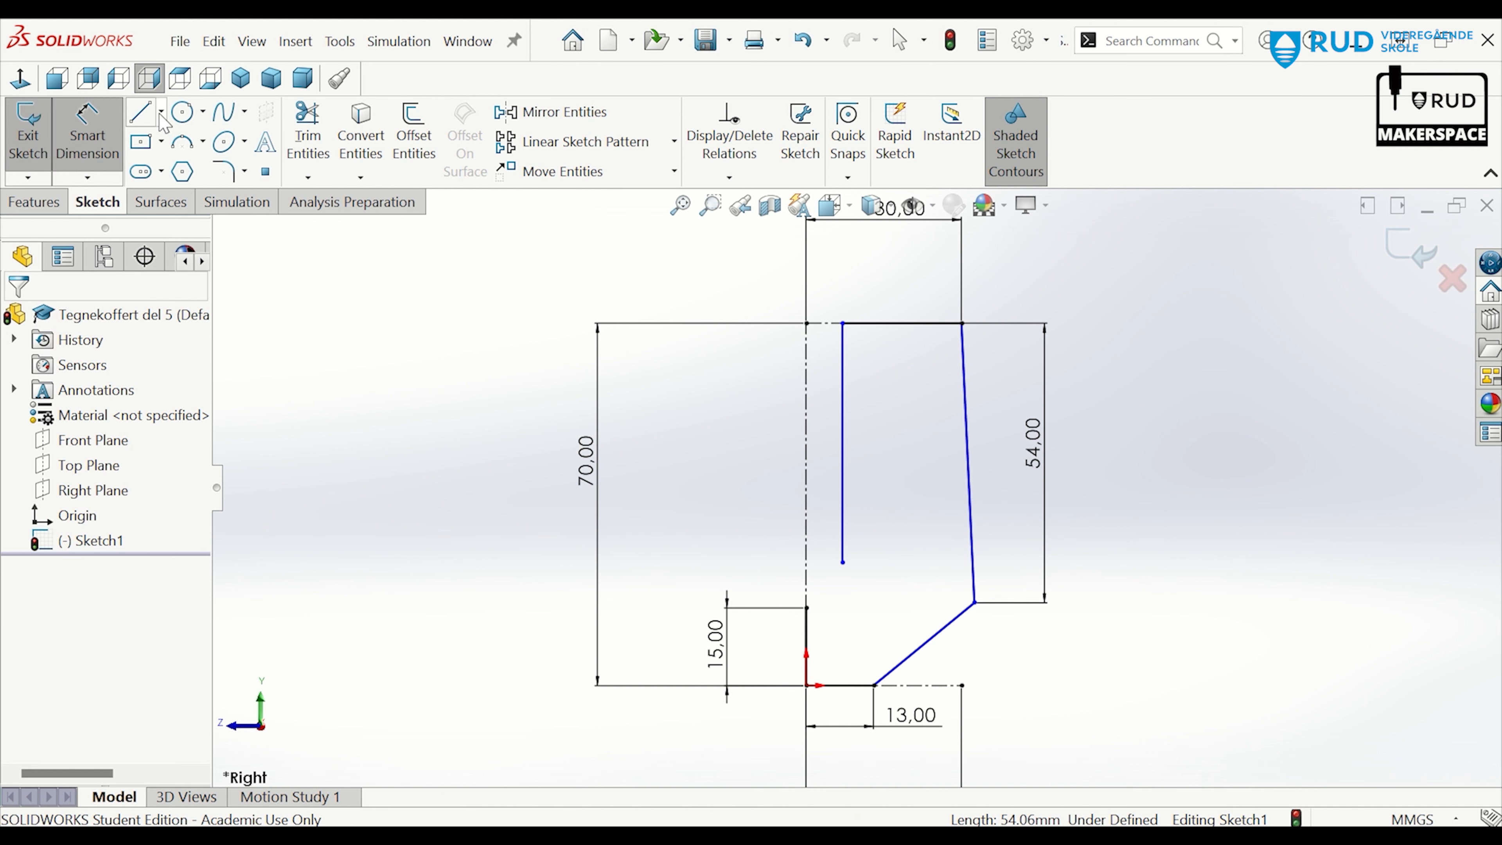
pyautogui.click(90, 111)
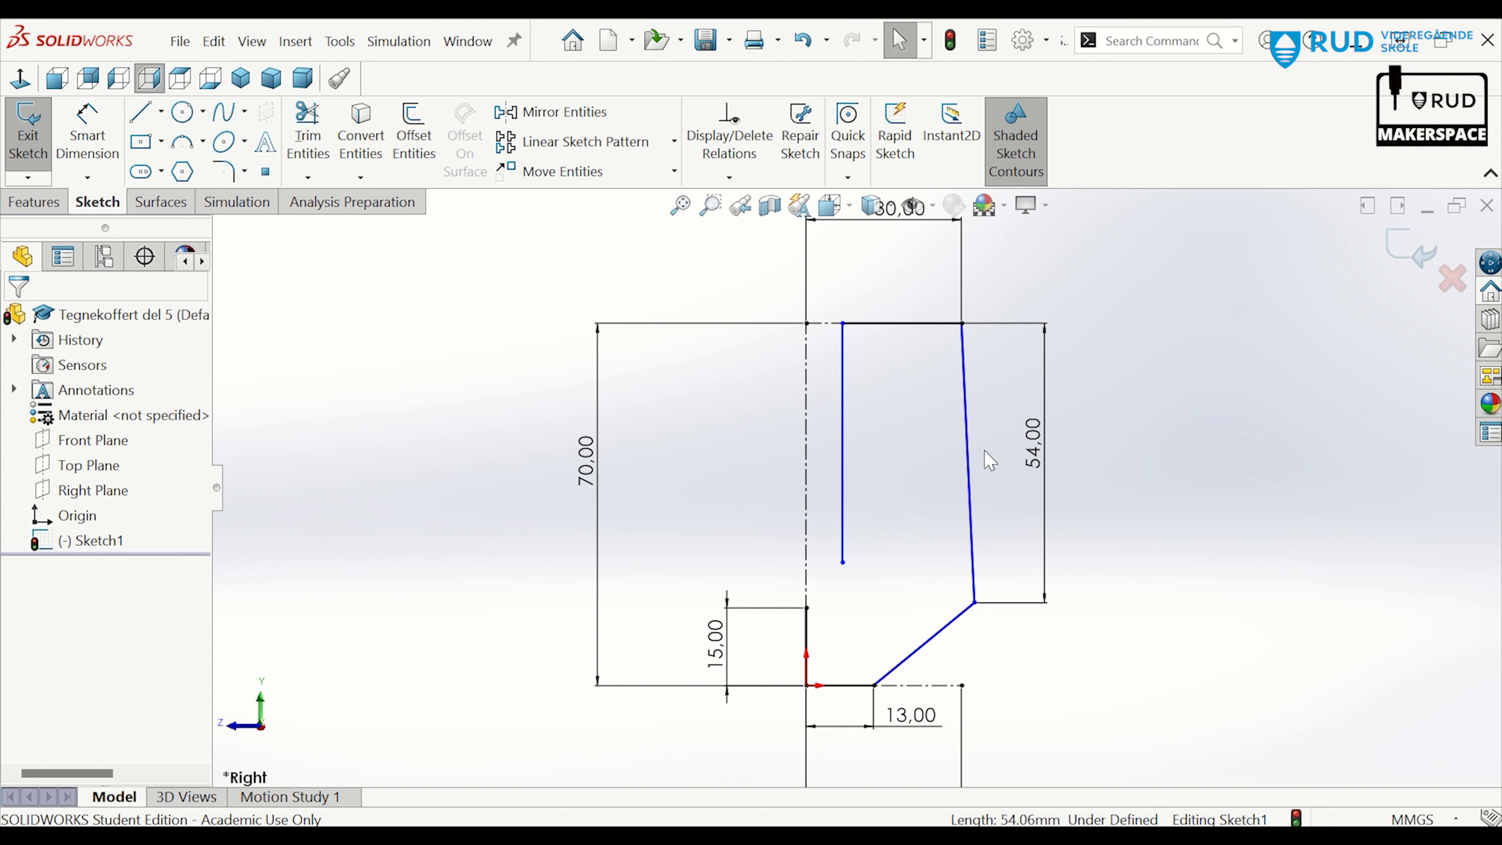
pyautogui.click(968, 464)
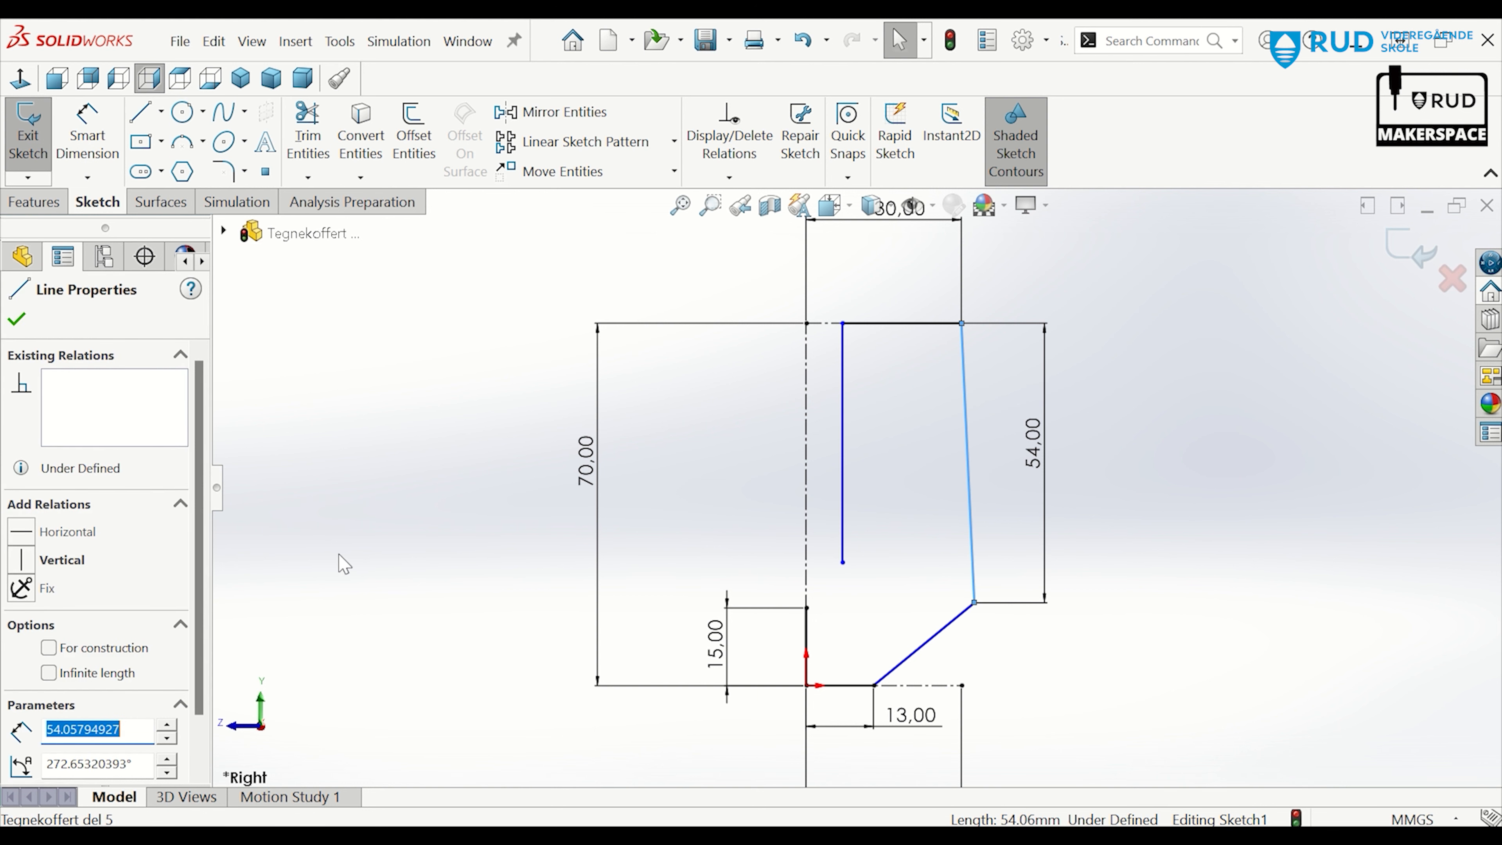
pyautogui.click(21, 562)
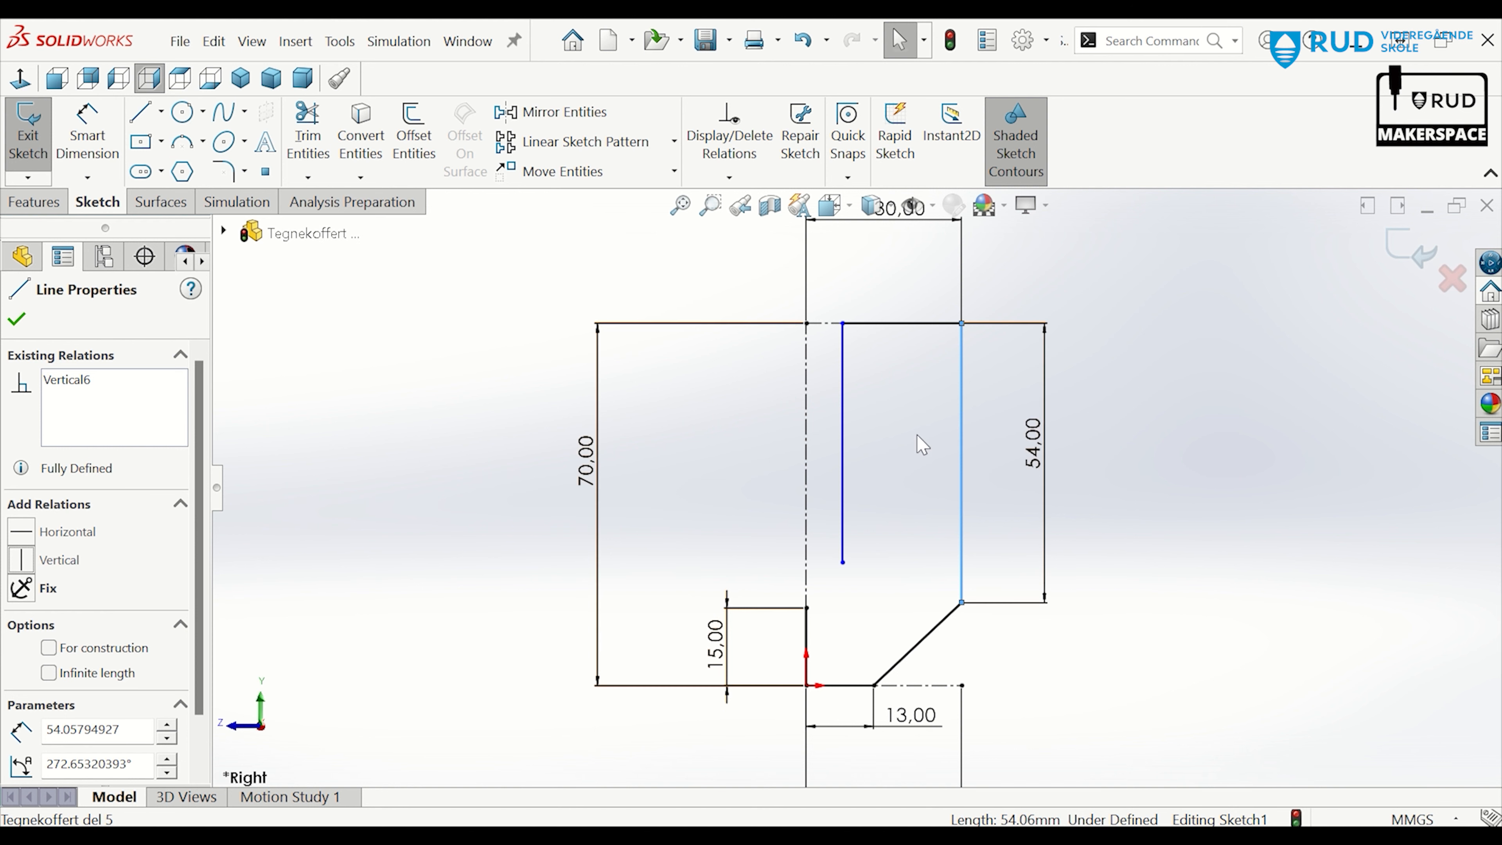
pyautogui.press('f')
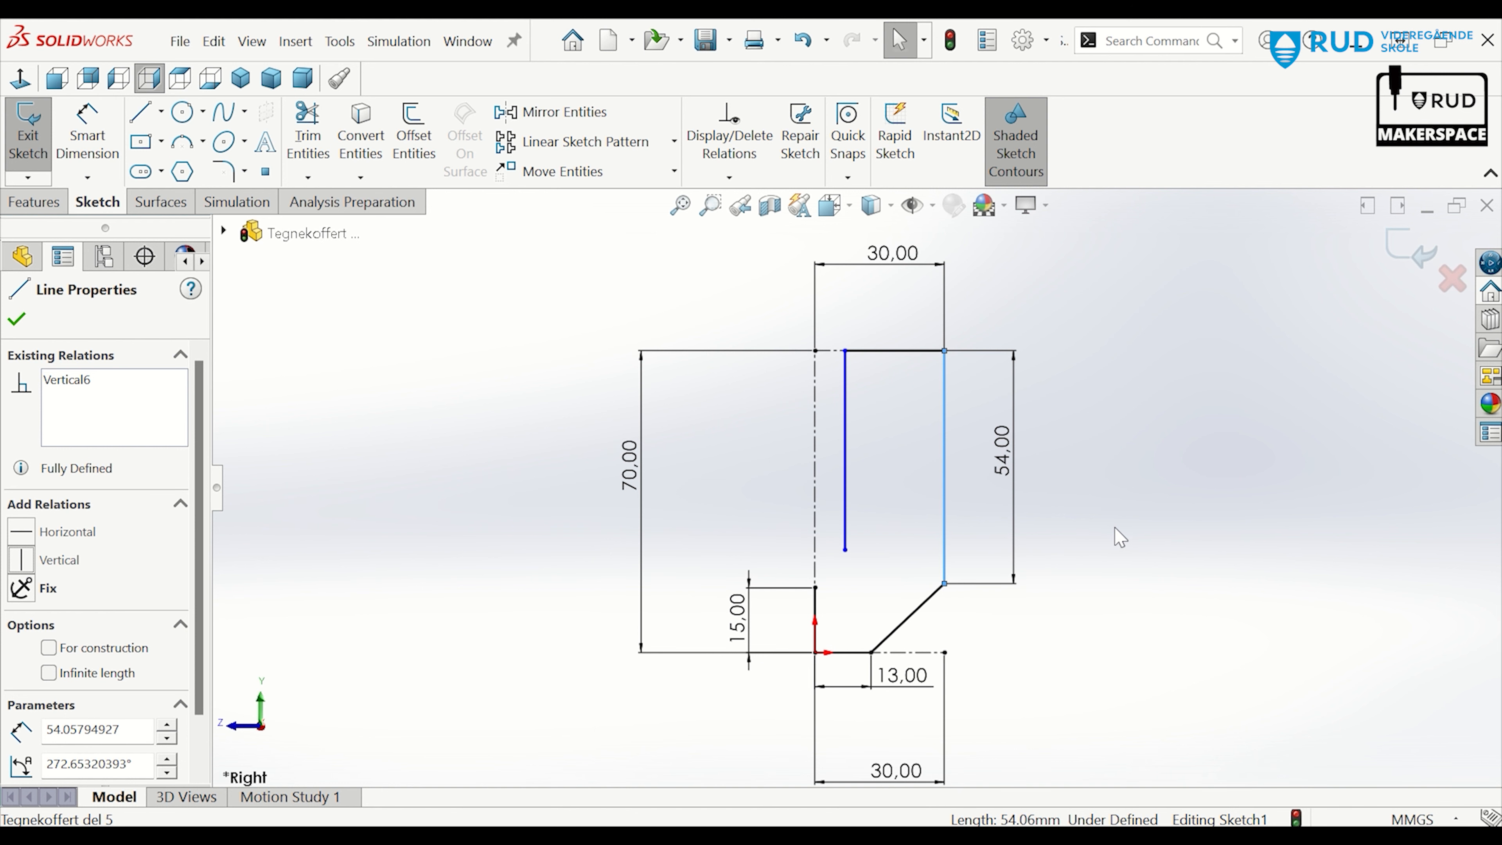
# Dimension the gap between the frame's upper left corner and the top of the inner vertical line at 6 mm
pyautogui.click(87, 133)
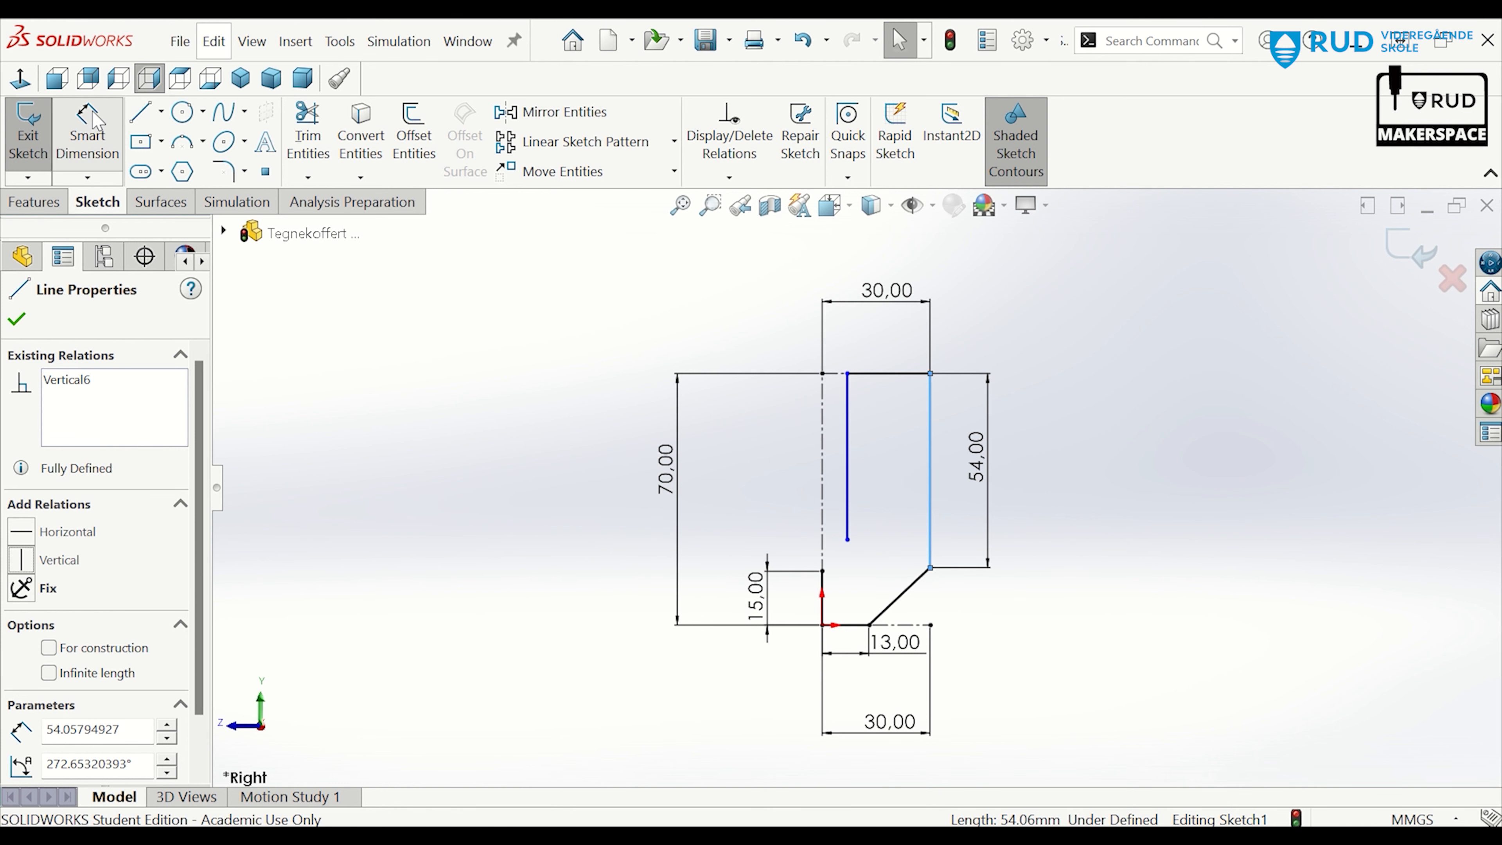
pyautogui.scroll(-2, 806, 325)
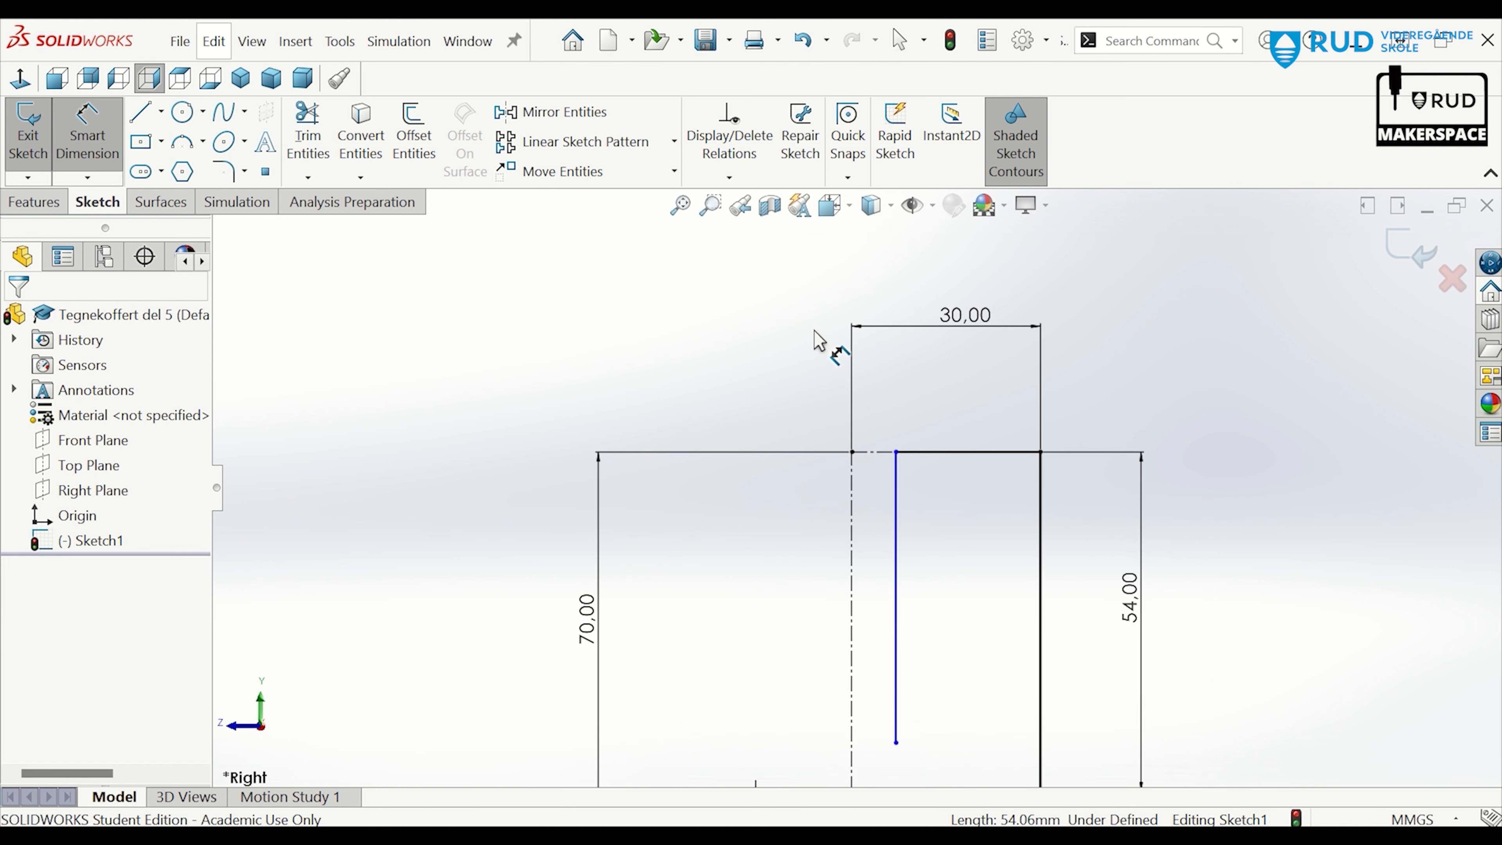
pyautogui.click(896, 452)
pyautogui.click(852, 452)
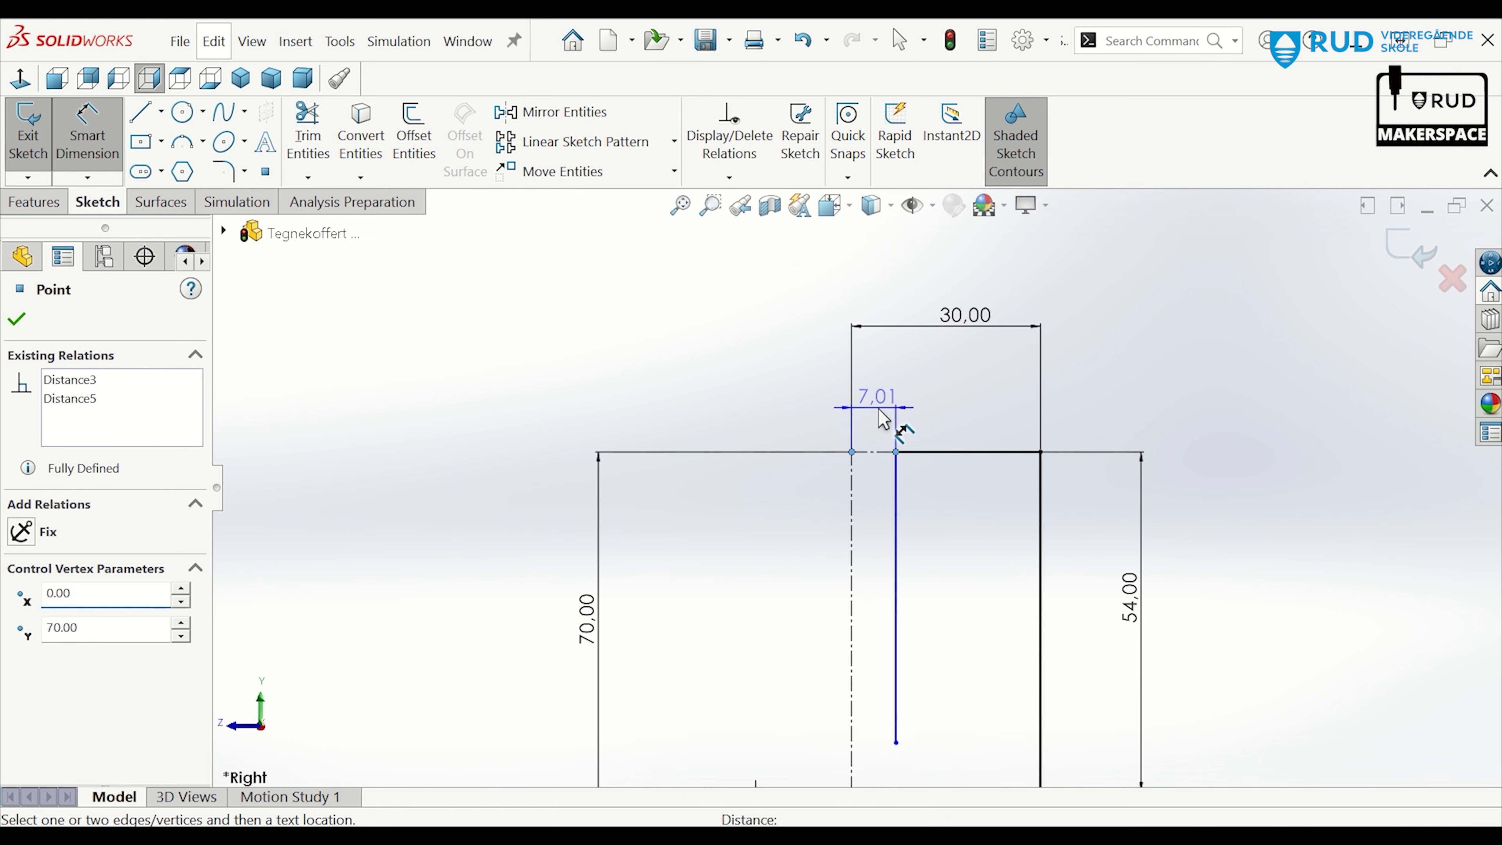
pyautogui.click(879, 409)
pyautogui.write('6')
pyautogui.press('Return')
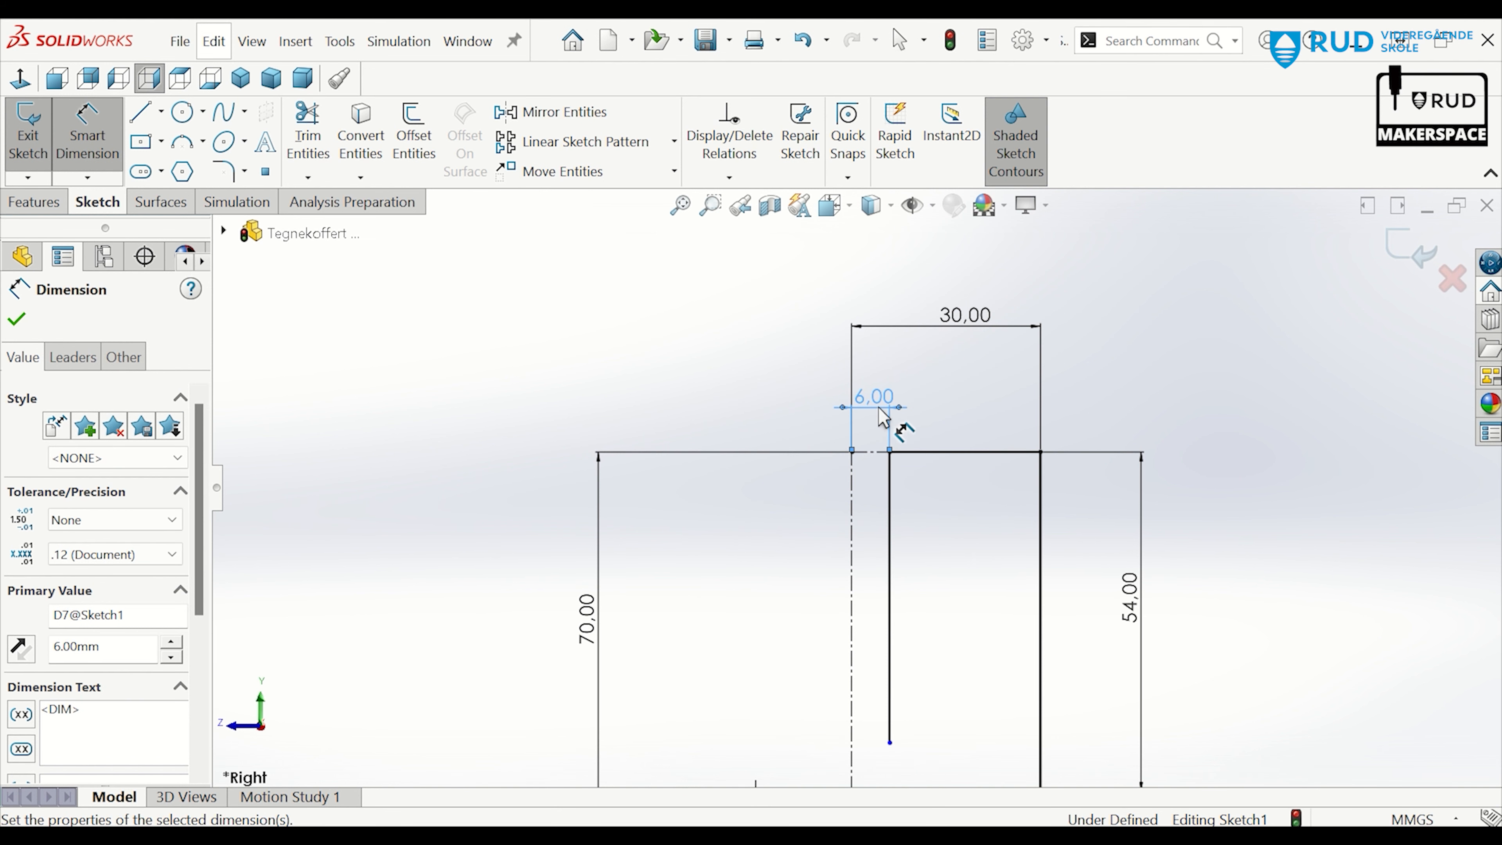
pyautogui.click(969, 452)
pyautogui.click(966, 424)
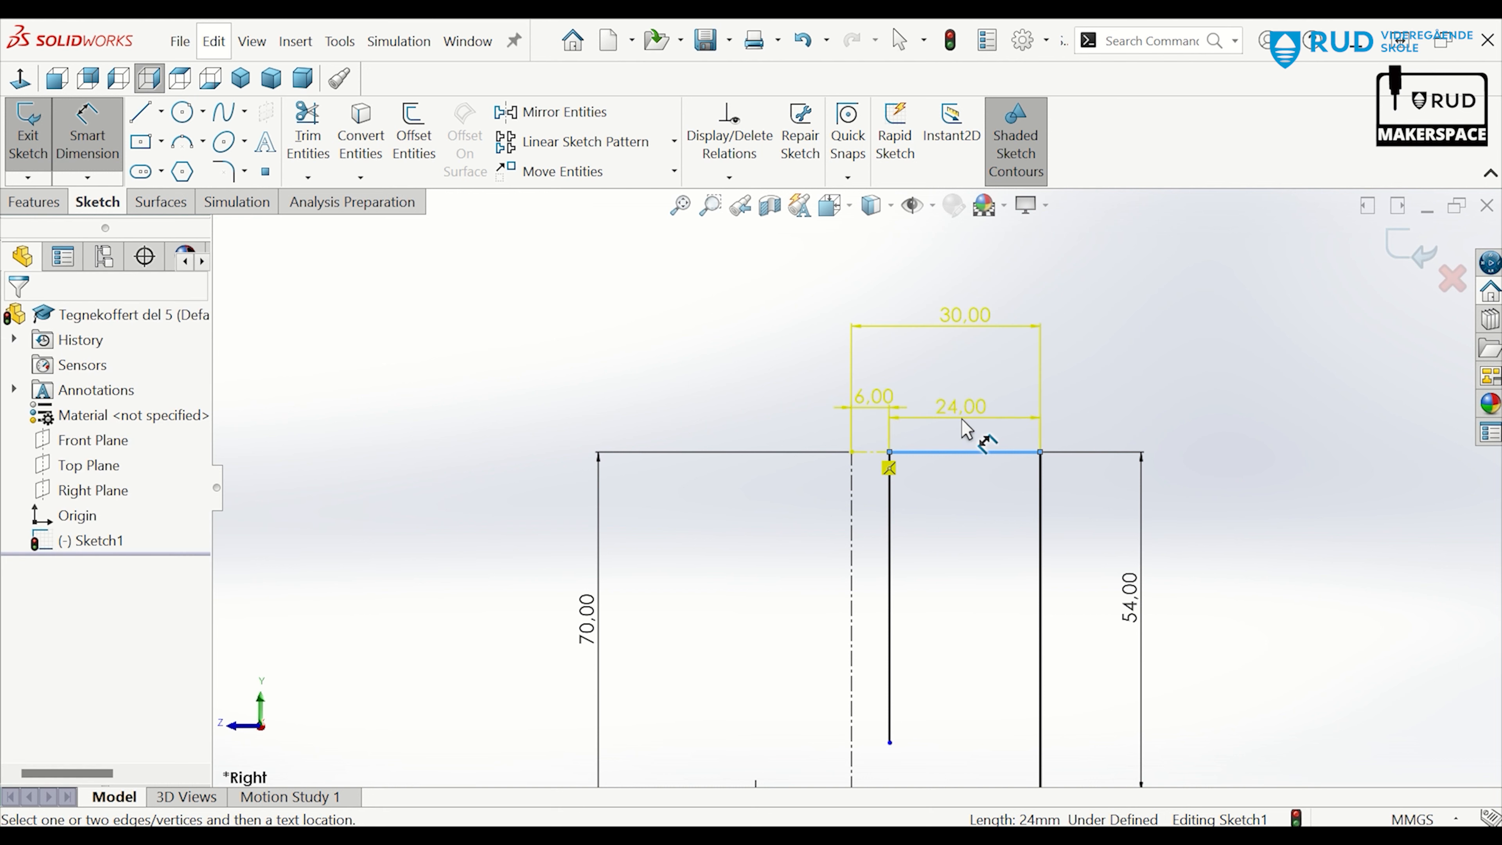
pyautogui.click(762, 518)
# Dimension the length of the inner vertical line at 50 mm
pyautogui.scroll(3, 887, 538)
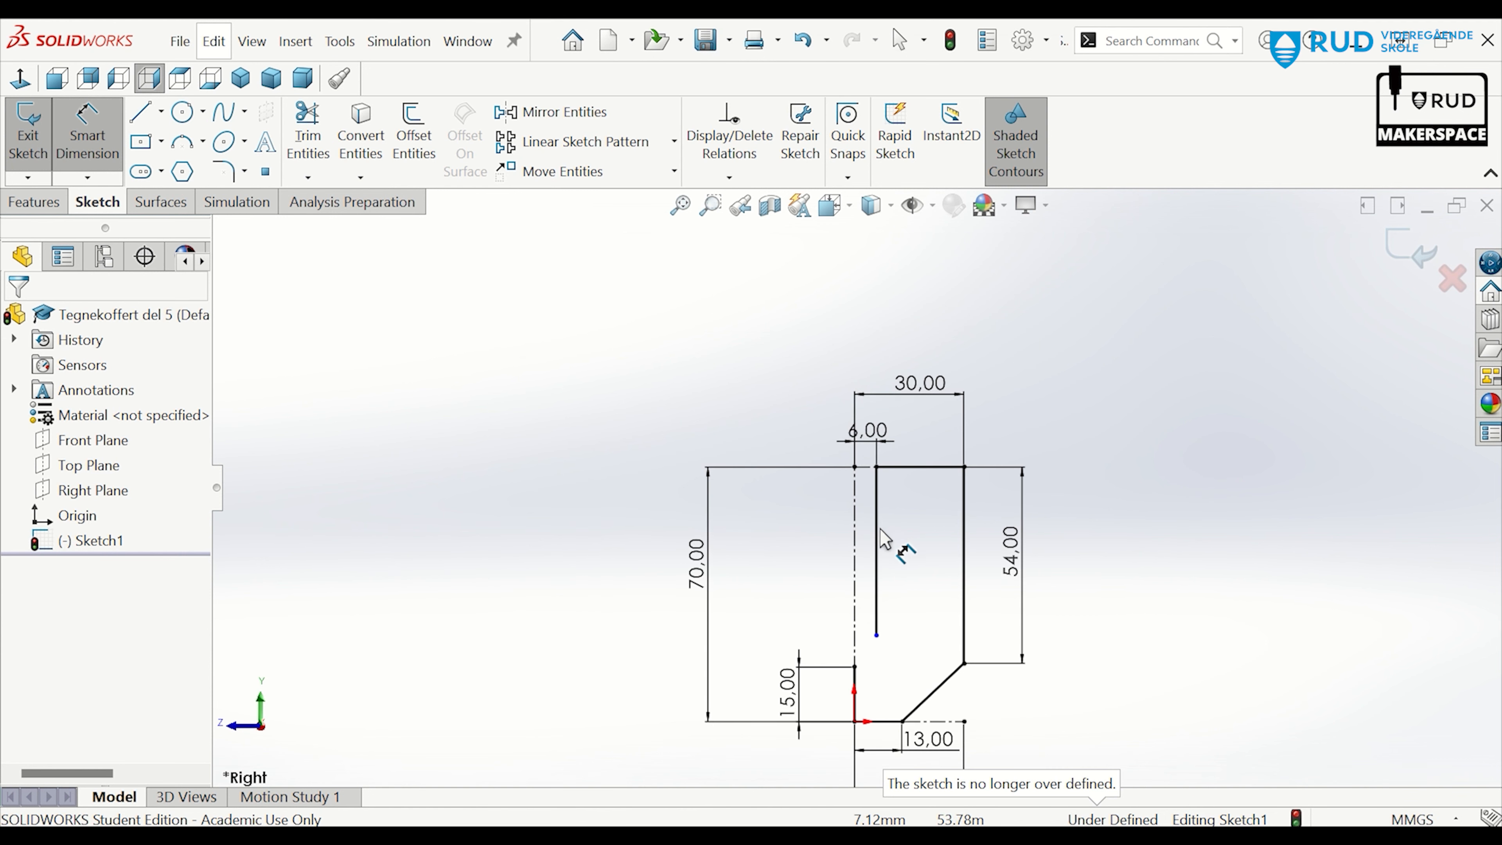
pyautogui.click(871, 550)
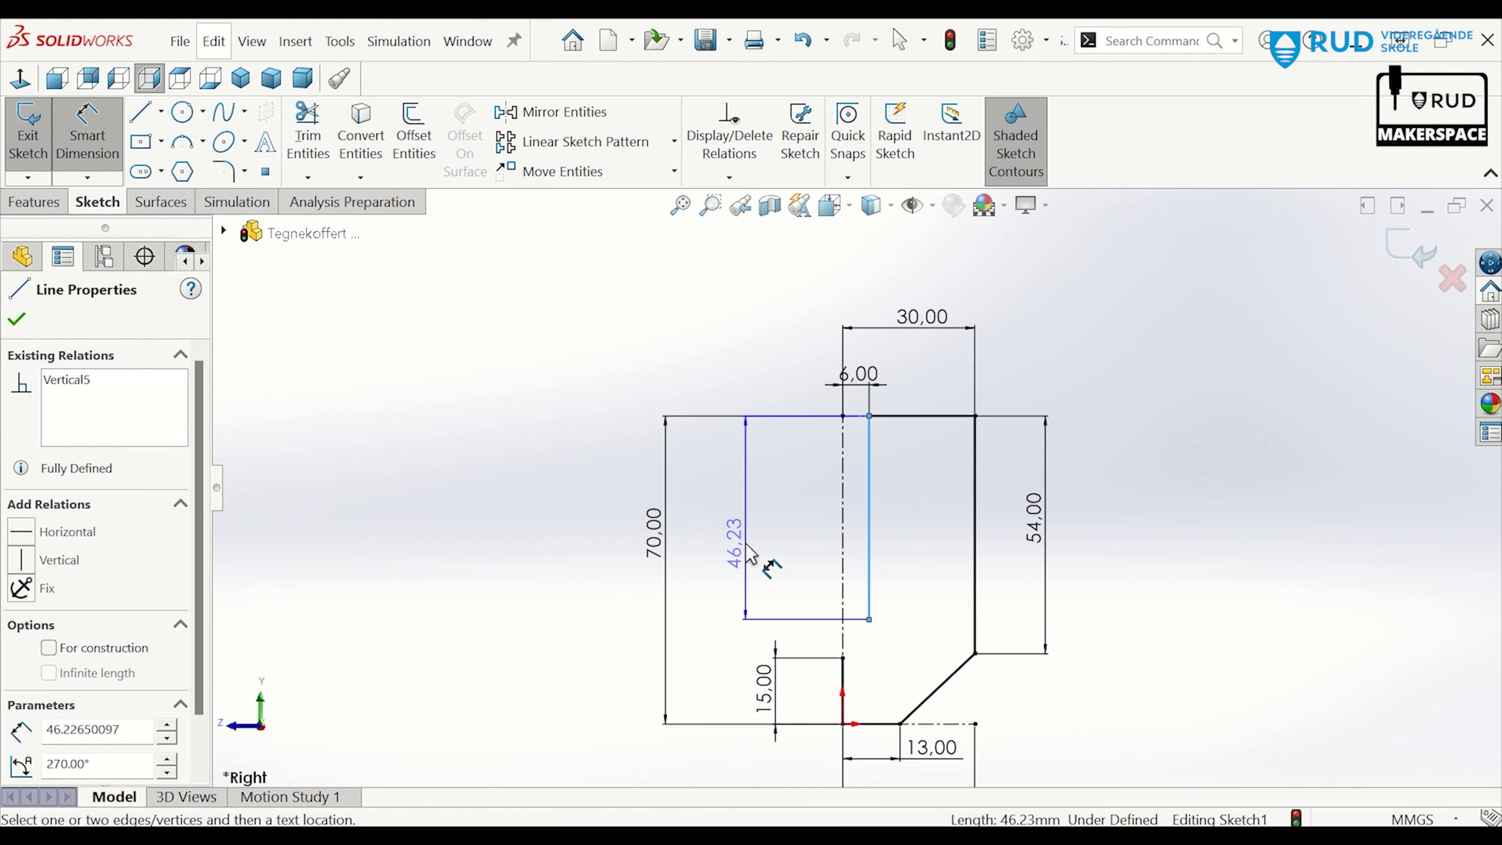
pyautogui.click(750, 514)
pyautogui.write('50')
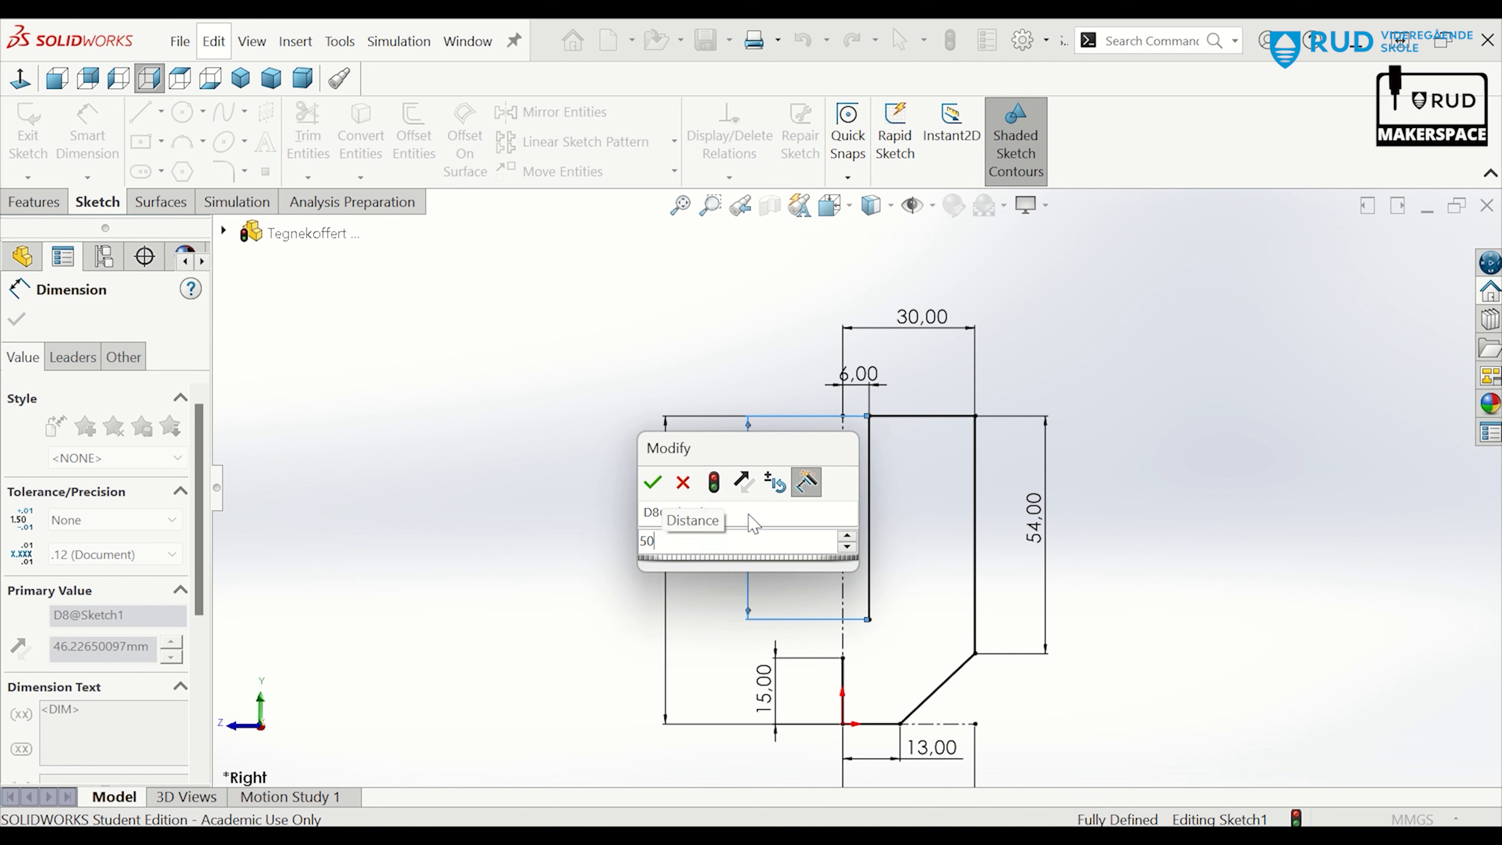
pyautogui.press('Return')
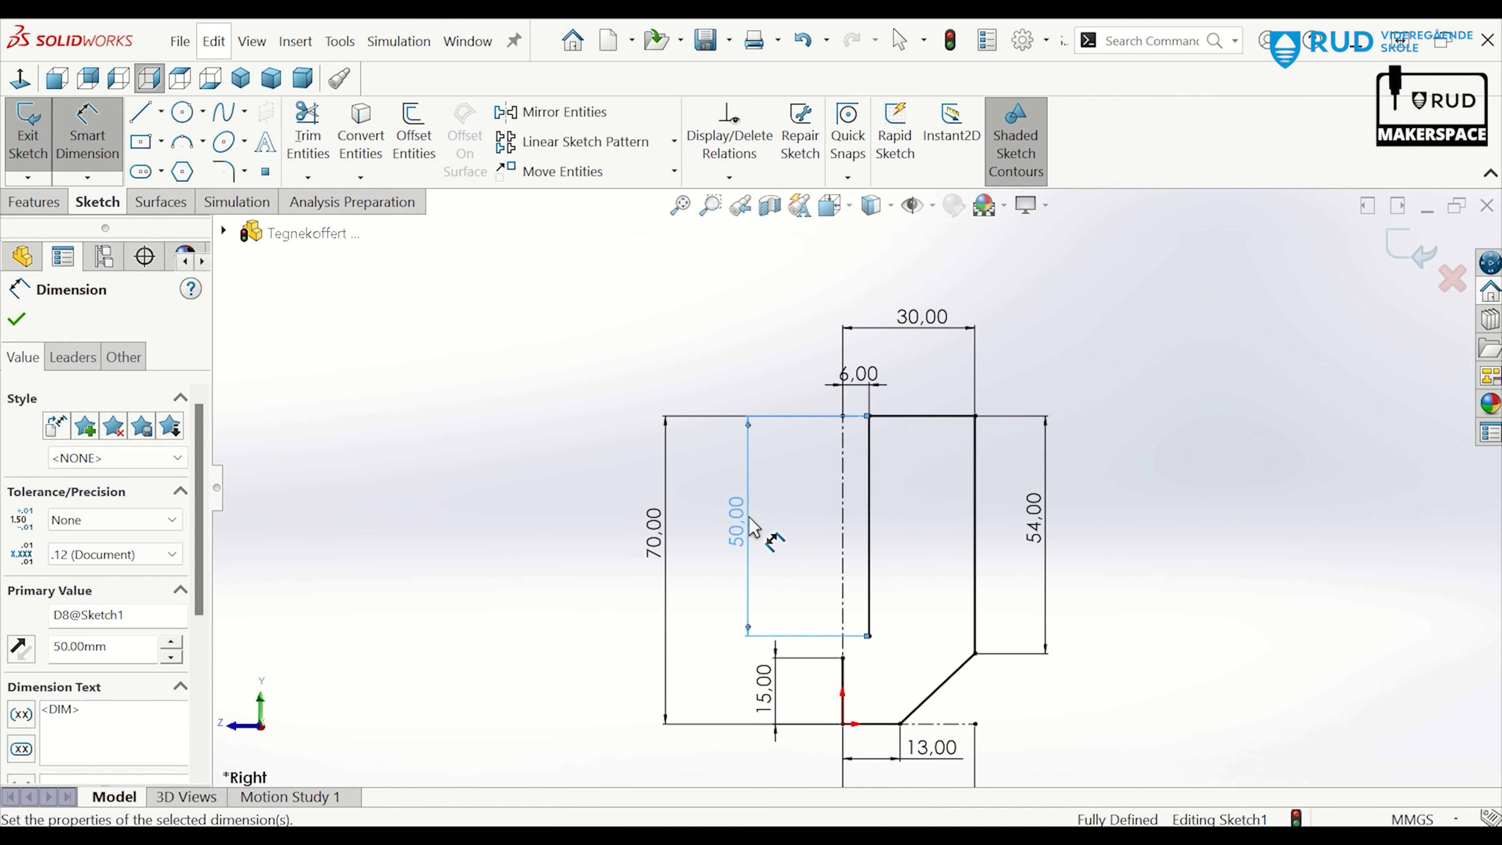
# Draw a three-point arc of about 5.5 mm radius from the inner line's lower end to the top of the 15 mm line, bulging into the profile
pyautogui.scroll(-2, 852, 674)
pyautogui.scroll(-1, 851, 674)
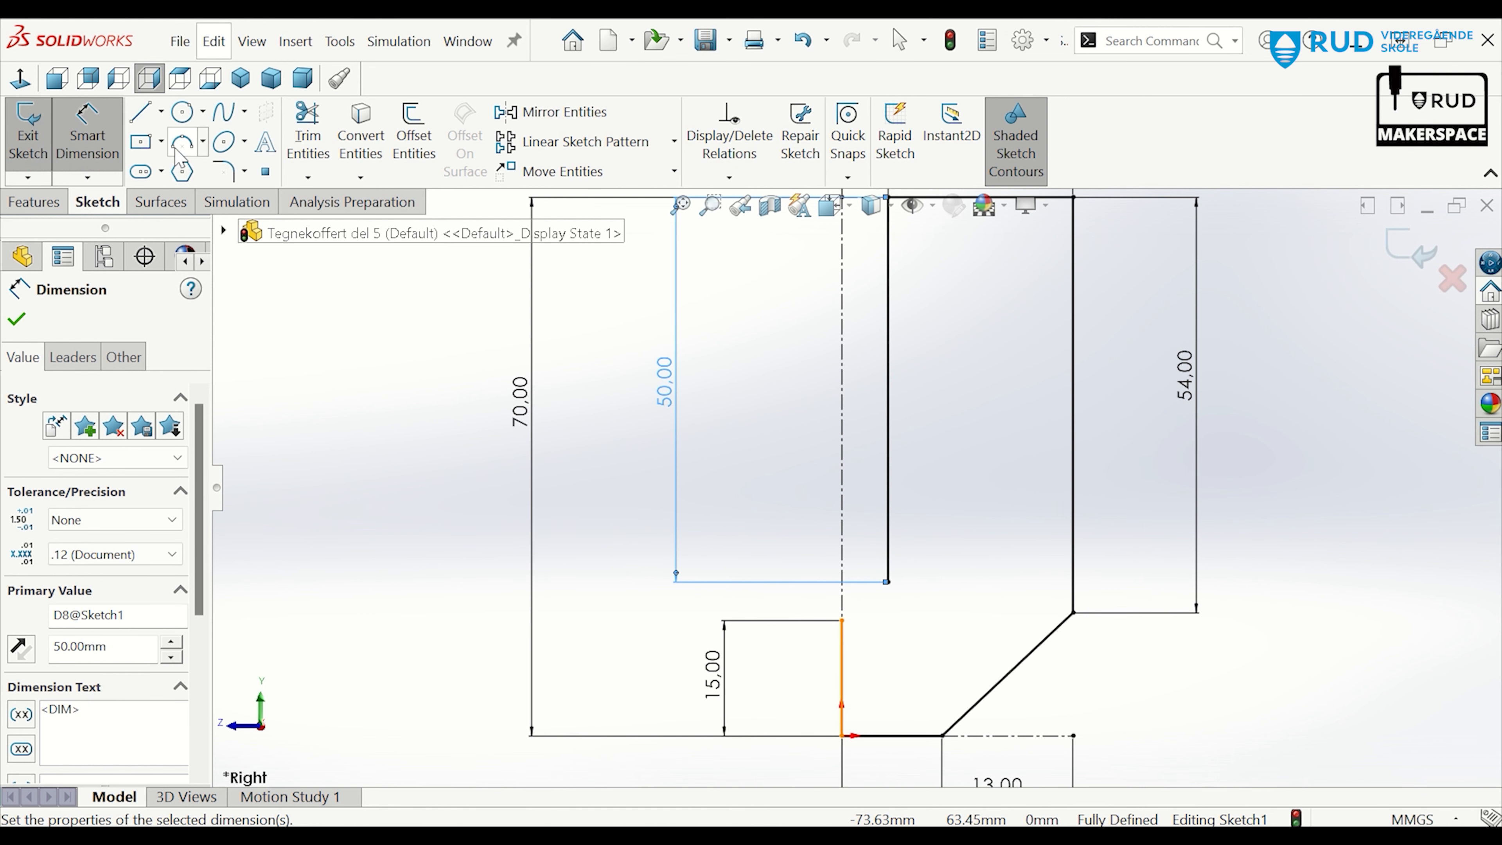
pyautogui.click(188, 145)
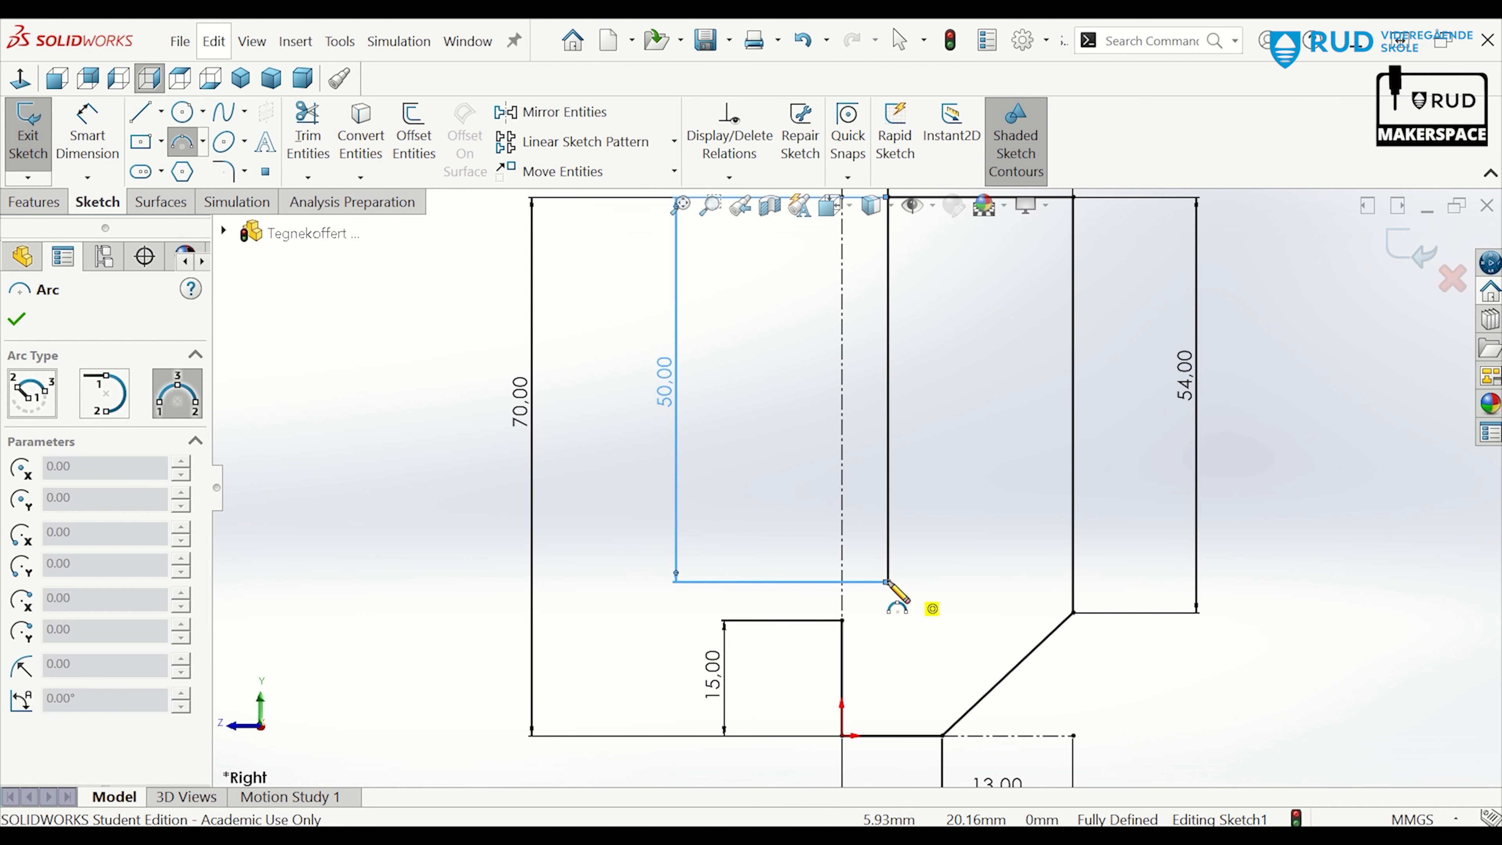
pyautogui.click(843, 620)
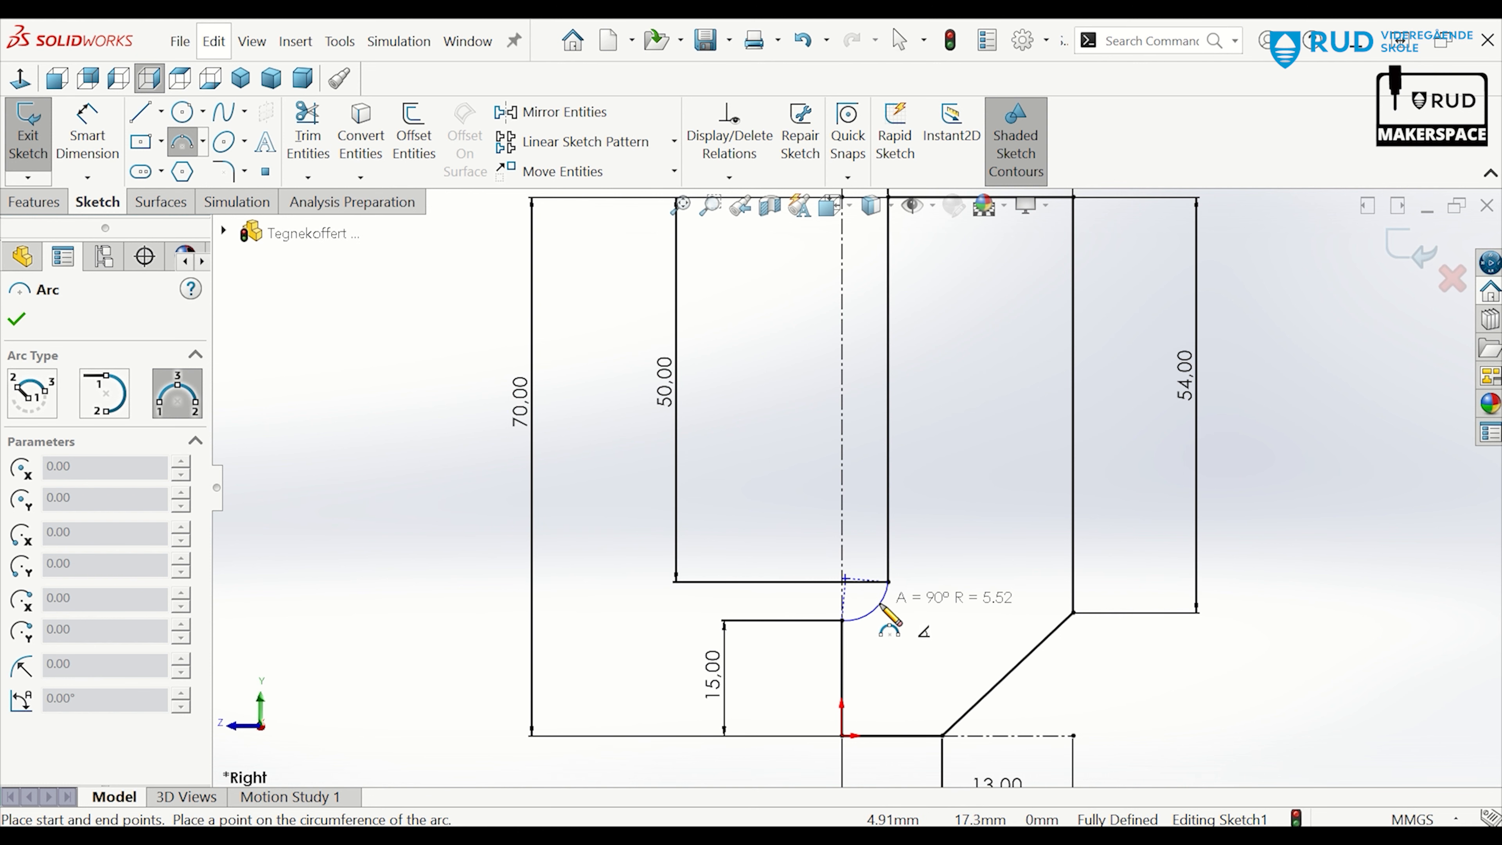
pyautogui.click(885, 613)
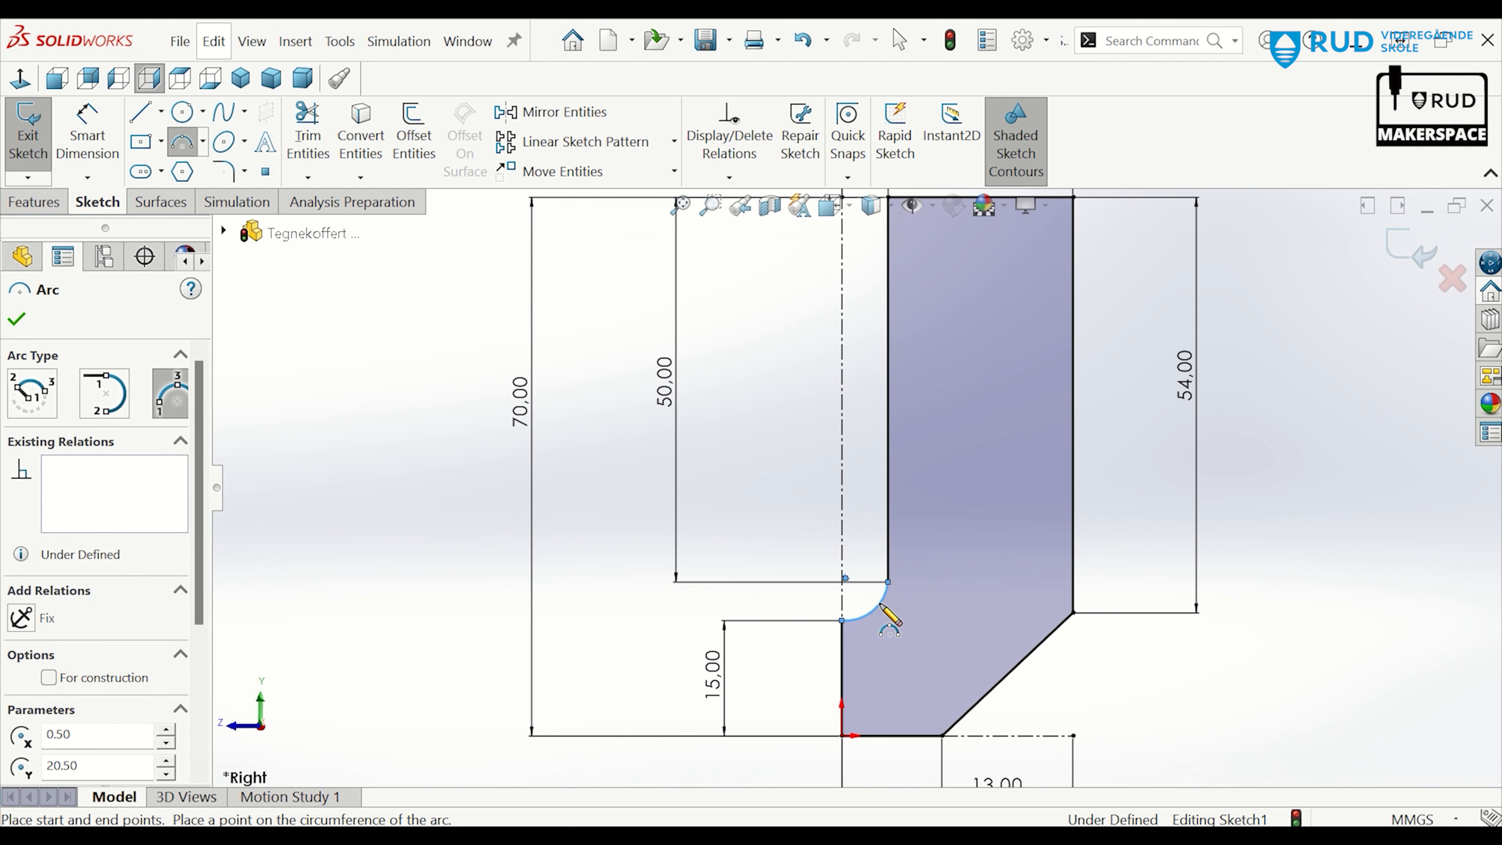
pyautogui.press('Escape')
# Dimension the radius of the arc joining the inner line and the 15 mm line at 6 mm
pyautogui.press('f')
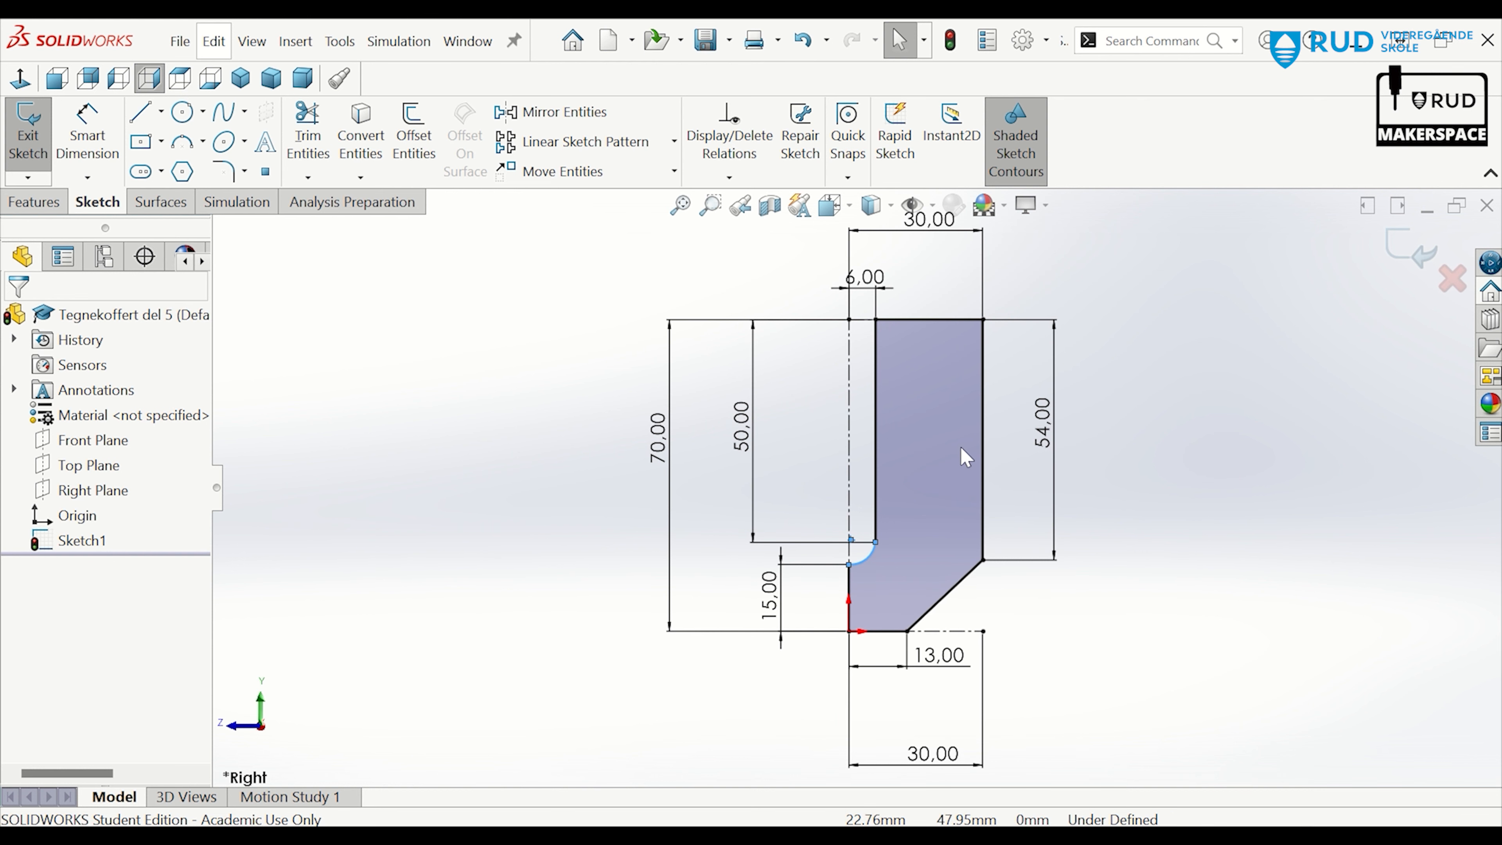
pyautogui.scroll(2, 1006, 443)
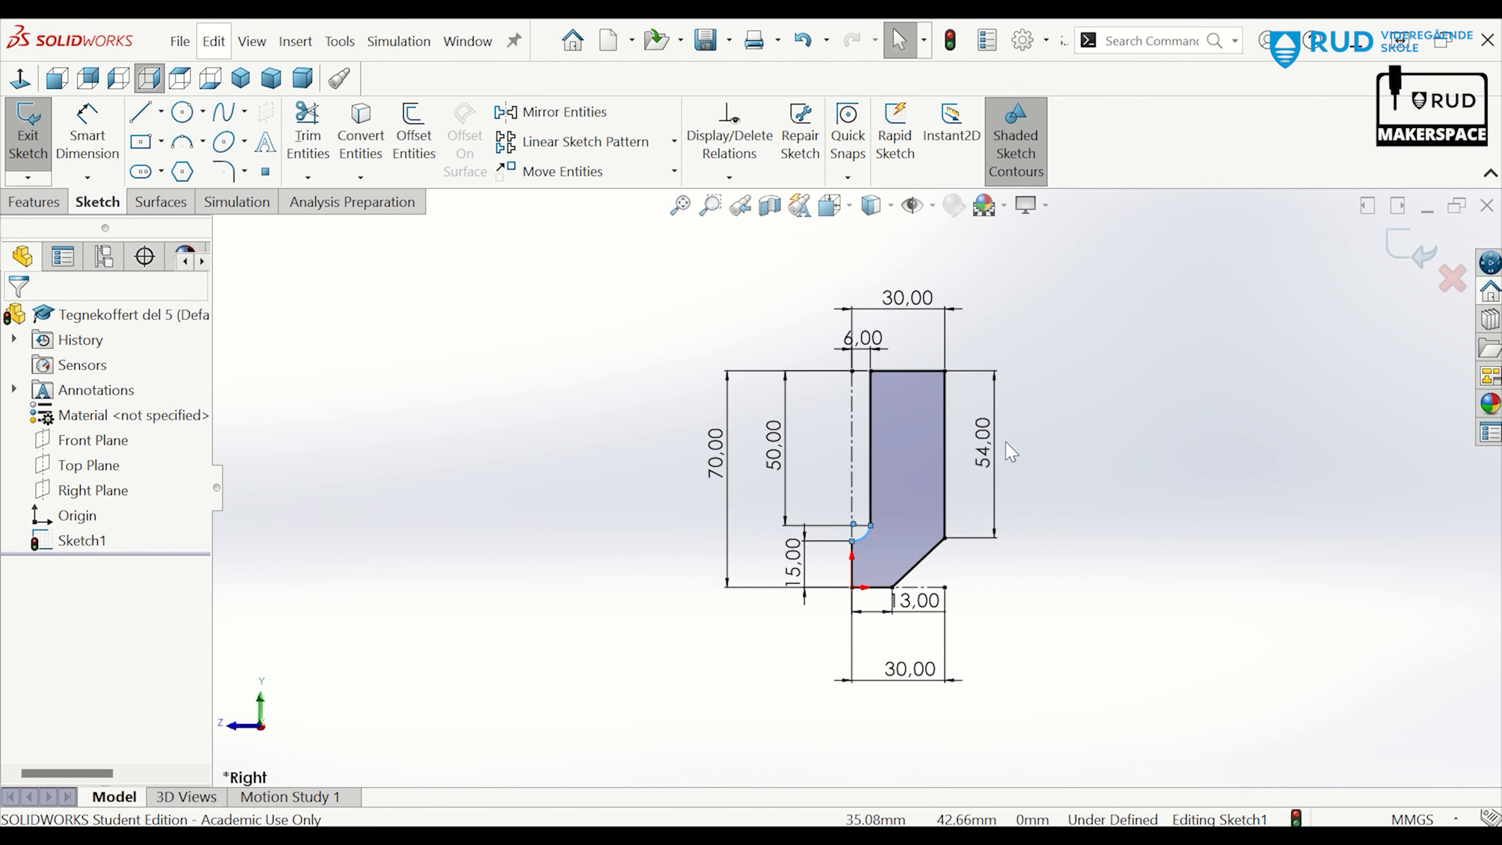
pyautogui.scroll(-2, 1007, 443)
pyautogui.scroll(-5, 816, 622)
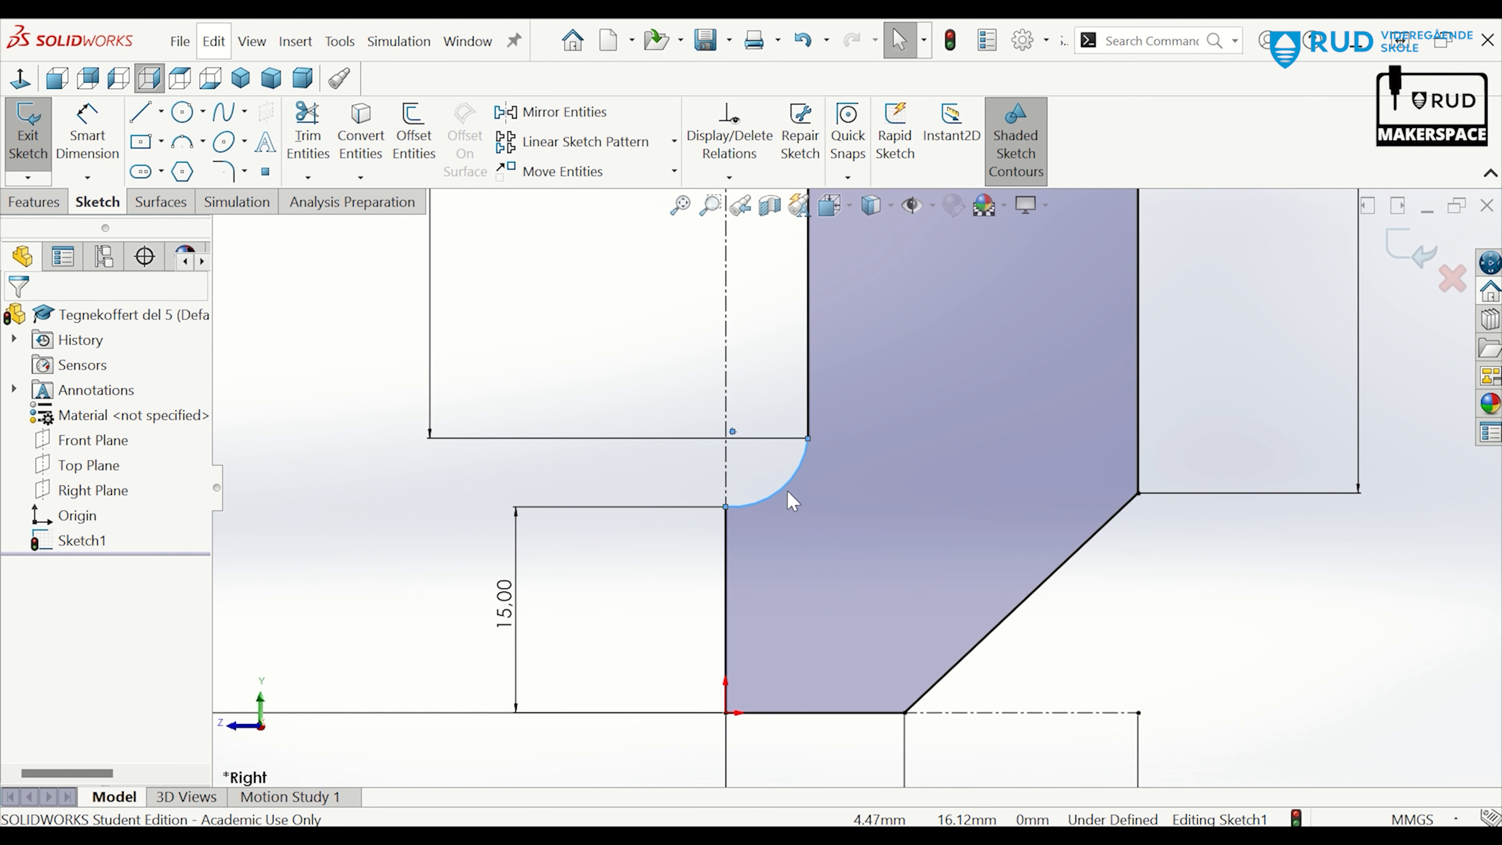
pyautogui.press('d')
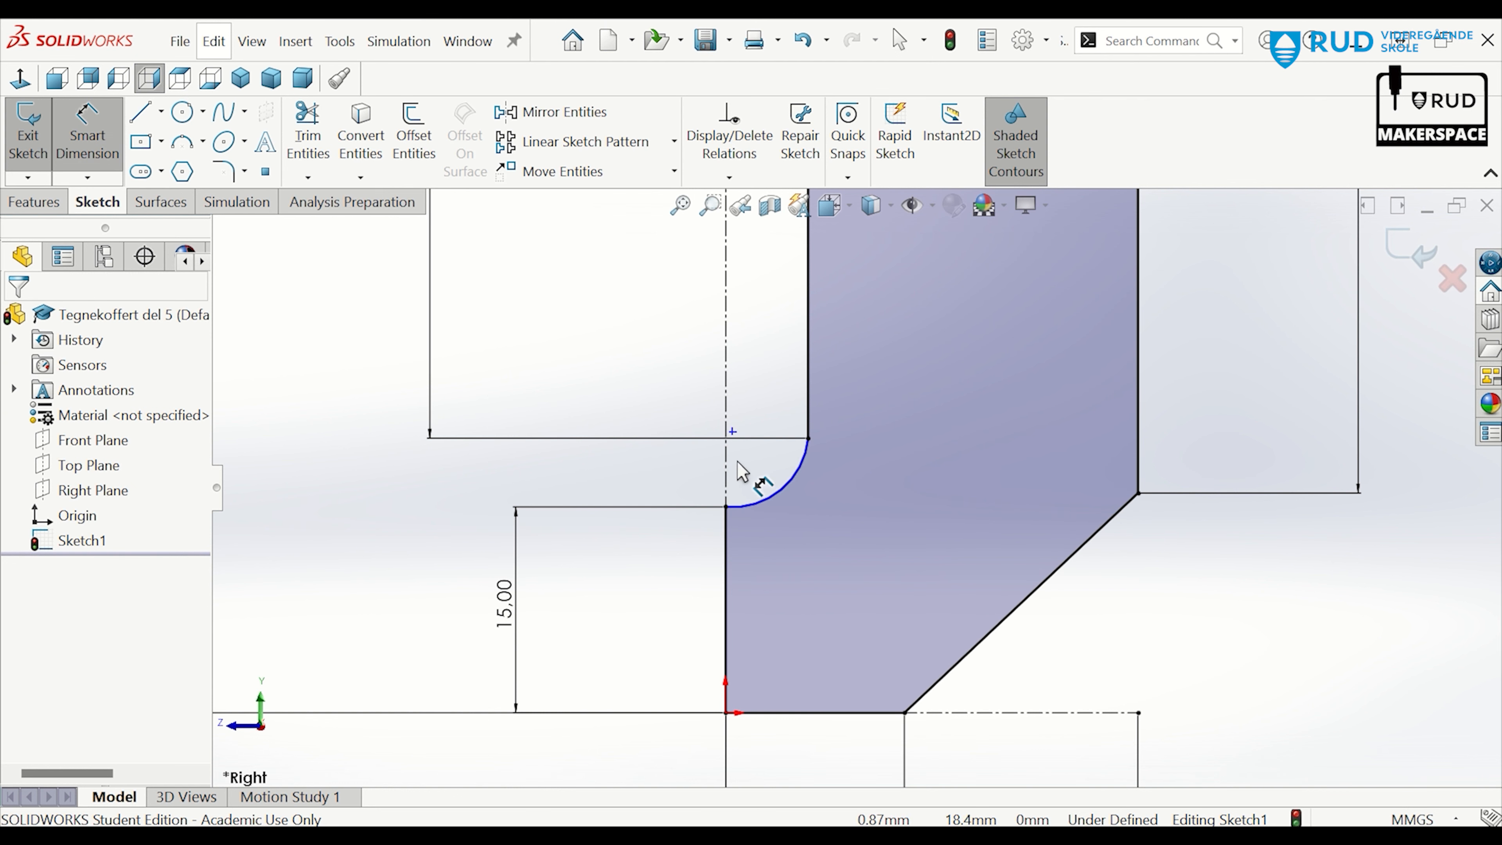
pyautogui.click(790, 477)
pyautogui.click(850, 517)
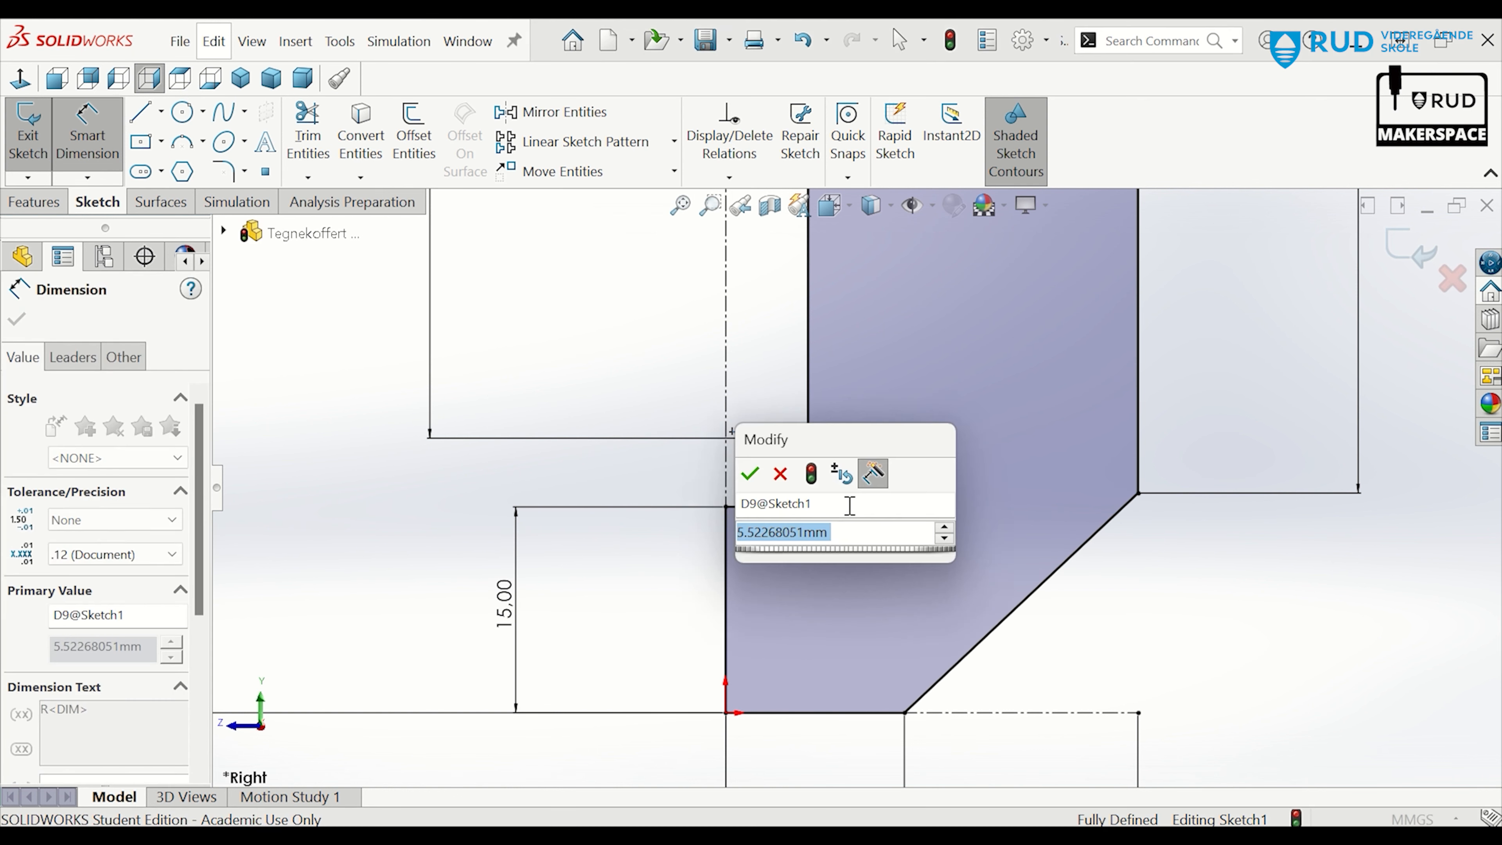
pyautogui.write('6')
pyautogui.press('Return')
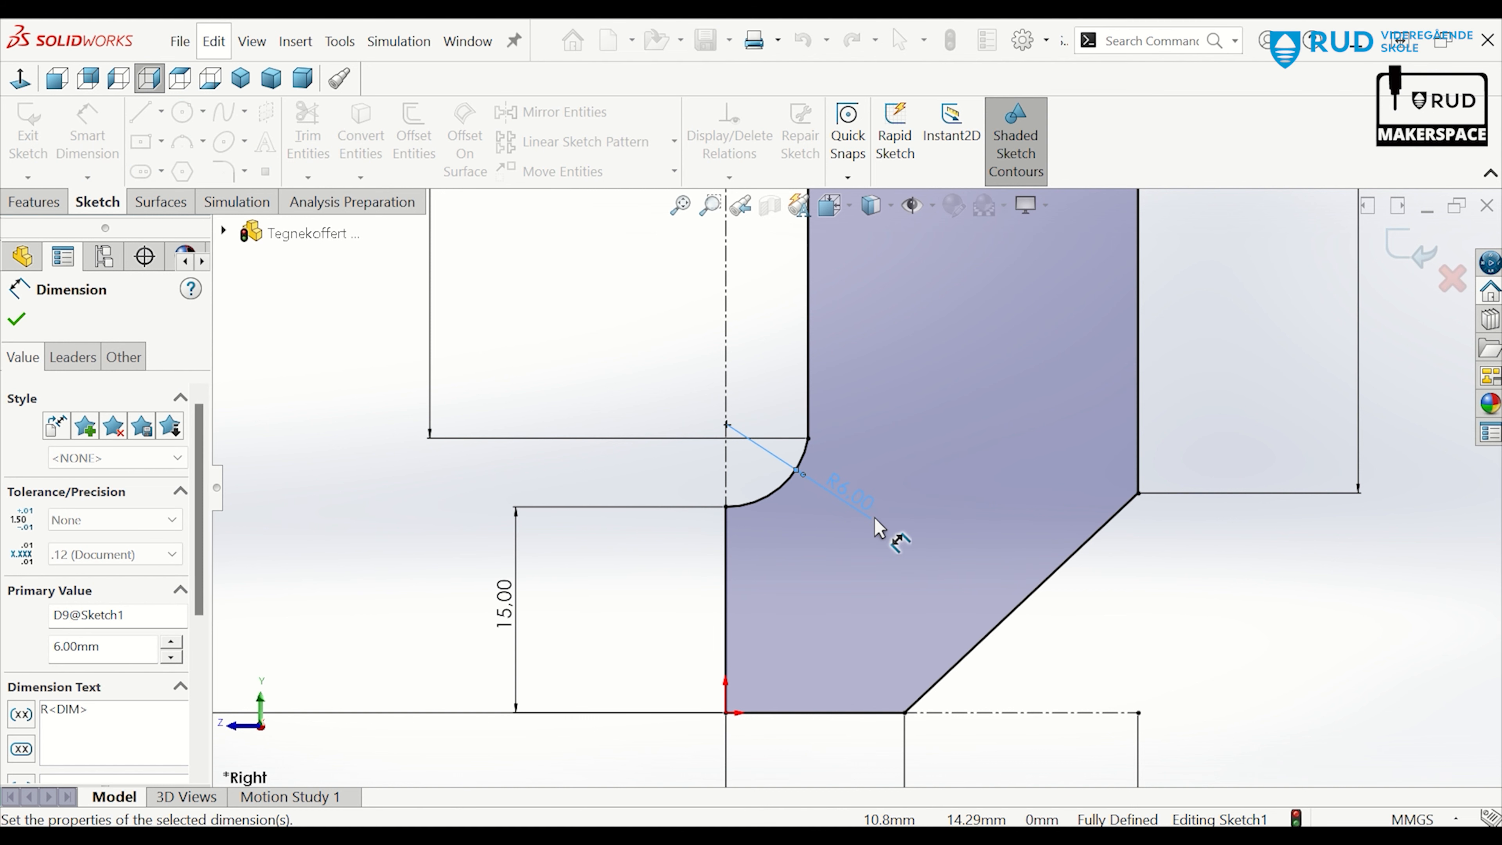
pyautogui.scroll(3, 857, 486)
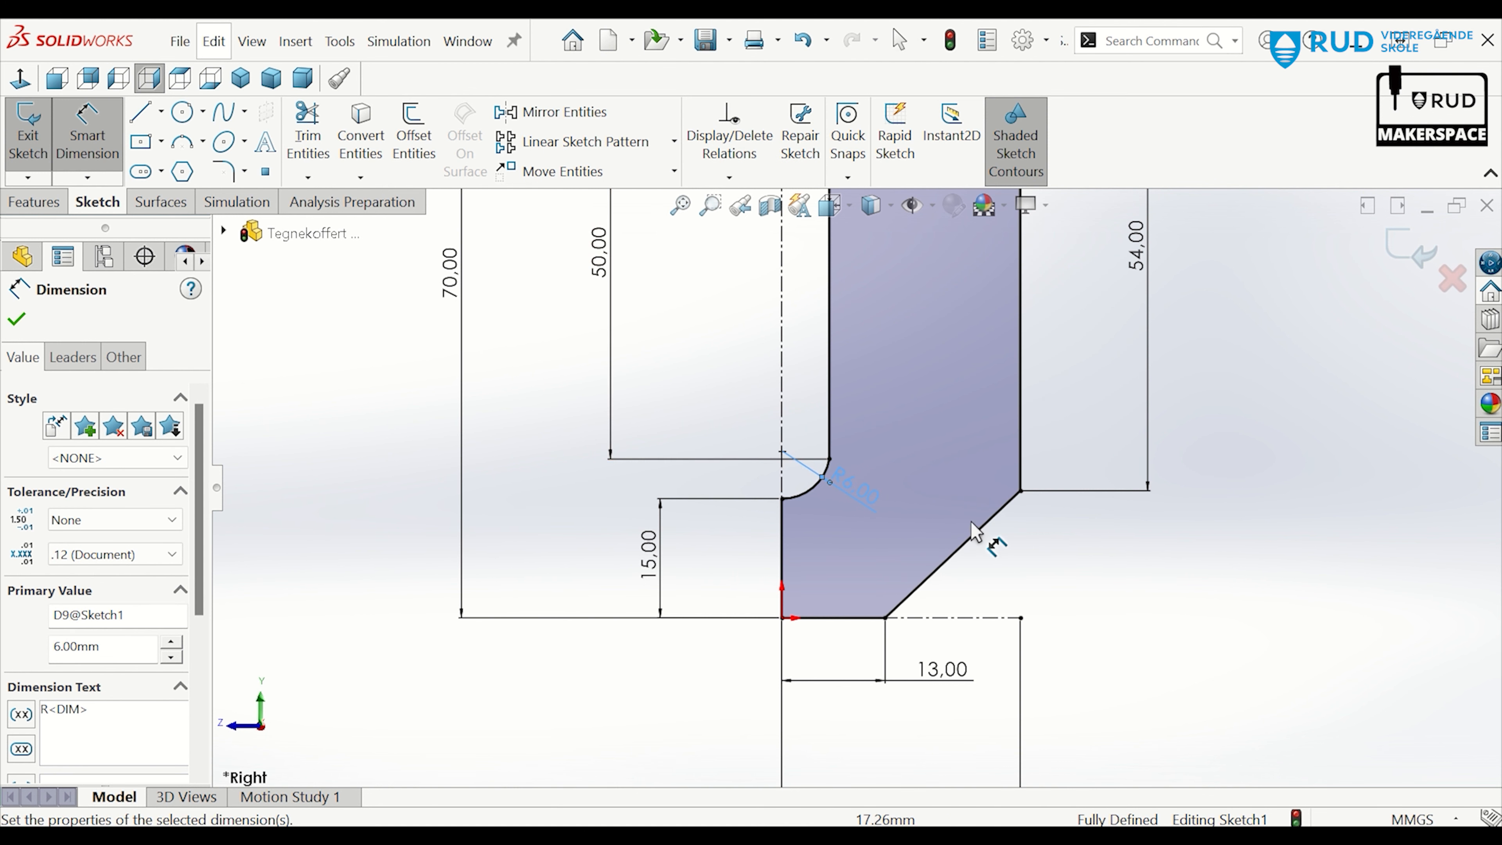
pyautogui.scroll(1, 1023, 544)
pyautogui.scroll(2, 979, 373)
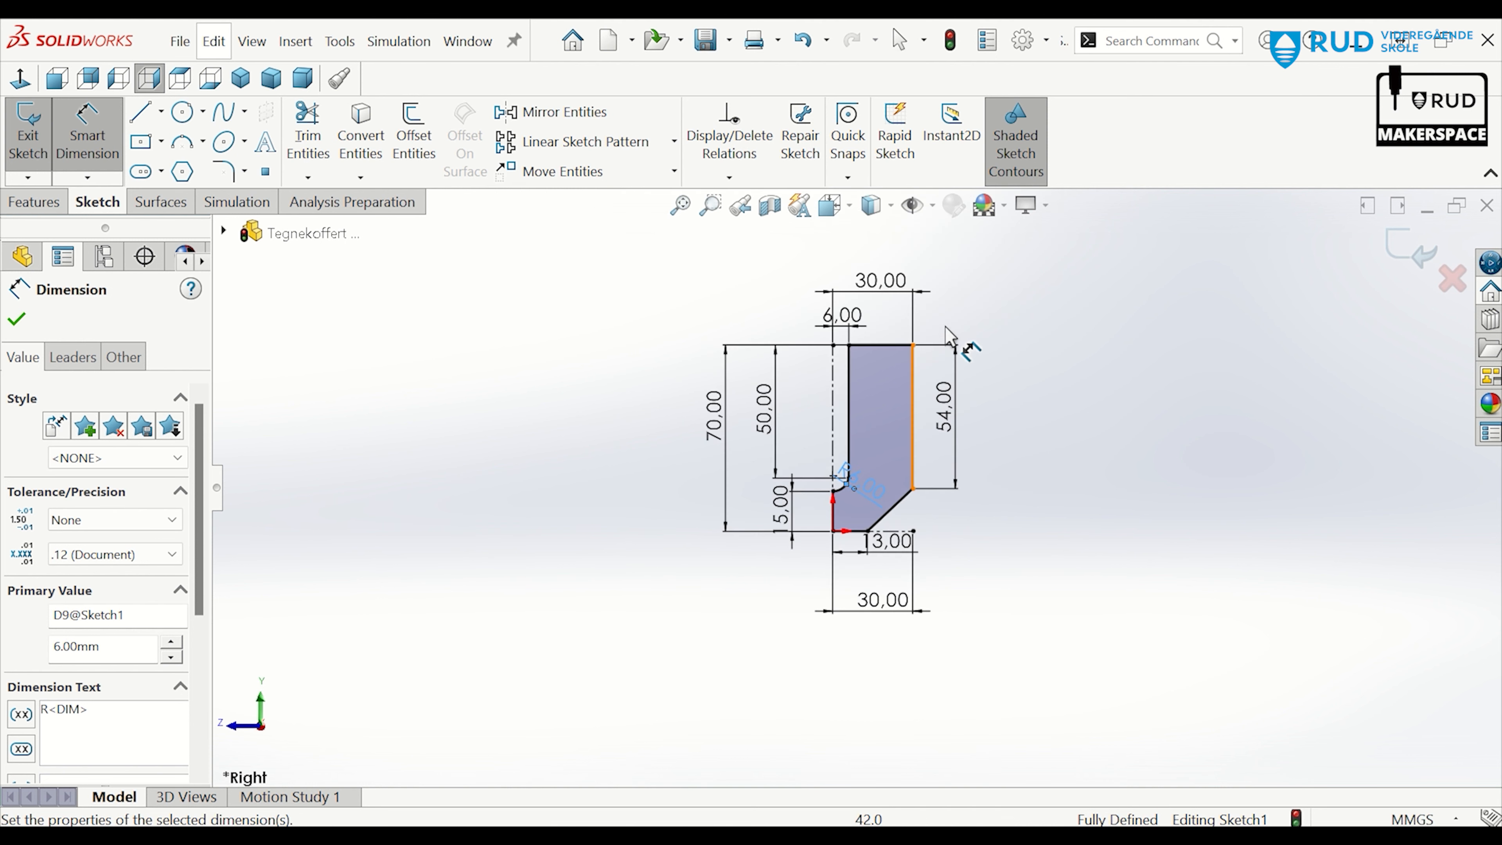
pyautogui.scroll(-2, 952, 367)
pyautogui.scroll(-3, 788, 597)
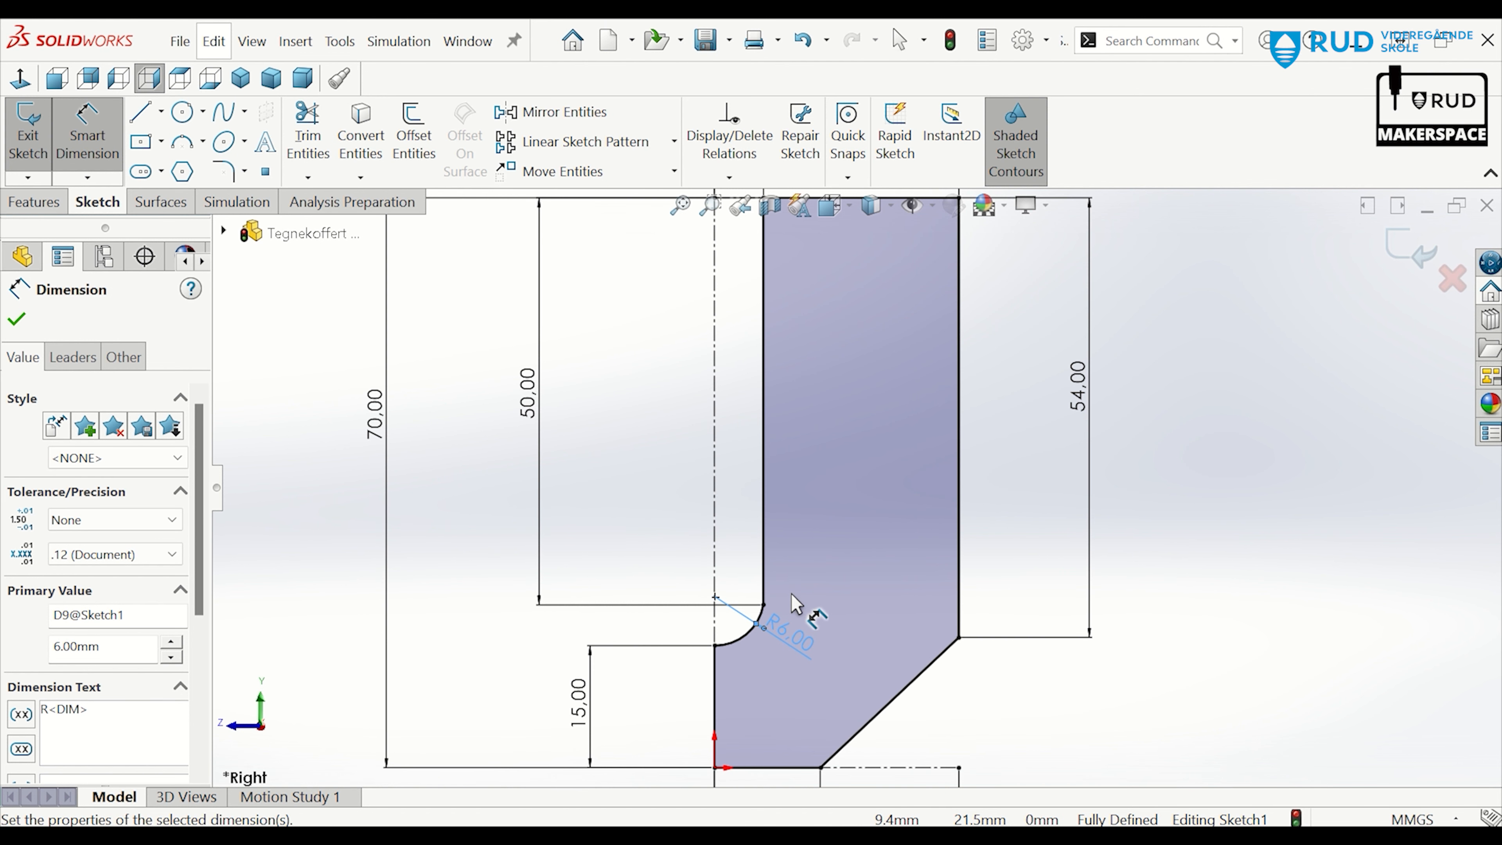
pyautogui.scroll(2, 834, 559)
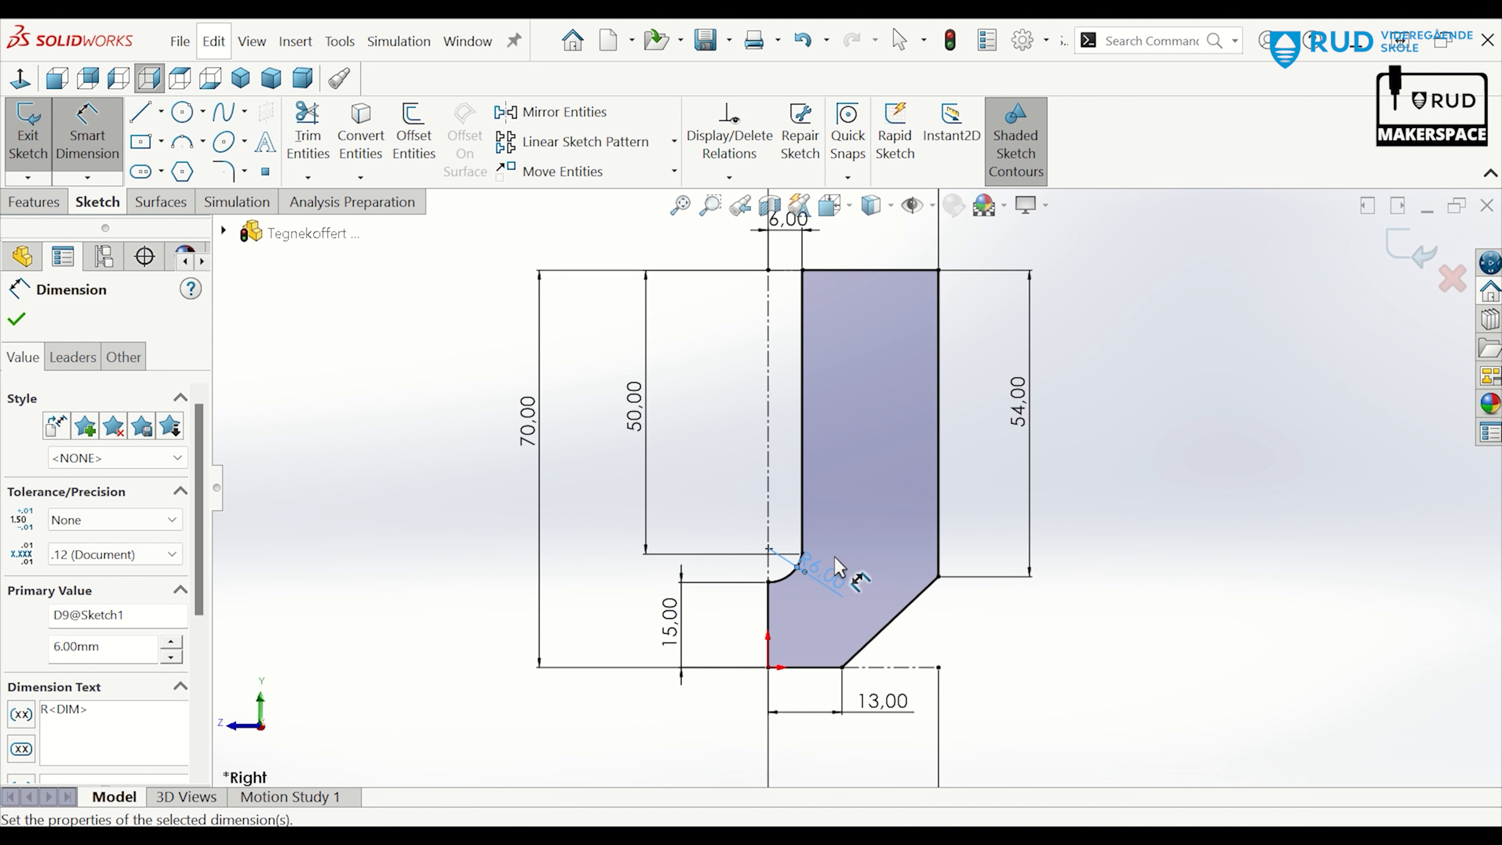
# Extrude the closed side profile 40 mm in one direction and save the part
pyautogui.scroll(1, 837, 468)
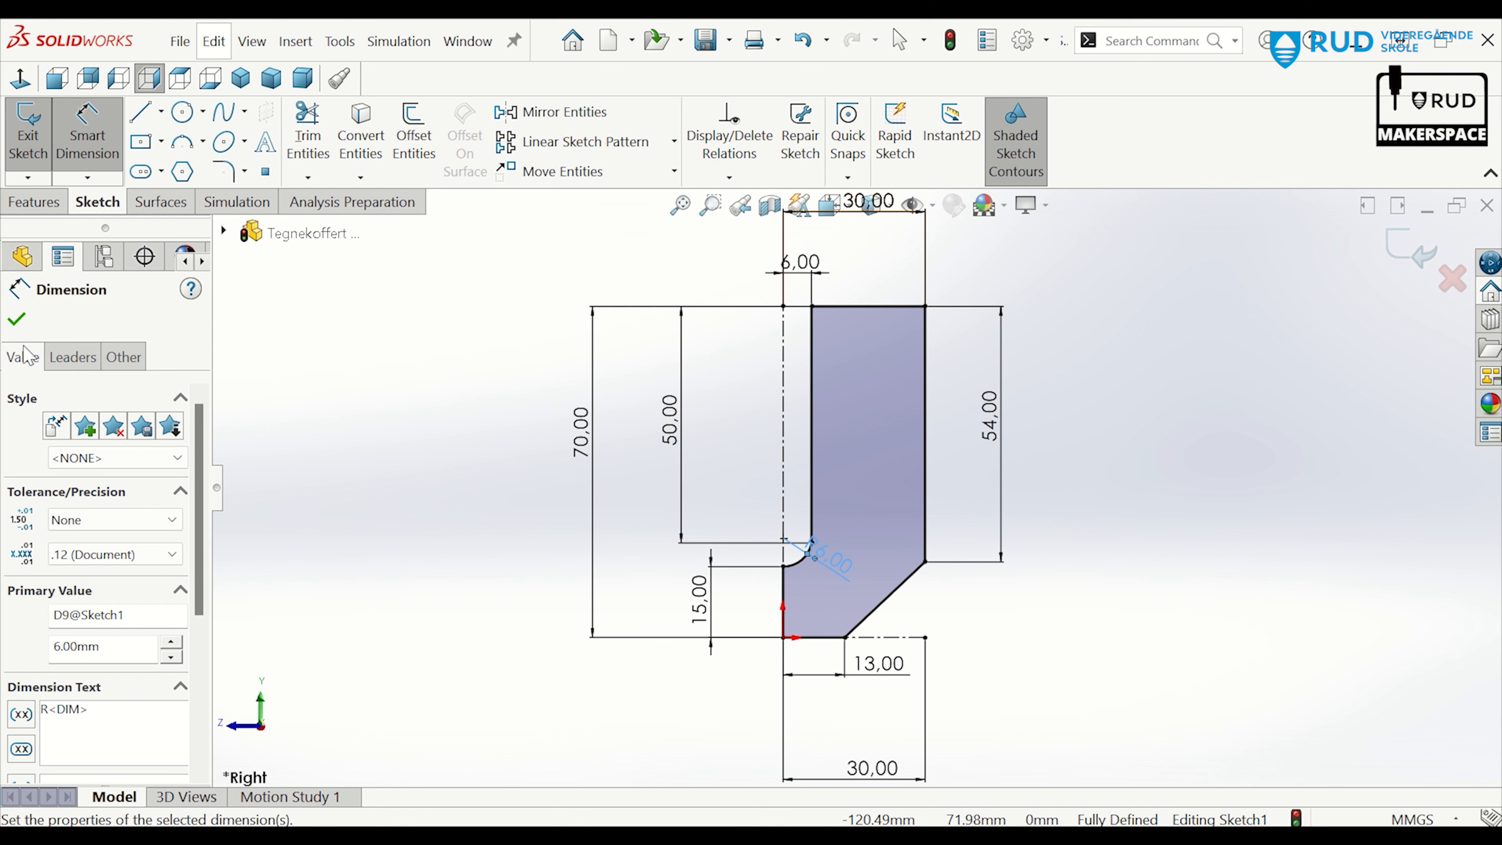
pyautogui.click(17, 320)
pyautogui.click(34, 202)
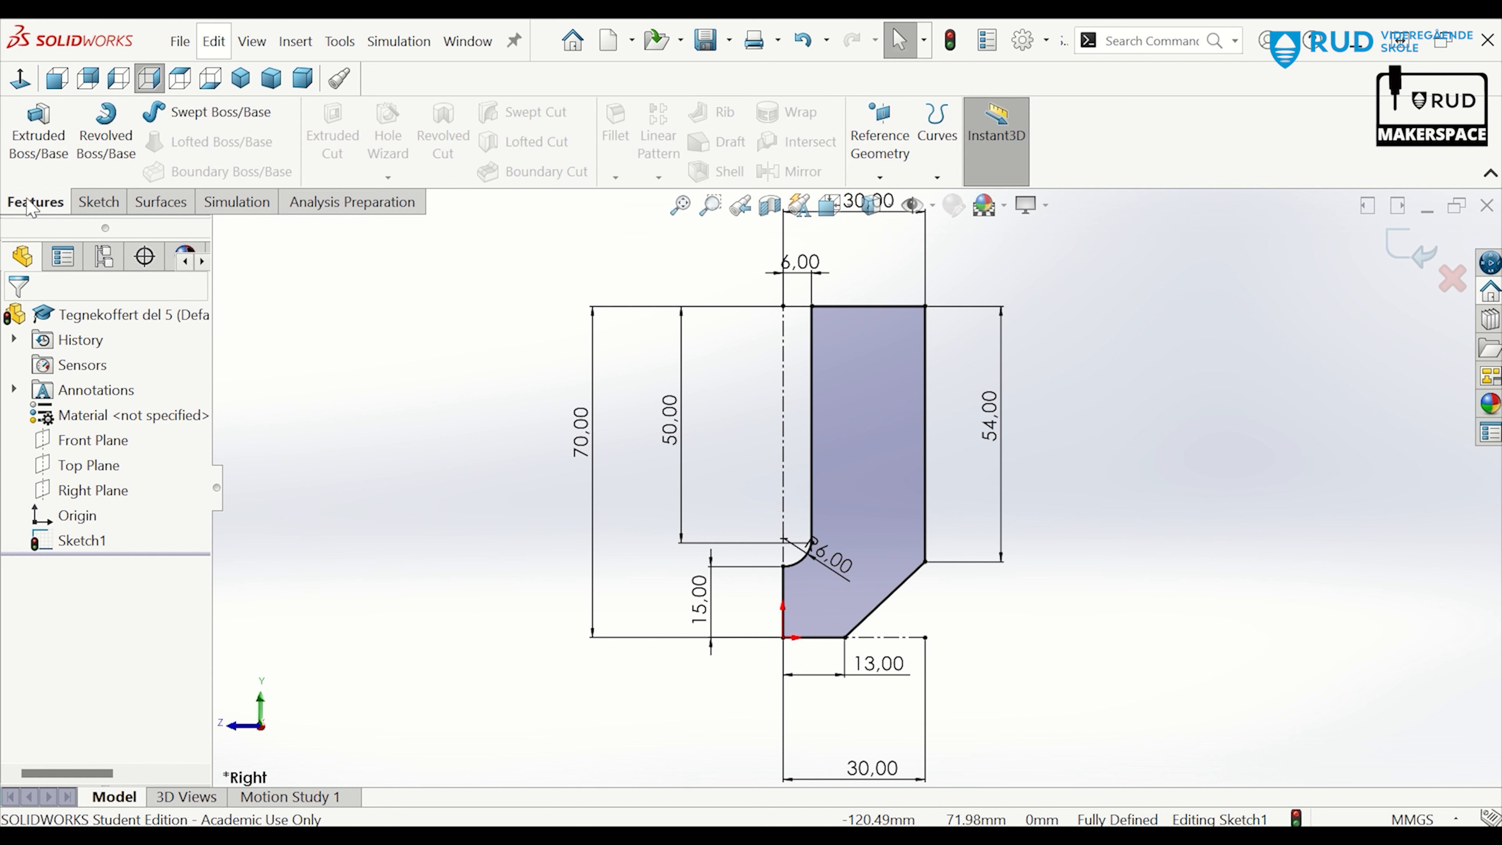
pyautogui.click(37, 139)
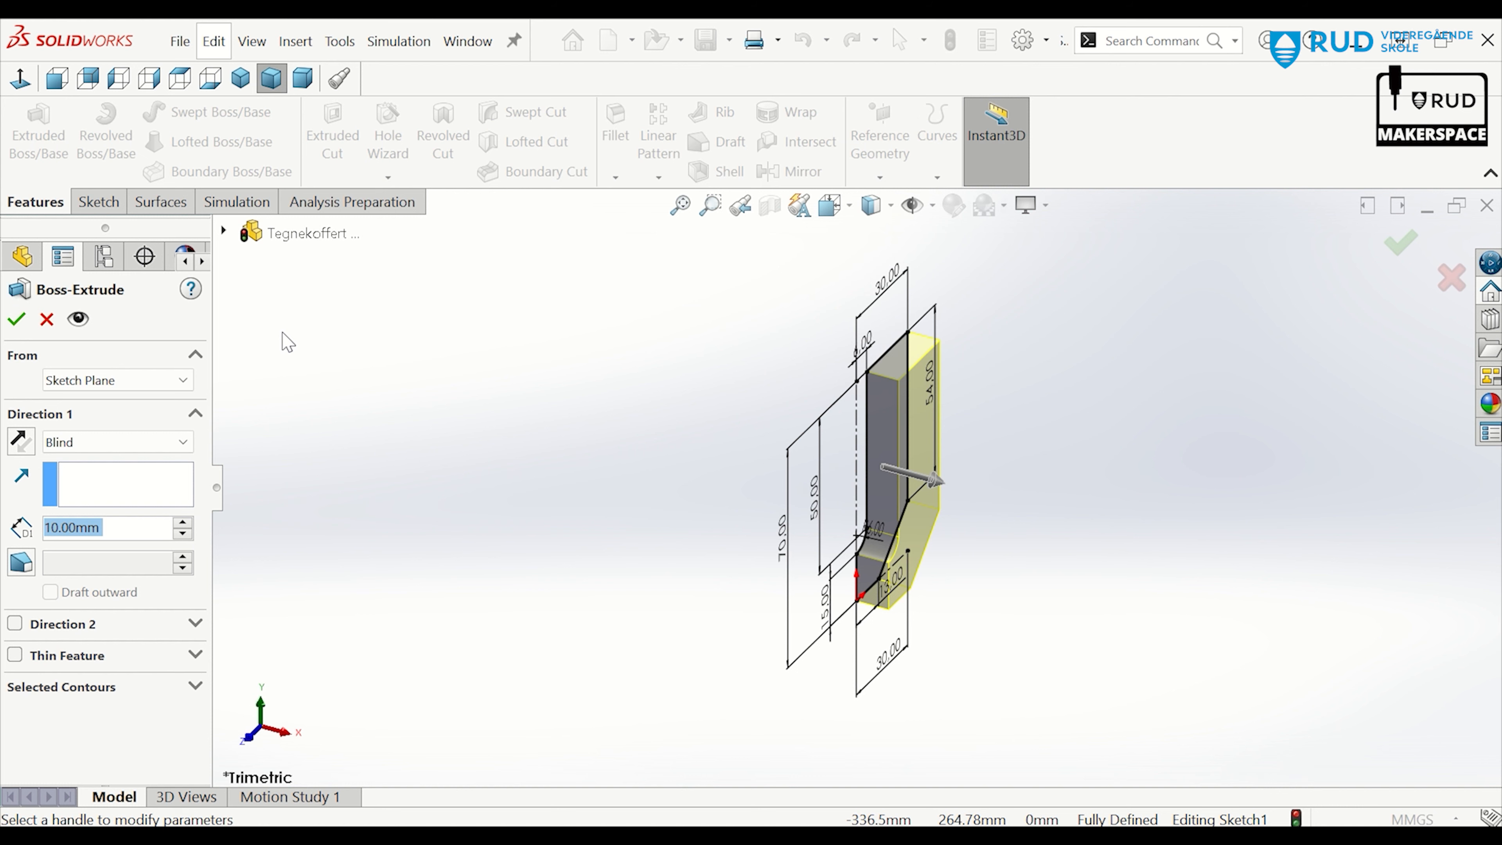
pyautogui.write('40')
pyautogui.press('Return')
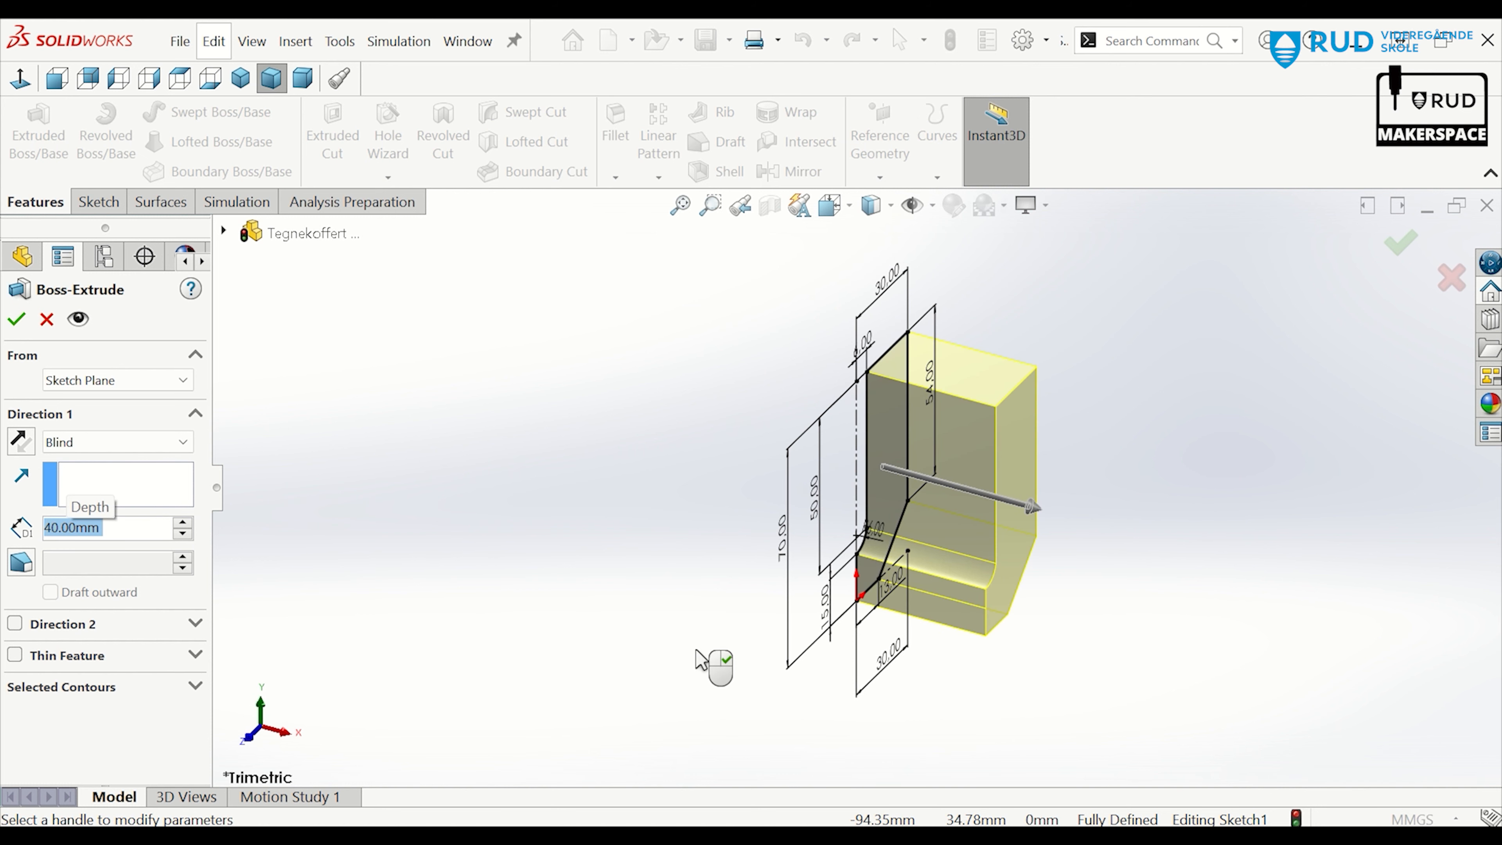
pyautogui.click(1401, 242)
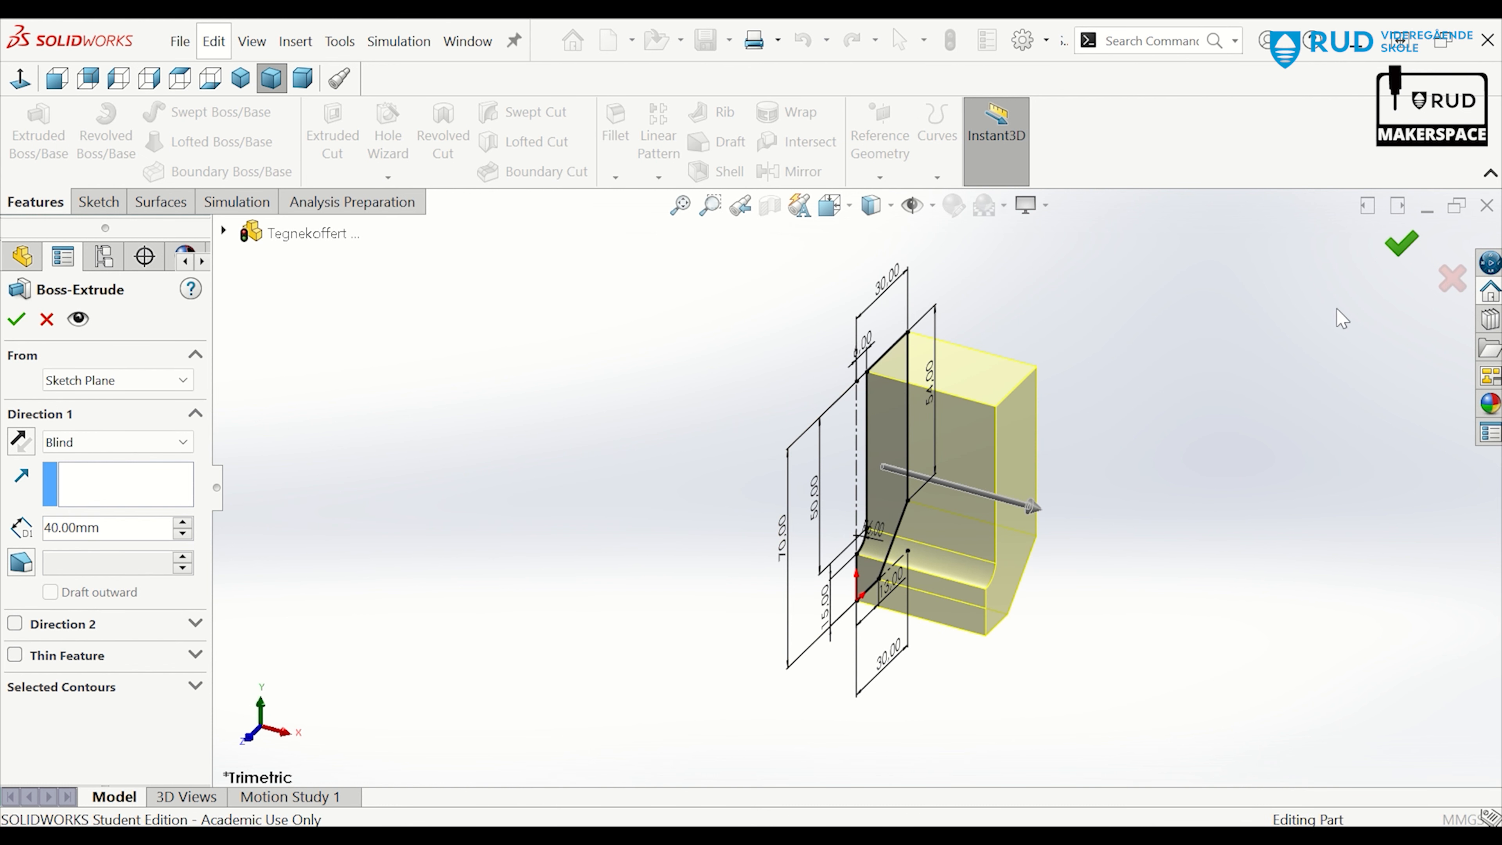
pyautogui.click(1266, 459)
pyautogui.moveTo(1264, 460)
pyautogui.mouseDown(button='middle')
pyautogui.moveTo(1143, 399)
pyautogui.moveTo(1166, 371)
pyautogui.moveTo(1223, 353)
pyautogui.mouseUp(button='middle')
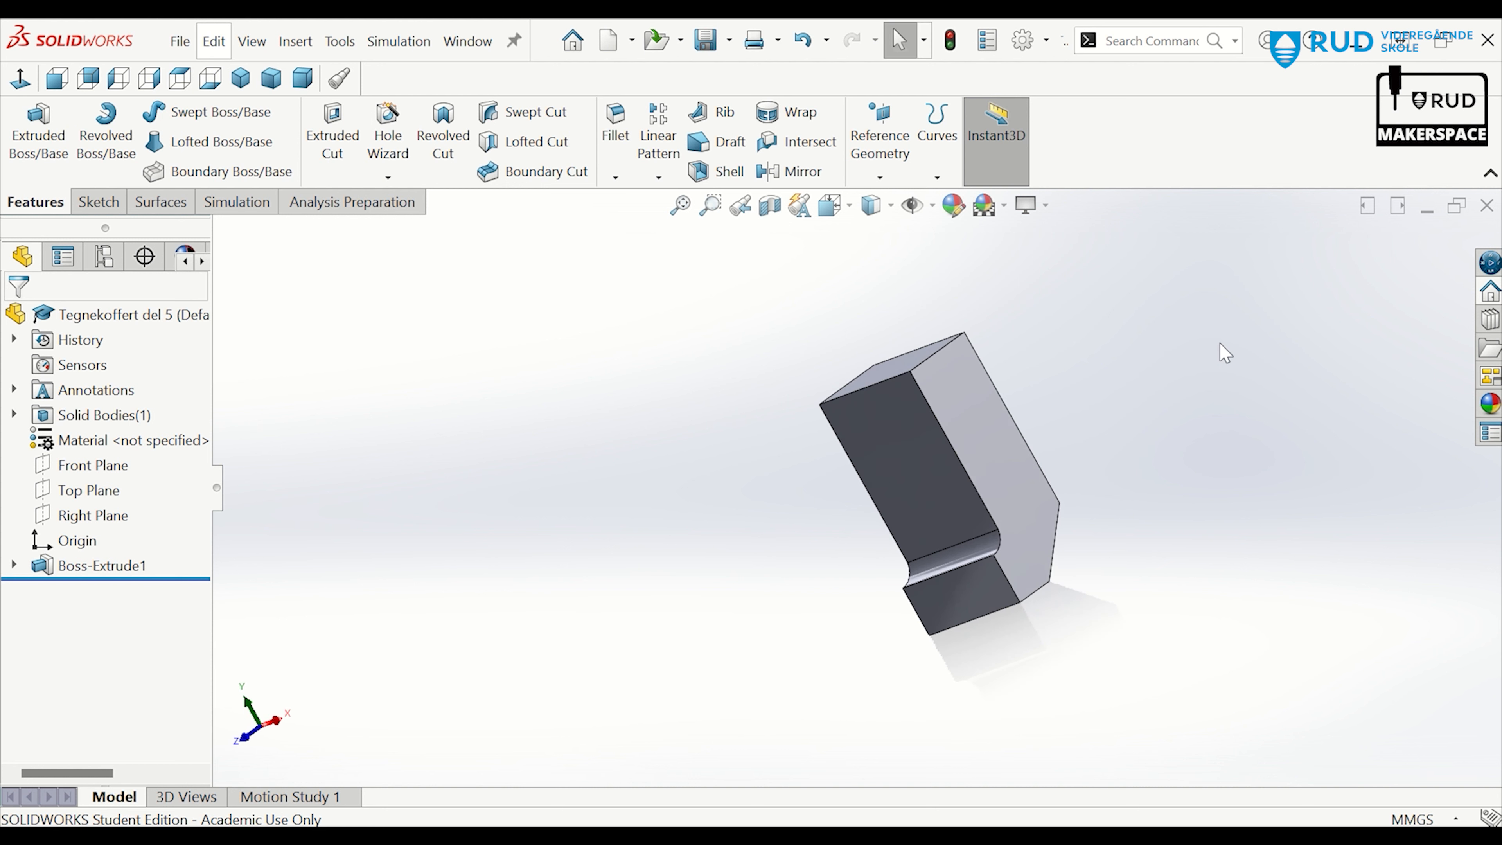
pyautogui.click(707, 40)
# Start a sketch on the tall flat face opposite the groove and draw a vertical construction line between its top and bottom edge midpoints
pyautogui.moveTo(1023, 362); pyautogui.dragTo(818, 413, button='middle')
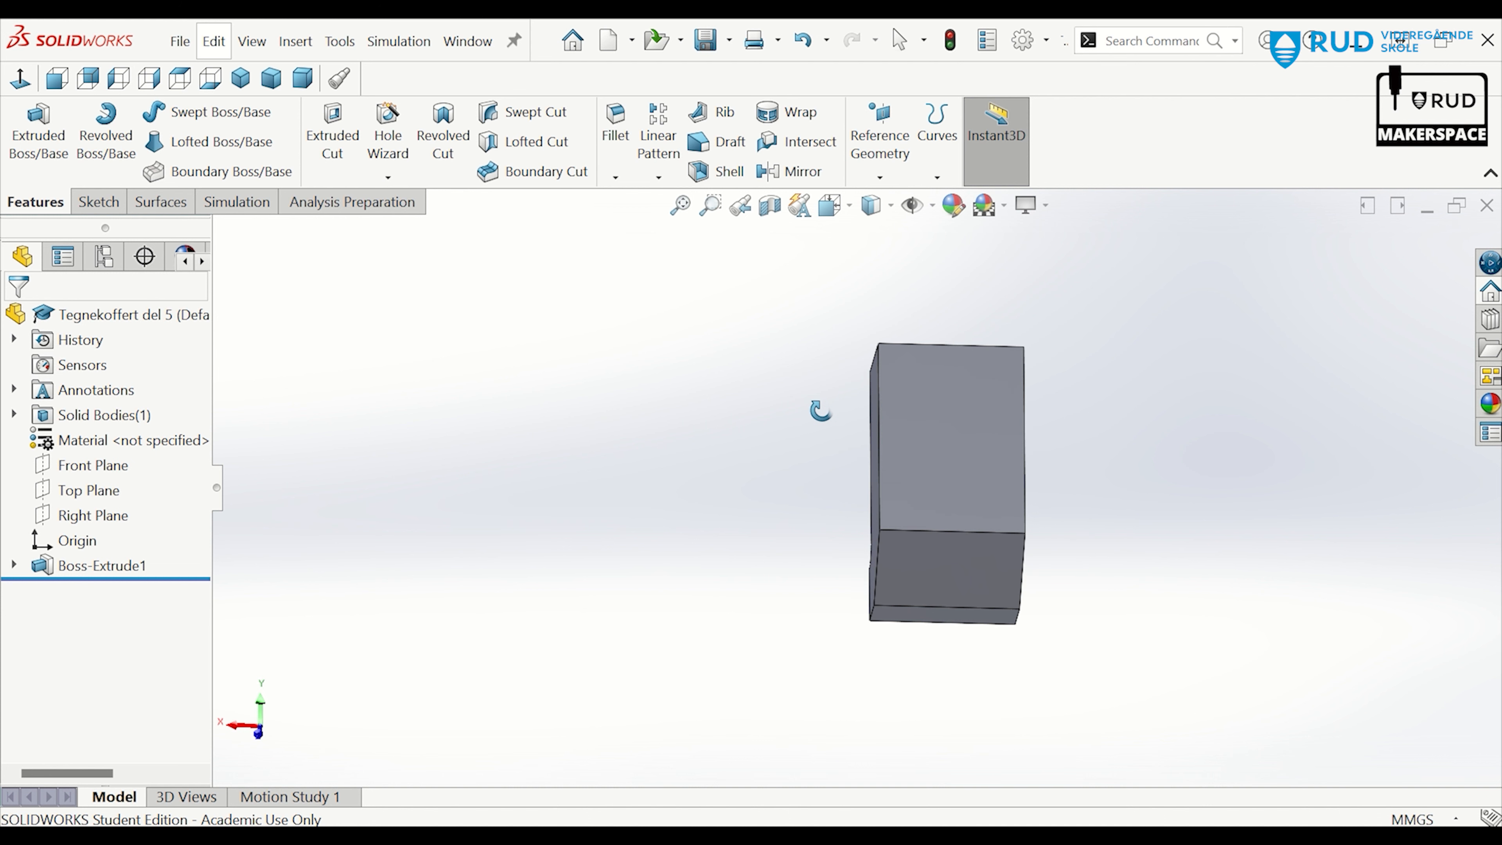
pyautogui.click(964, 425)
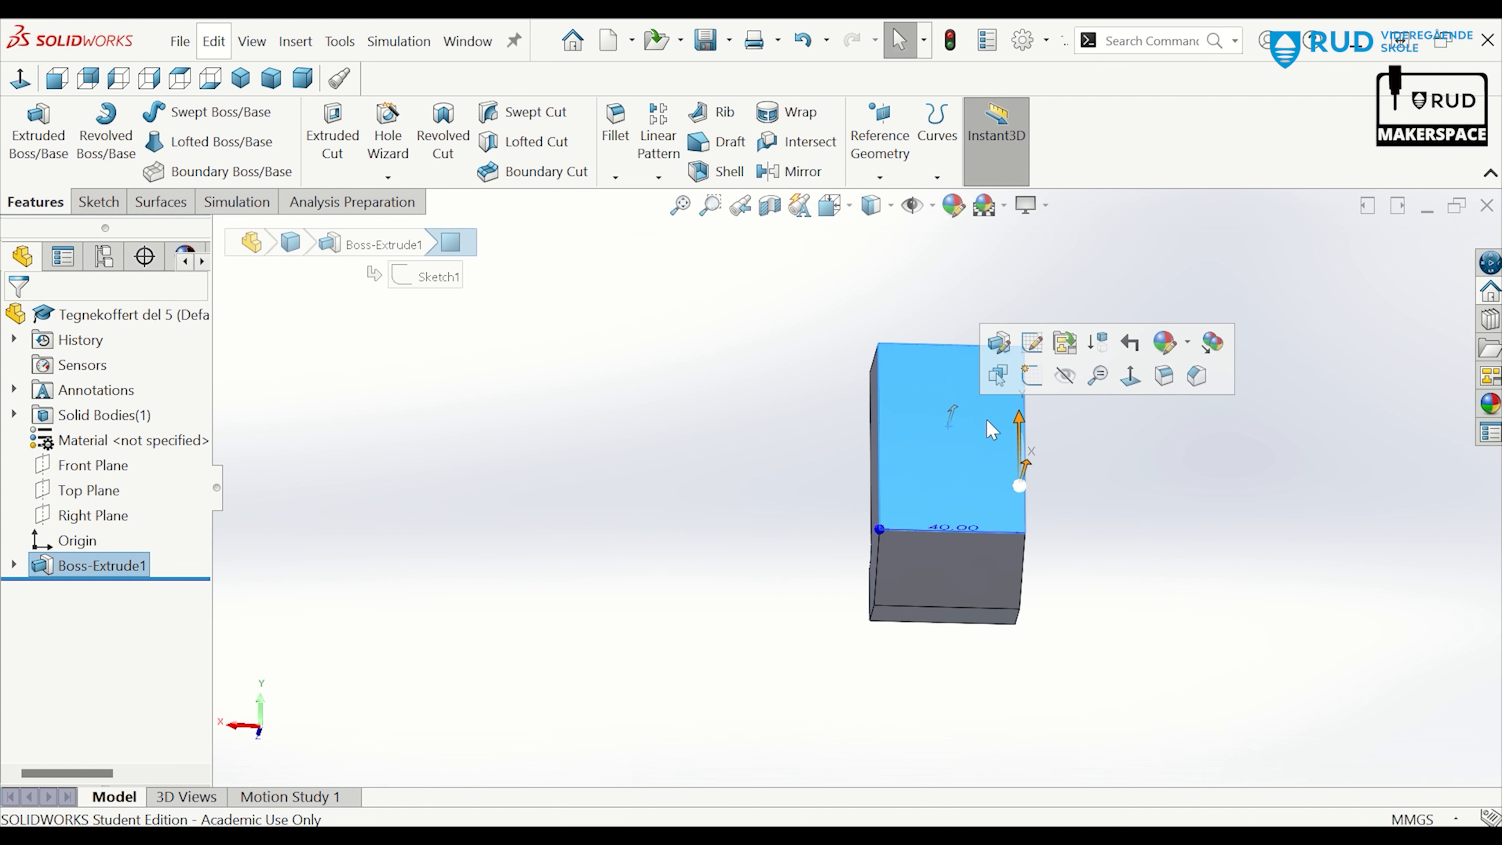
pyautogui.click(1032, 378)
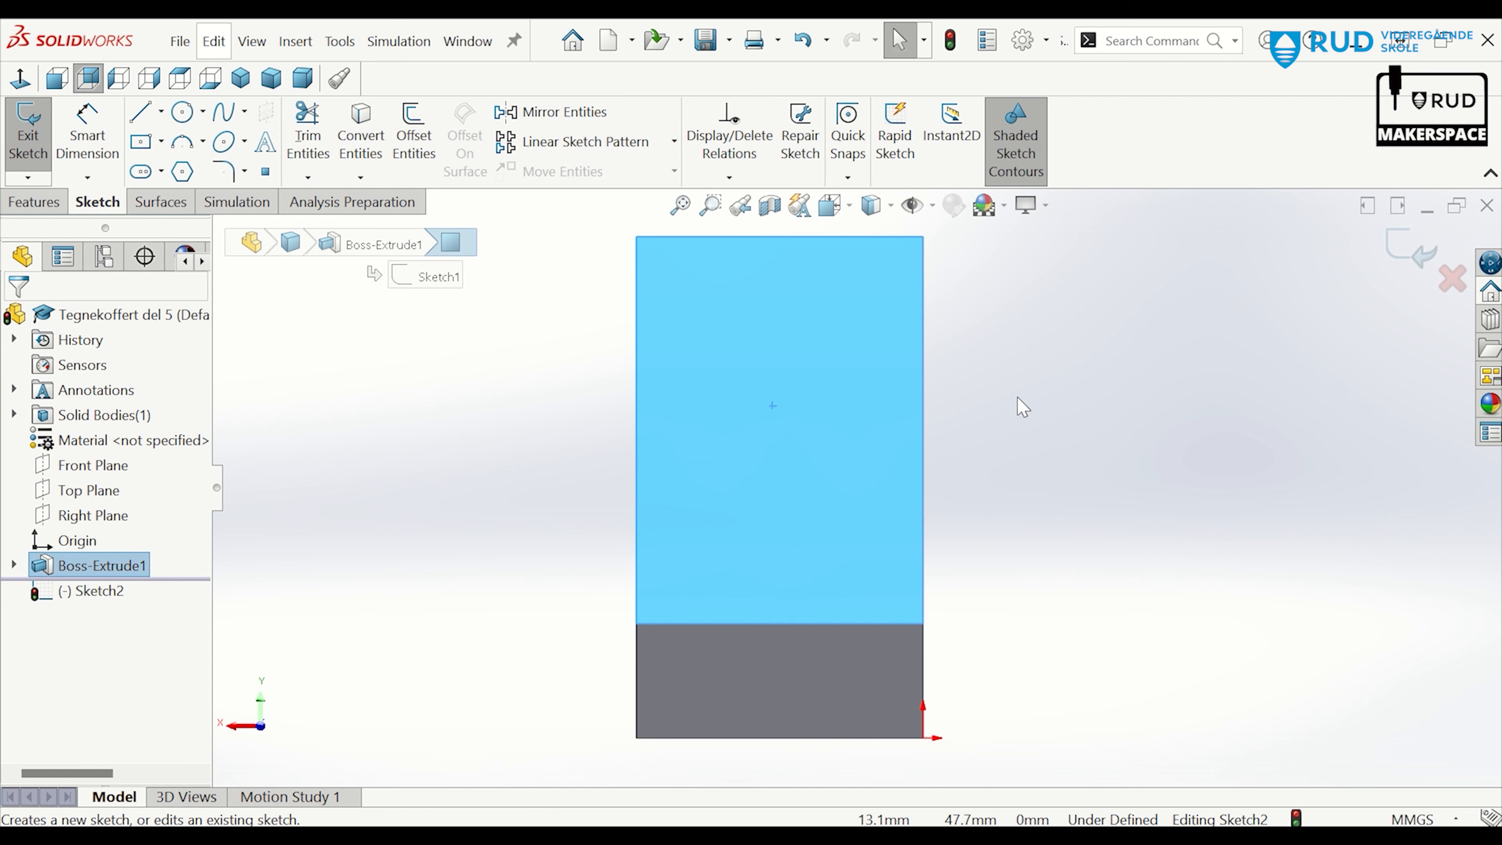
pyautogui.scroll(1, 1017, 398)
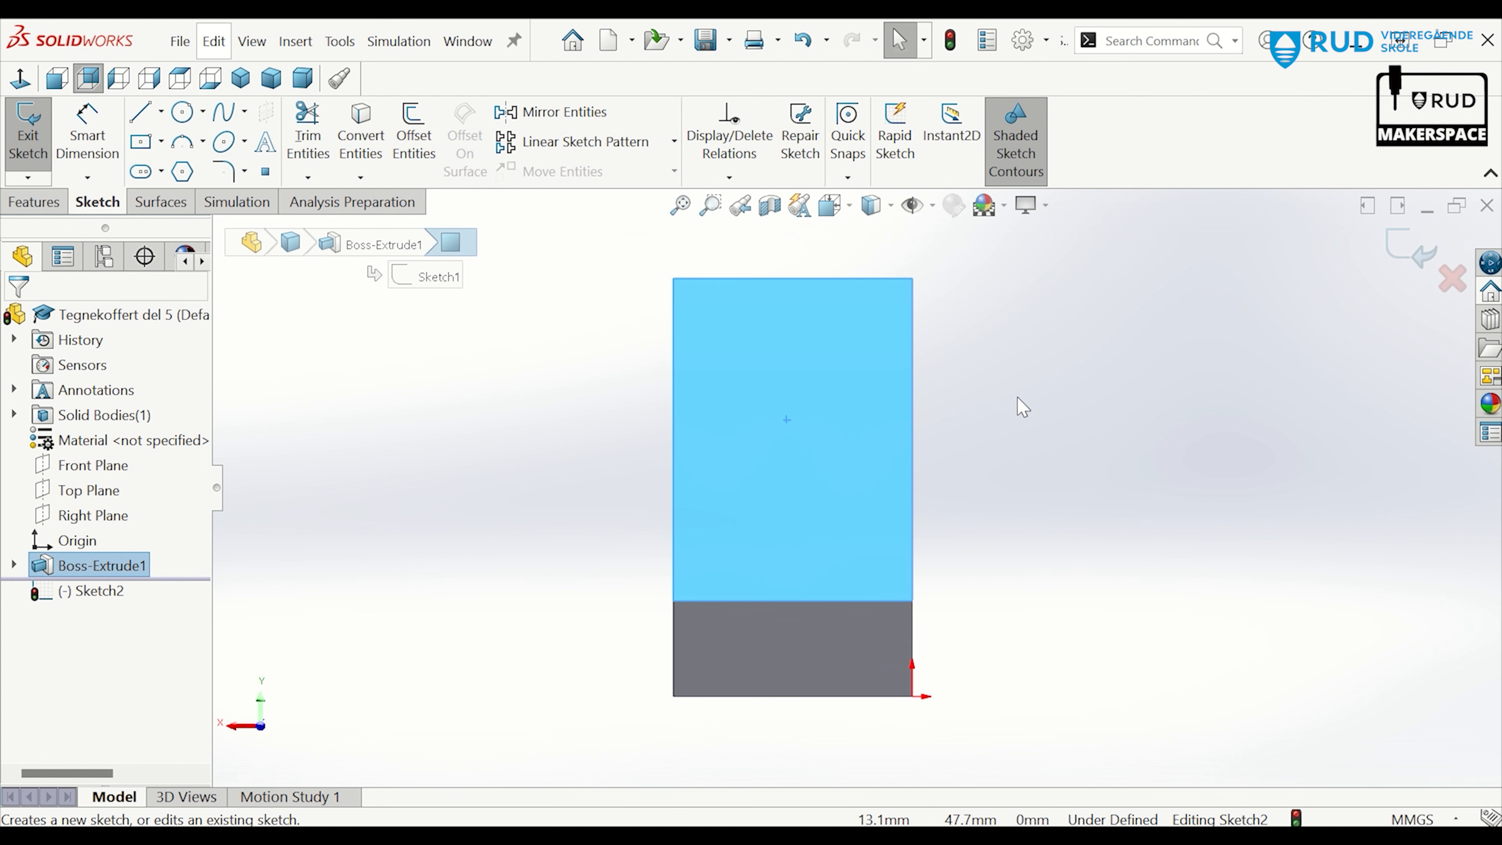
pyautogui.click(162, 112)
pyautogui.click(189, 169)
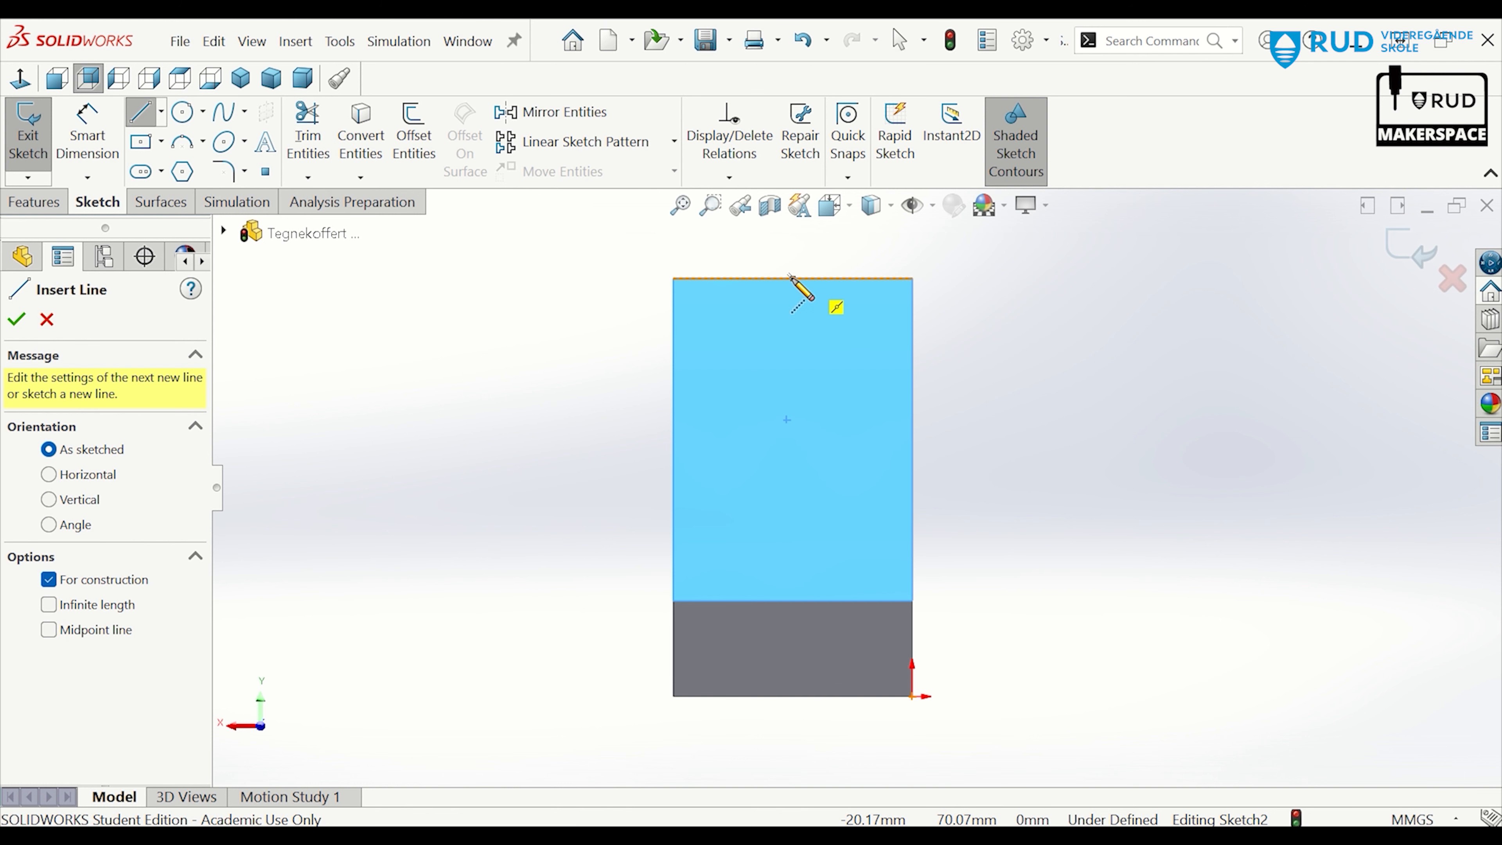
pyautogui.click(793, 278)
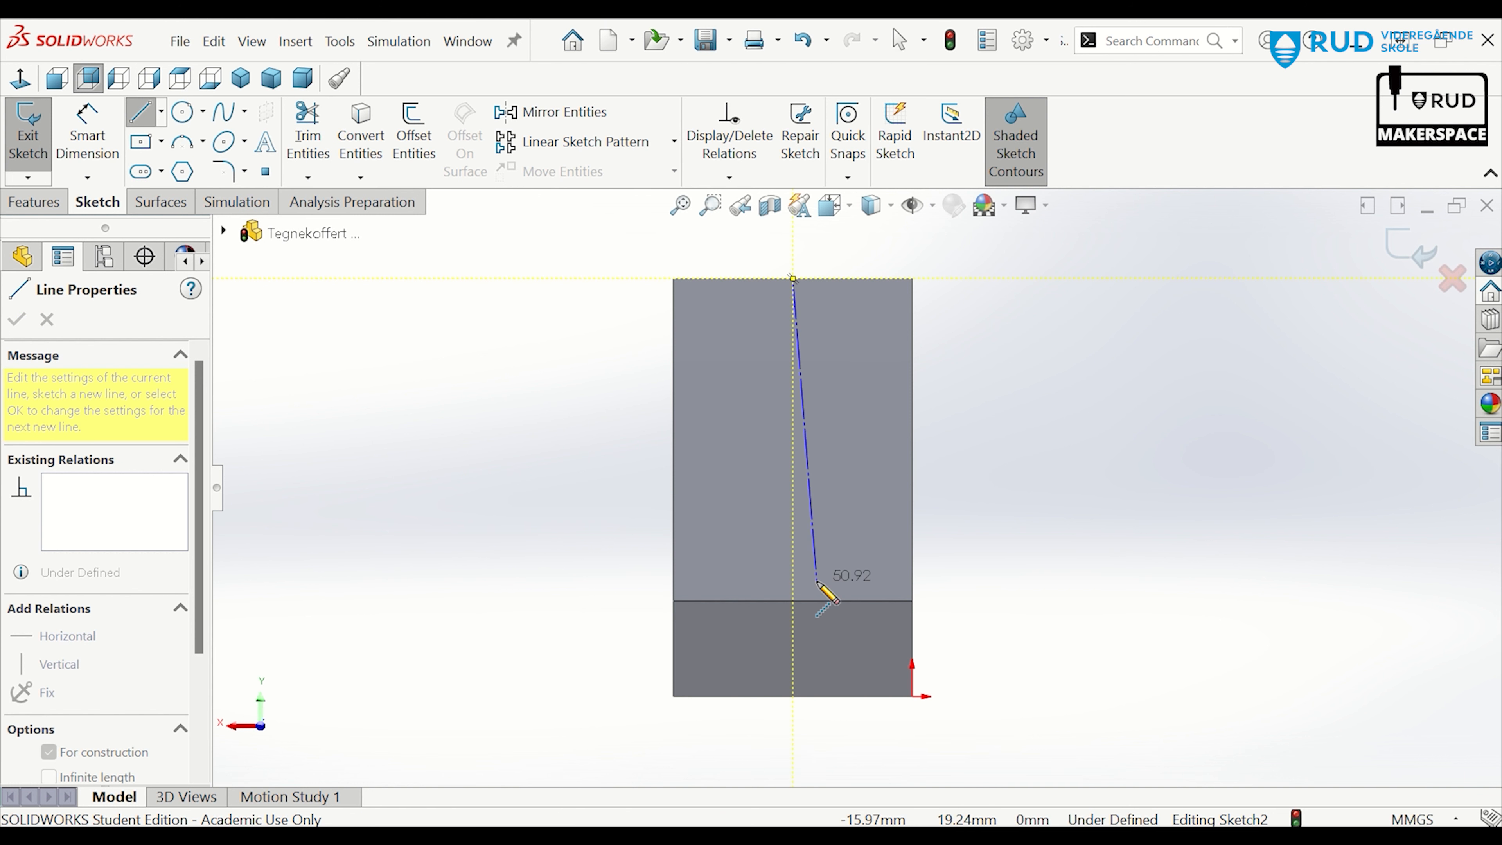
pyautogui.click(793, 601)
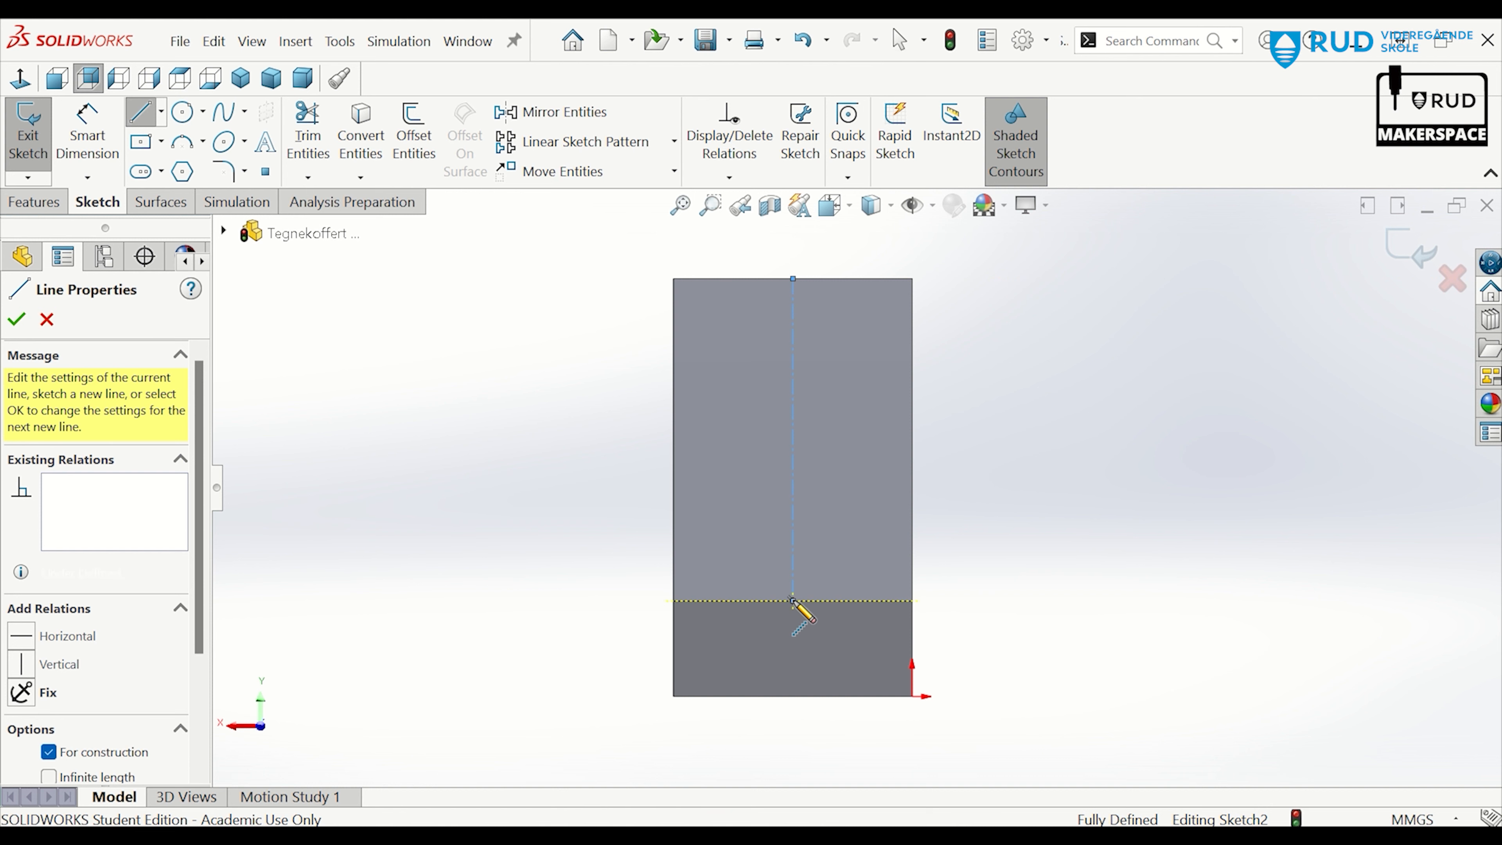
pyautogui.press('Escape')
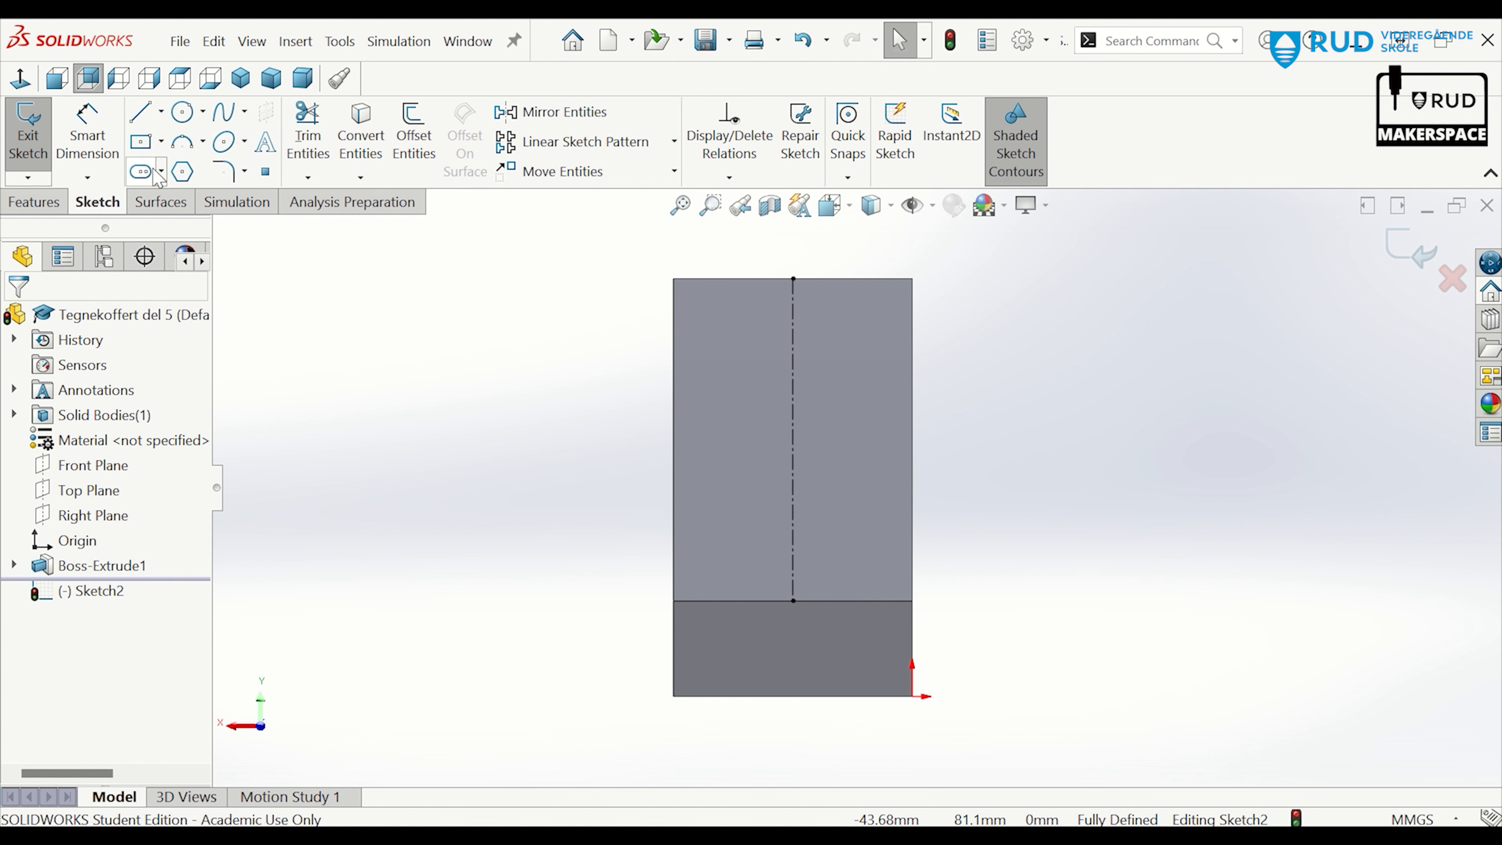
# Draw a vertical centerpoint straight slot on the construction line, about 40 mm between arc centres and about 13.6 mm wide
pyautogui.click(141, 176)
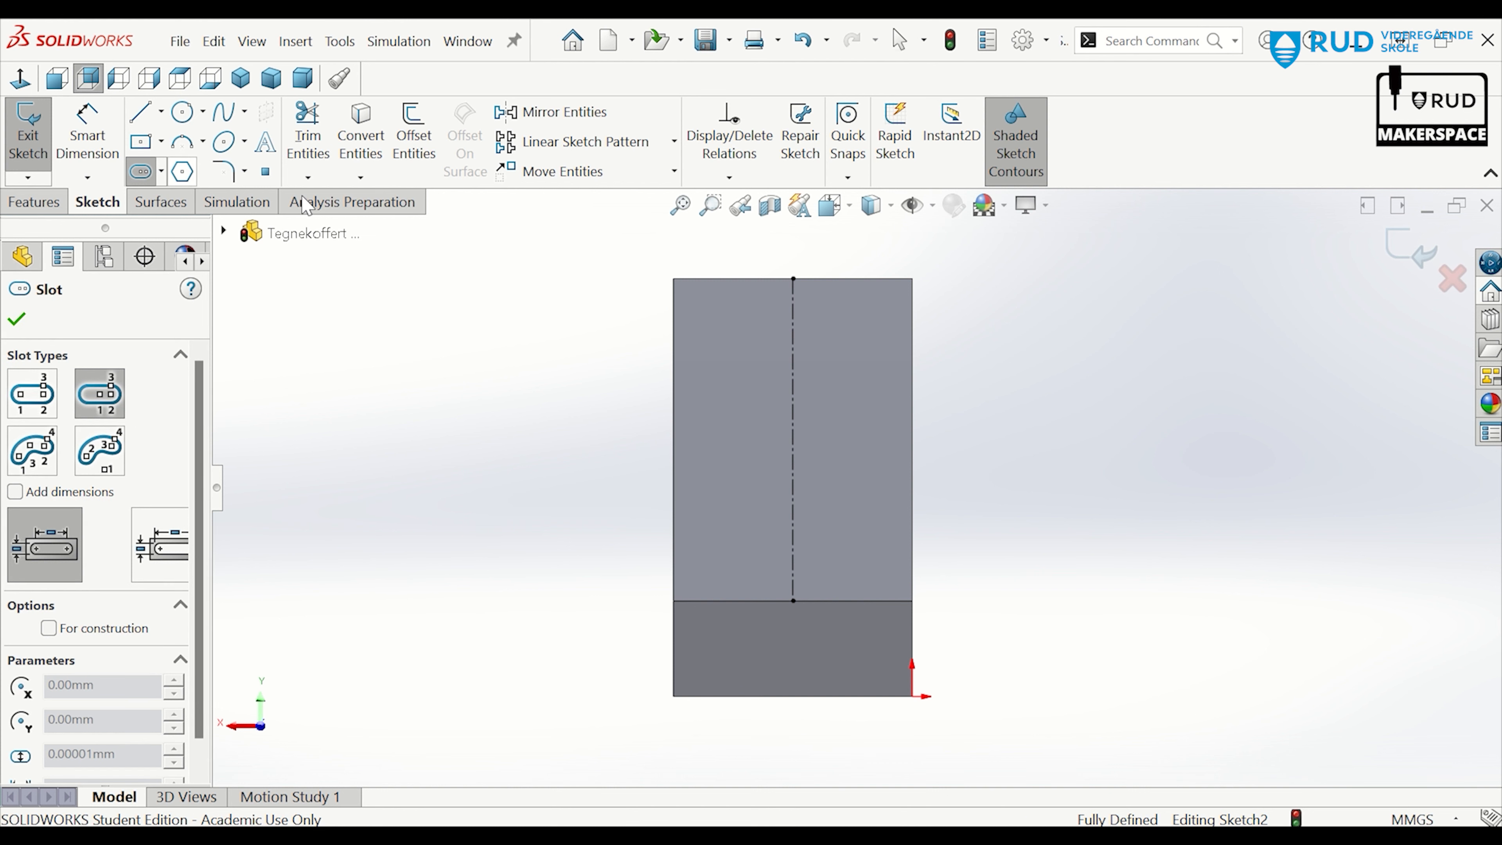
pyautogui.click(793, 440)
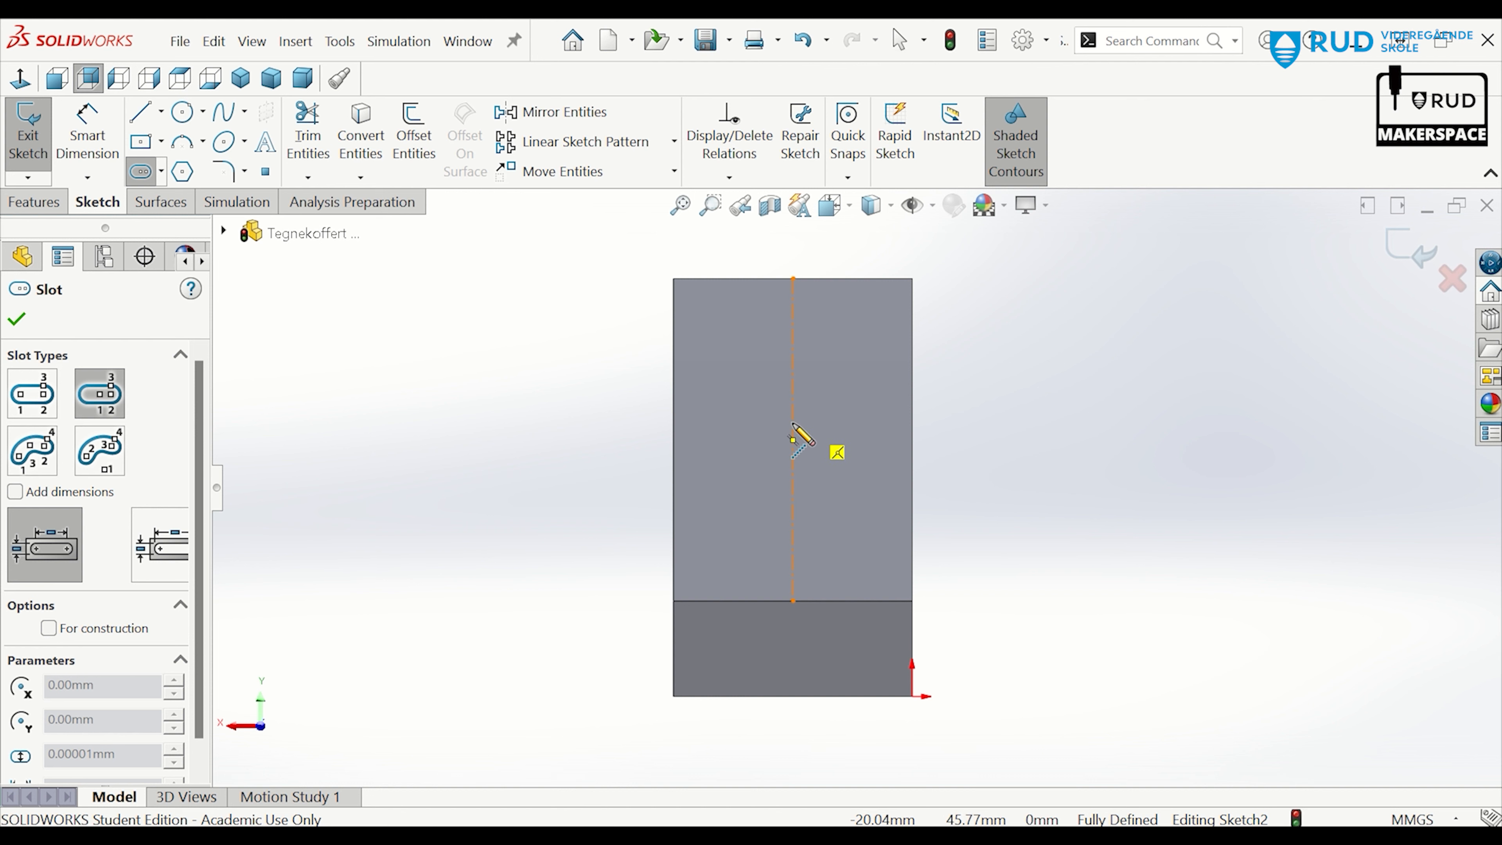
pyautogui.click(793, 469)
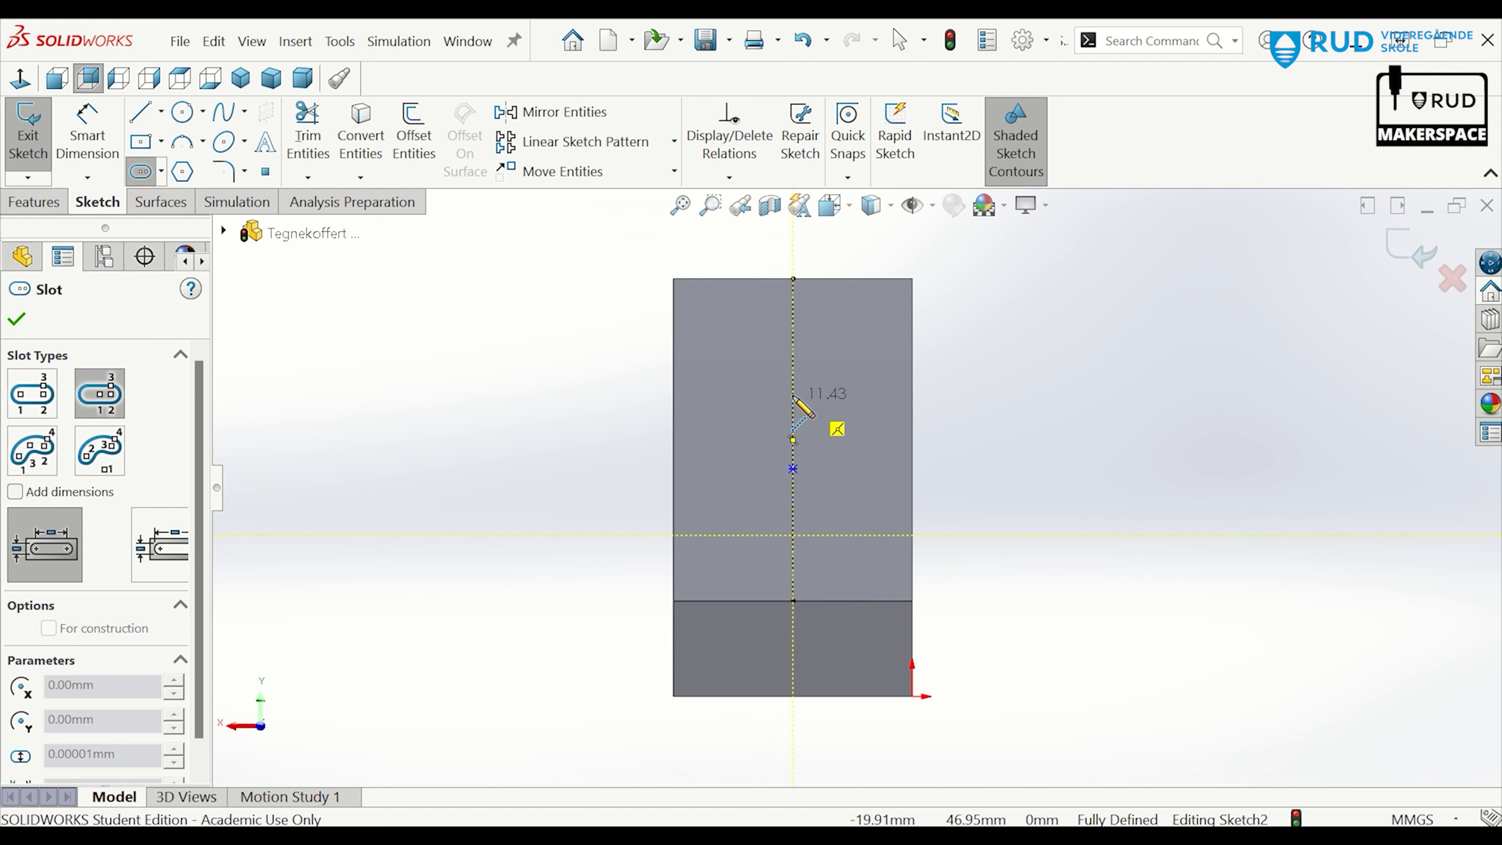
pyautogui.click(793, 349)
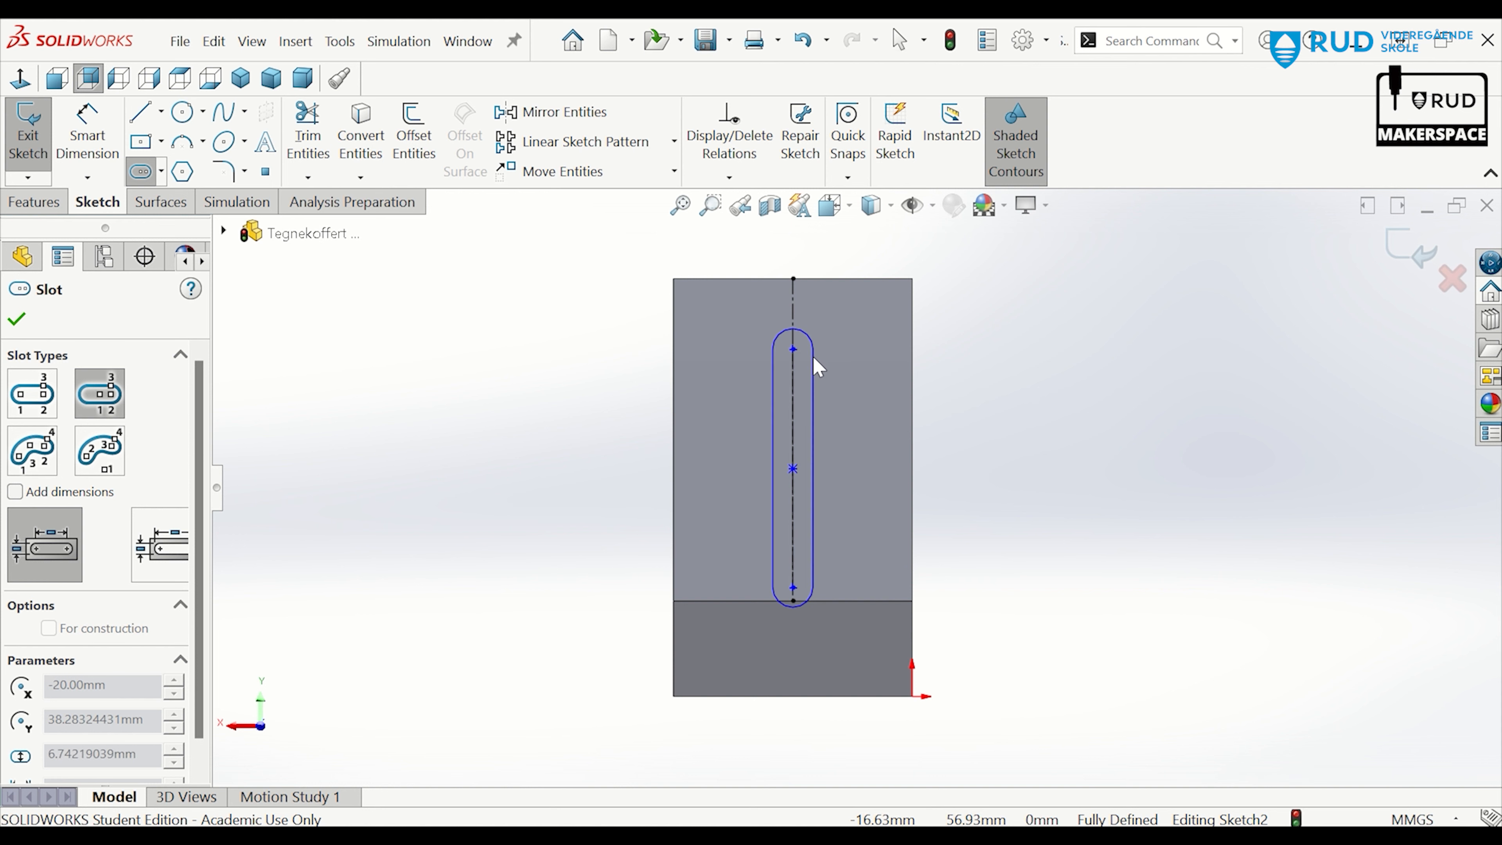
pyautogui.click(838, 374)
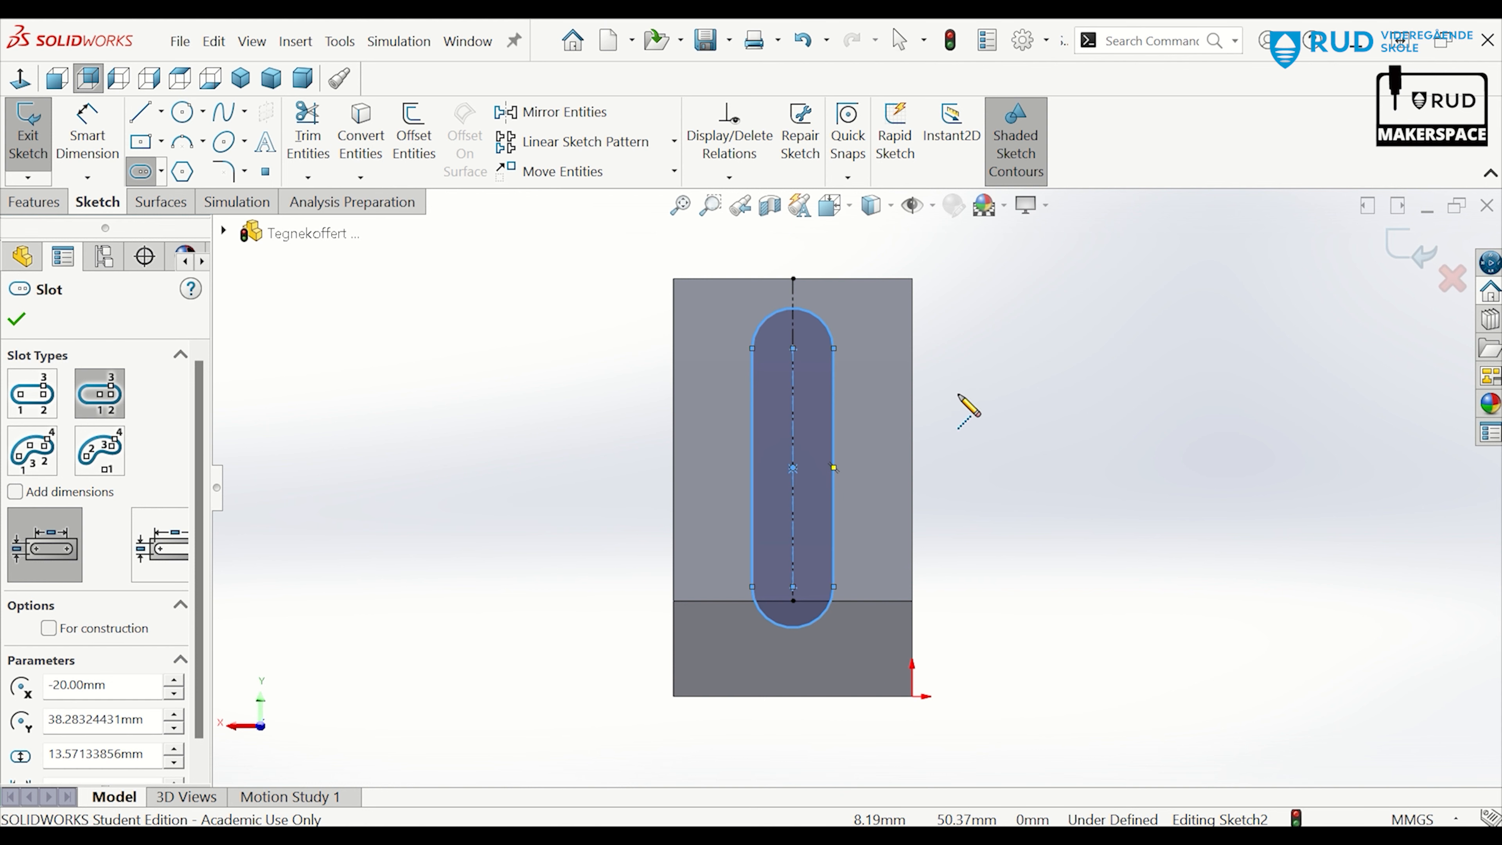
# Dimension the distance between the slot's two arc centres at 28 mm
pyautogui.click(87, 119)
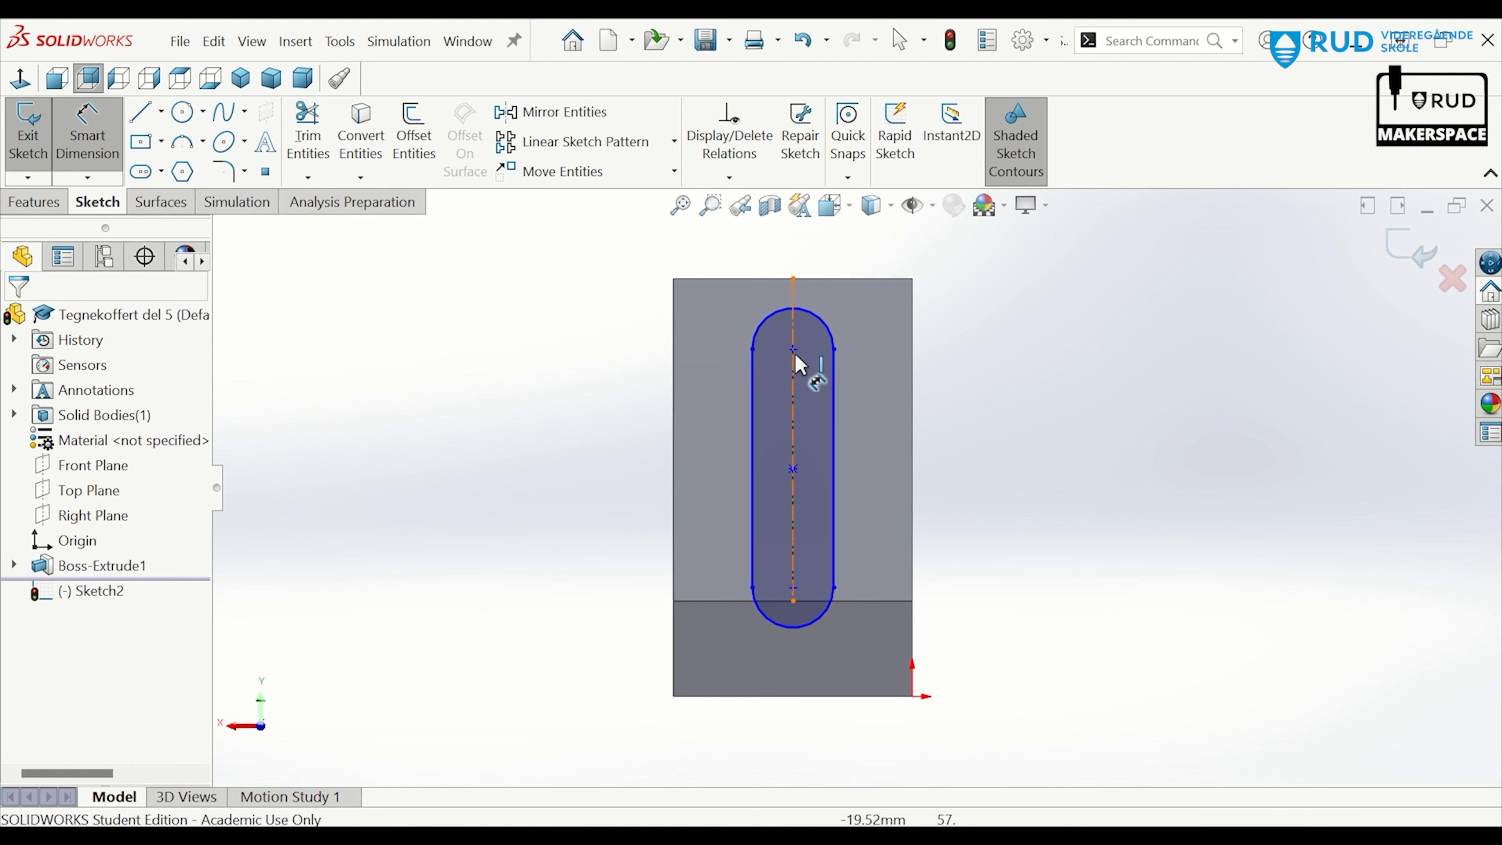
pyautogui.click(793, 391)
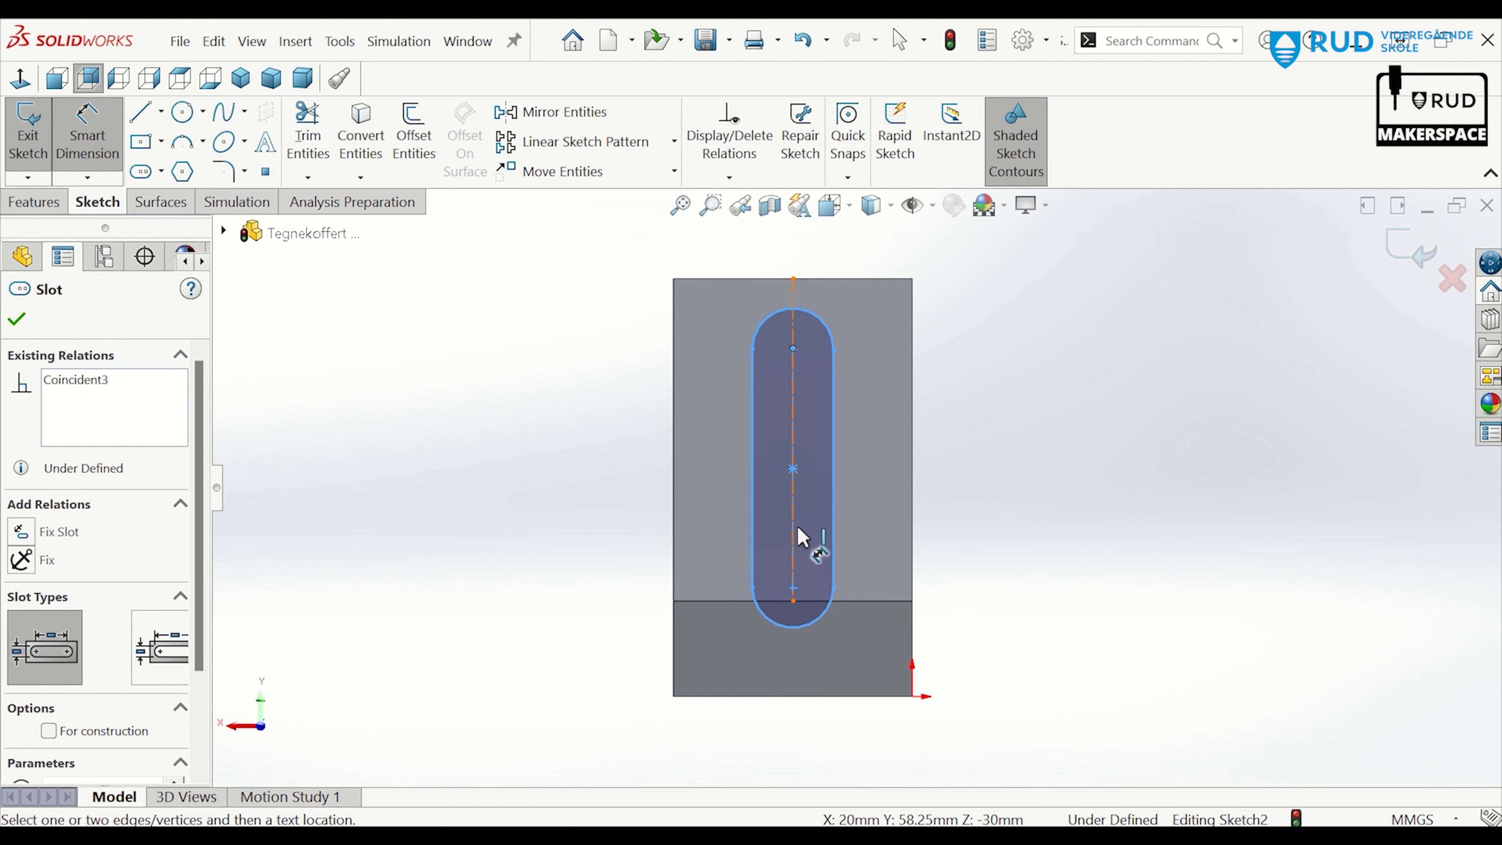
pyautogui.click(793, 588)
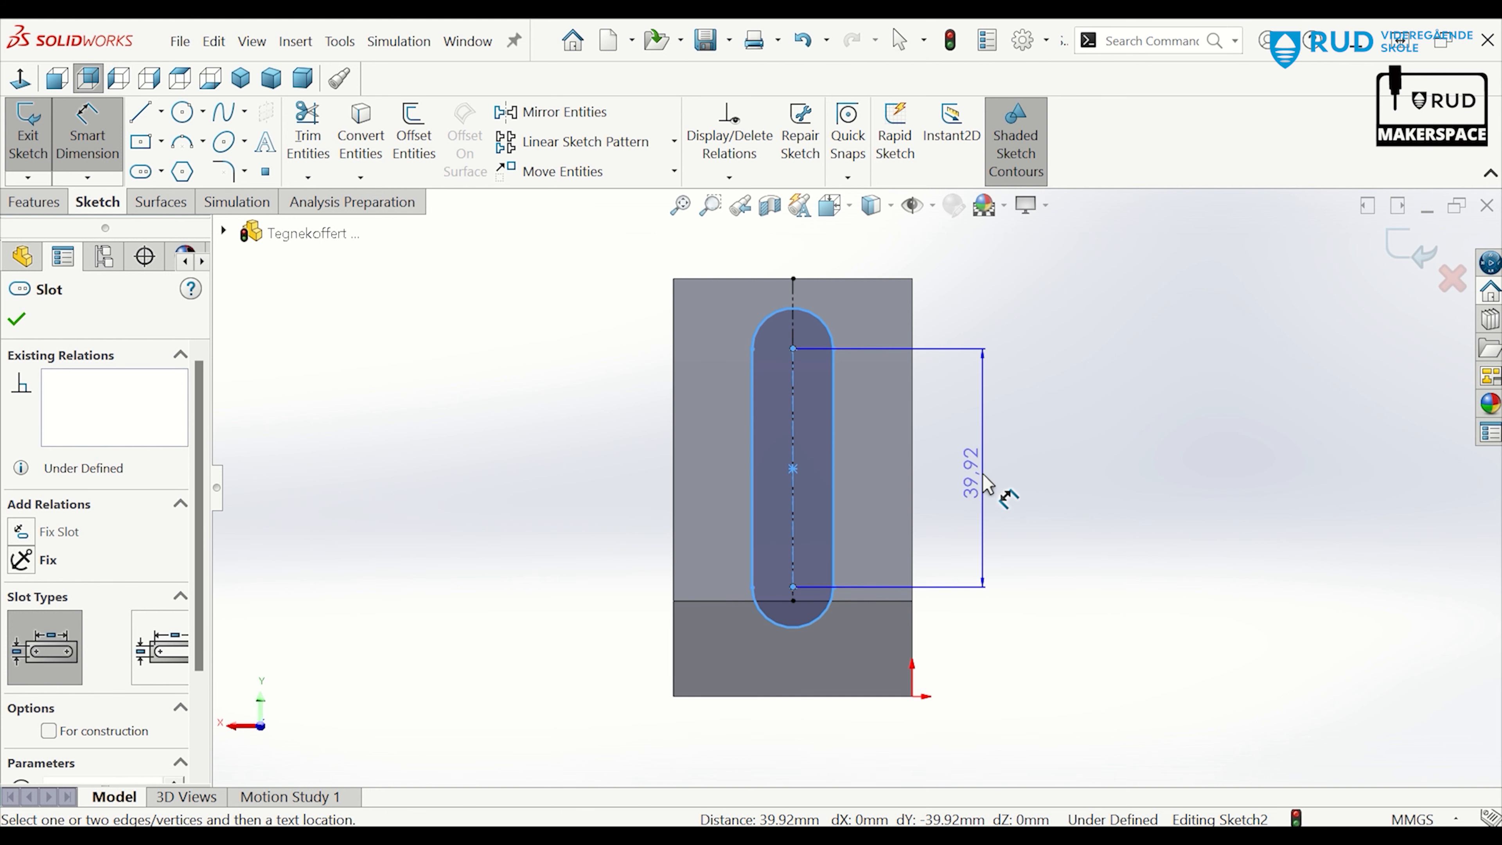
pyautogui.click(982, 473)
pyautogui.write('28')
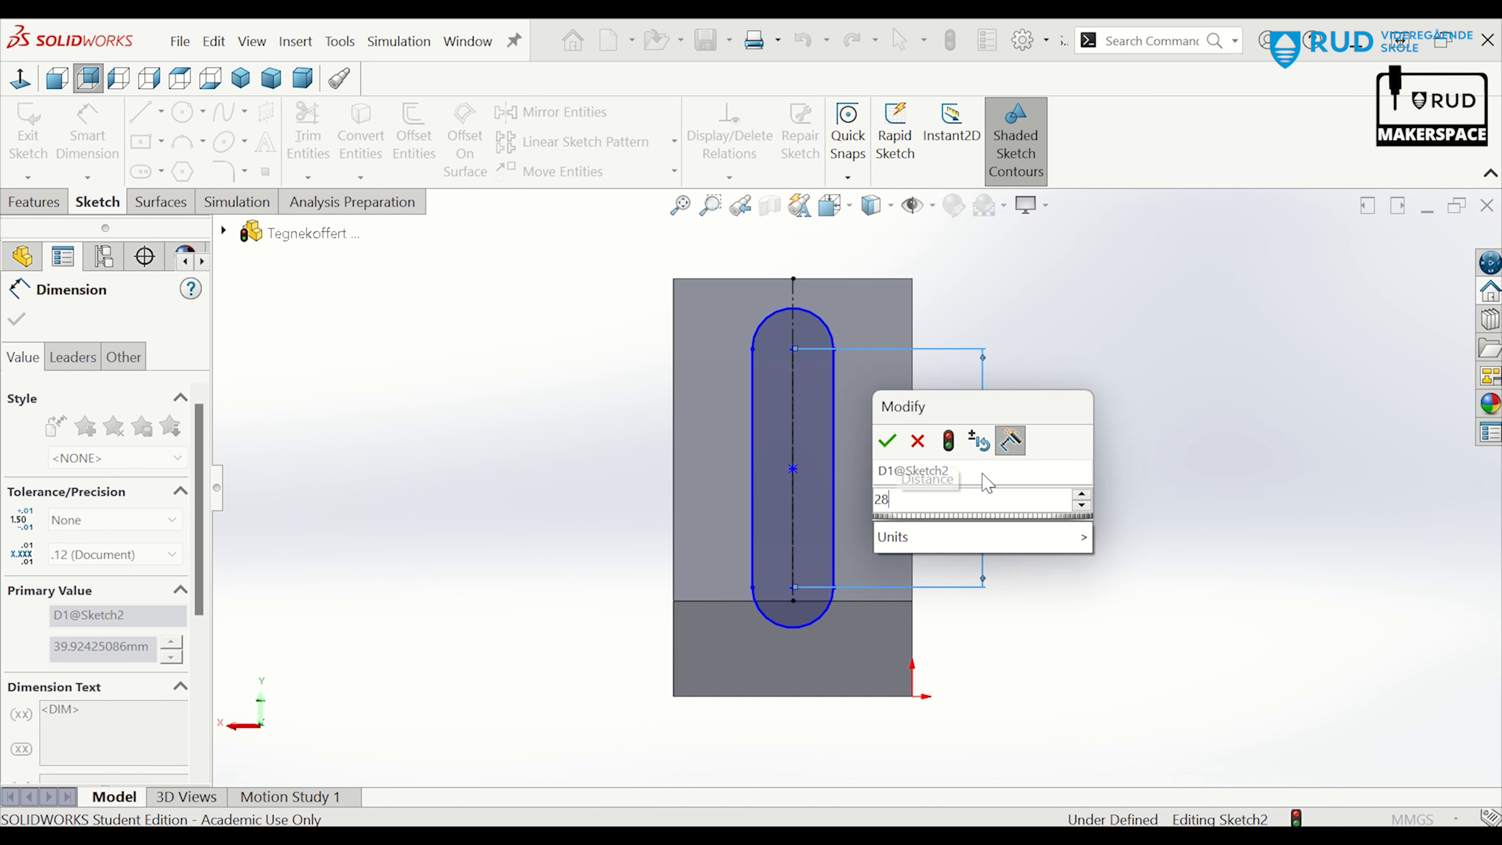
pyautogui.press('Return')
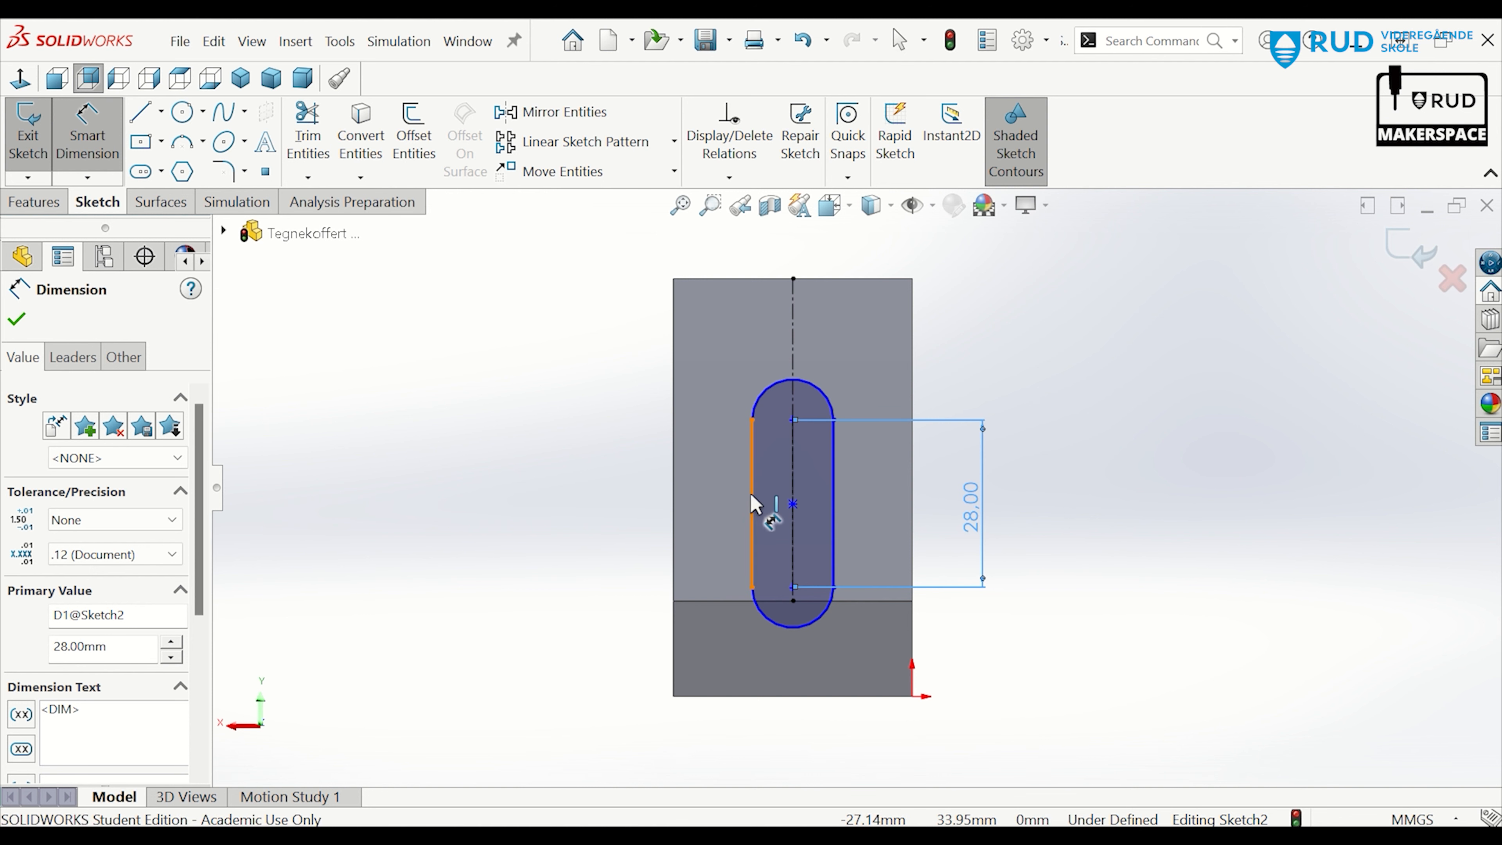
# Dimension the slot's width between its two straight sides at 12 mm
pyautogui.click(753, 506)
pyautogui.click(834, 508)
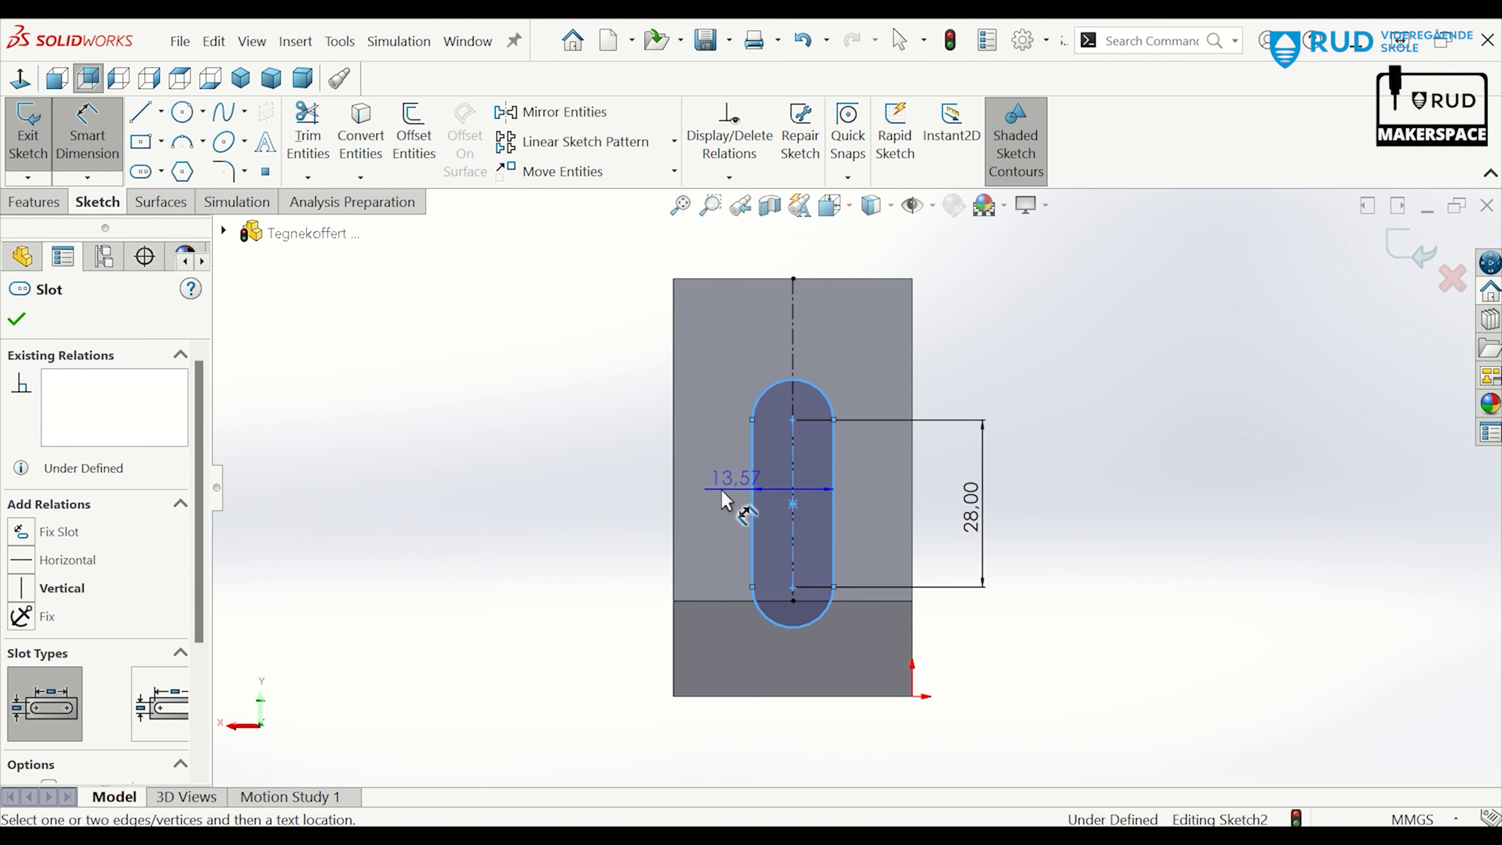
pyautogui.click(619, 497)
pyautogui.write('12')
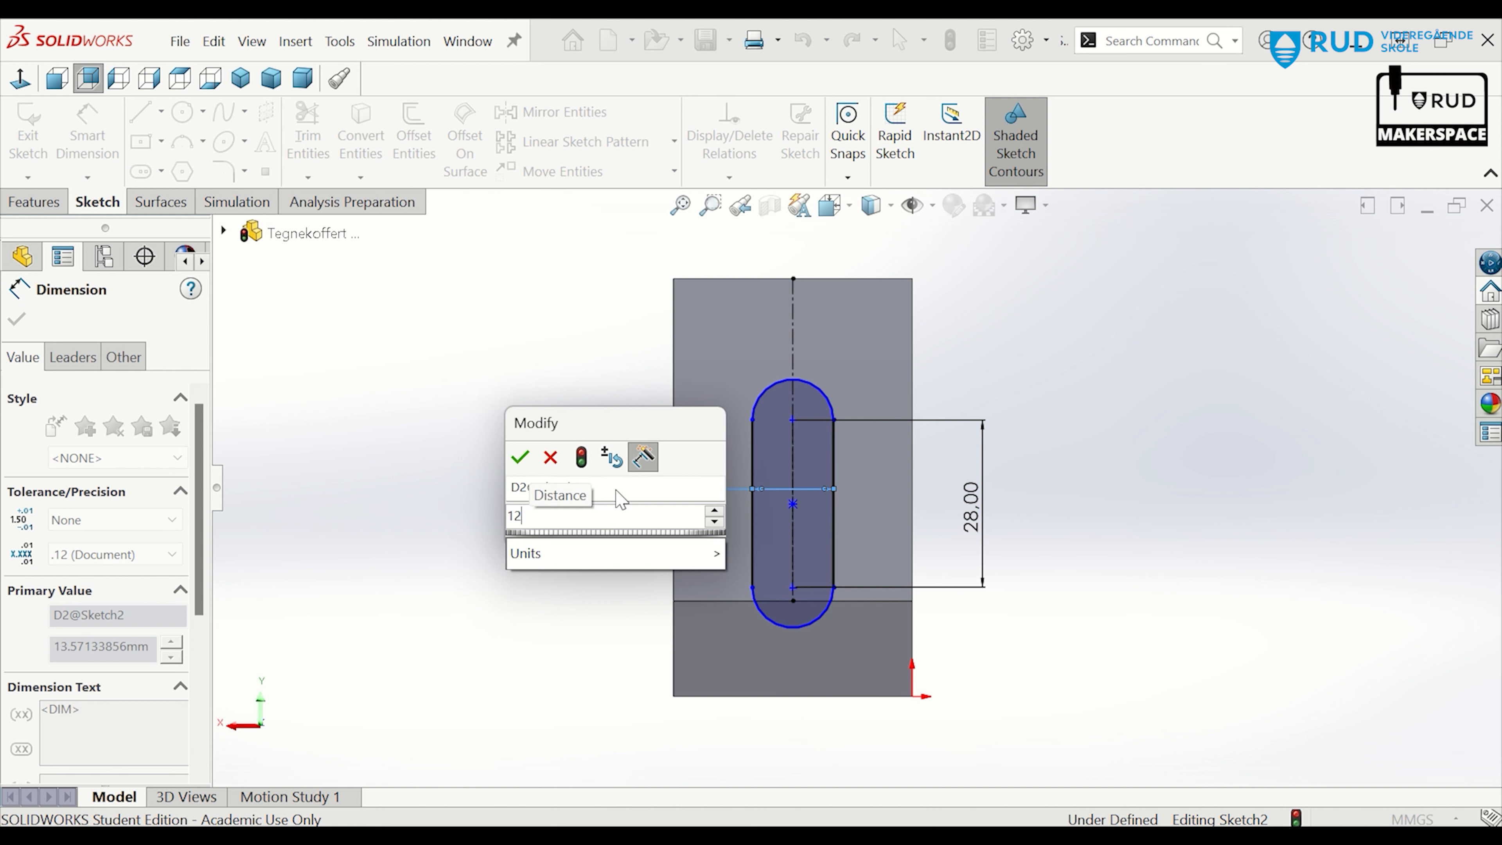
pyautogui.press('Return')
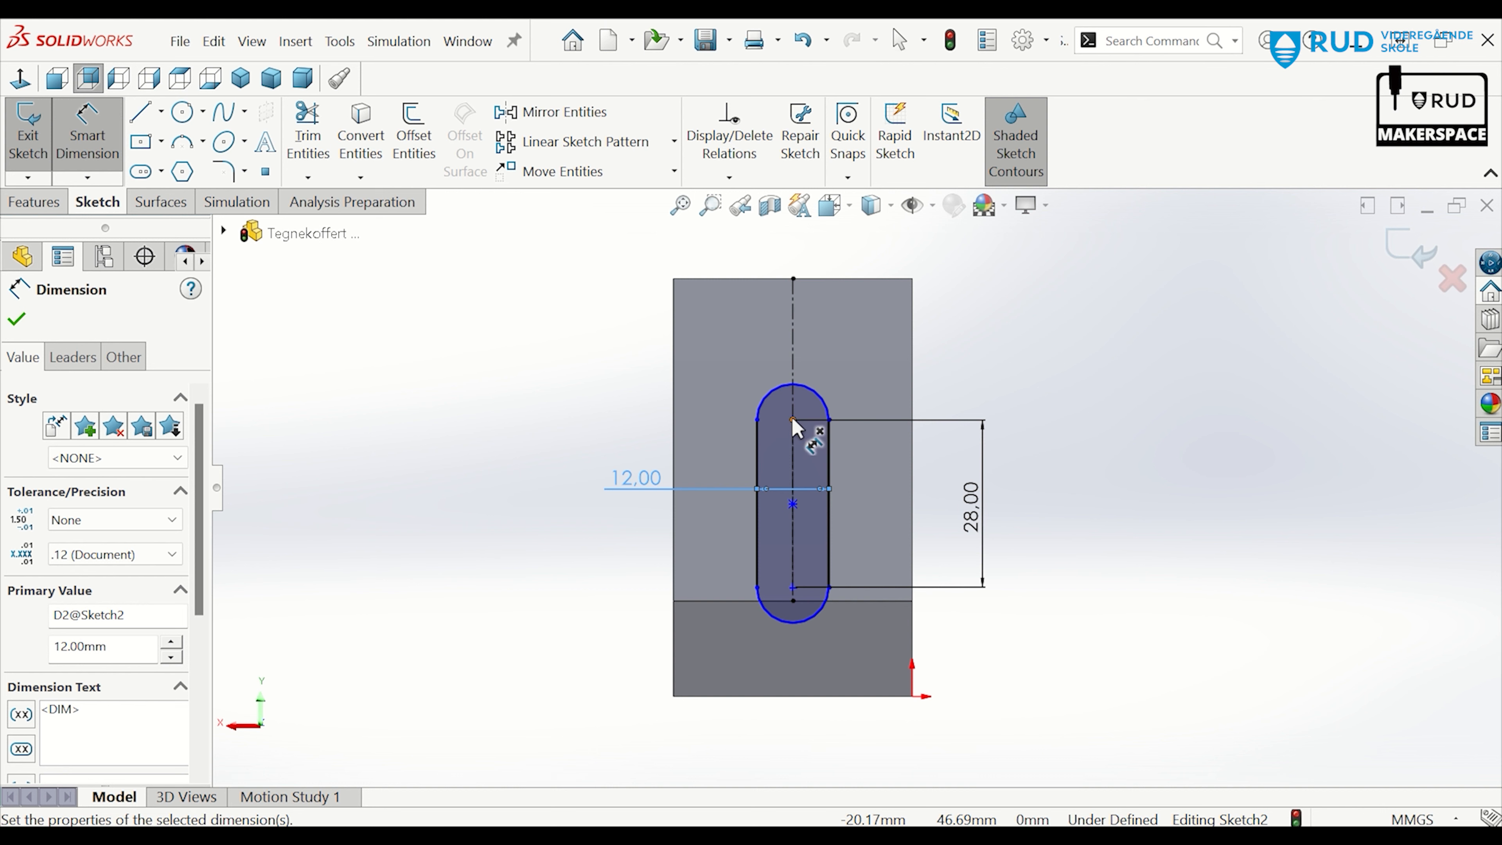
# Dimension the distance from the face's top edge midpoint to the slot's upper arc centre as 6+10 mm
pyautogui.click(793, 279)
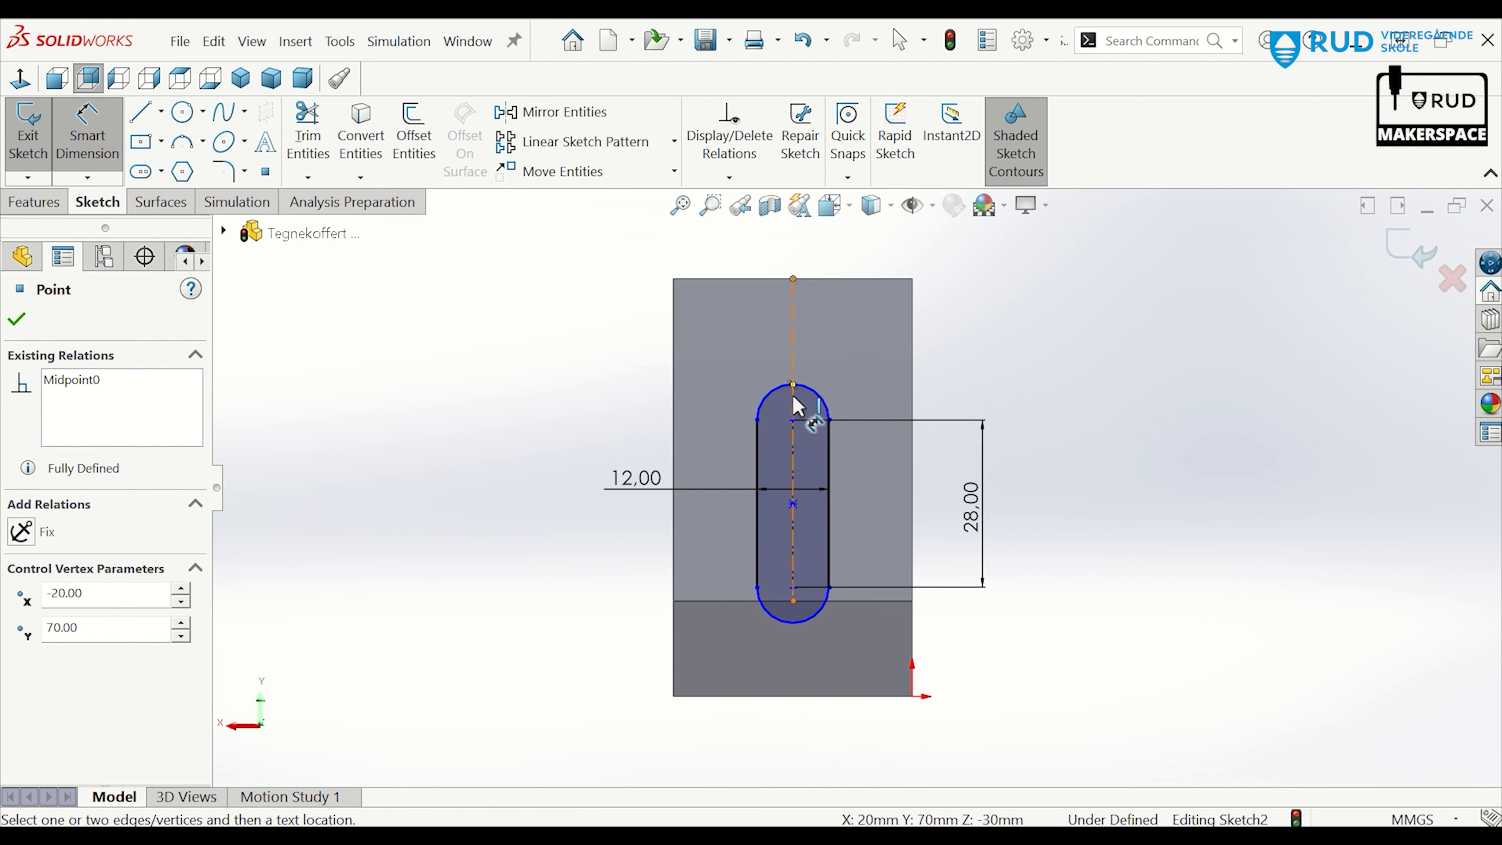
pyautogui.click(793, 420)
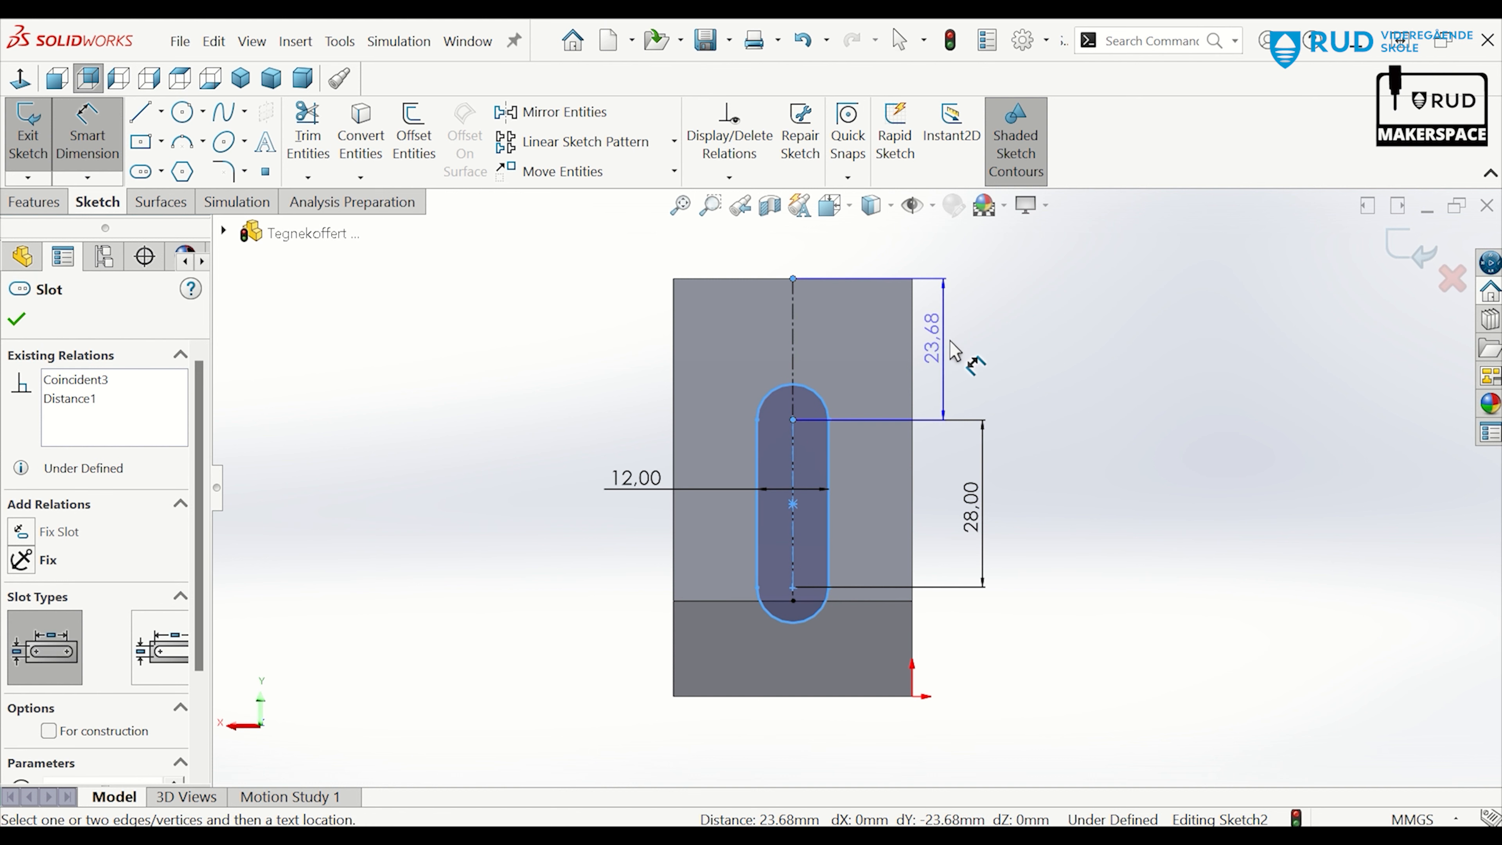
pyautogui.click(973, 349)
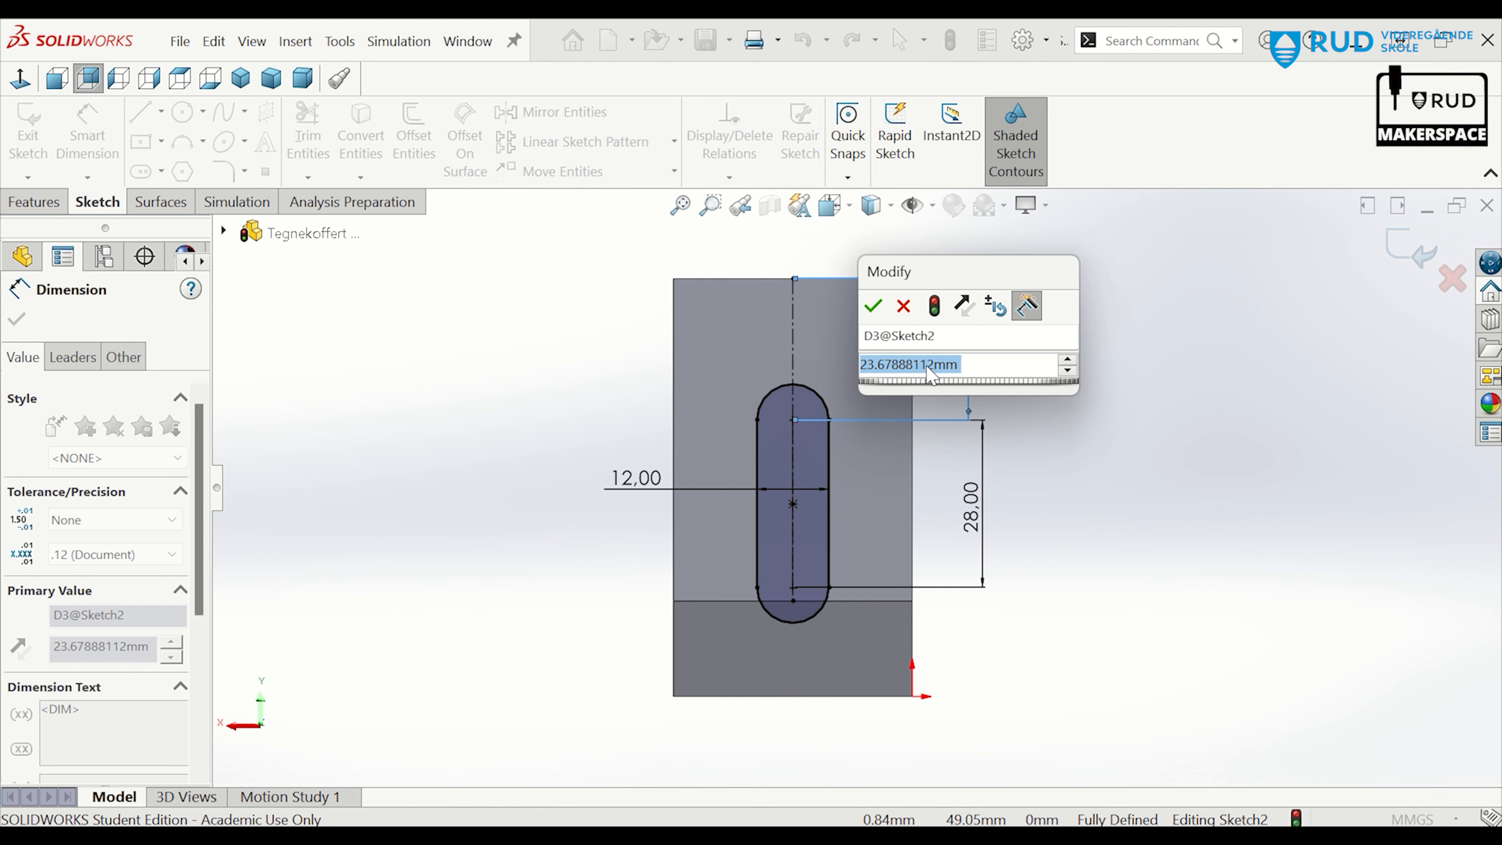
pyautogui.write('6')
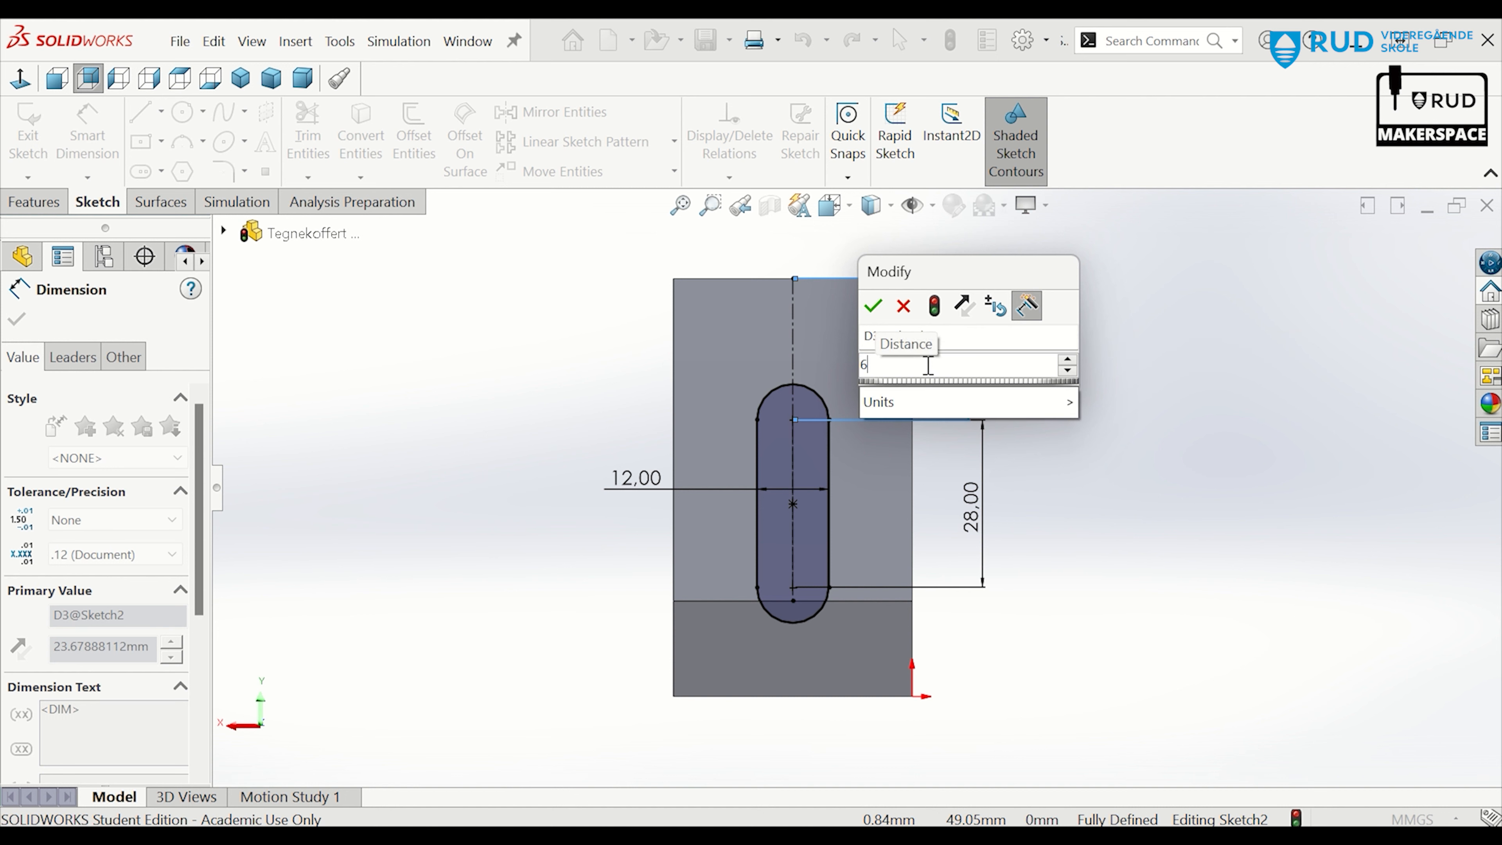
pyautogui.write('?')
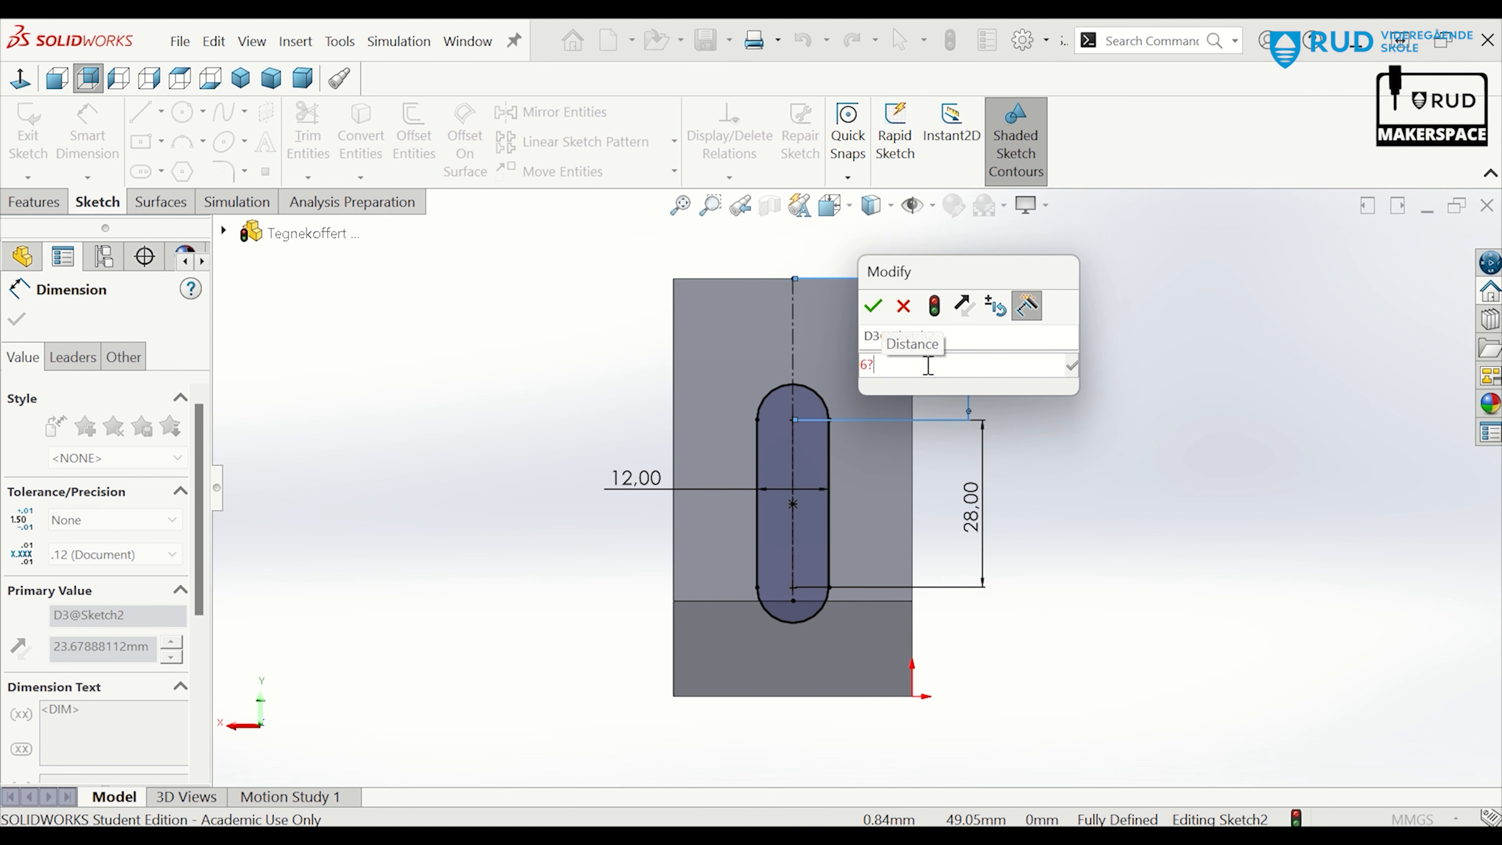
pyautogui.press('BackSpace')
pyautogui.write('+')
pyautogui.write('10')
pyautogui.press('Return')
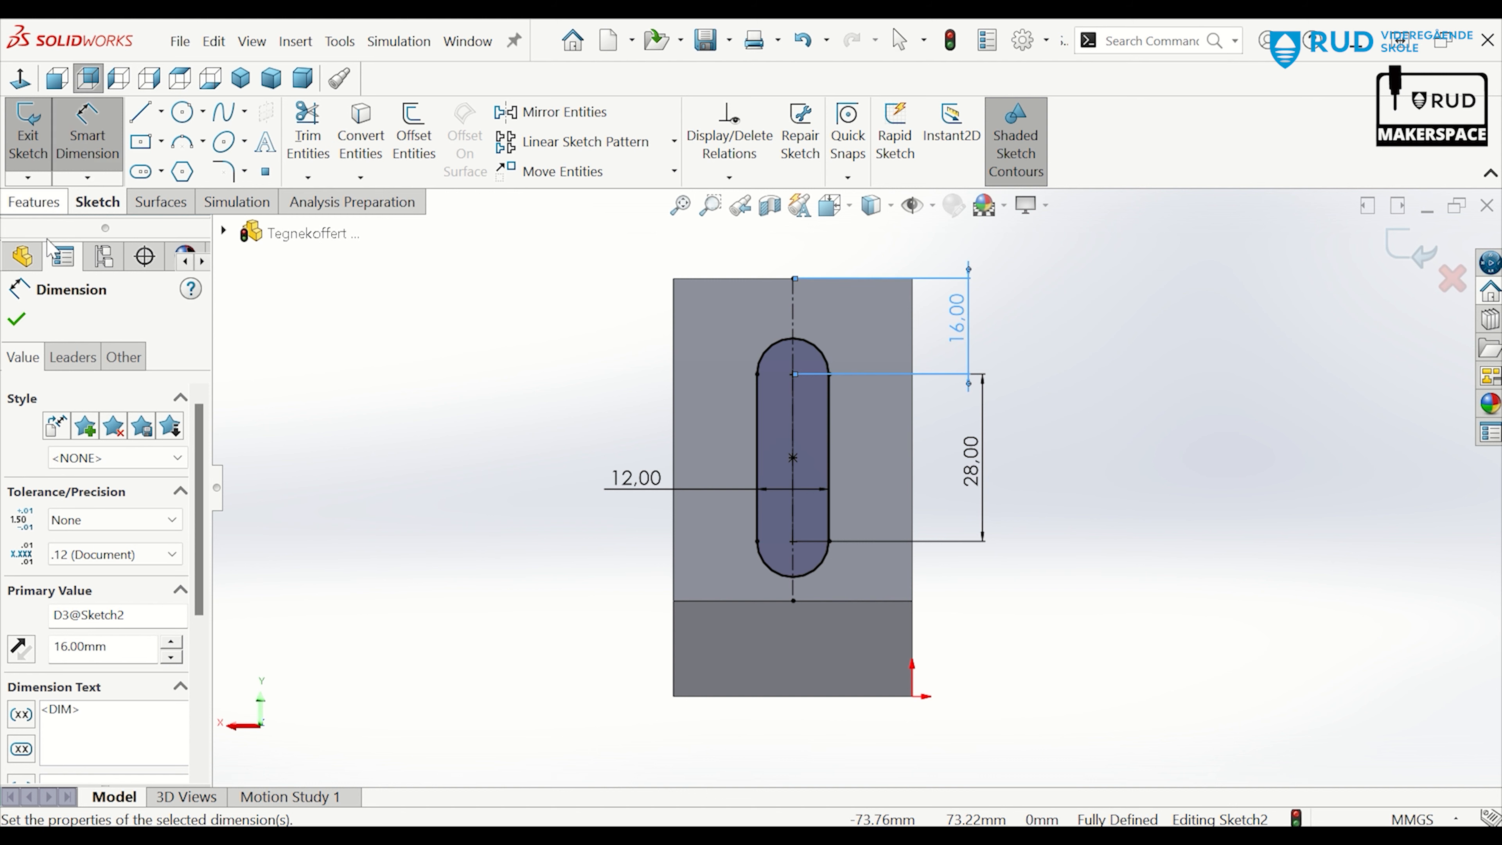
pyautogui.click(18, 321)
# Cut-extrude the slot sketch through the part with a blind depth of 40 mm
pyautogui.click(35, 202)
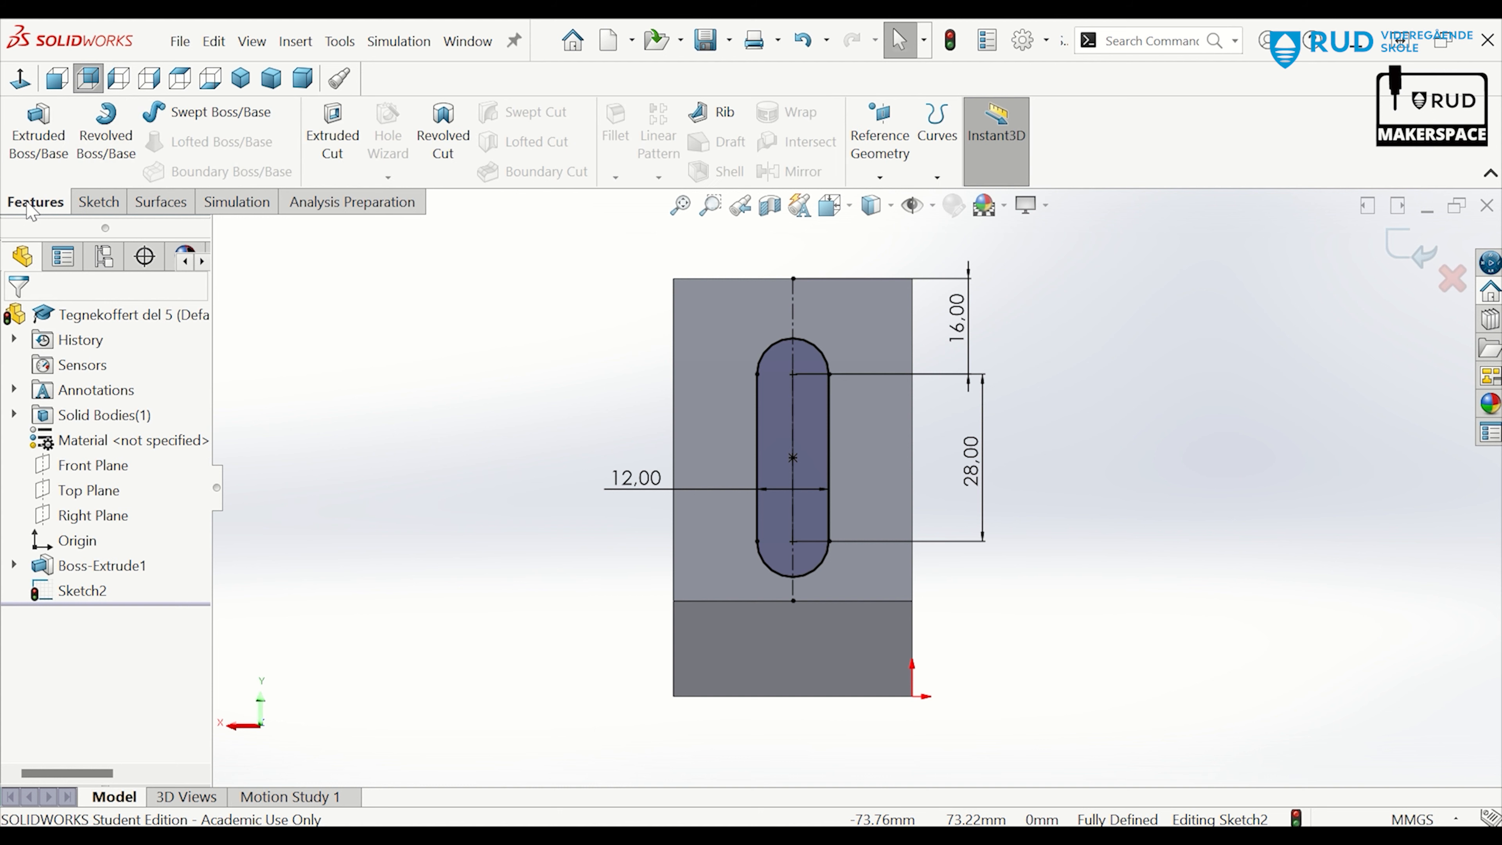
pyautogui.click(332, 142)
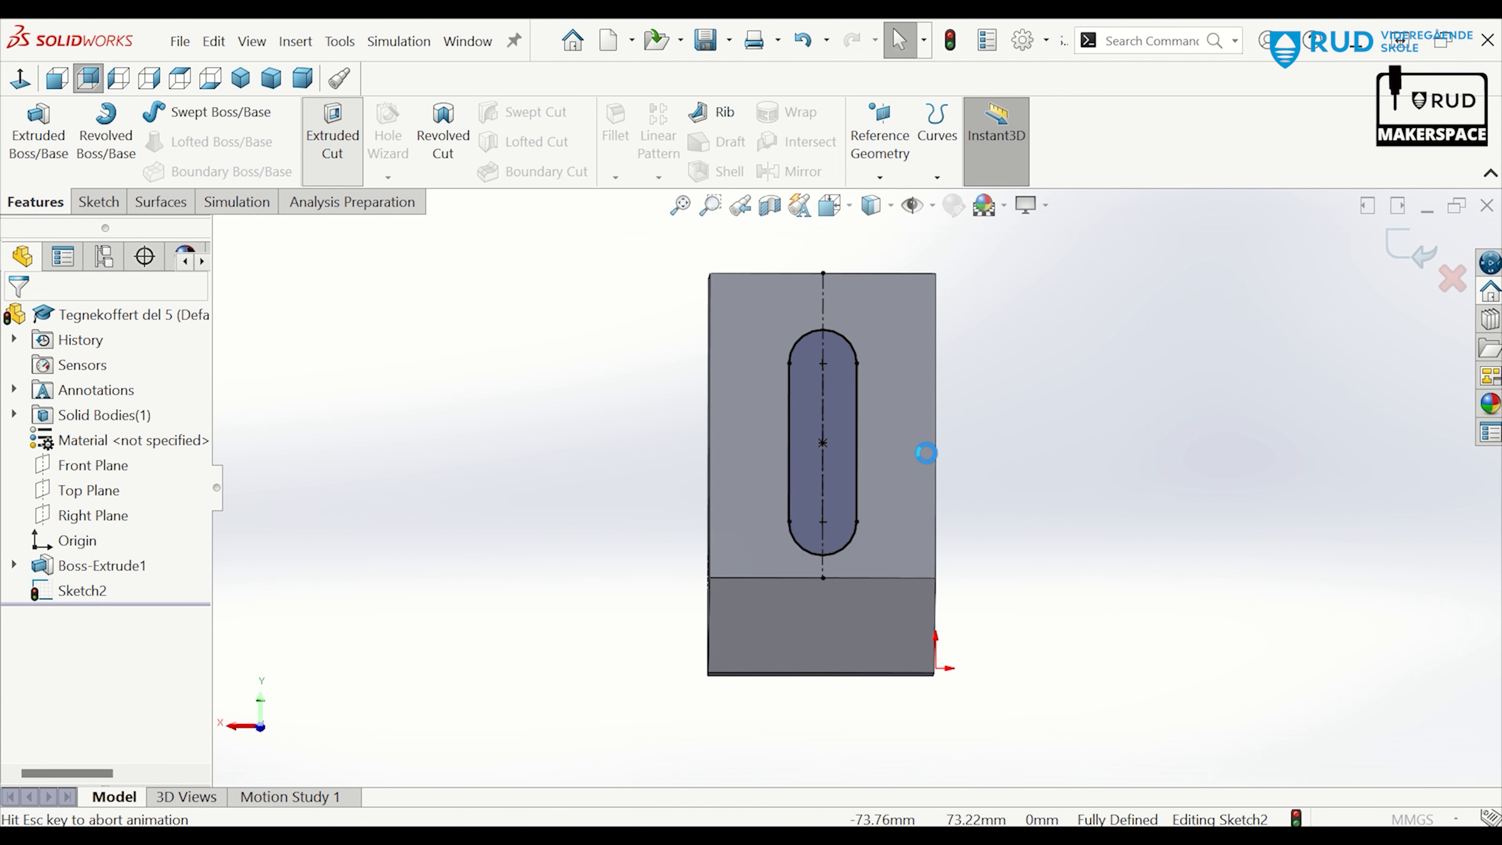
pyautogui.moveTo(1108, 499); pyautogui.dragTo(1050, 480, button='middle')
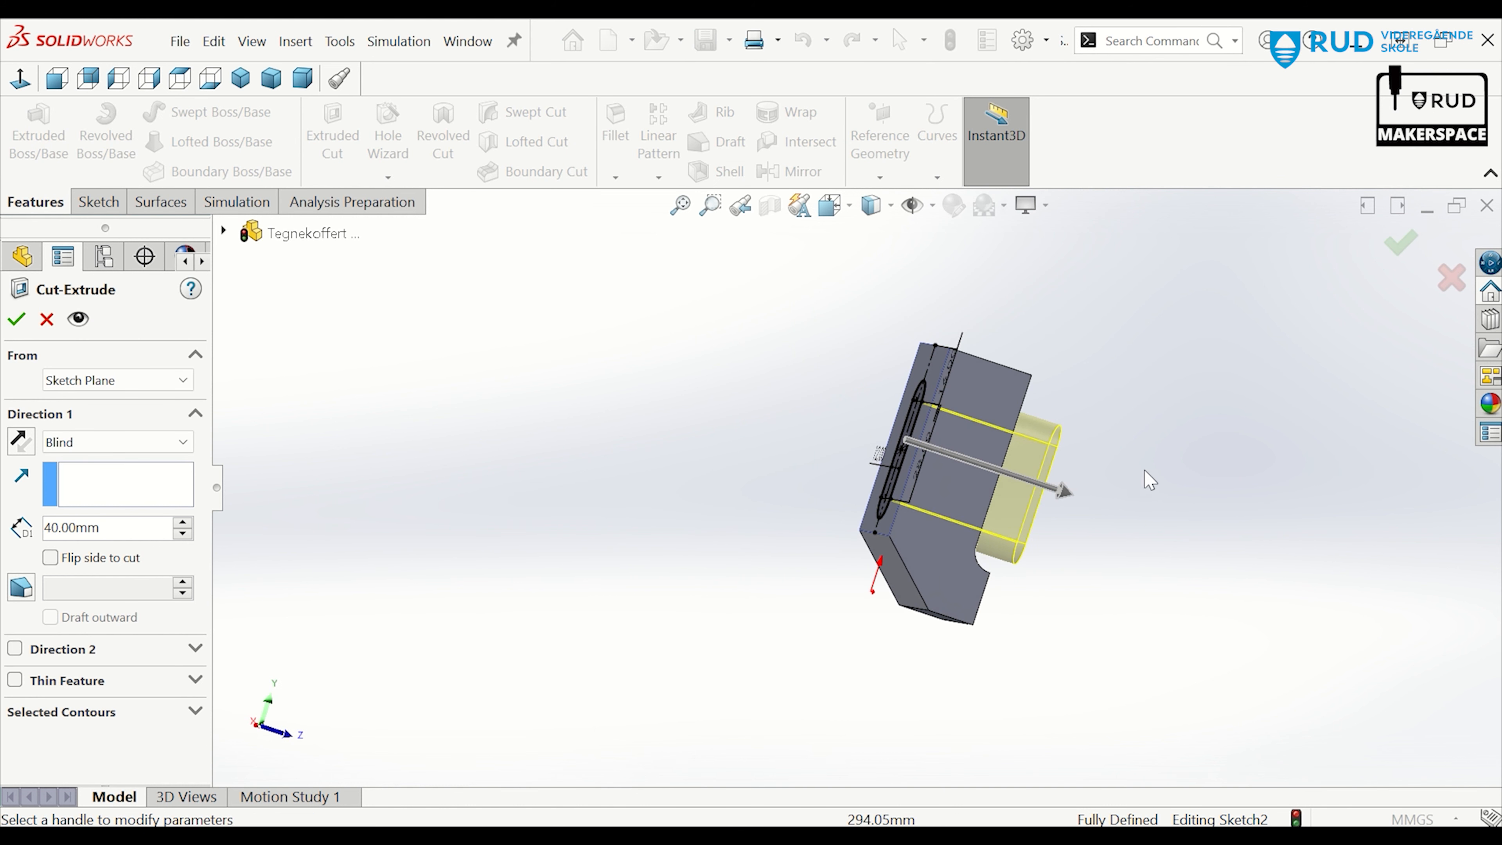
pyautogui.click(1397, 253)
pyautogui.click(1233, 477)
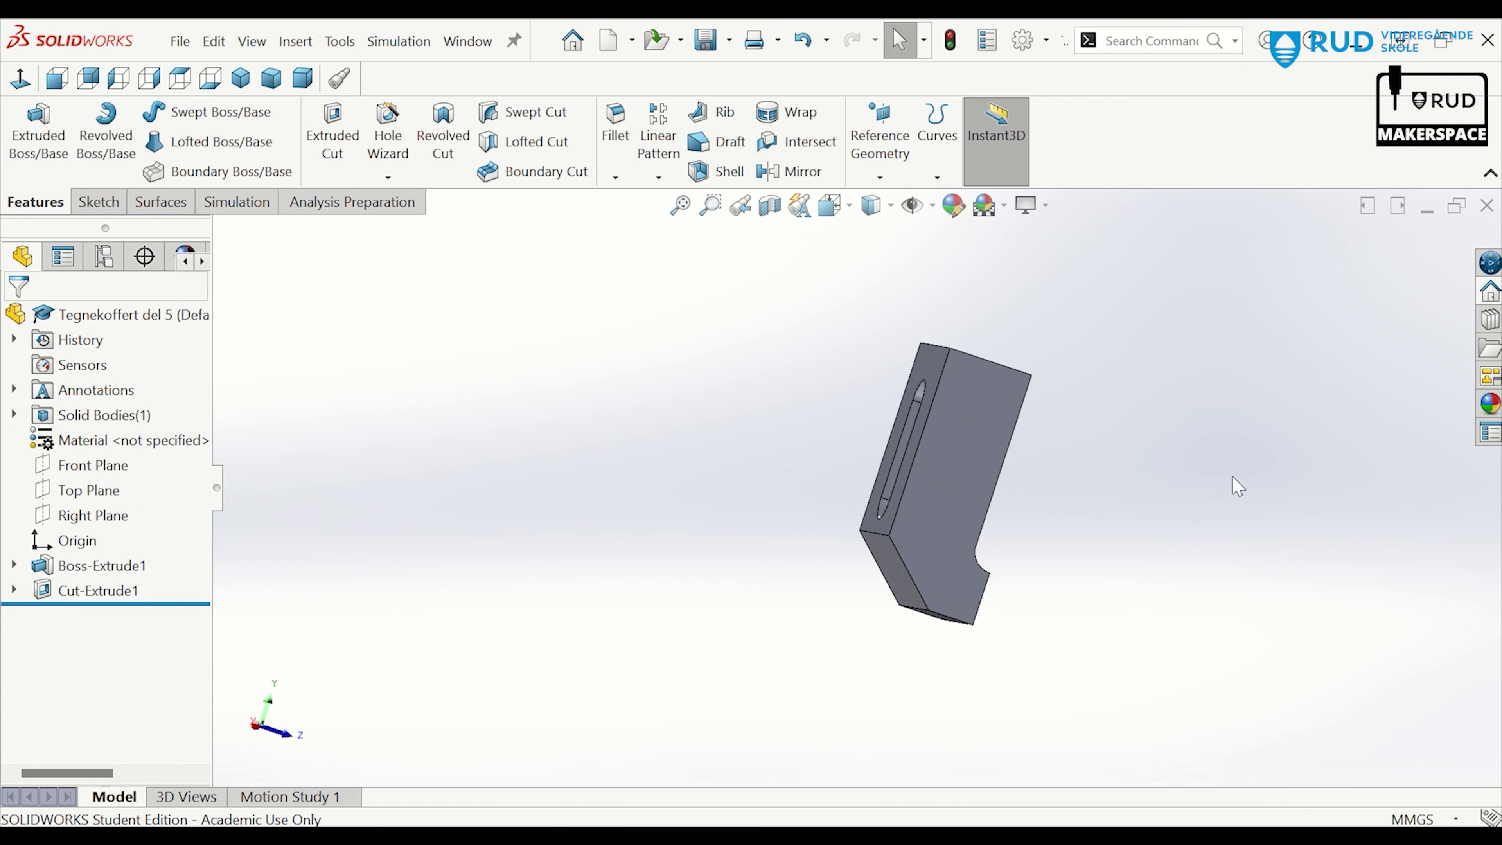
# Start a sketch on the slotted face and draw a vertical construction line between its lower and upper edge midpoints
pyautogui.moveTo(1184, 469); pyautogui.dragTo(1298, 503, button='middle')
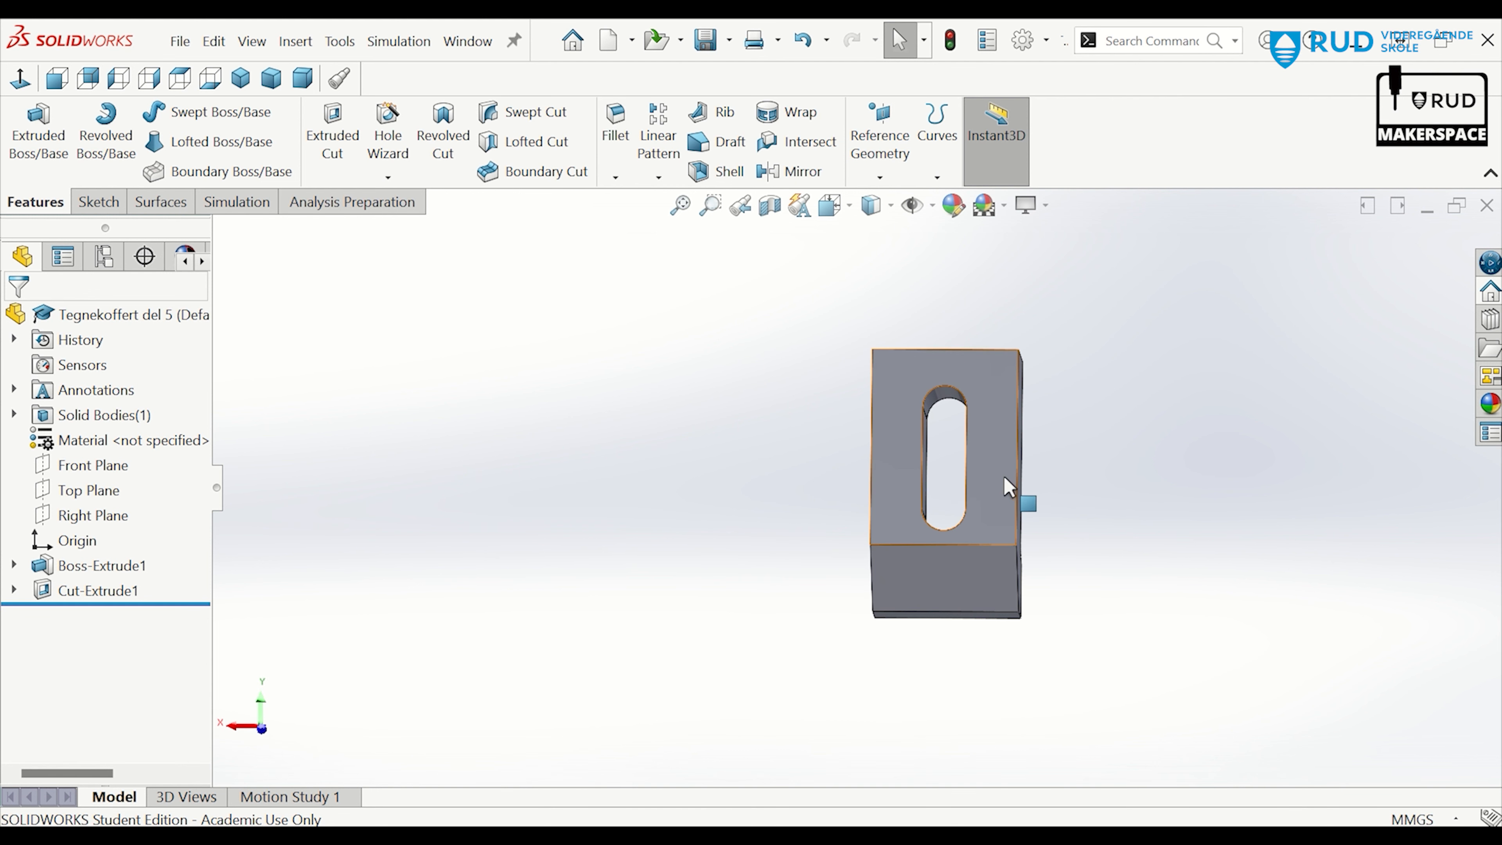
pyautogui.click(1018, 482)
pyautogui.click(1084, 431)
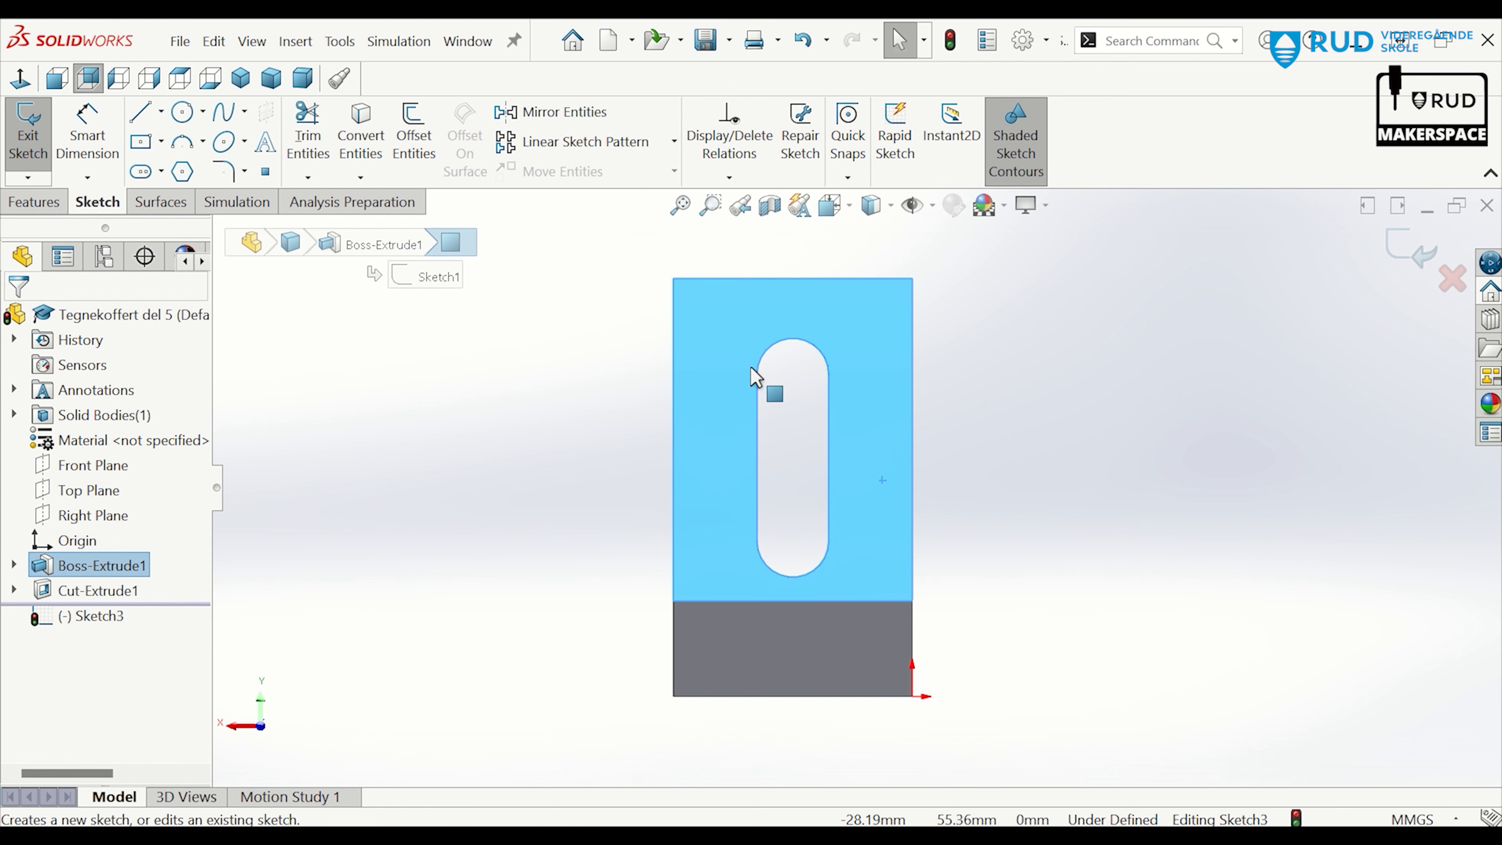
pyautogui.click(161, 112)
pyautogui.click(201, 167)
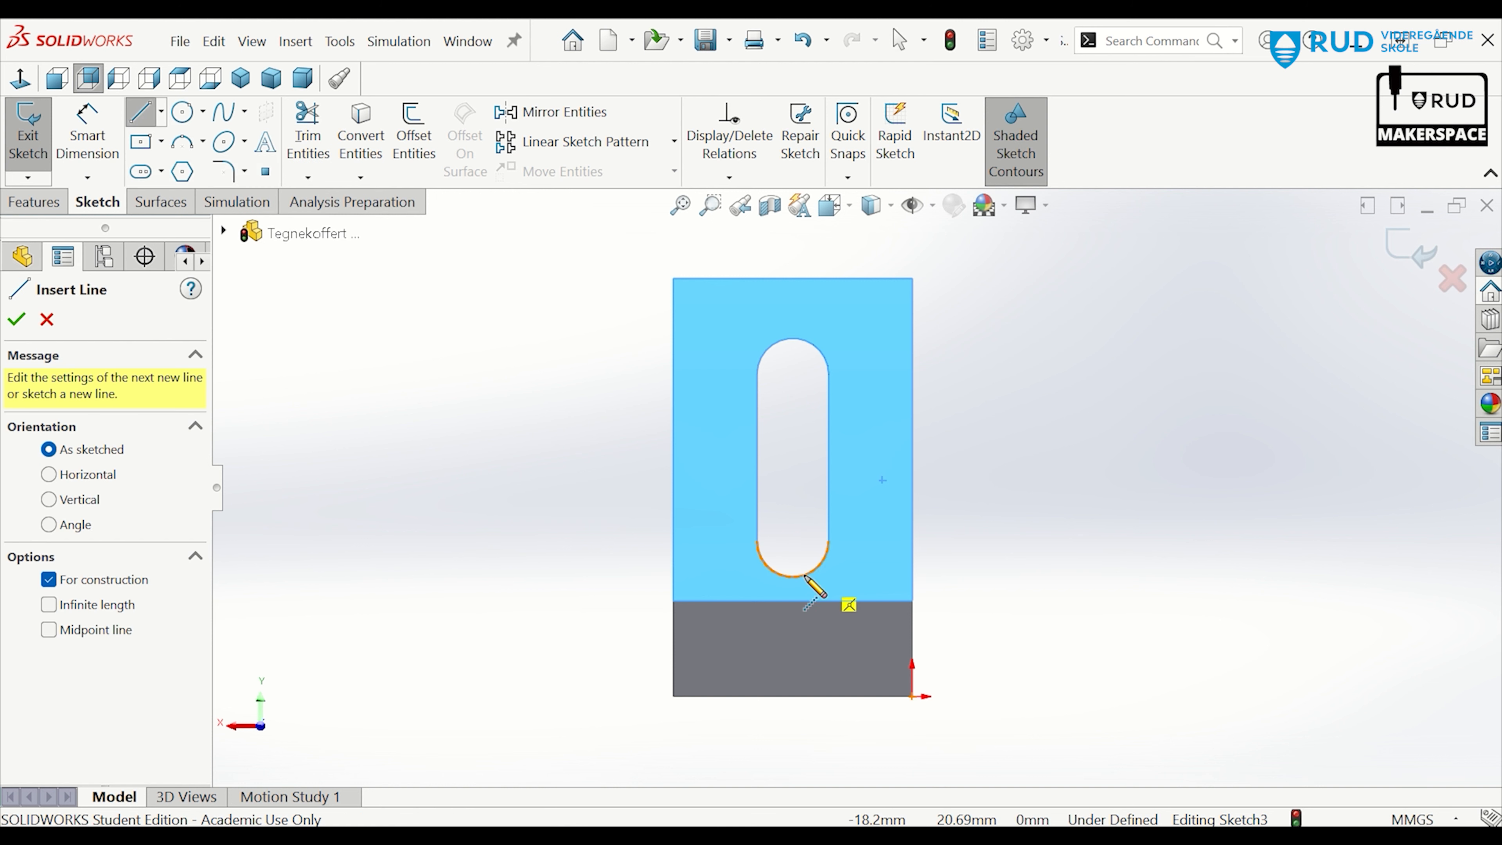
pyautogui.click(793, 601)
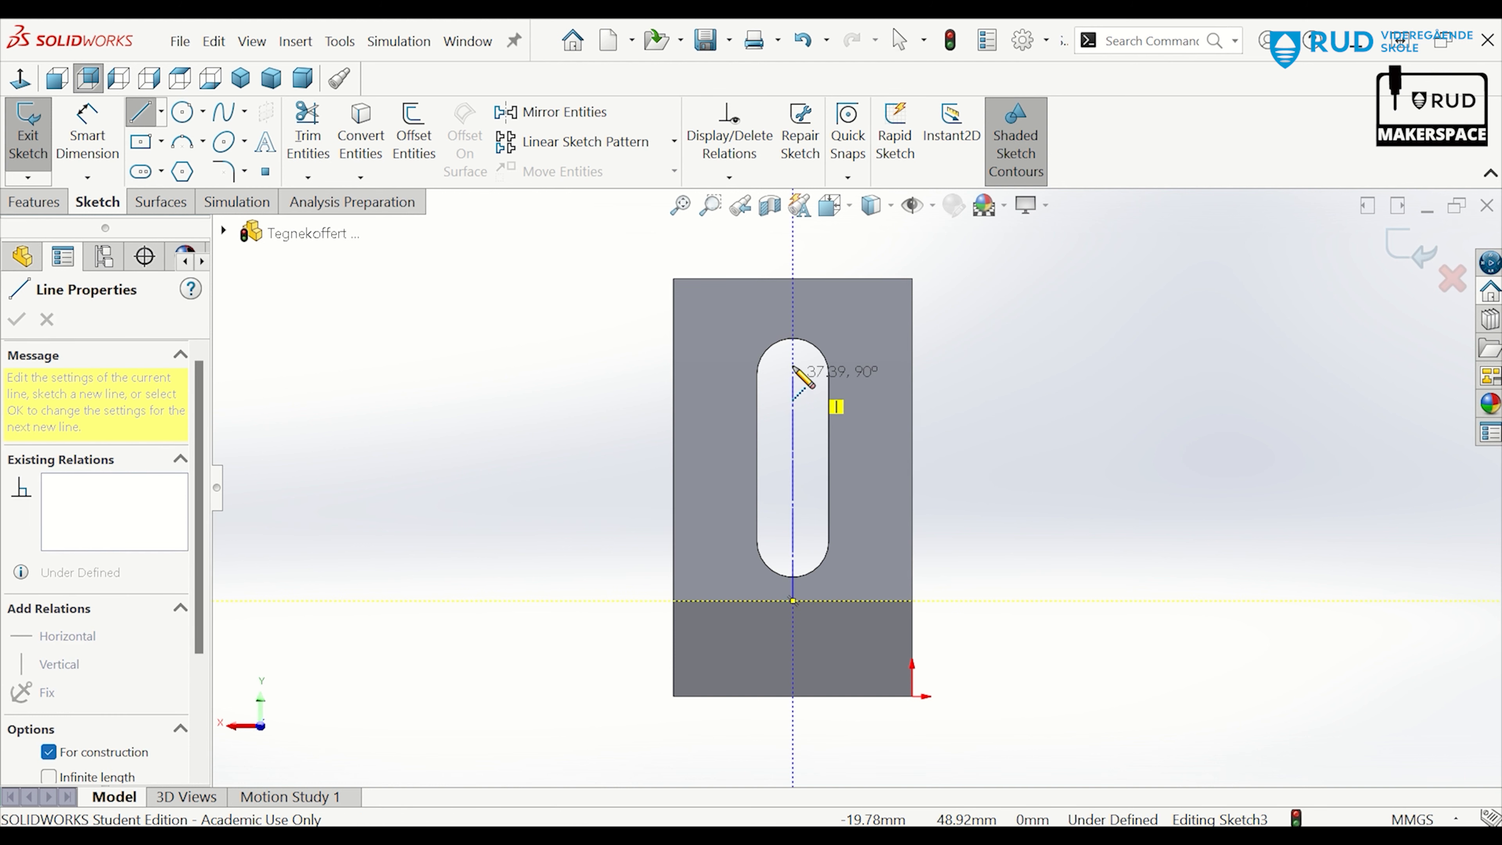
pyautogui.click(793, 279)
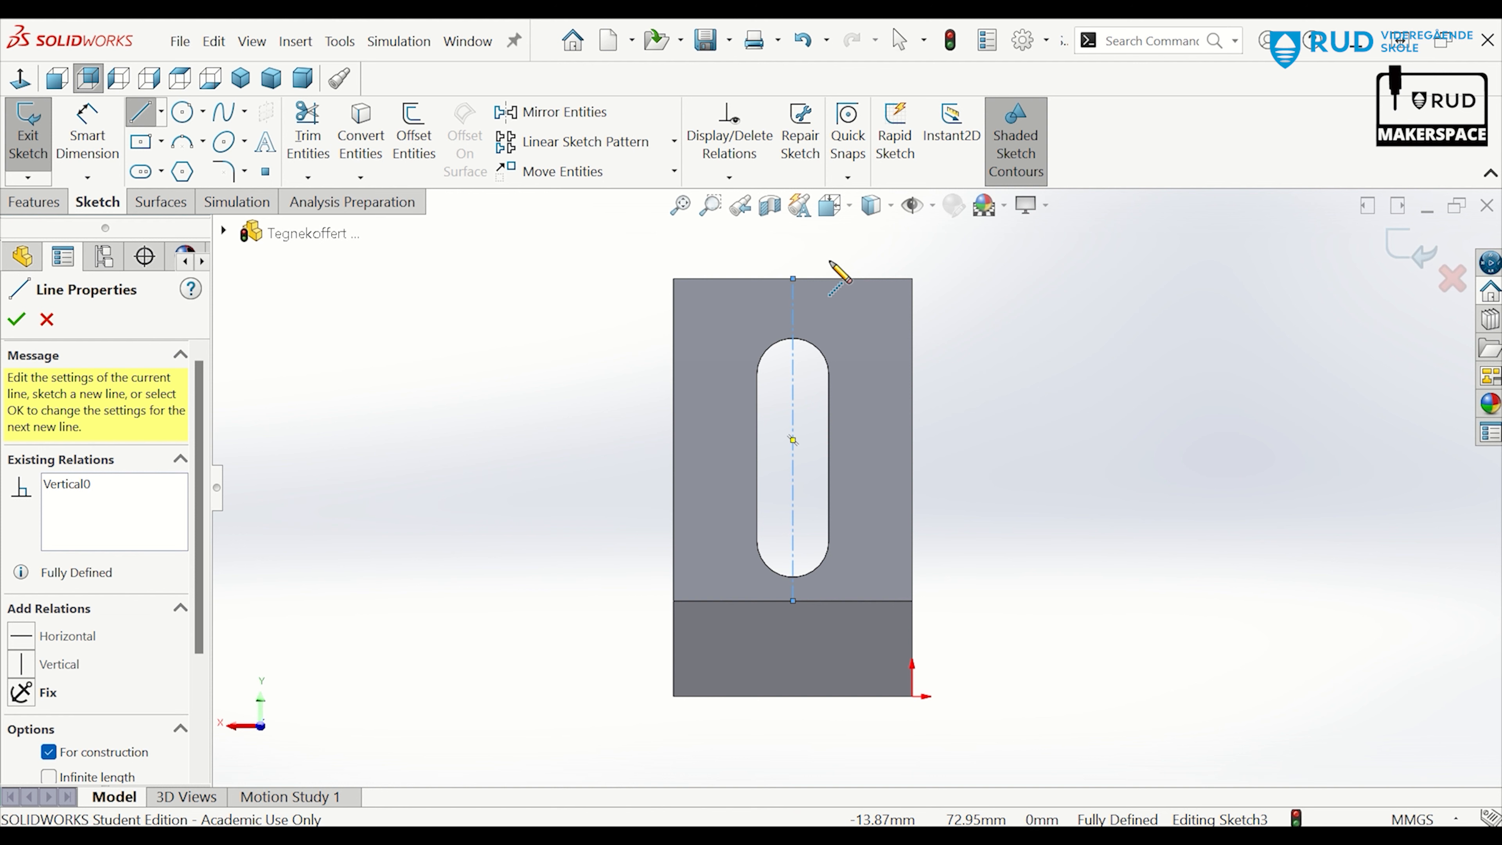
# Draw a closed right triangle in the face's upper right corner, about 8.7 mm wide and 20.7 mm high, with solid lines
pyautogui.click(142, 112)
pyautogui.click(142, 112)
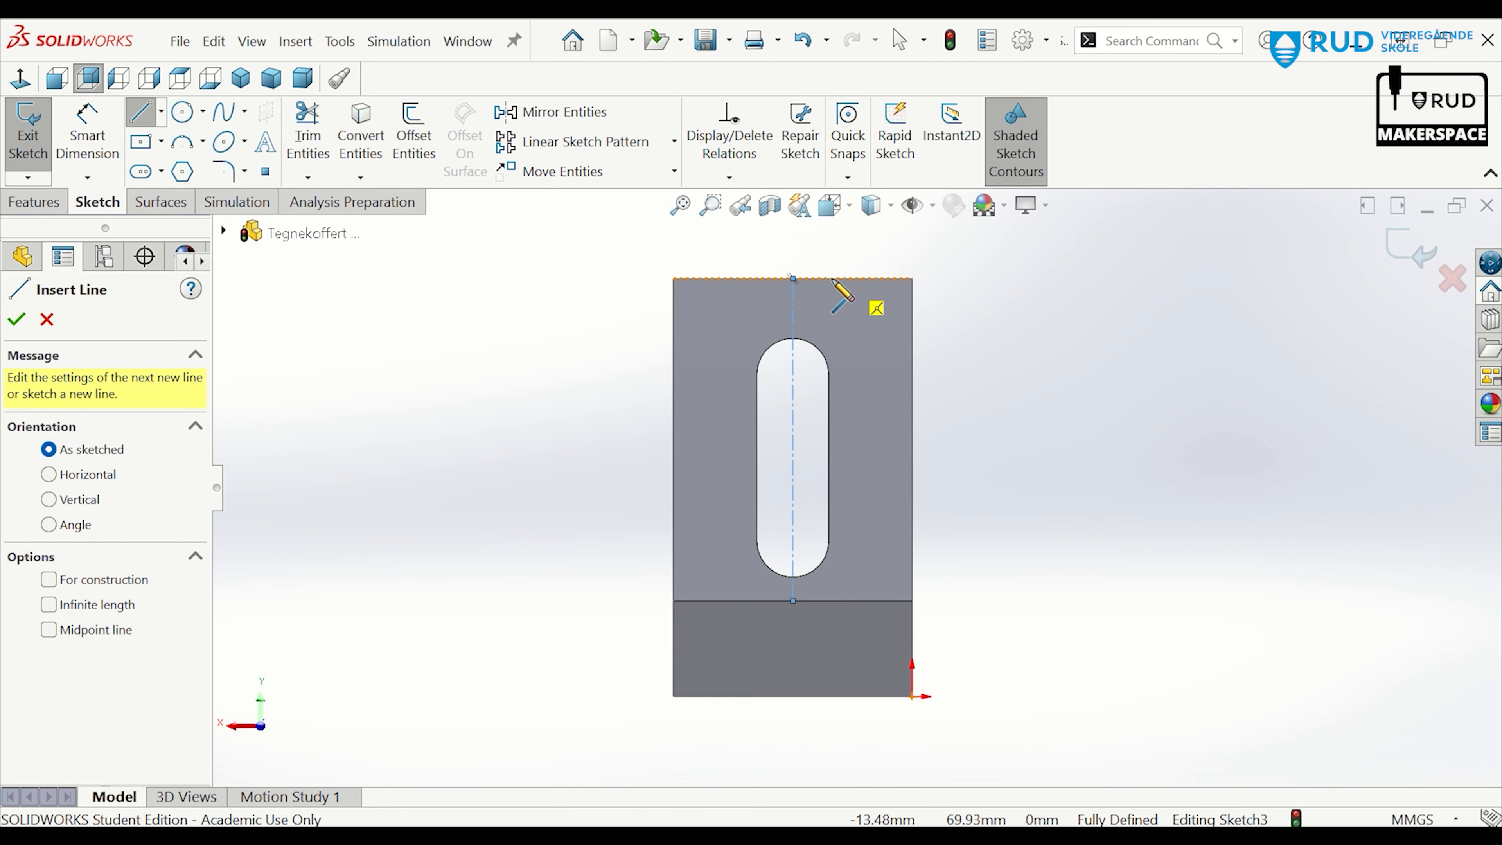
pyautogui.click(862, 280)
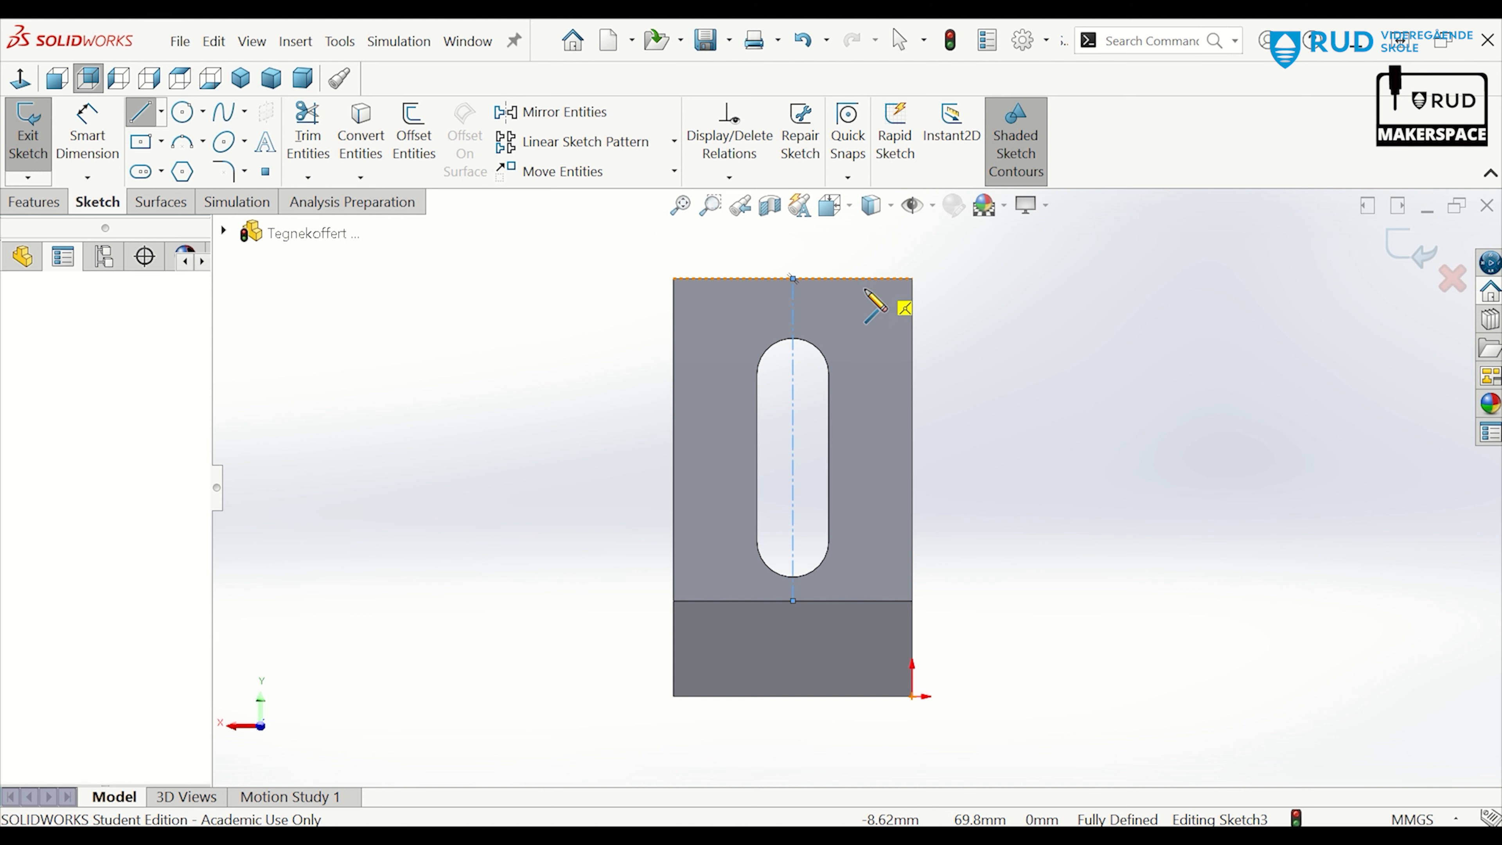
pyautogui.click(913, 403)
pyautogui.click(913, 402)
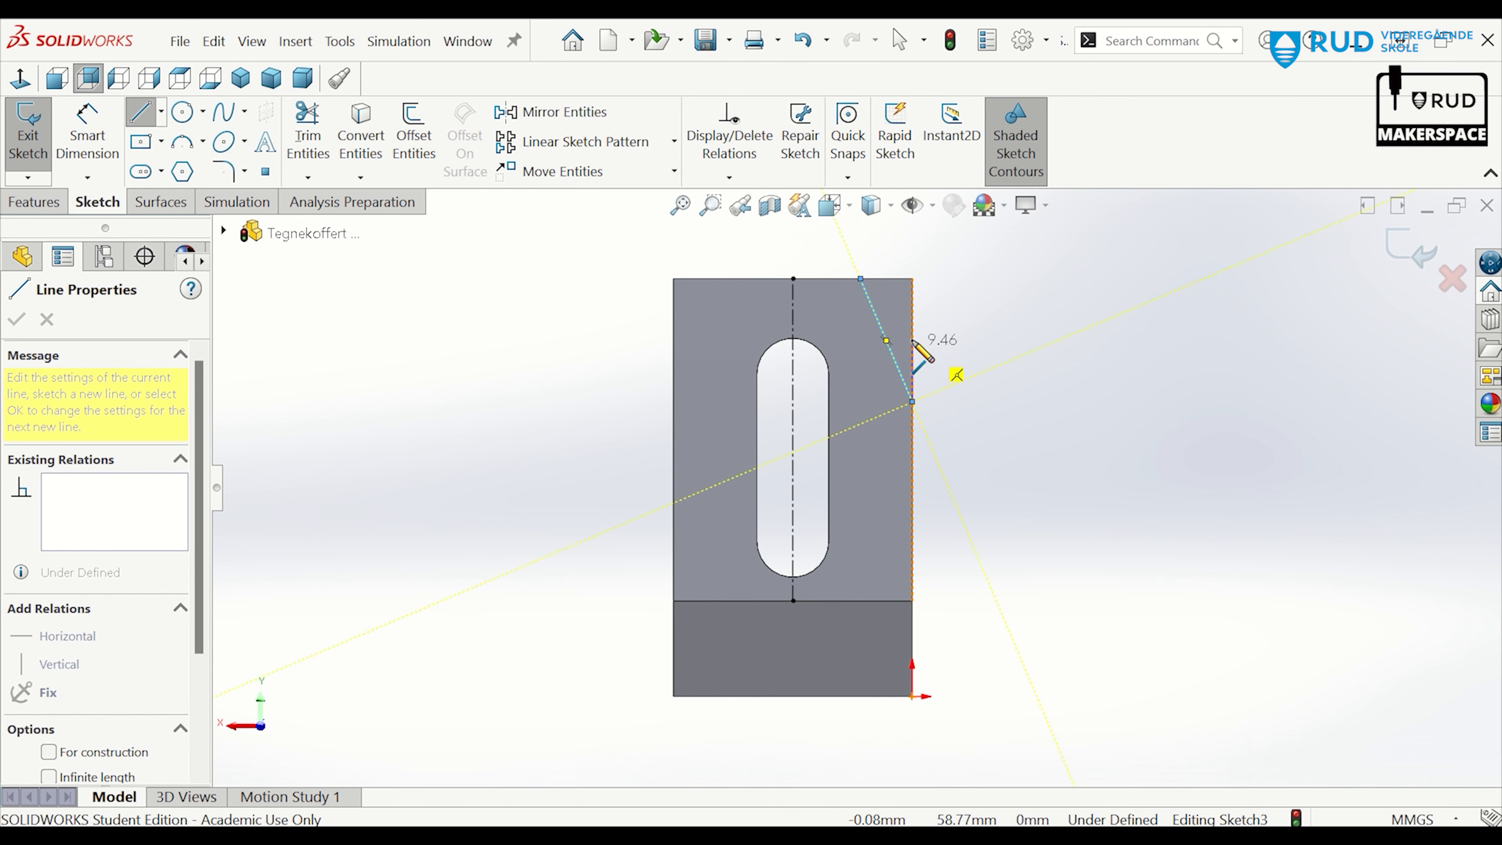
pyautogui.click(912, 278)
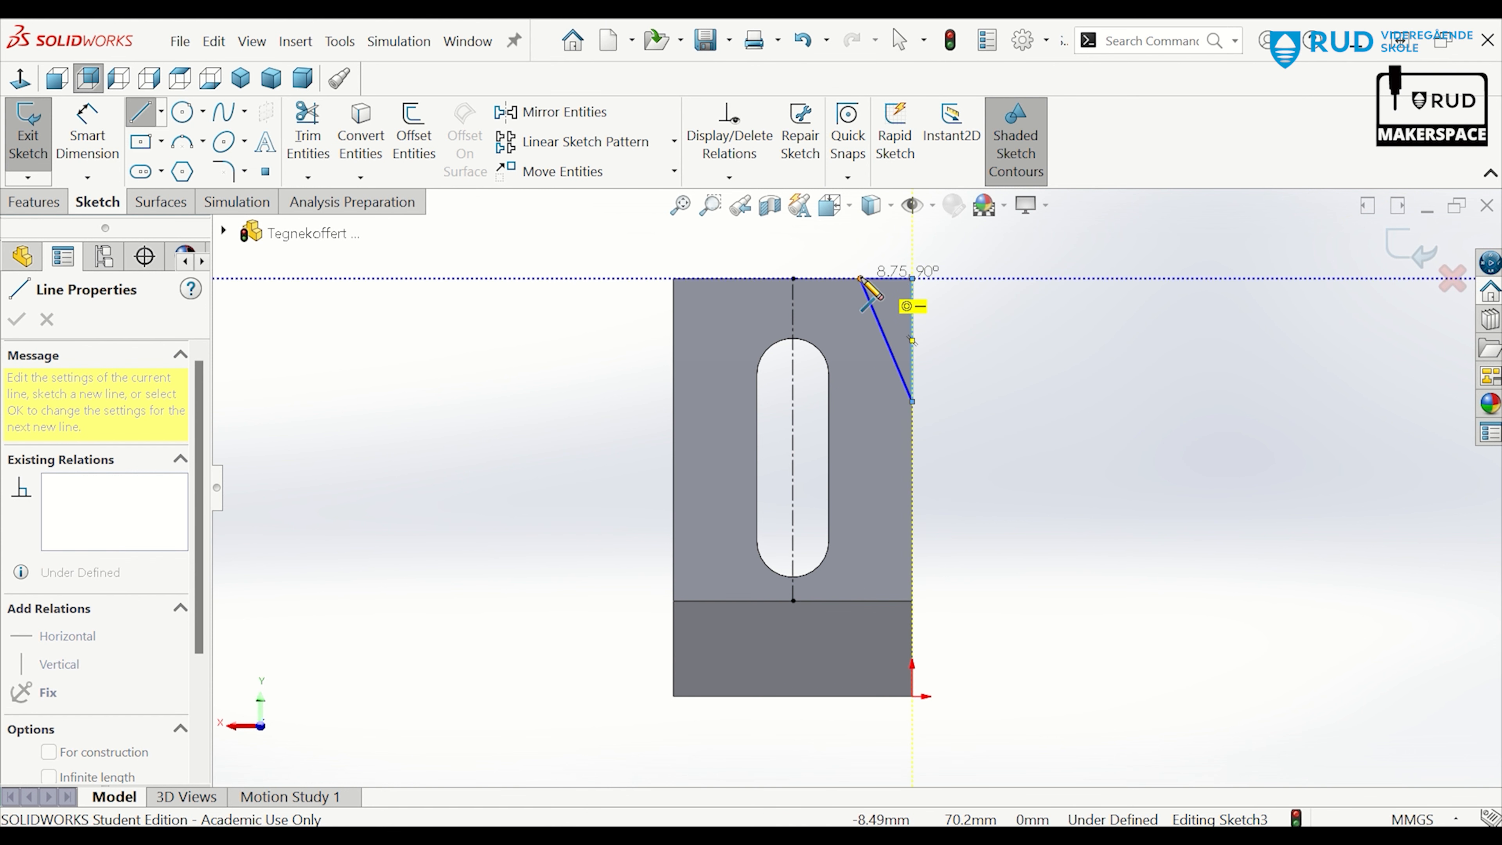
pyautogui.click(861, 278)
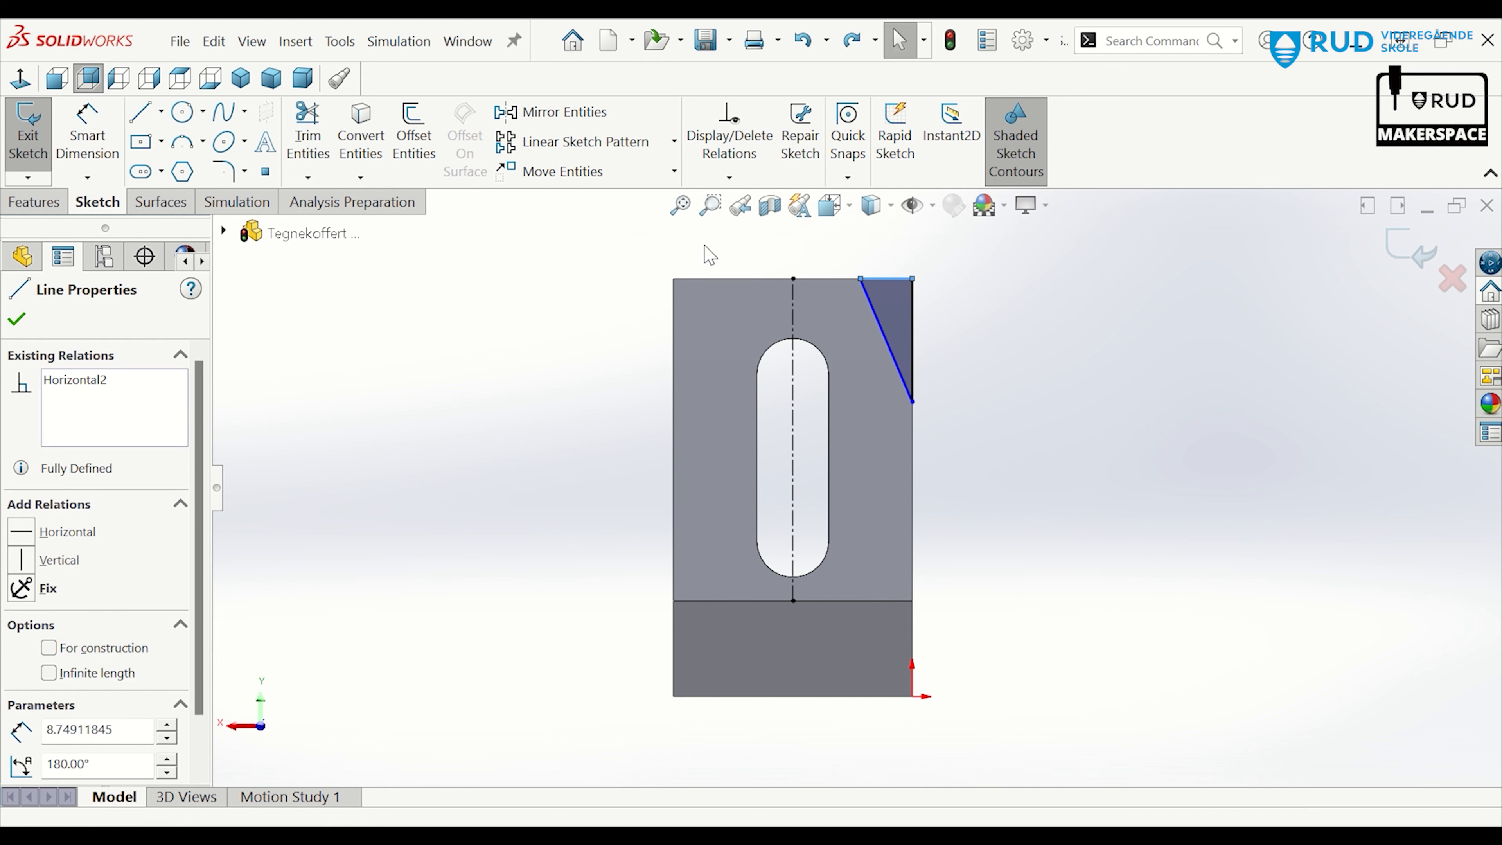
# Dimension the distance from the centerline's top end to the triangle's upper inner corner as 10 mm
pyautogui.click(87, 127)
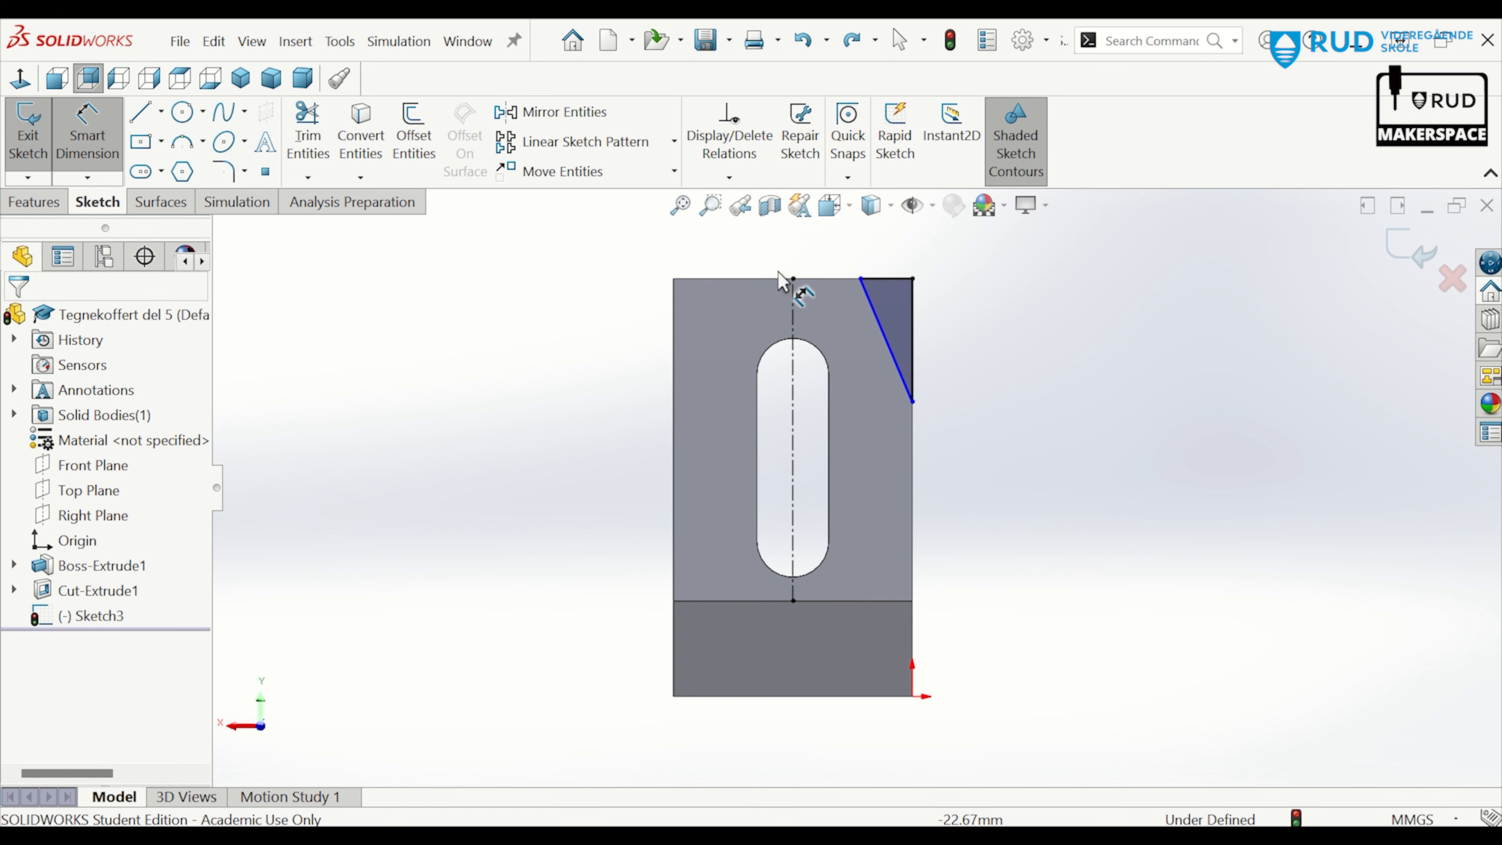
pyautogui.click(793, 278)
pyautogui.click(861, 278)
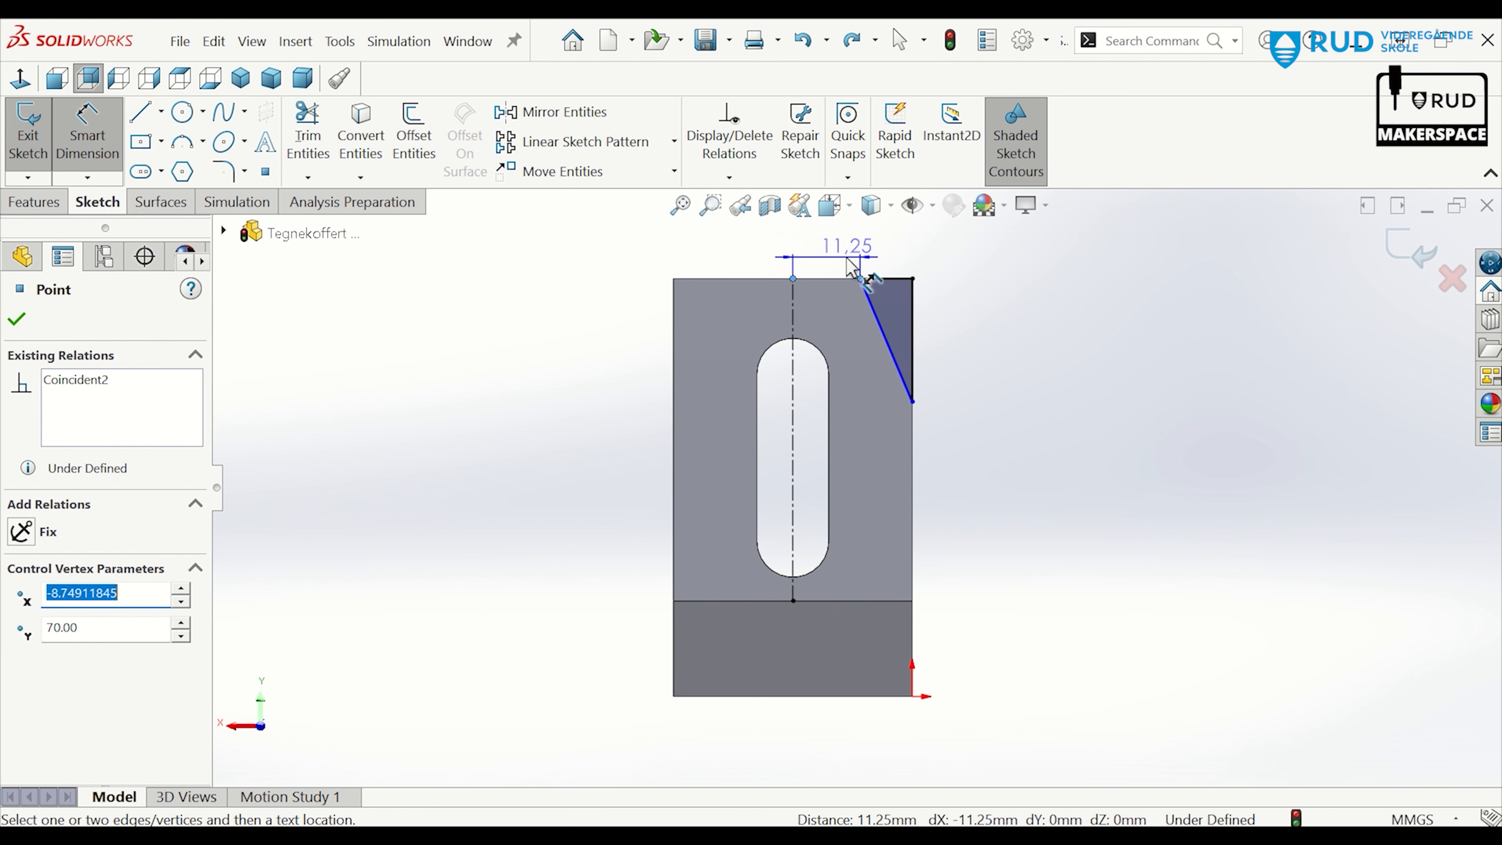
pyautogui.click(852, 243)
pyautogui.write('10A')
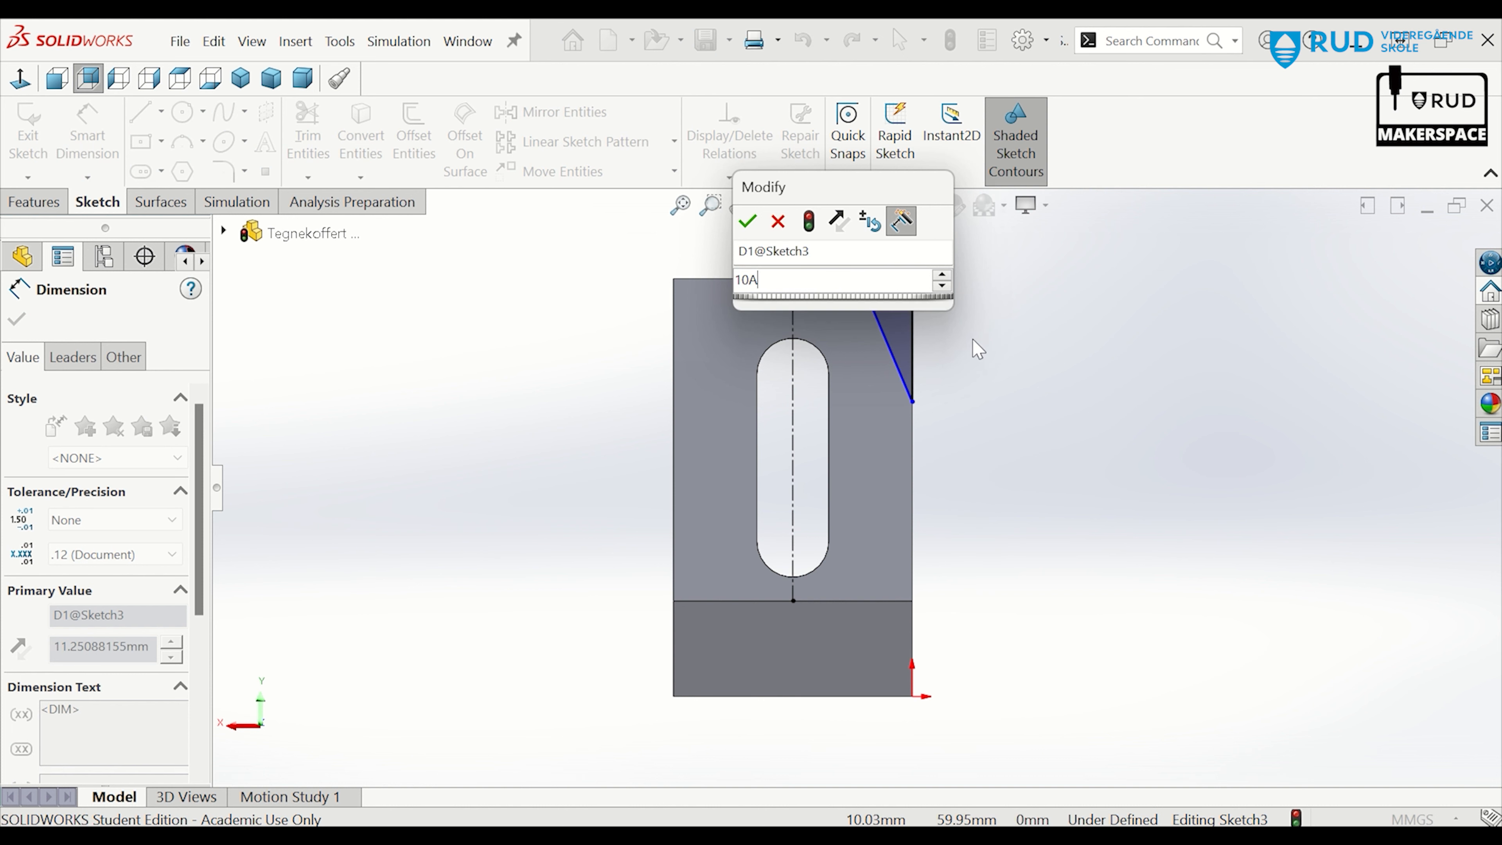
pyautogui.press('BackSpace')
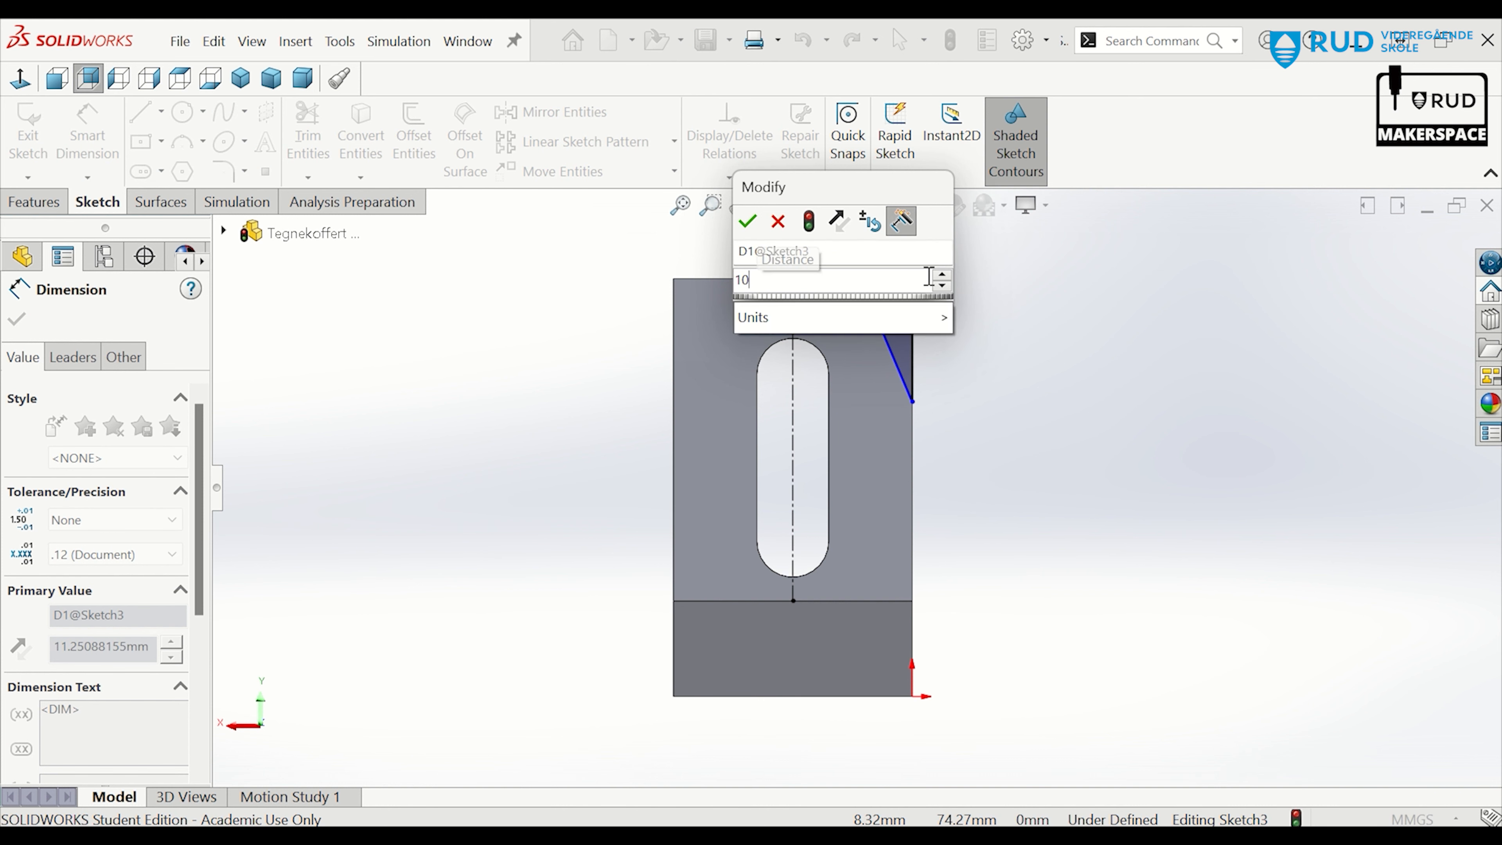
pyautogui.press('Return')
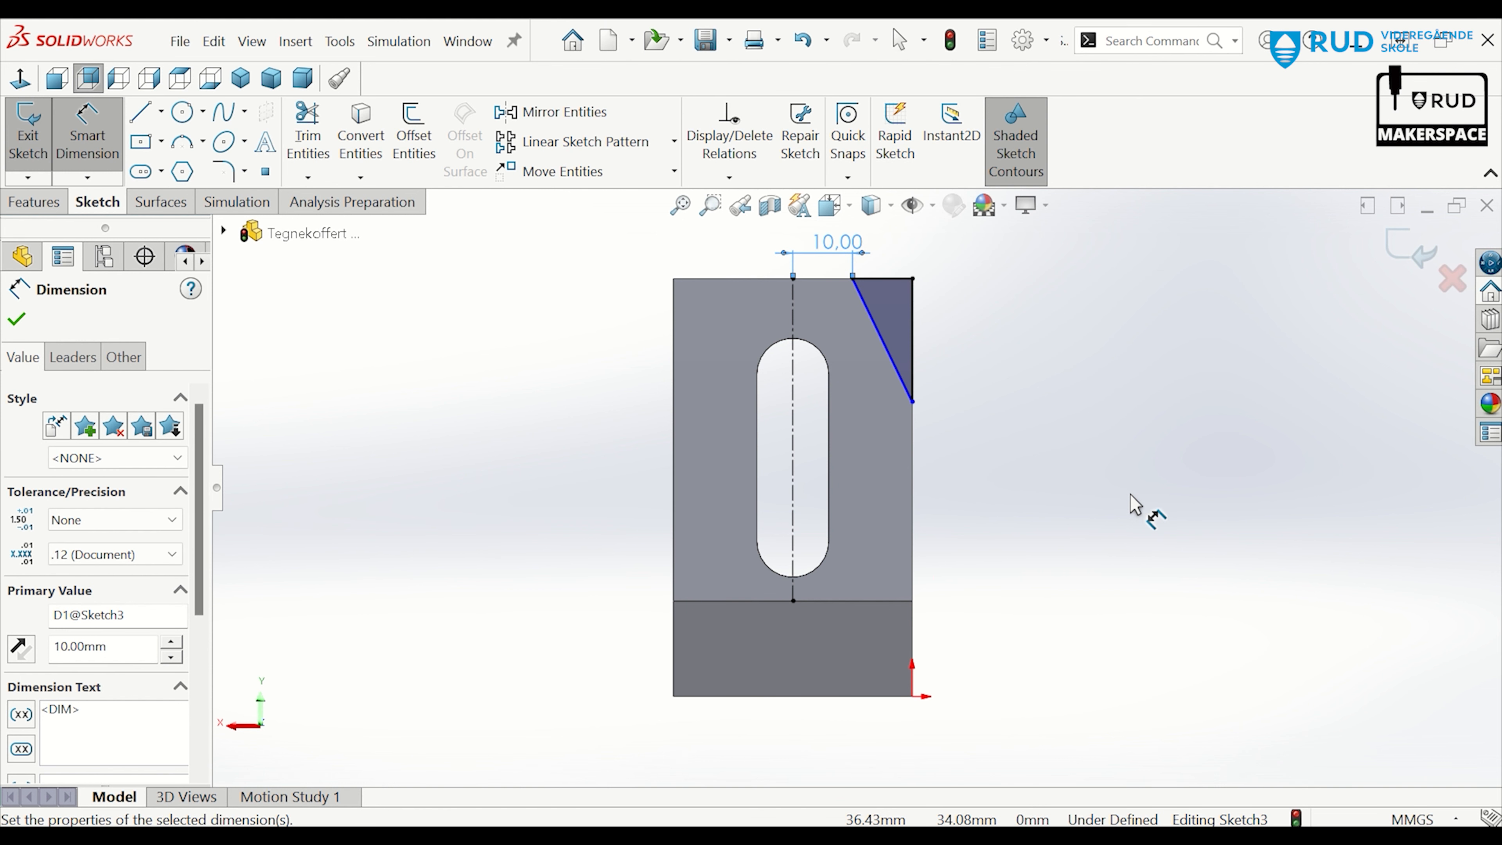
# Dimension the vertical distance from the face's lower right corner to the triangle's lower corner as 29 mm
pyautogui.click(913, 603)
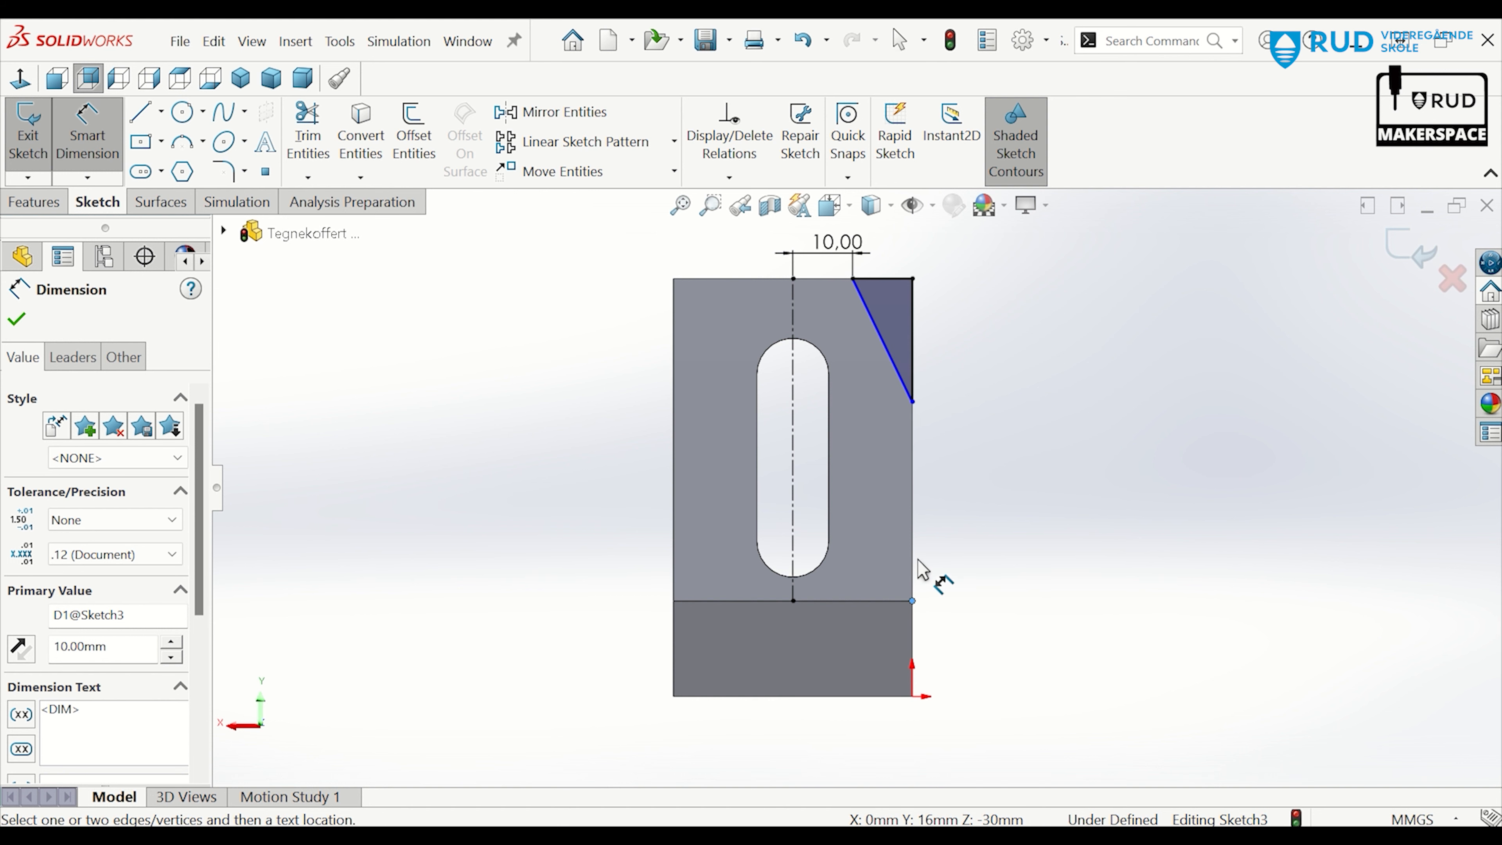
pyautogui.click(916, 405)
pyautogui.click(993, 536)
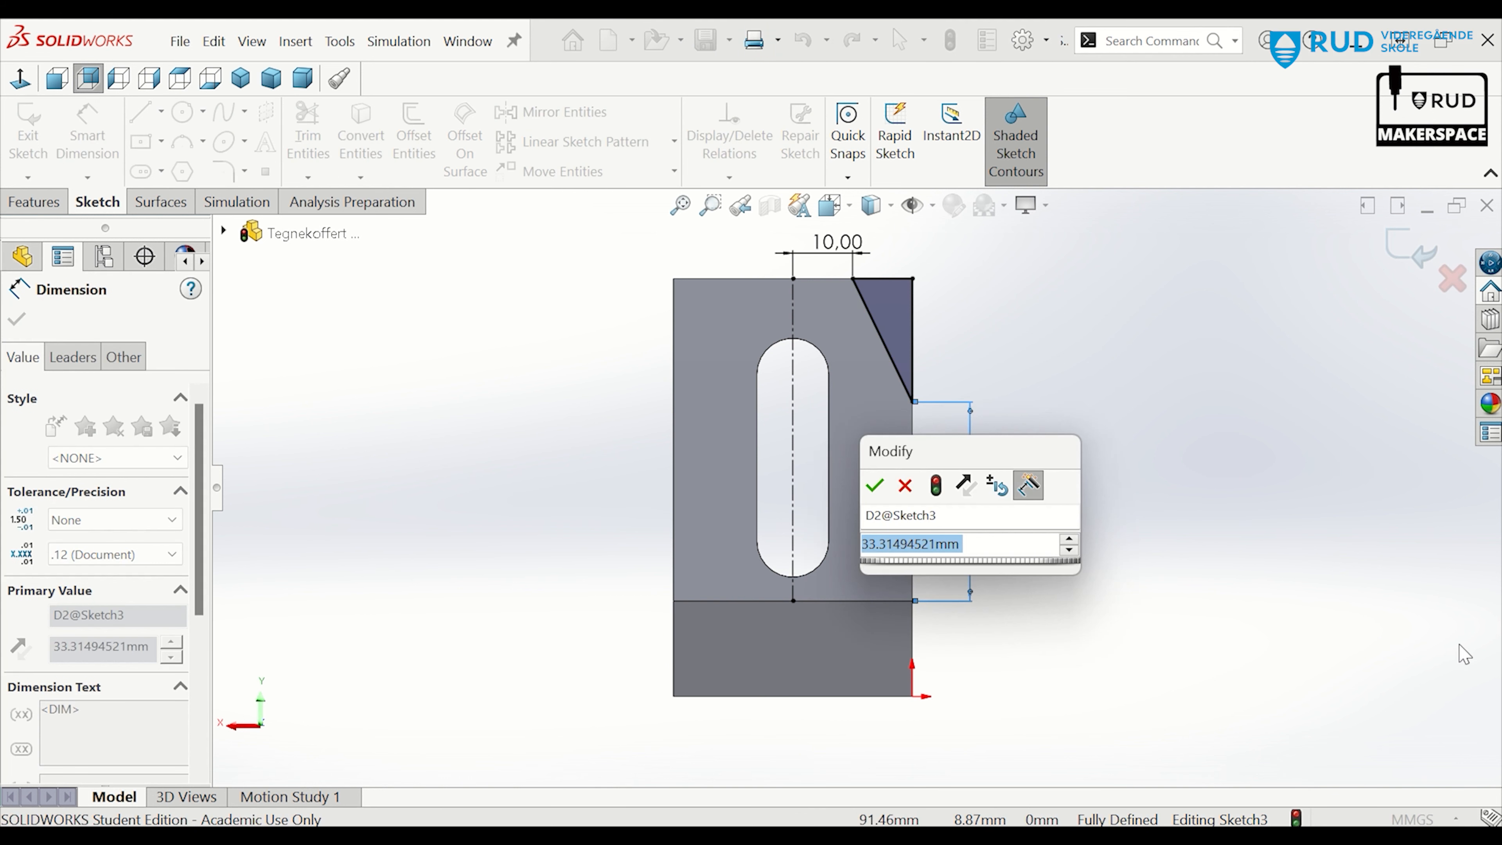
pyautogui.write('29')
pyautogui.press('Return')
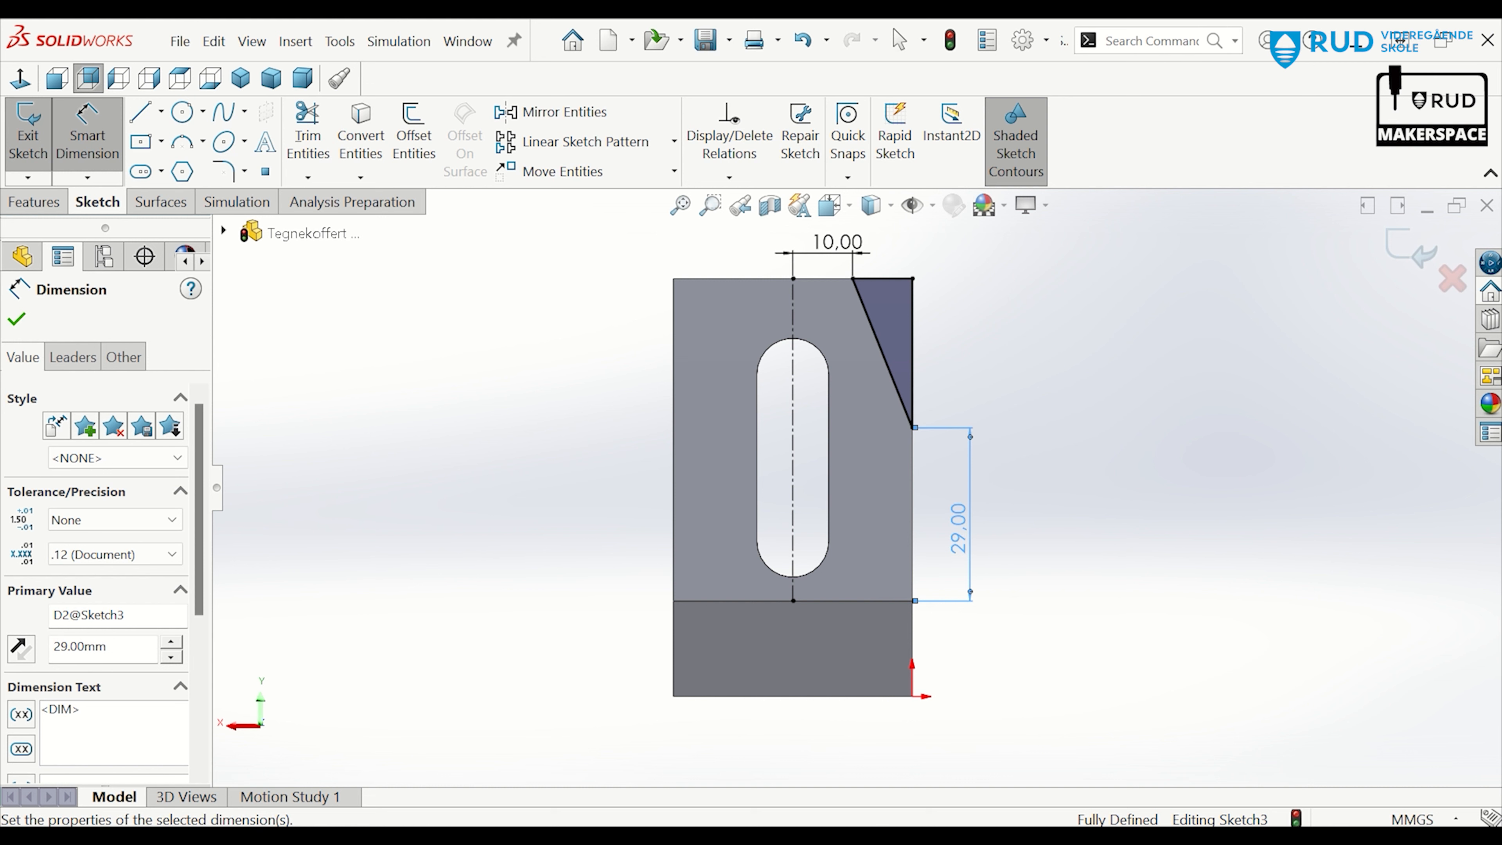
pyautogui.press('Escape')
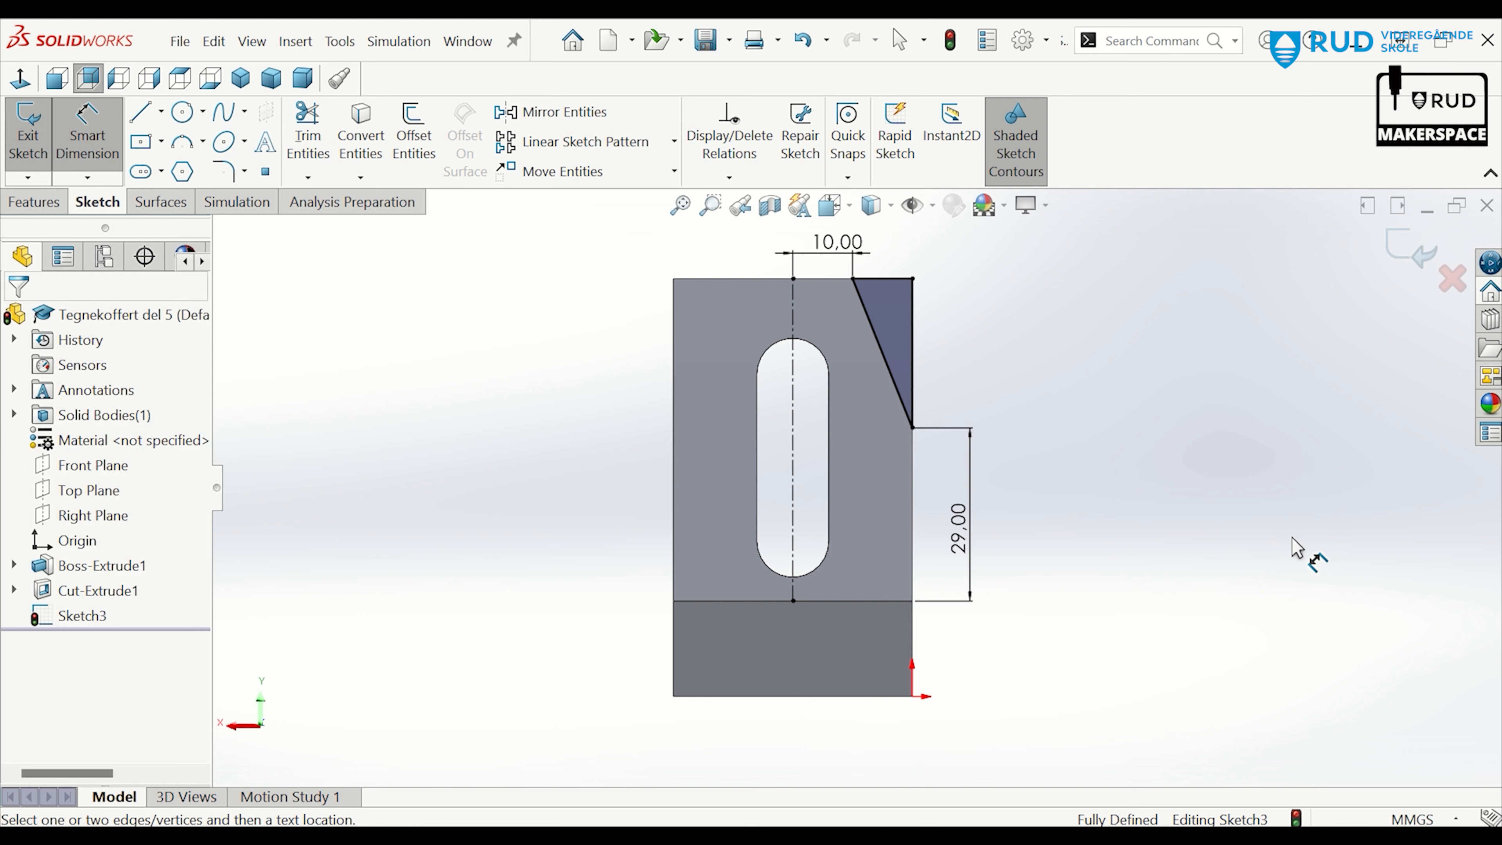
# Mirror the triangle's three lines about the vertical construction line, keeping the original
pyautogui.click(562, 113)
pyautogui.click(98, 592)
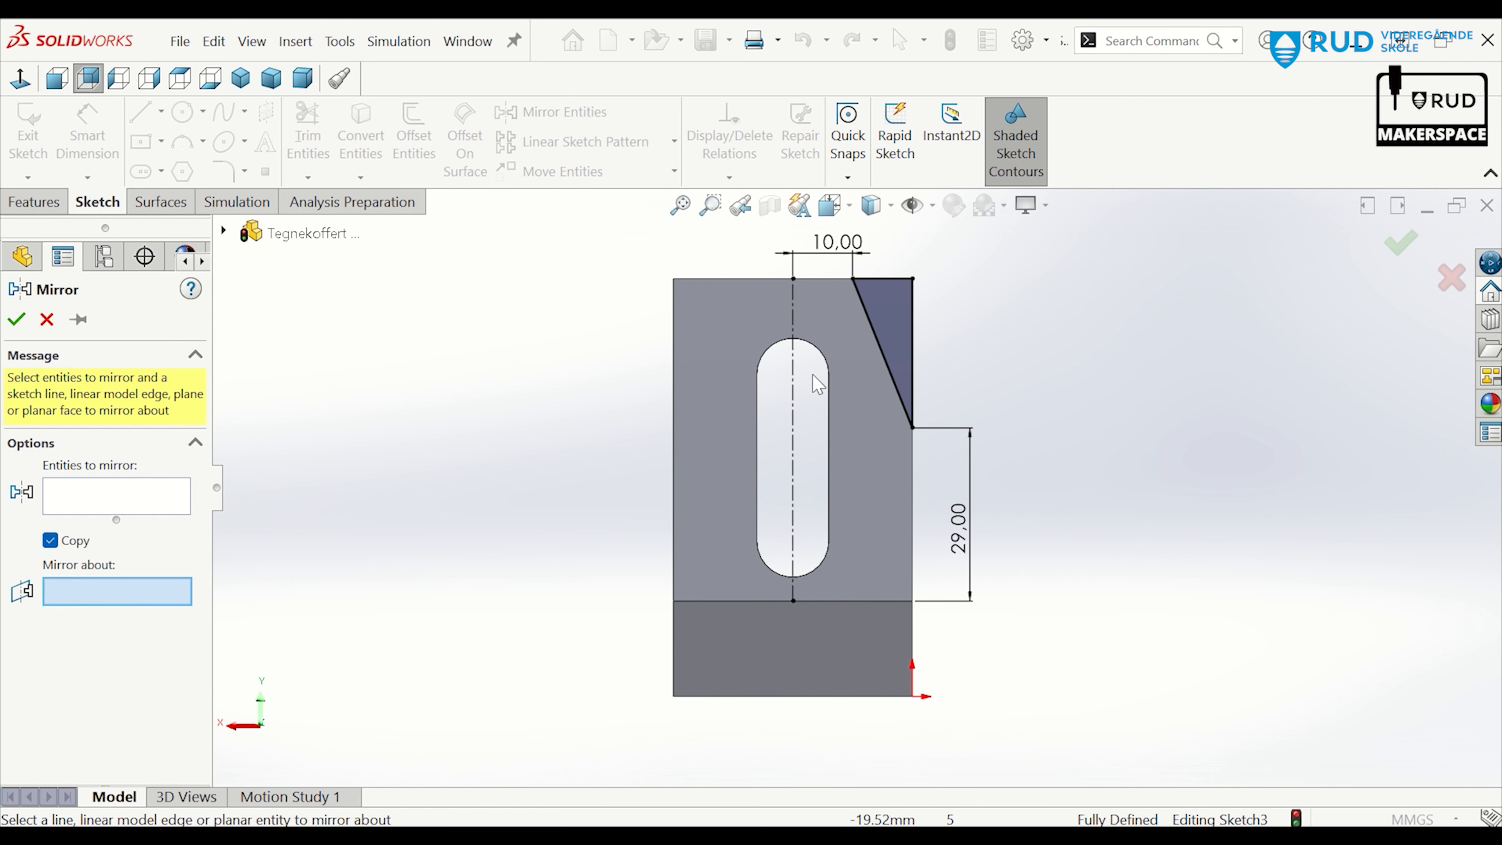
pyautogui.click(790, 308)
pyautogui.click(124, 496)
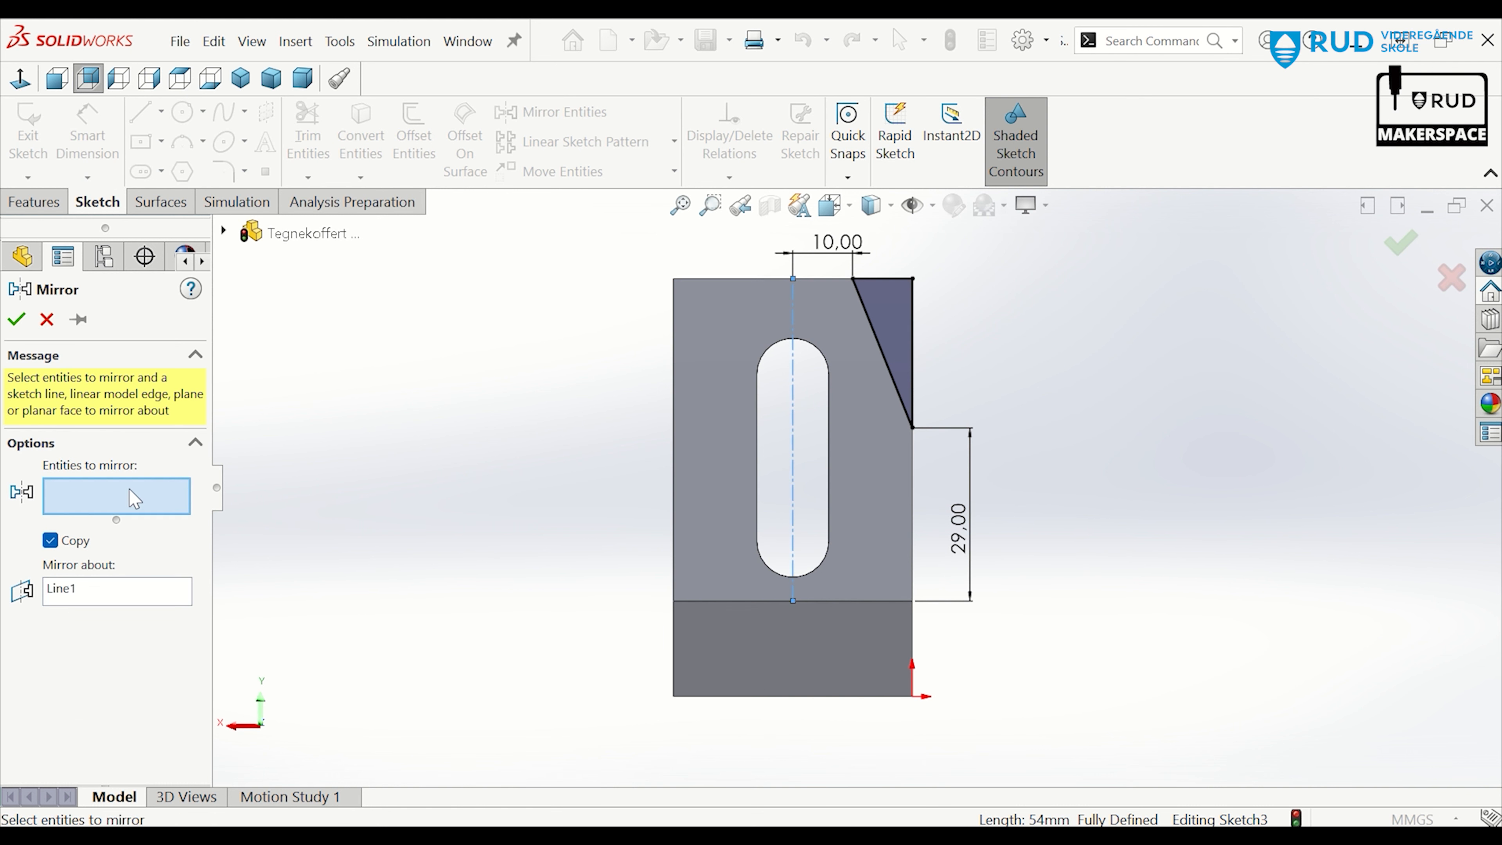
pyautogui.click(902, 341)
pyautogui.click(912, 340)
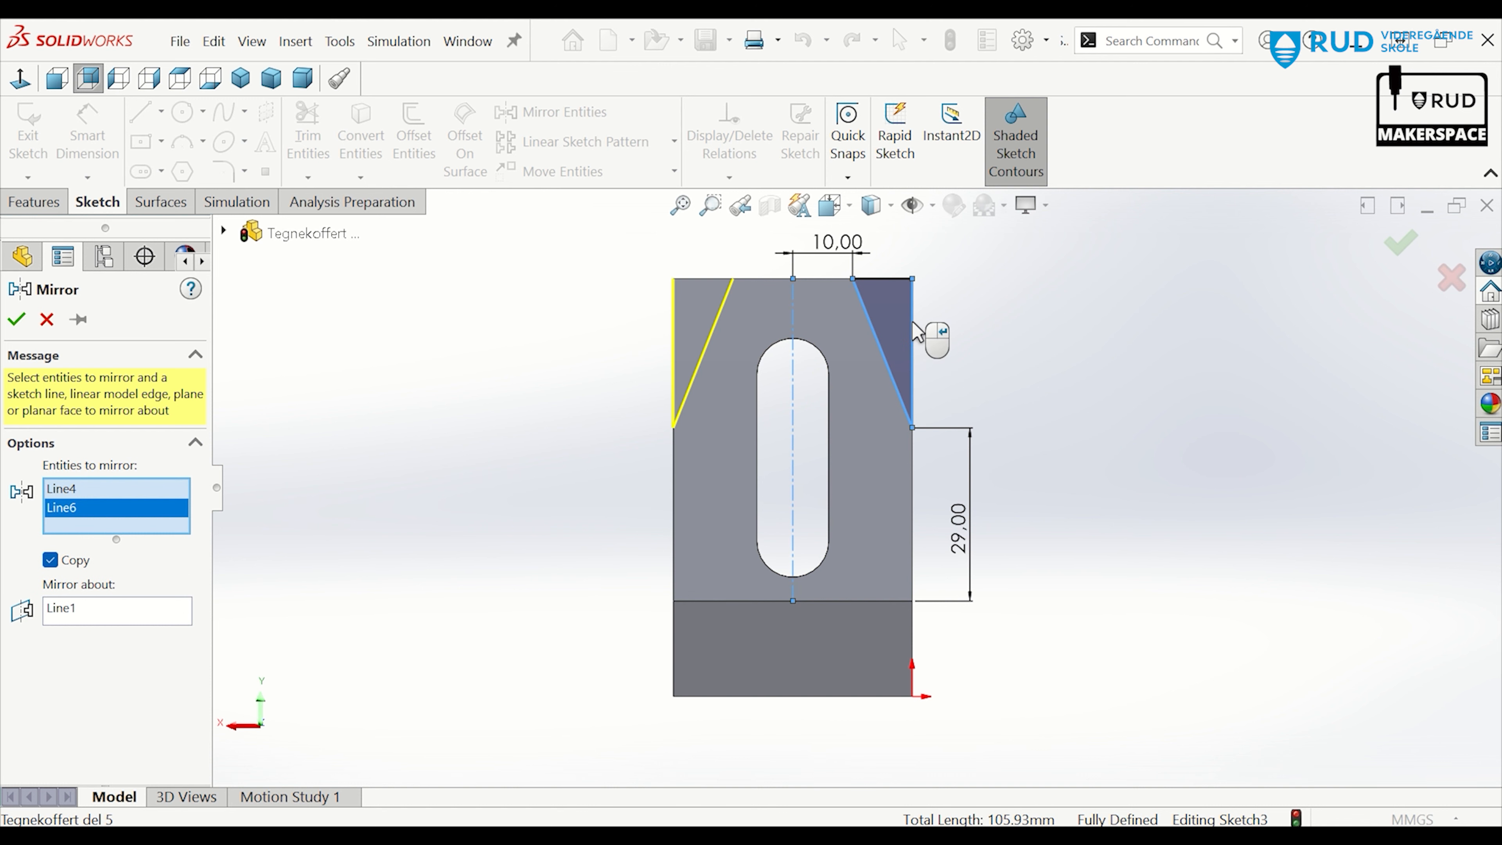
pyautogui.click(902, 279)
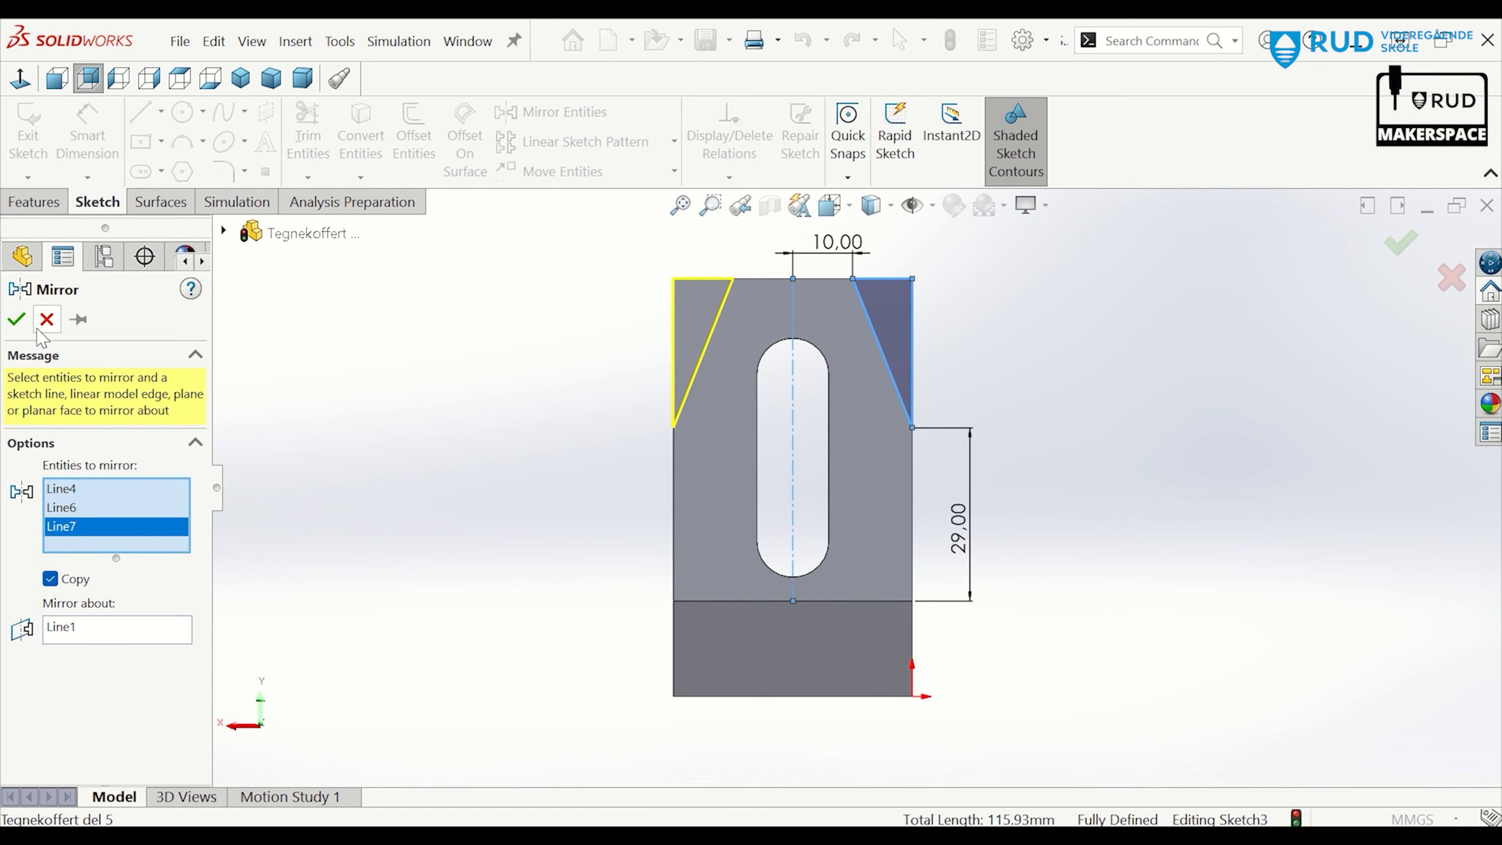
pyautogui.click(16, 319)
# Cut-extrude both corner triangles through the part with a blind depth of 40 mm
pyautogui.click(41, 204)
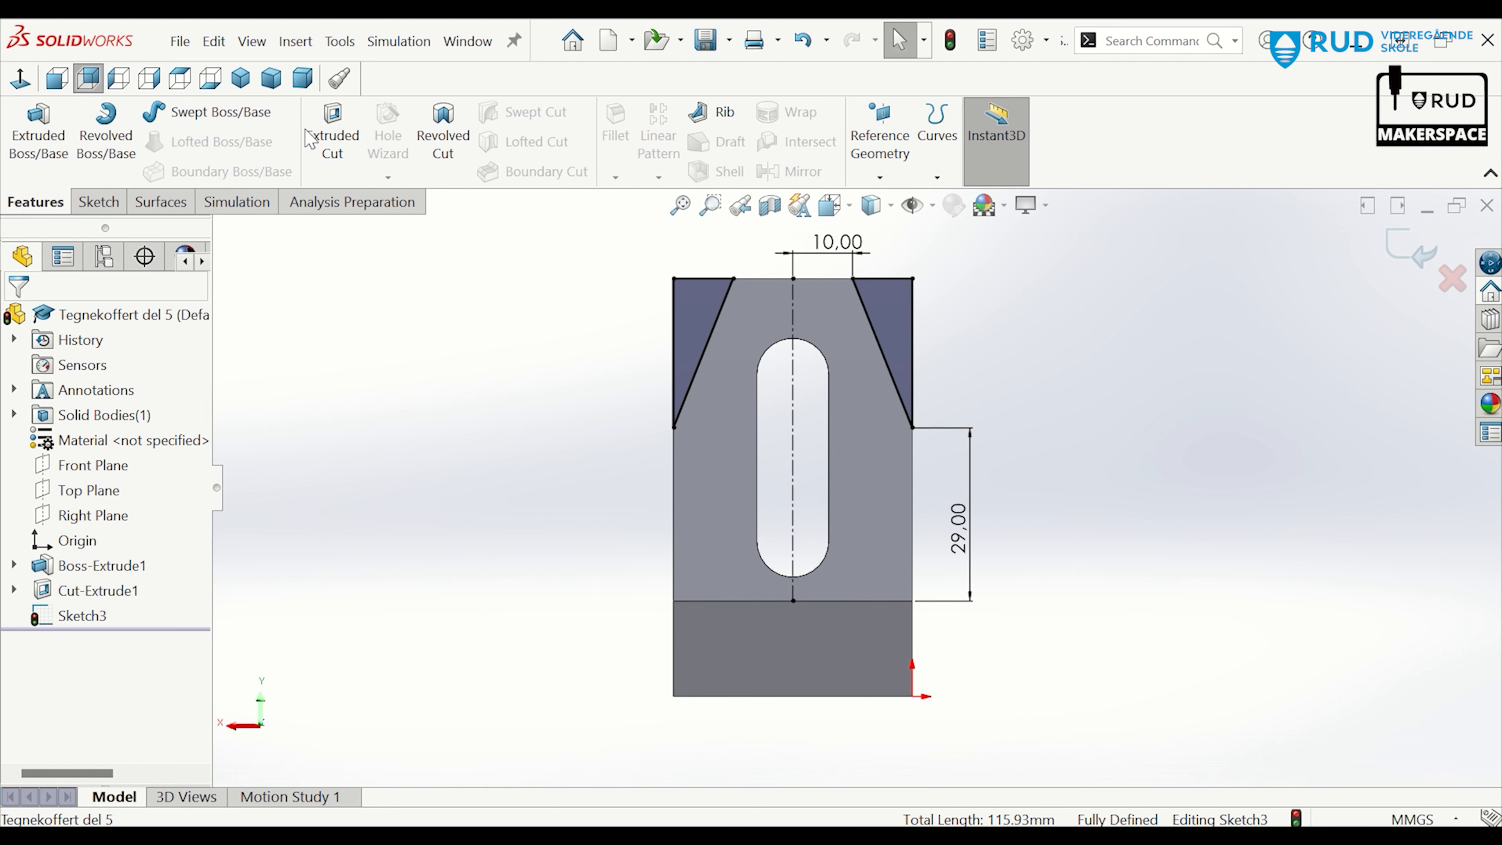
pyautogui.click(308, 140)
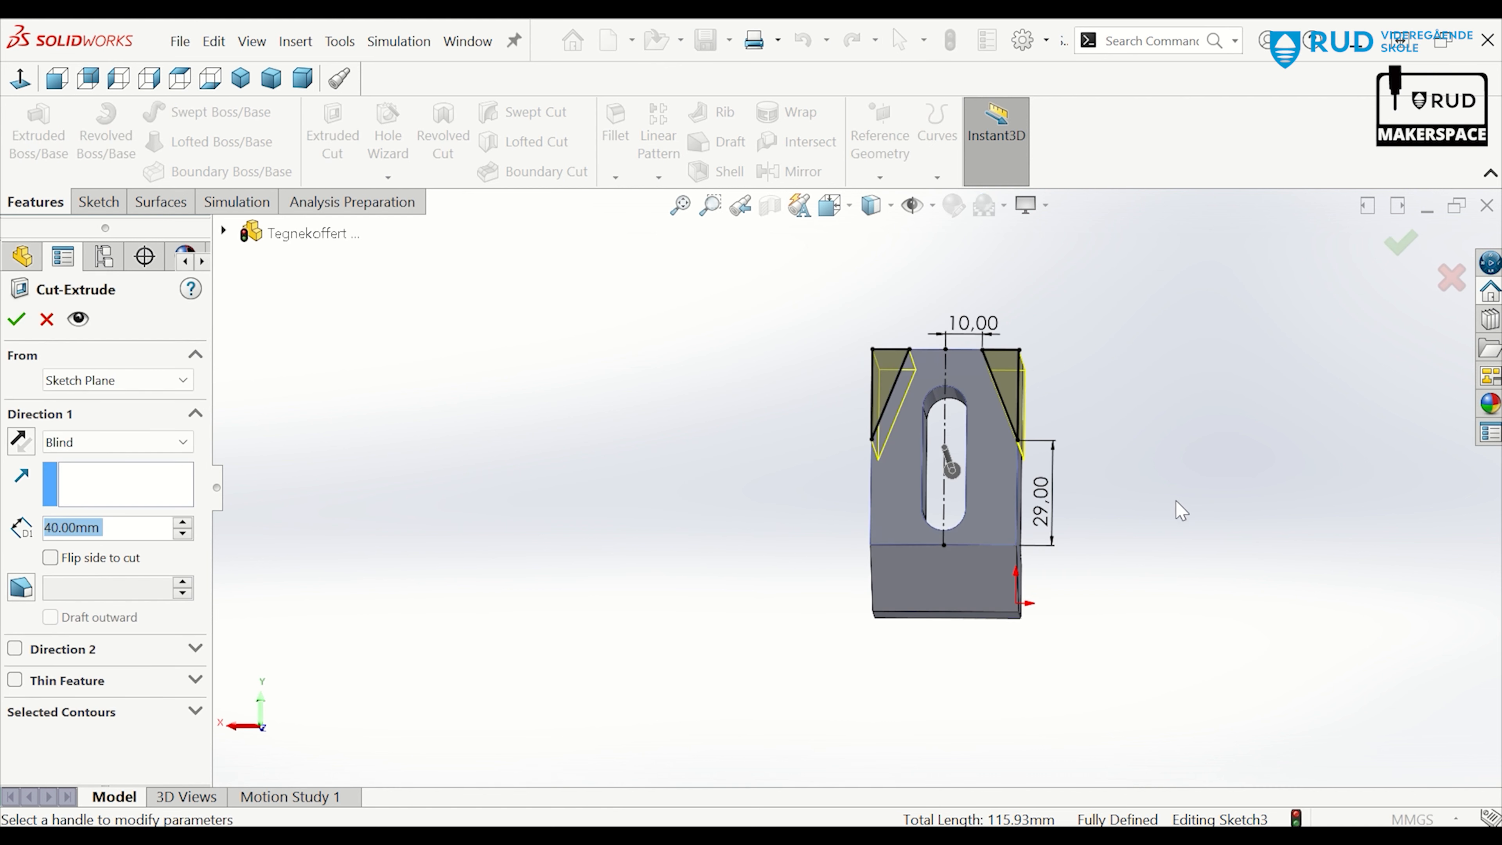
pyautogui.moveTo(1181, 510); pyautogui.dragTo(1410, 379, button='middle')
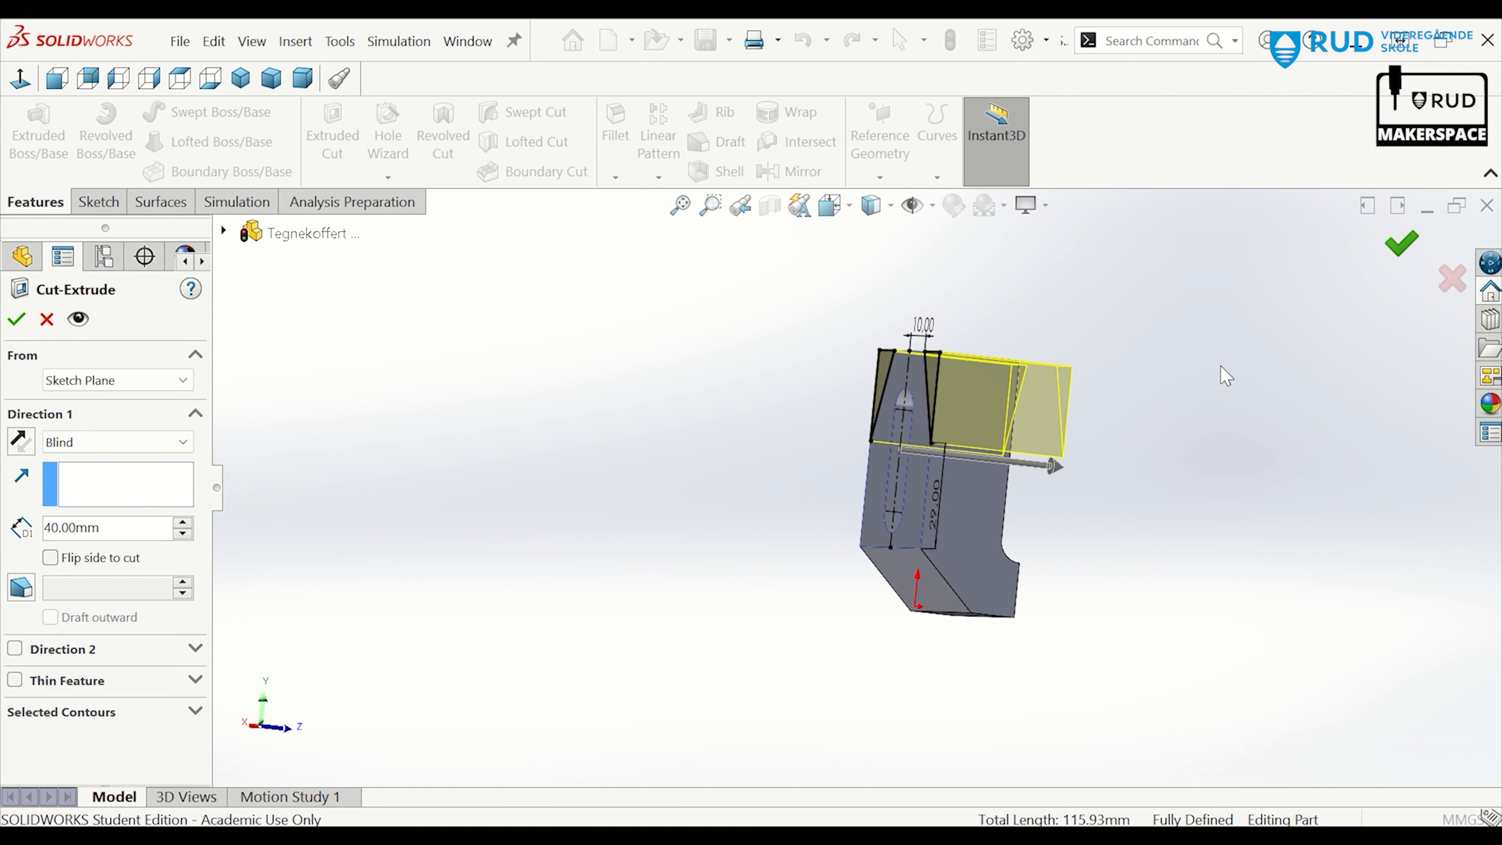
pyautogui.click(1402, 244)
pyautogui.moveTo(1194, 460); pyautogui.dragTo(1143, 483, button='middle')
pyautogui.press('Escape')
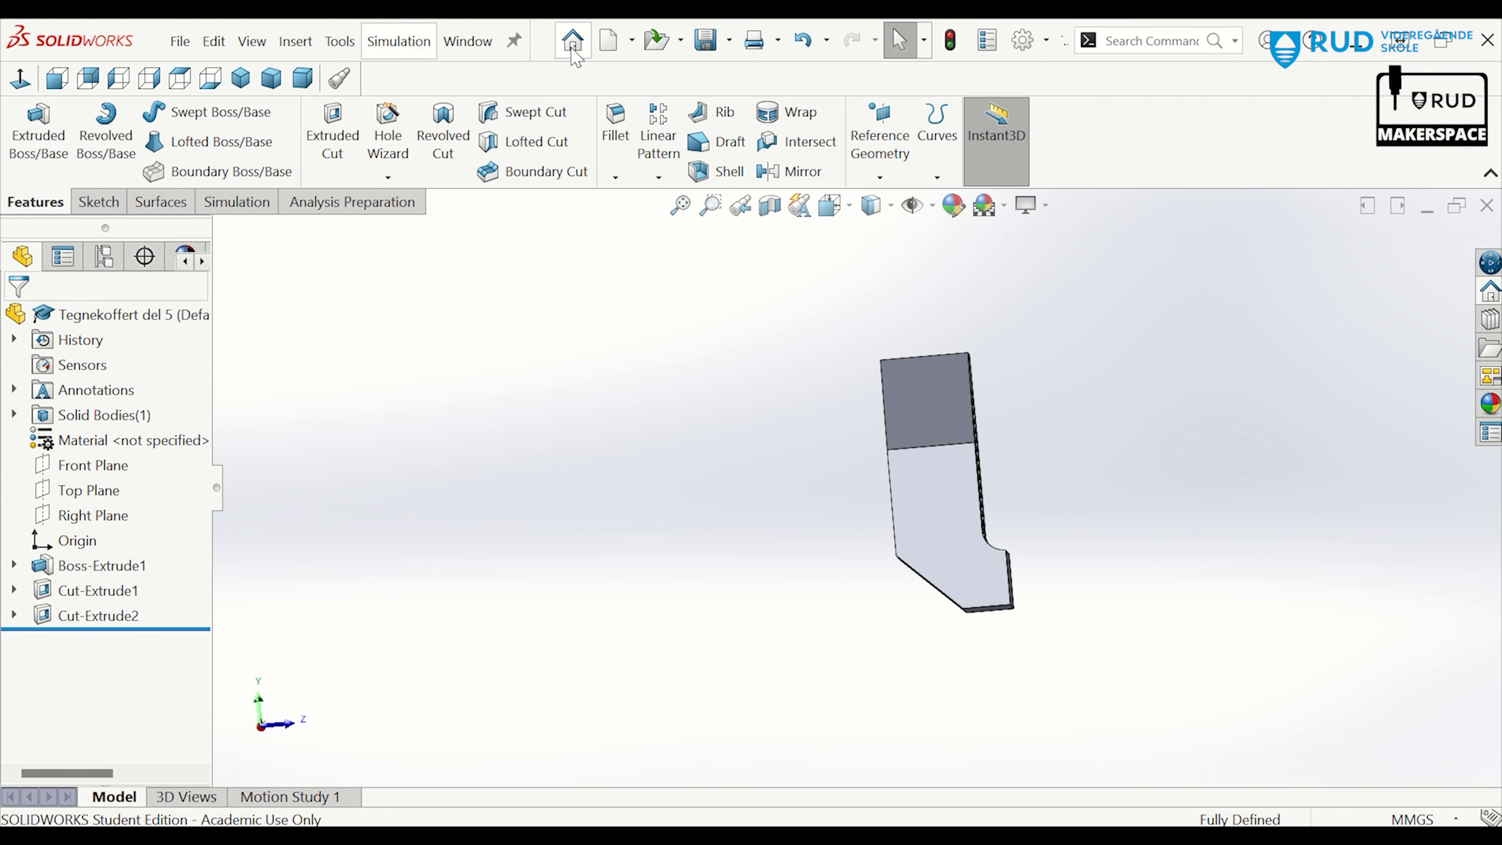
# Assign the Acrylic (Medium-high impact) material from the SOLIDWORKS plastics library to the part
pyautogui.click(212, 43)
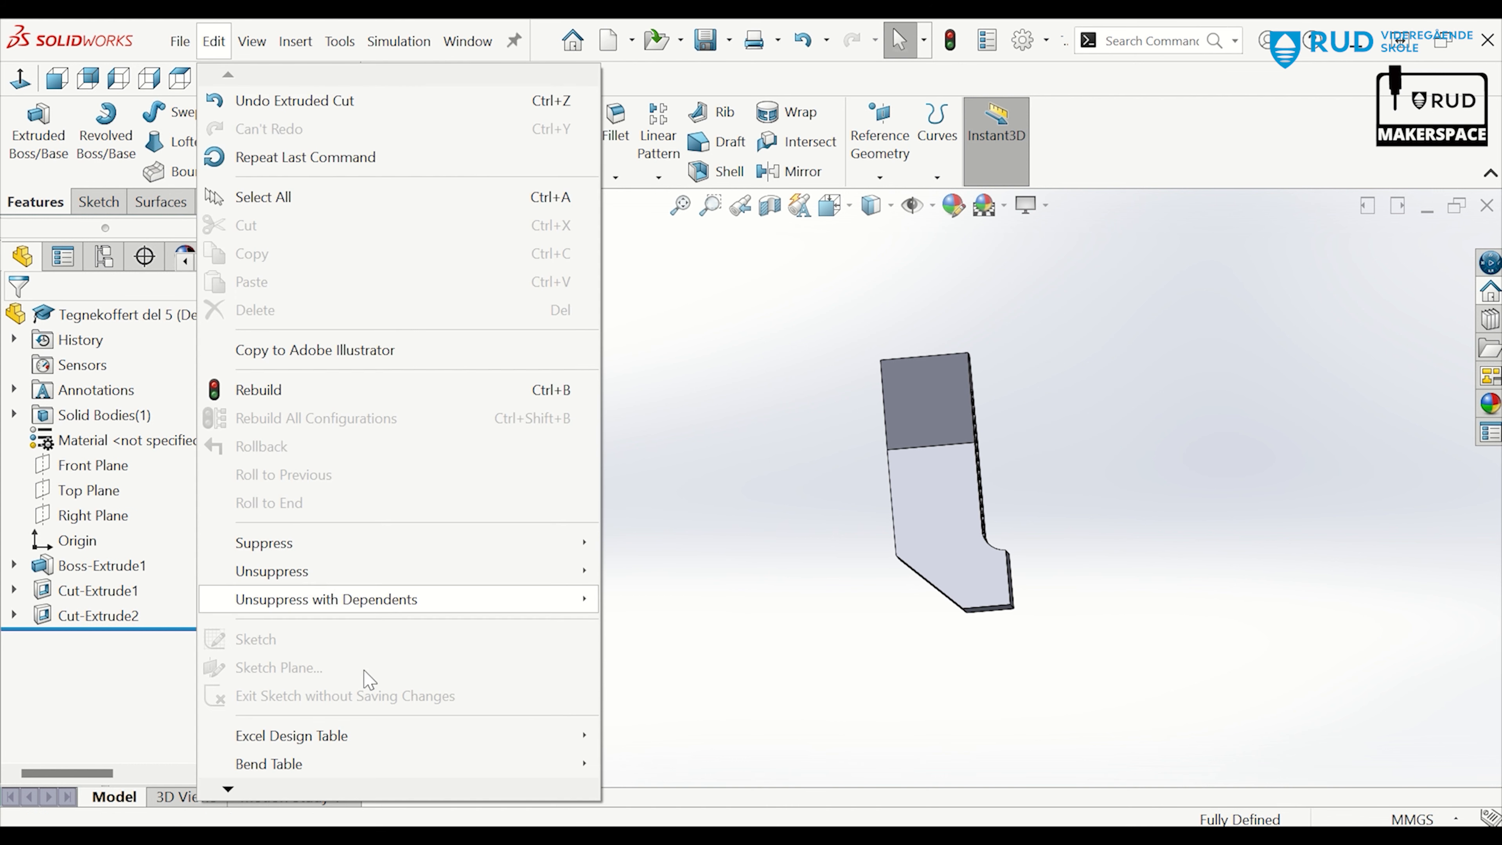
pyautogui.moveTo(219, 787)
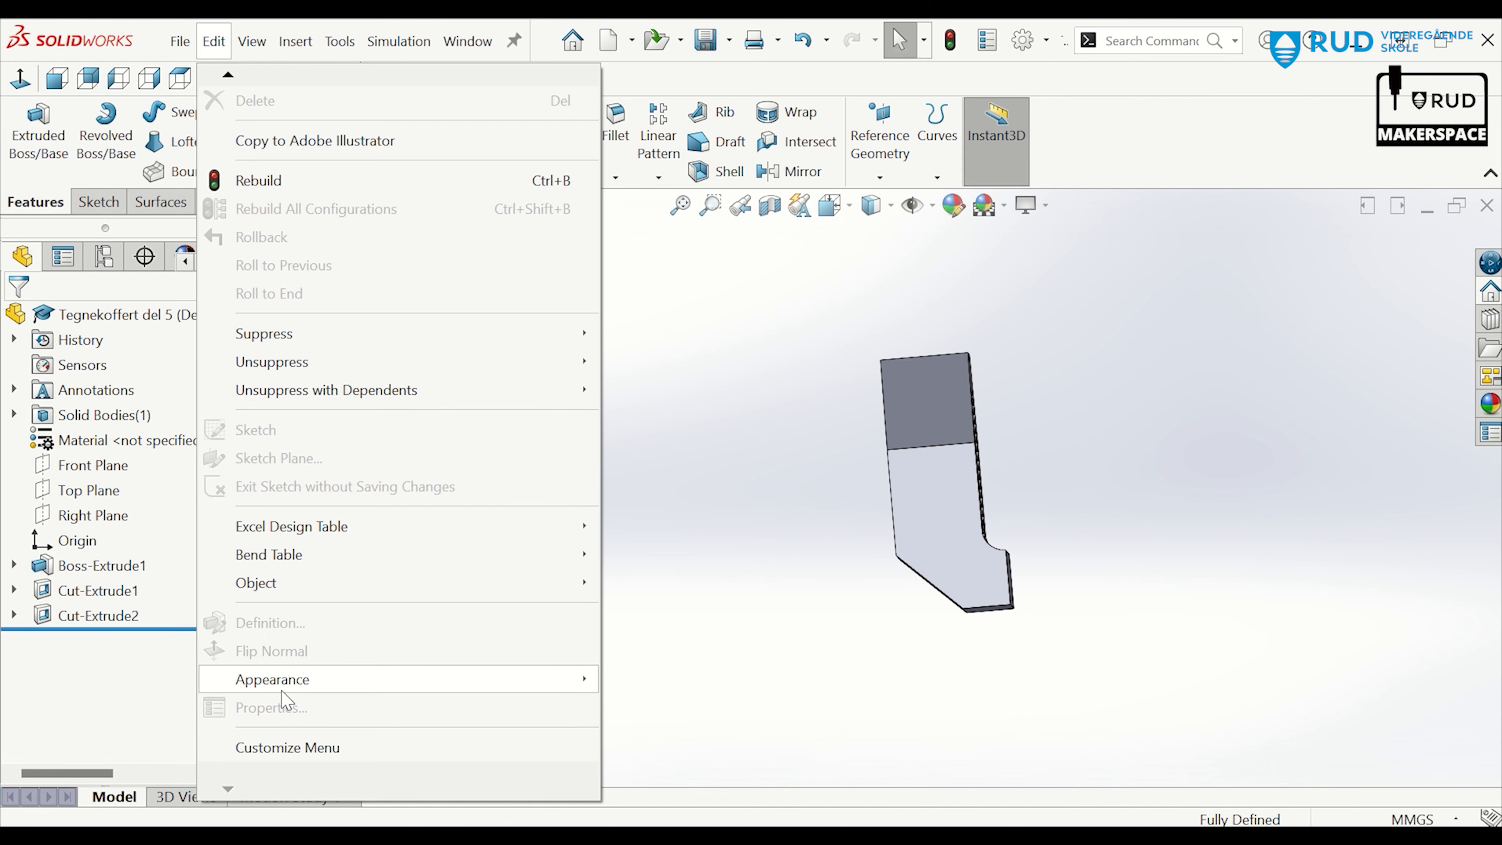
pyautogui.moveTo(287, 687)
pyautogui.click(685, 531)
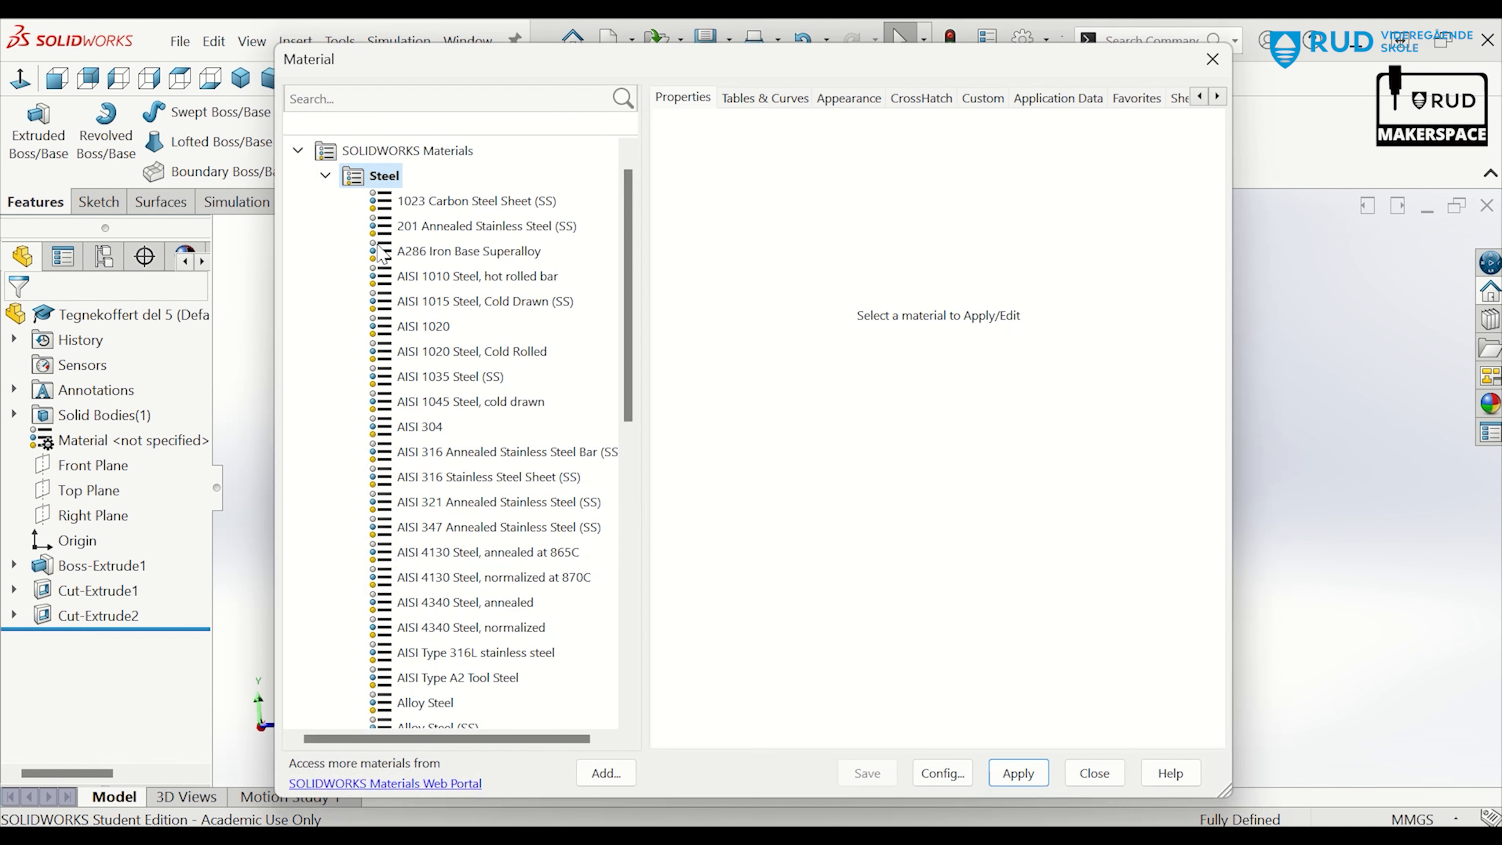
pyautogui.click(324, 178)
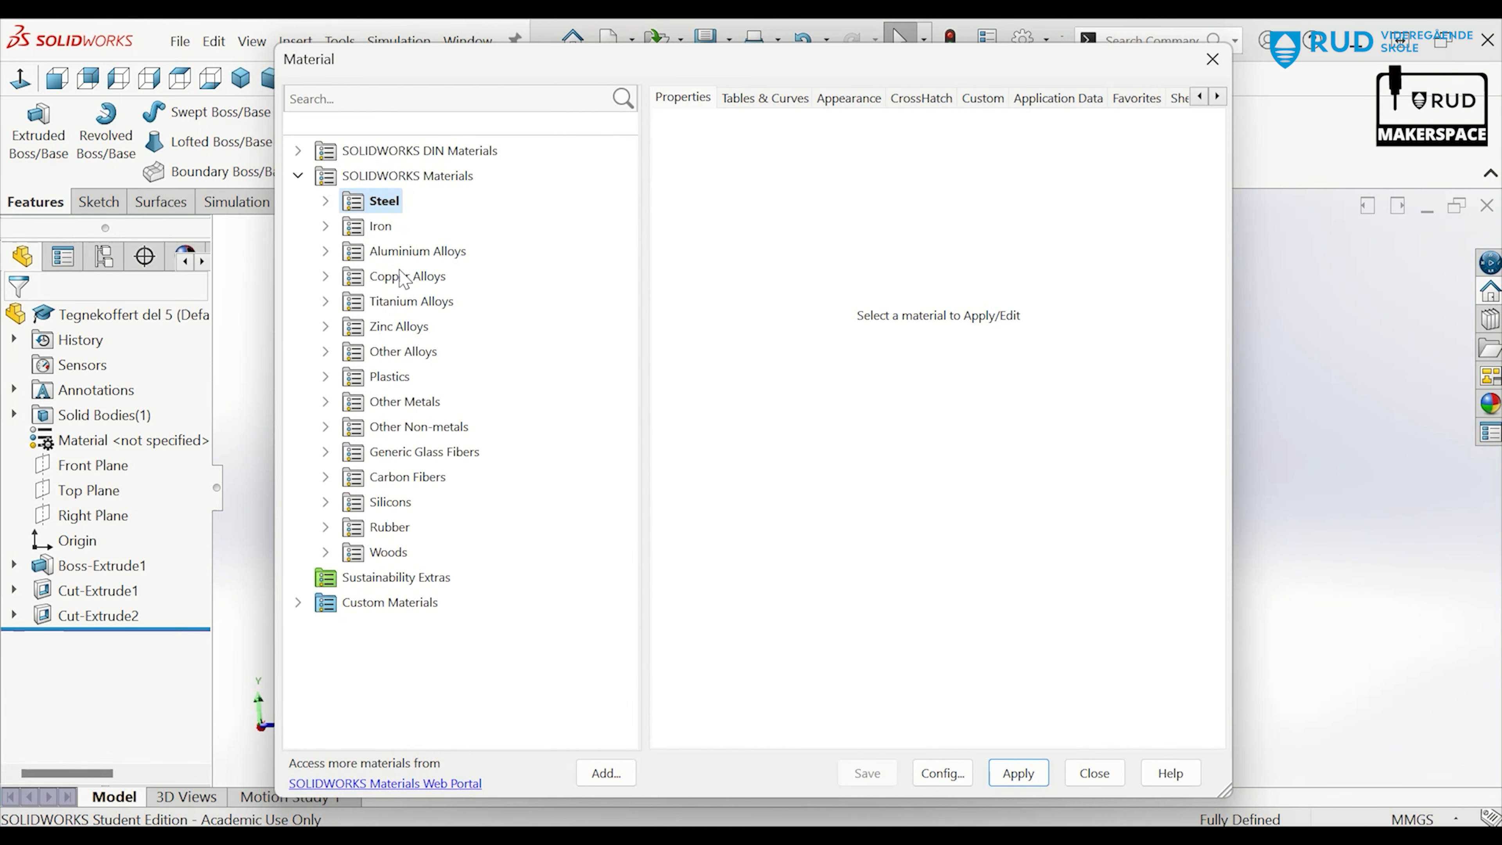
pyautogui.click(365, 382)
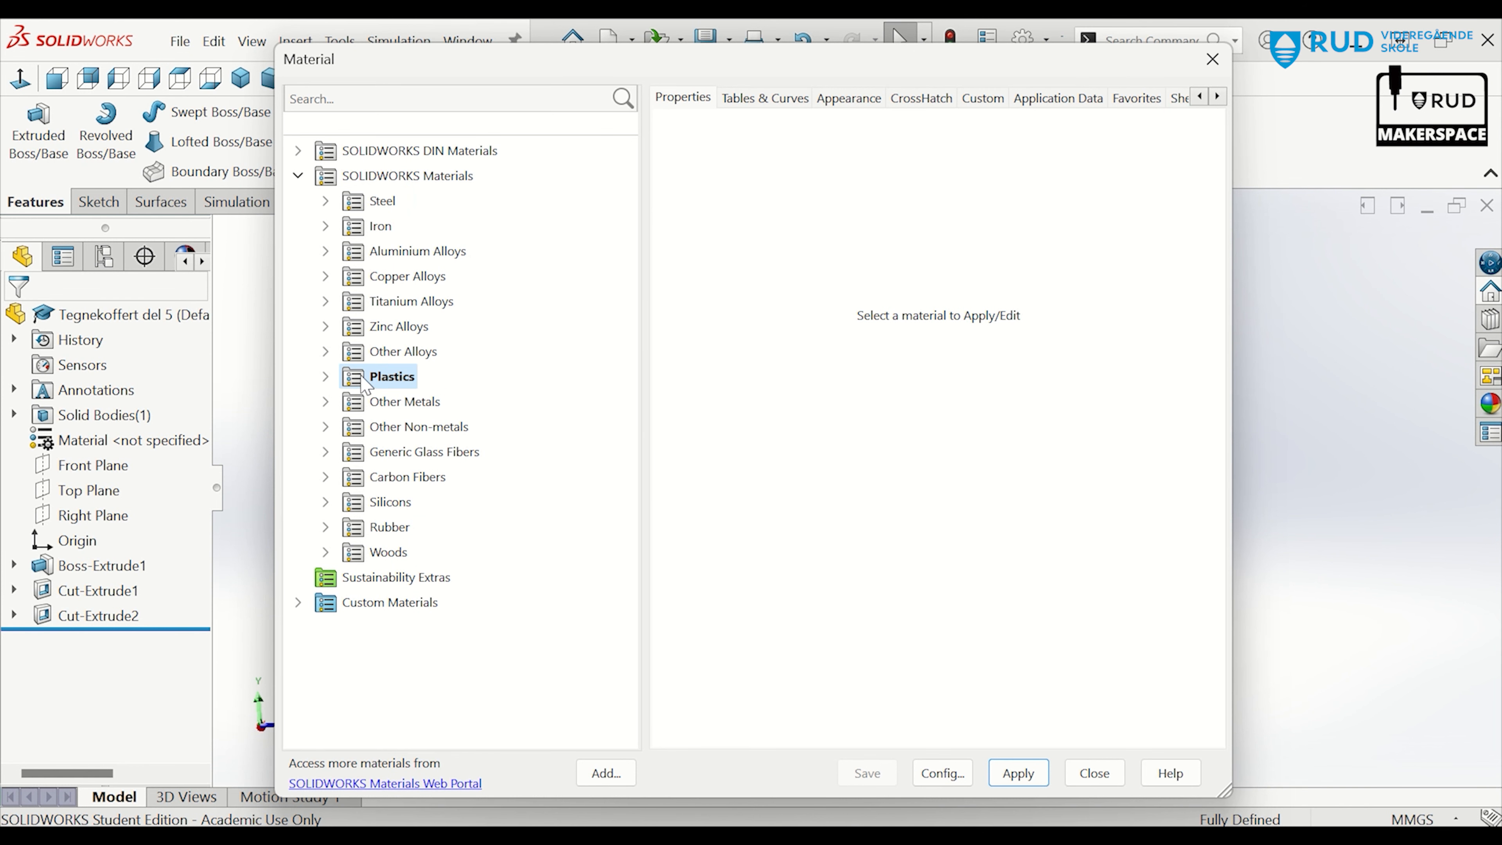
pyautogui.click(326, 378)
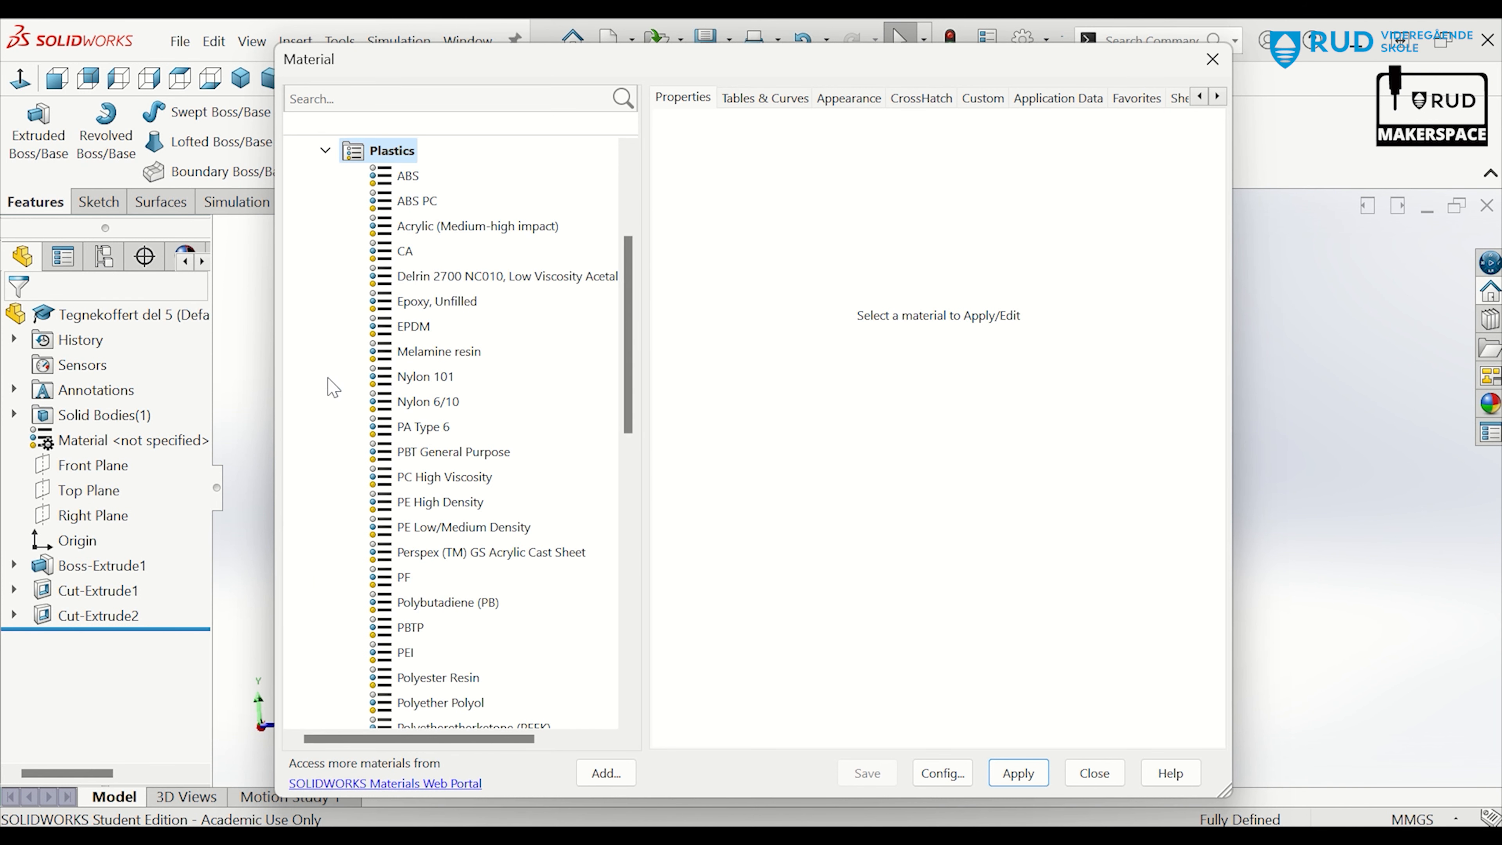
pyautogui.click(444, 227)
pyautogui.click(1018, 773)
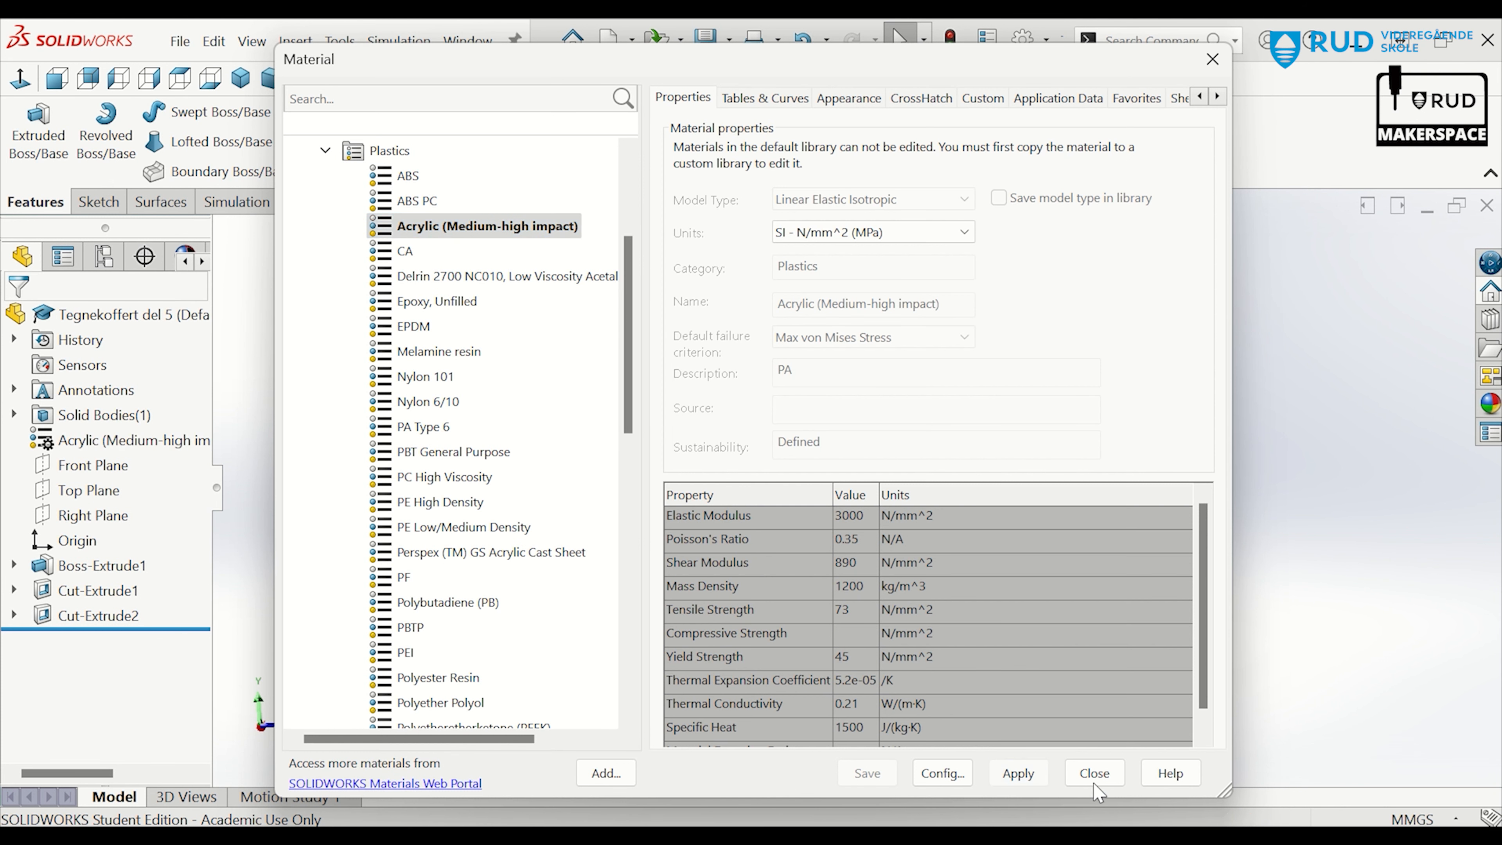
pyautogui.click(1094, 774)
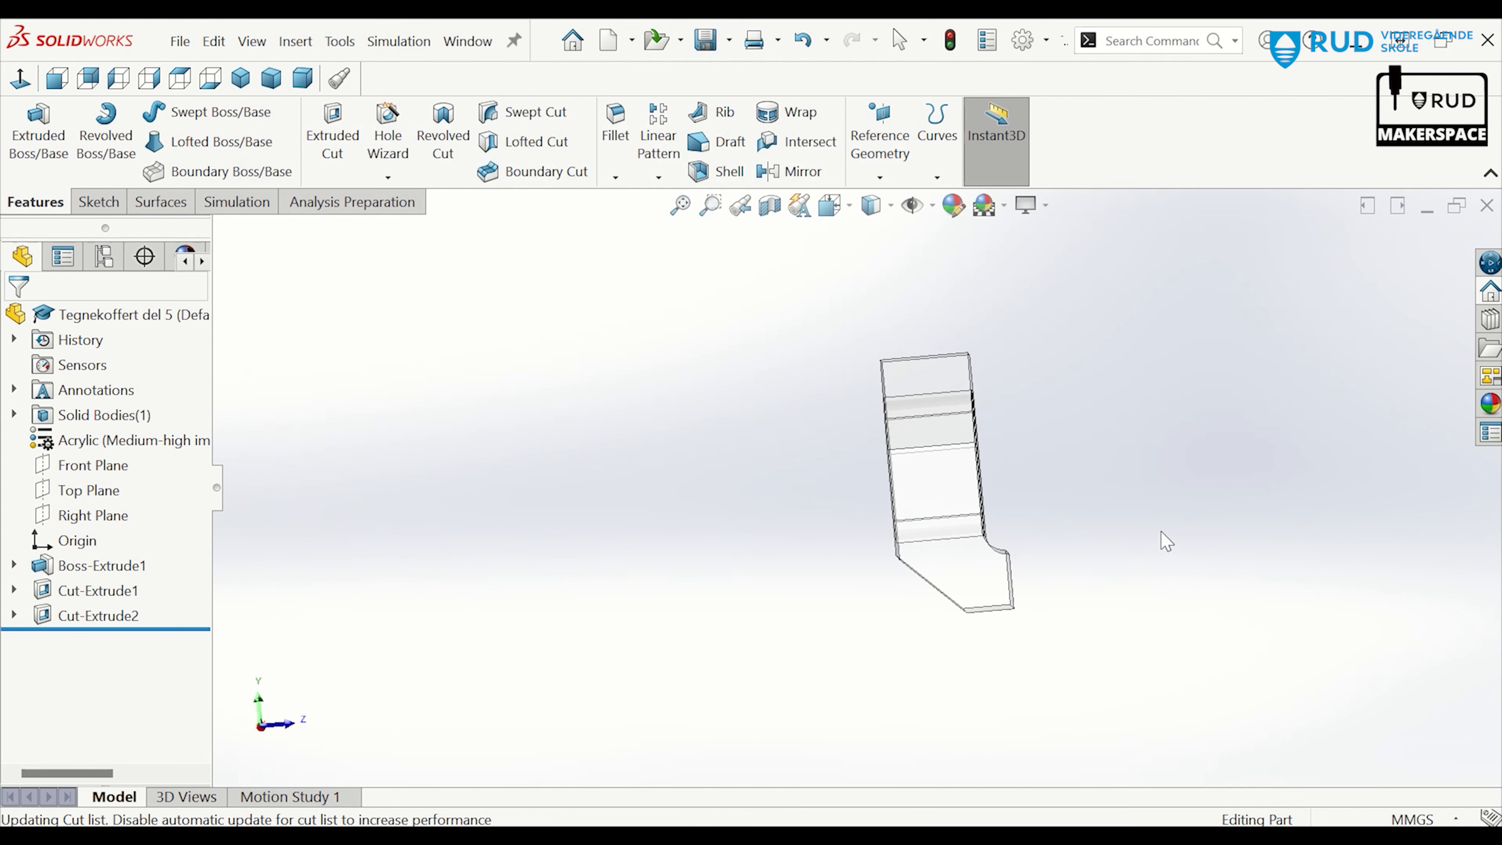
# Export the part as an STL file named "Tegnekoffert del 5" in the Del 5 folder
pyautogui.moveTo(1167, 537); pyautogui.dragTo(1160, 504, button='middle')
pyautogui.scroll(1, 1160, 503)
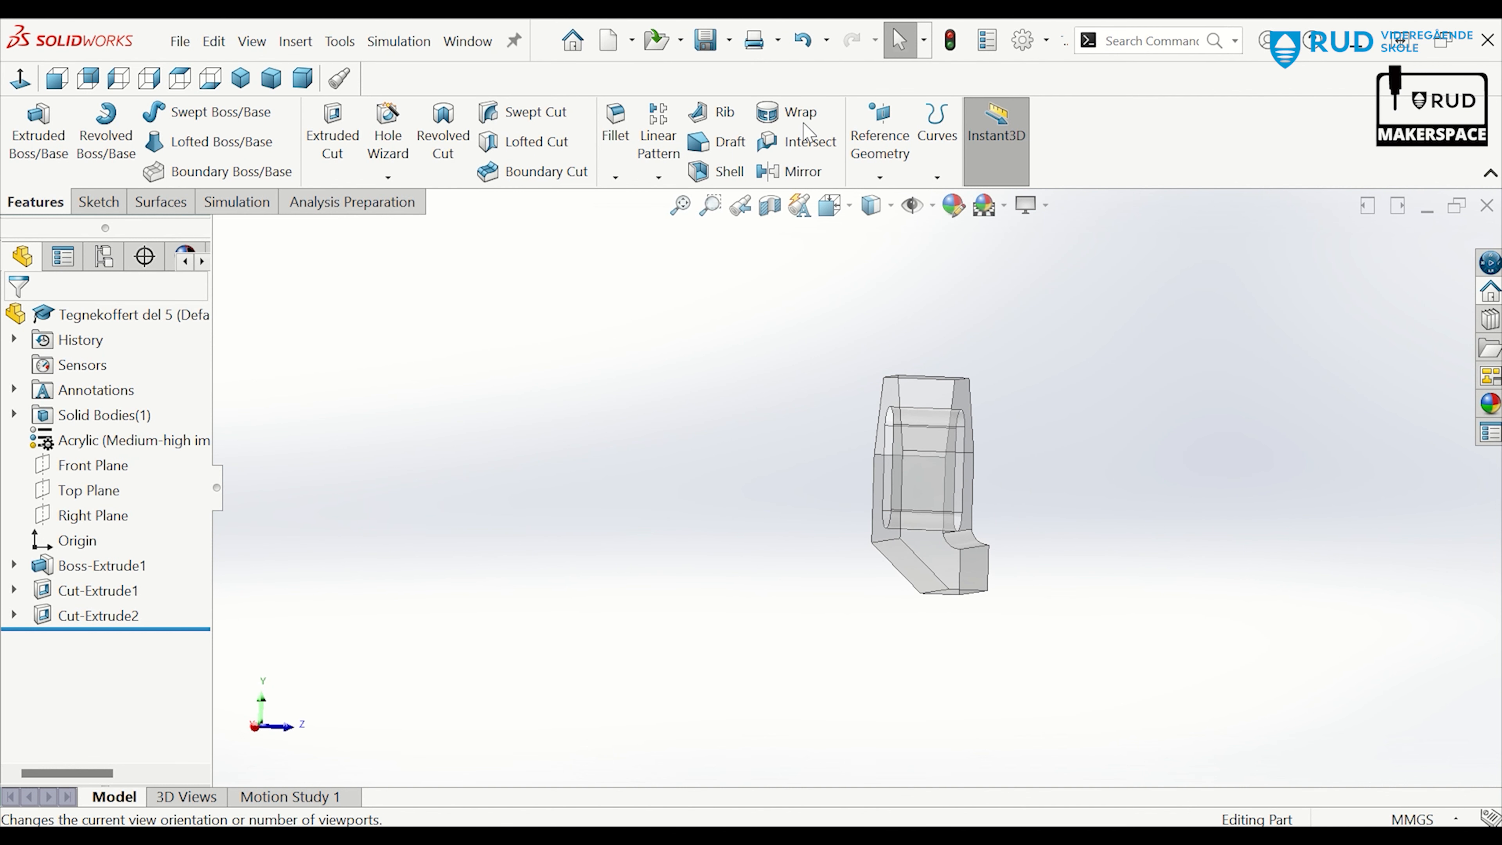
pyautogui.click(730, 39)
pyautogui.click(737, 107)
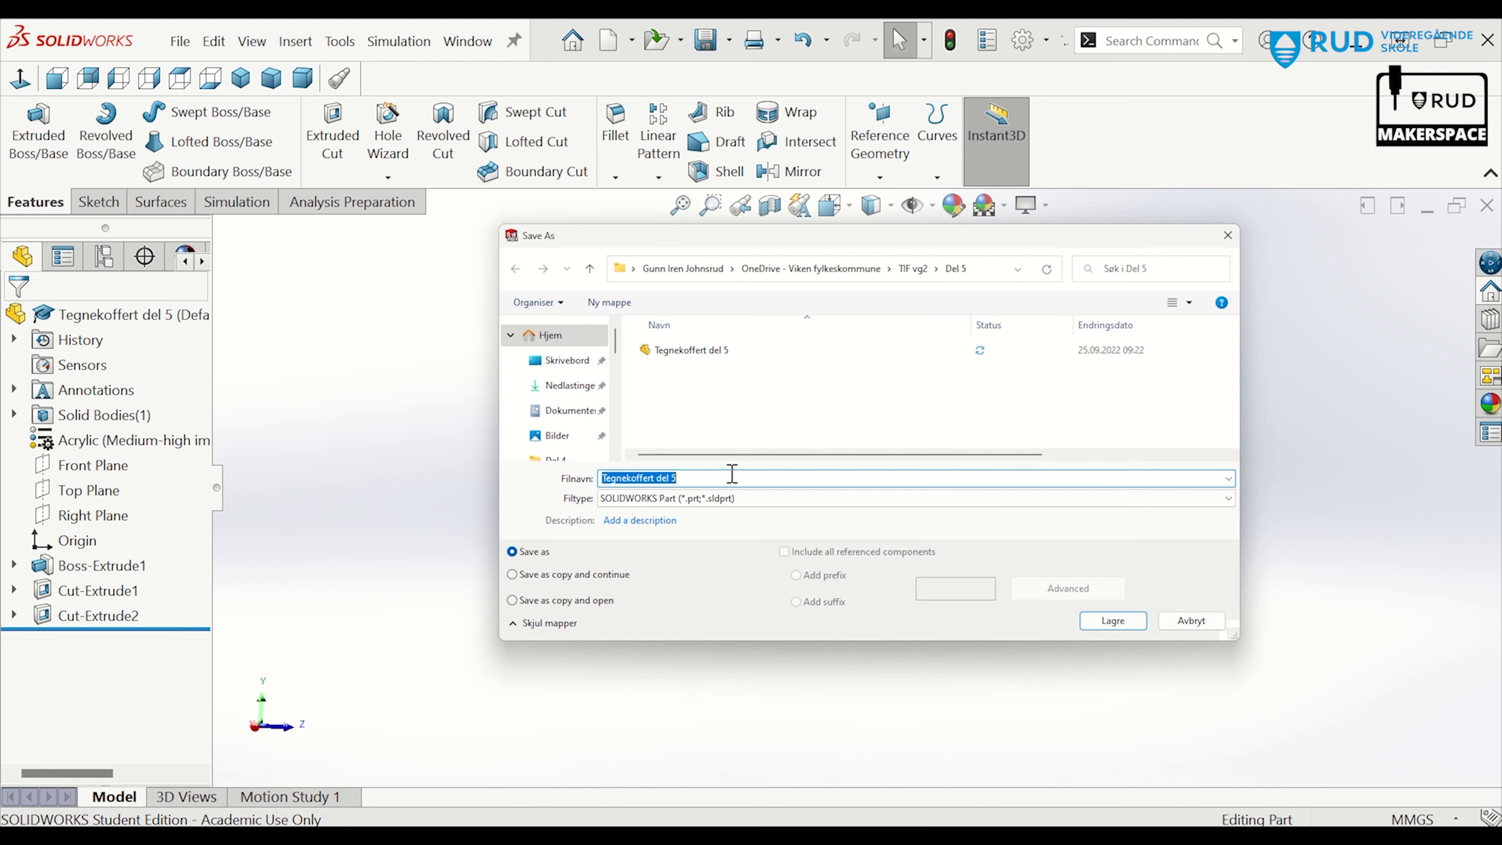
pyautogui.click(721, 499)
pyautogui.scroll(-1, 719, 599)
pyautogui.scroll(-1, 719, 599)
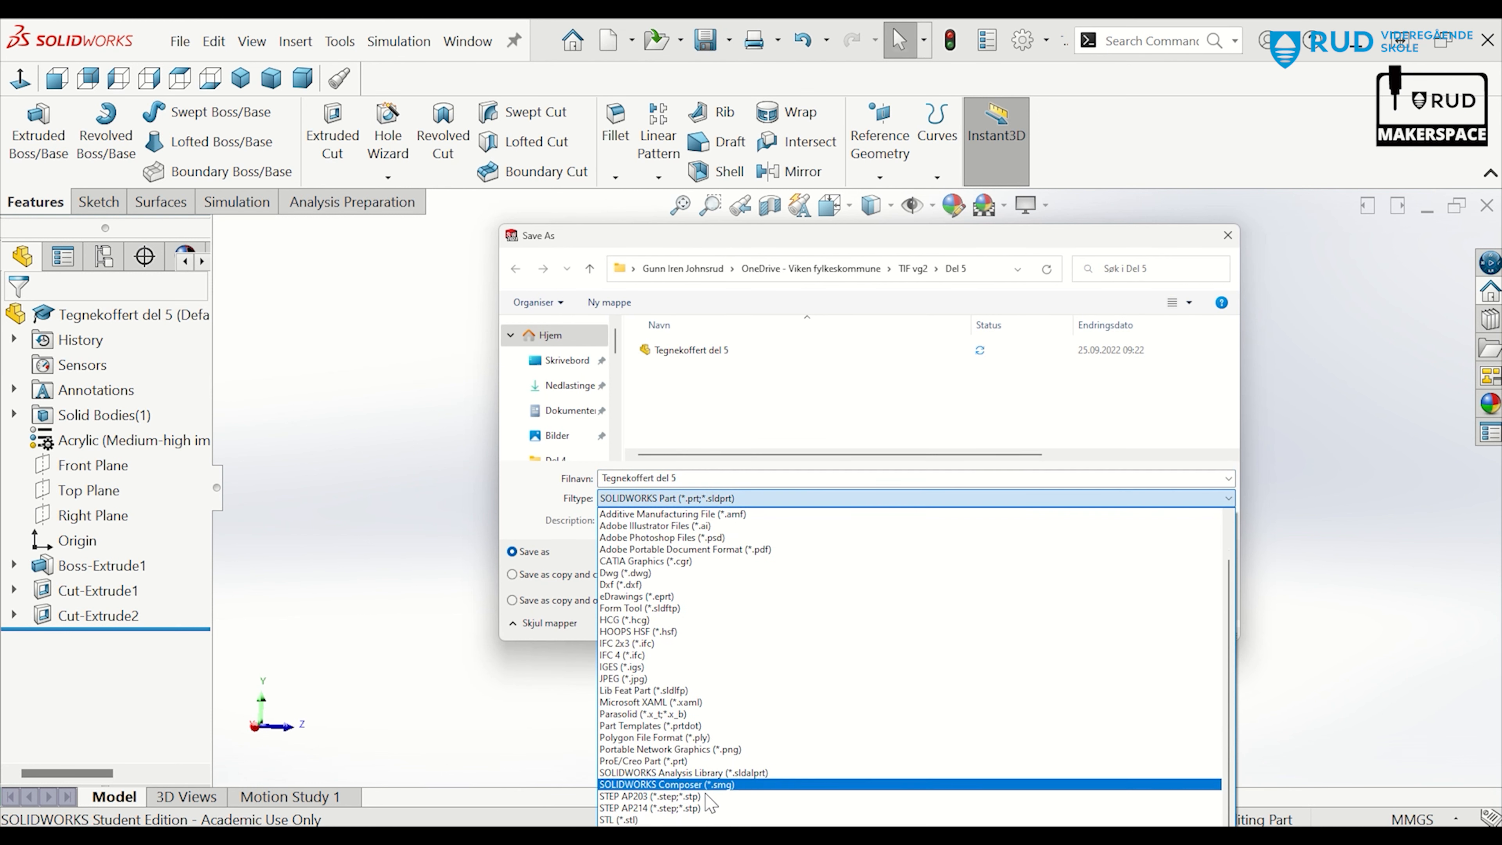
pyautogui.click(669, 795)
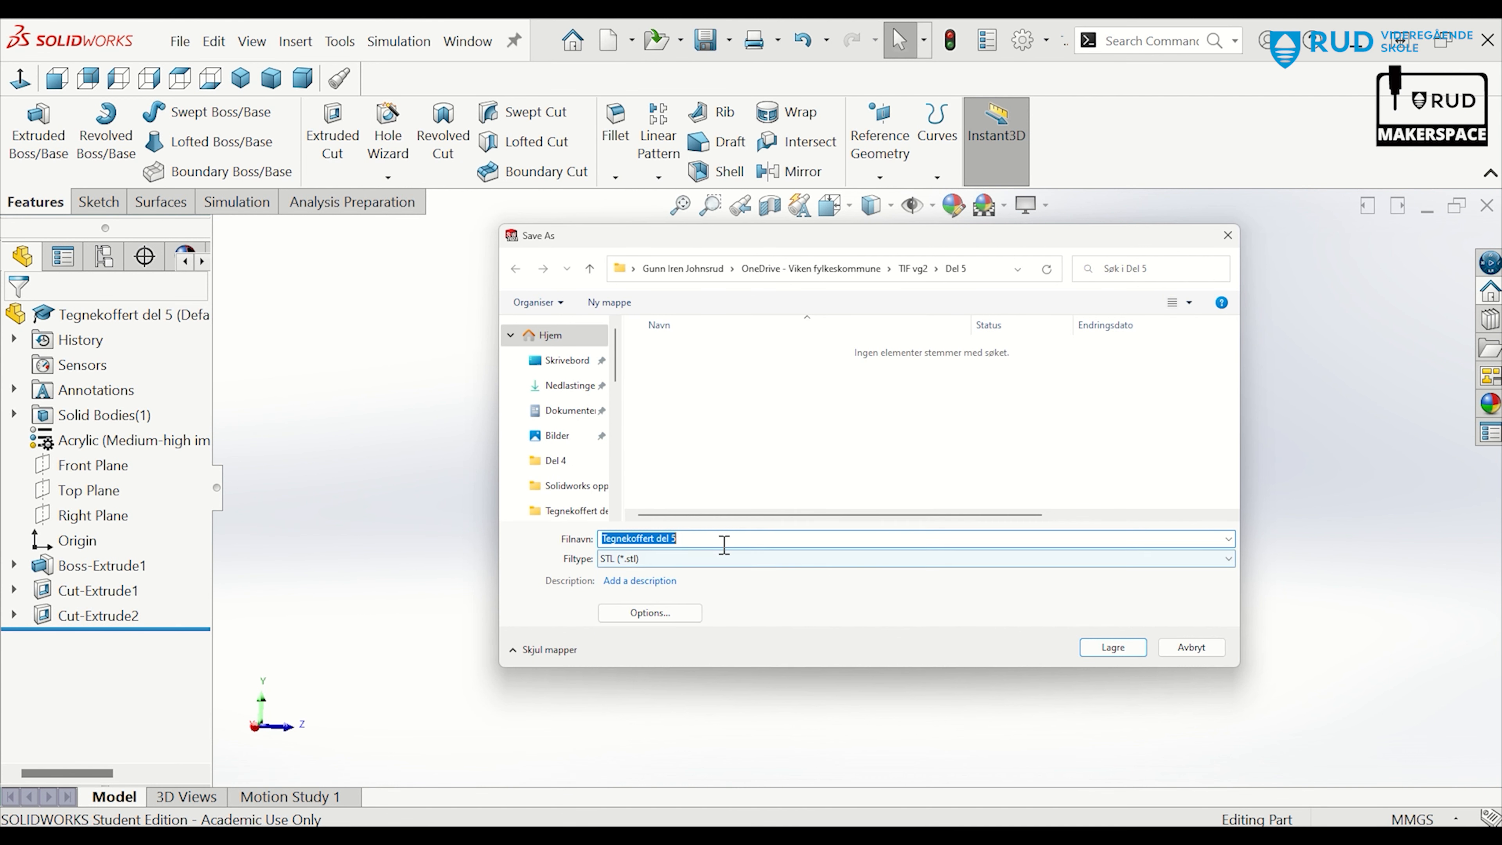
pyautogui.click(1113, 648)
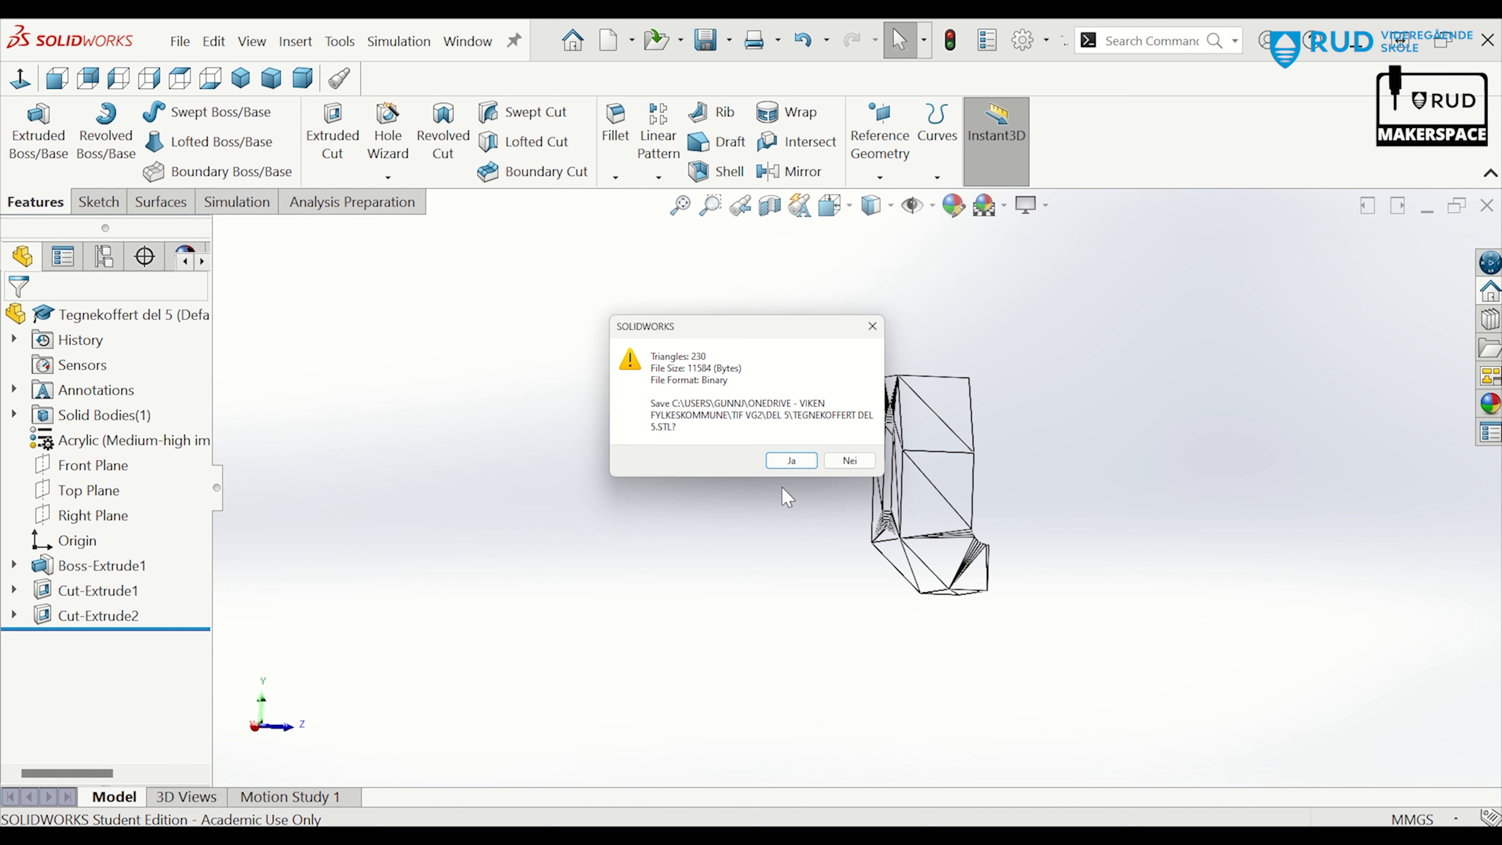
pyautogui.click(800, 464)
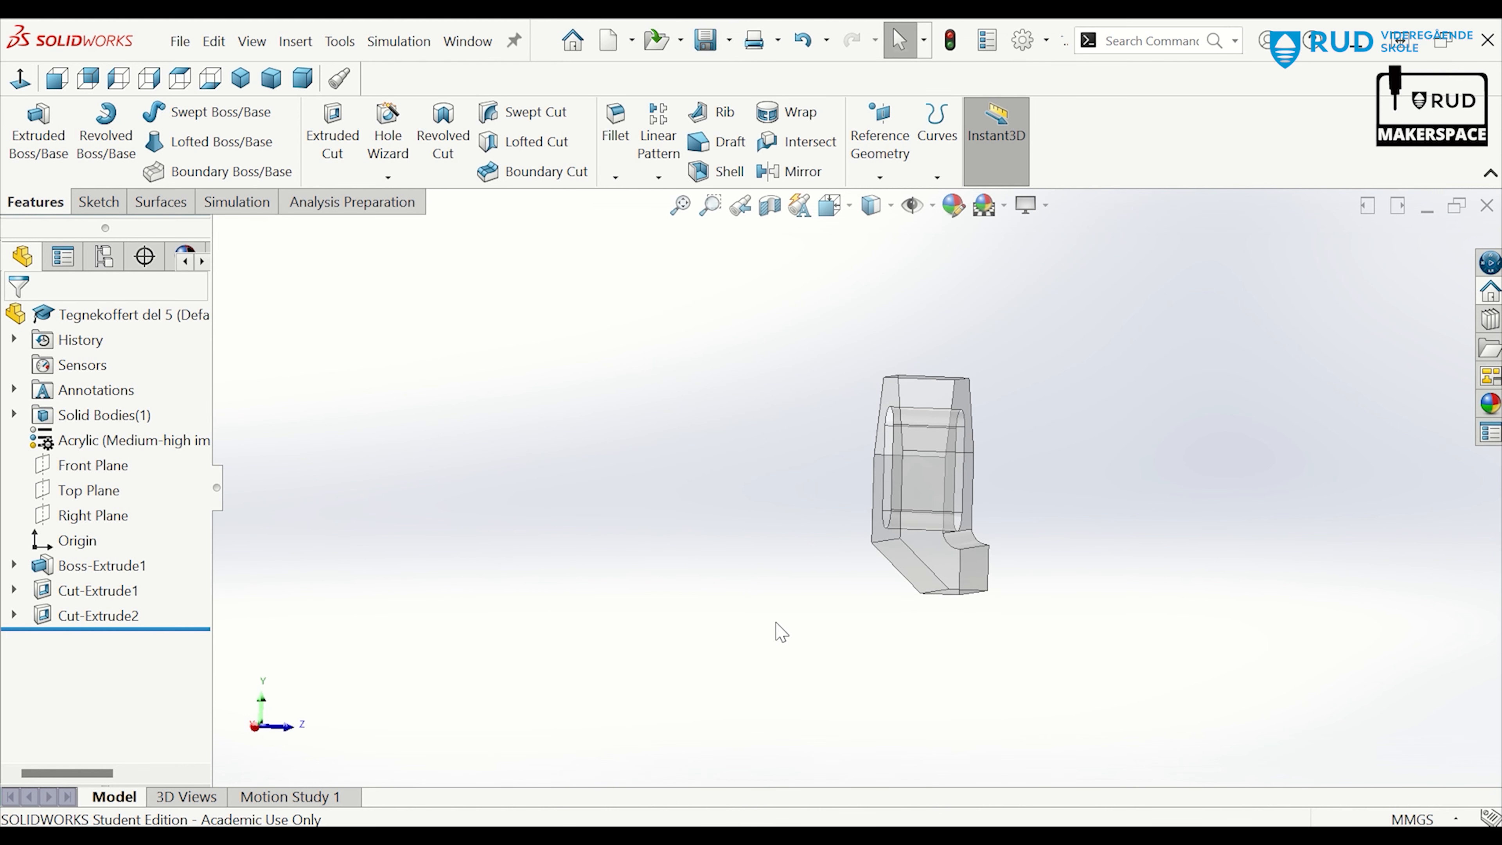
# Create a drawing from the part using the sheet format file Rud A4 2021 vs2.slddrt
pyautogui.moveTo(781, 632); pyautogui.dragTo(738, 607, button='middle')
pyautogui.click(180, 41)
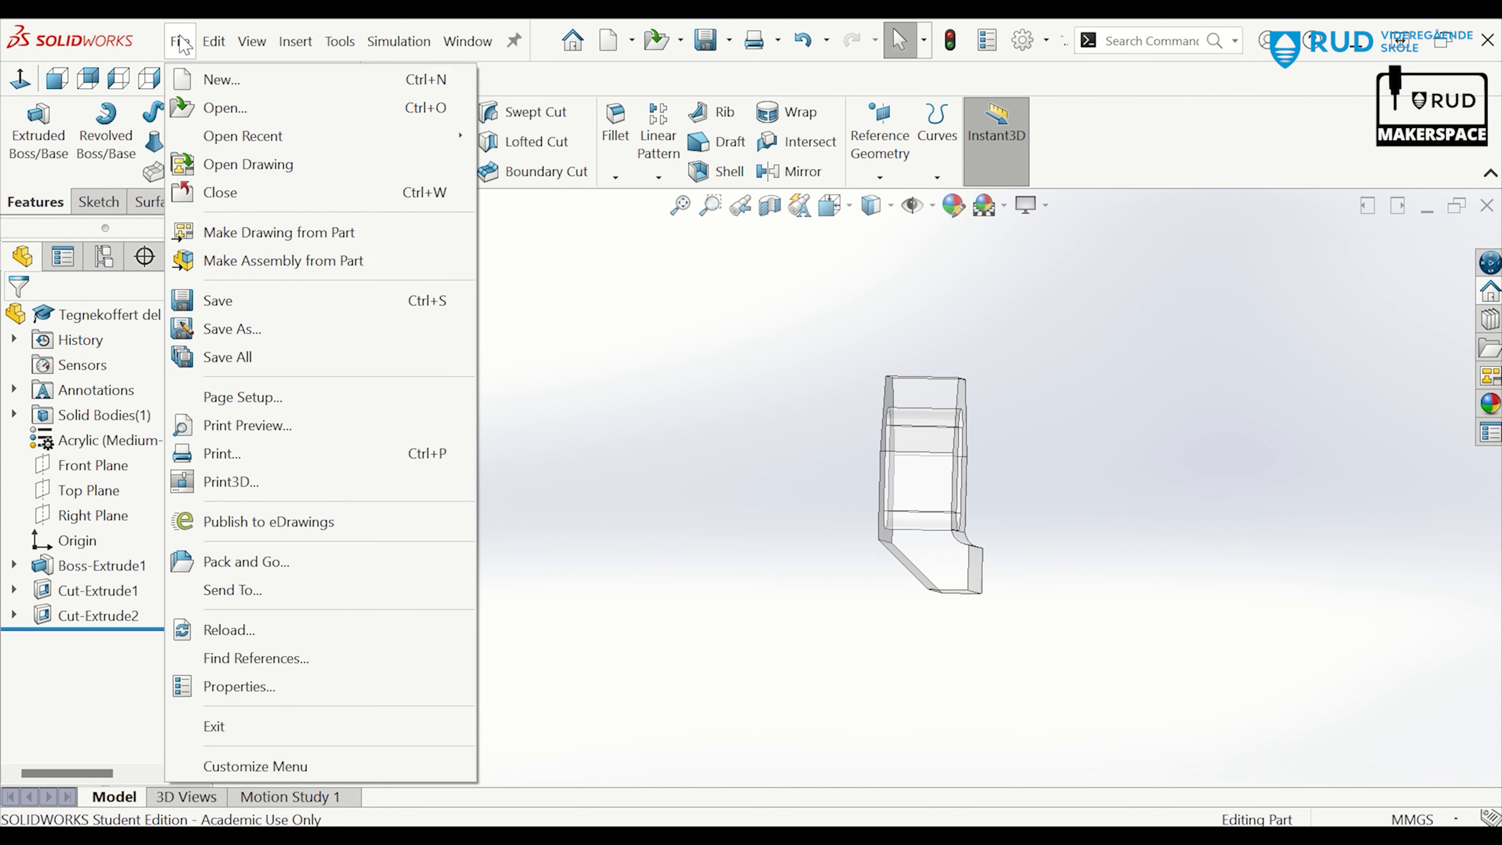
pyautogui.click(180, 41)
pyautogui.click(214, 42)
pyautogui.moveTo(181, 41)
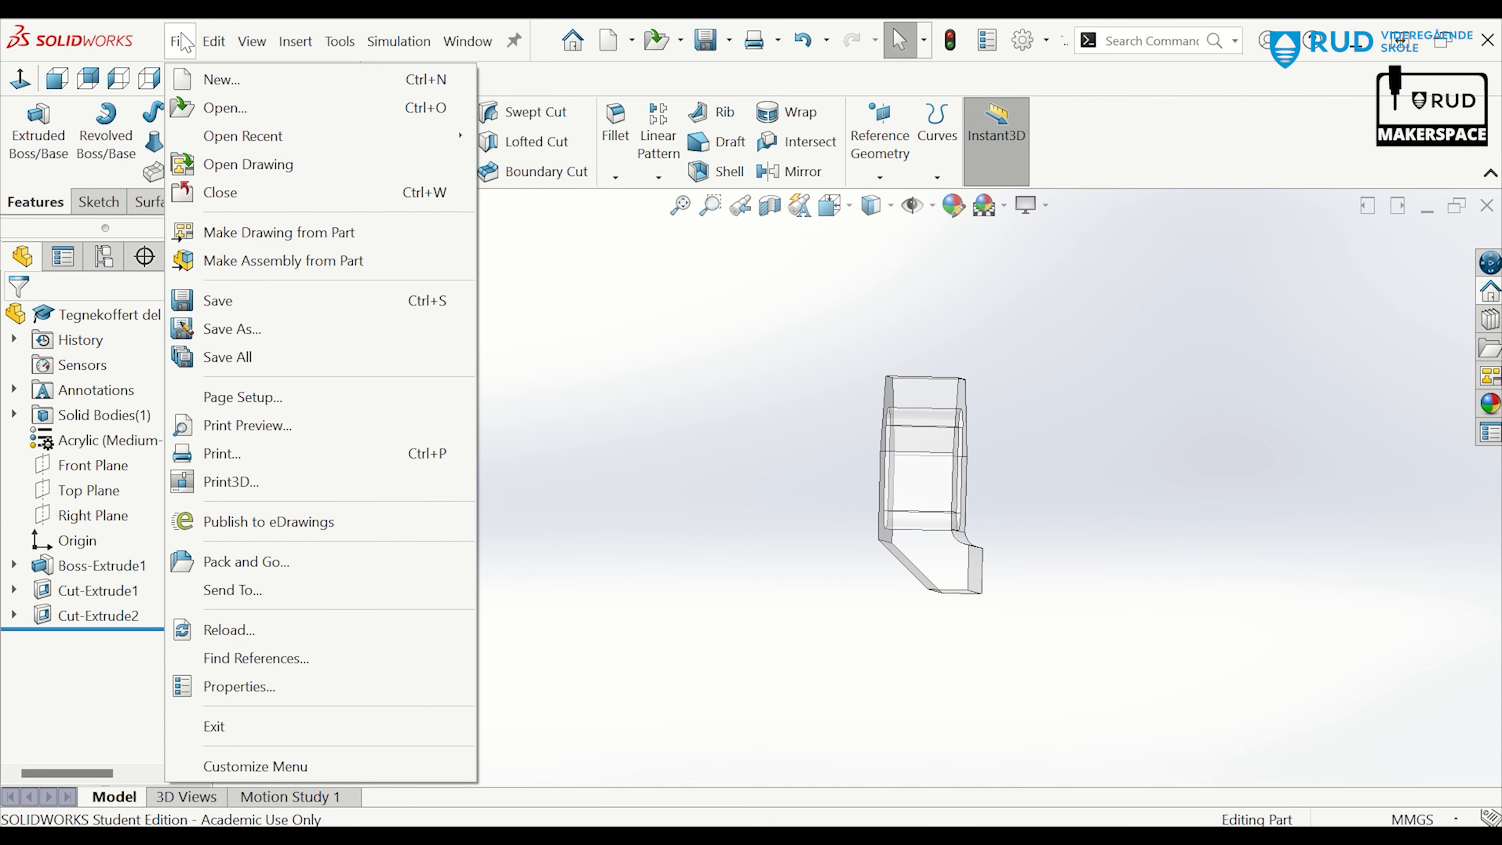
pyautogui.click(220, 236)
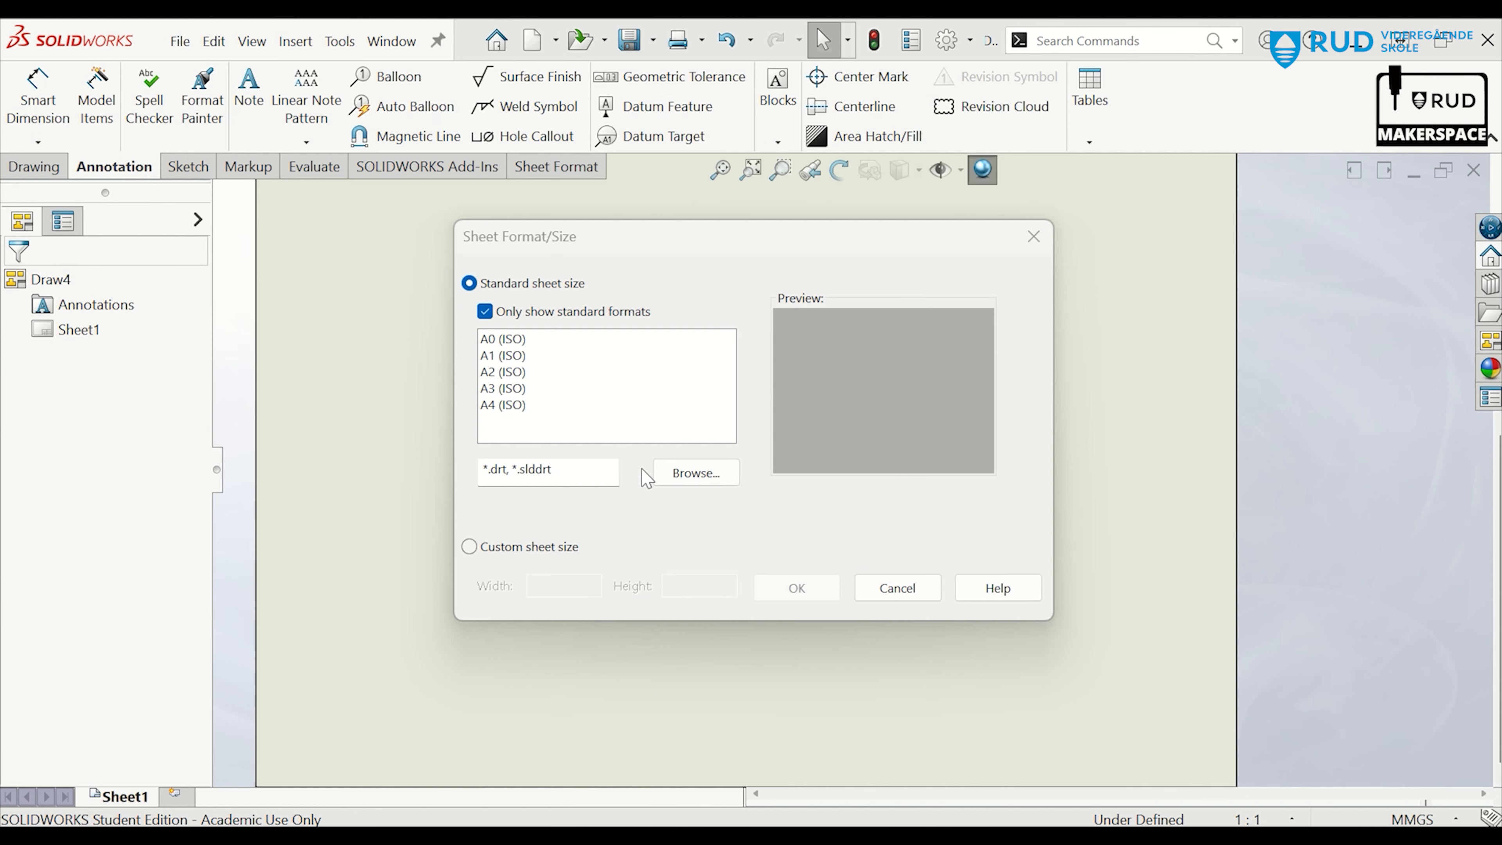
pyautogui.click(673, 473)
pyautogui.scroll(-3, 704, 435)
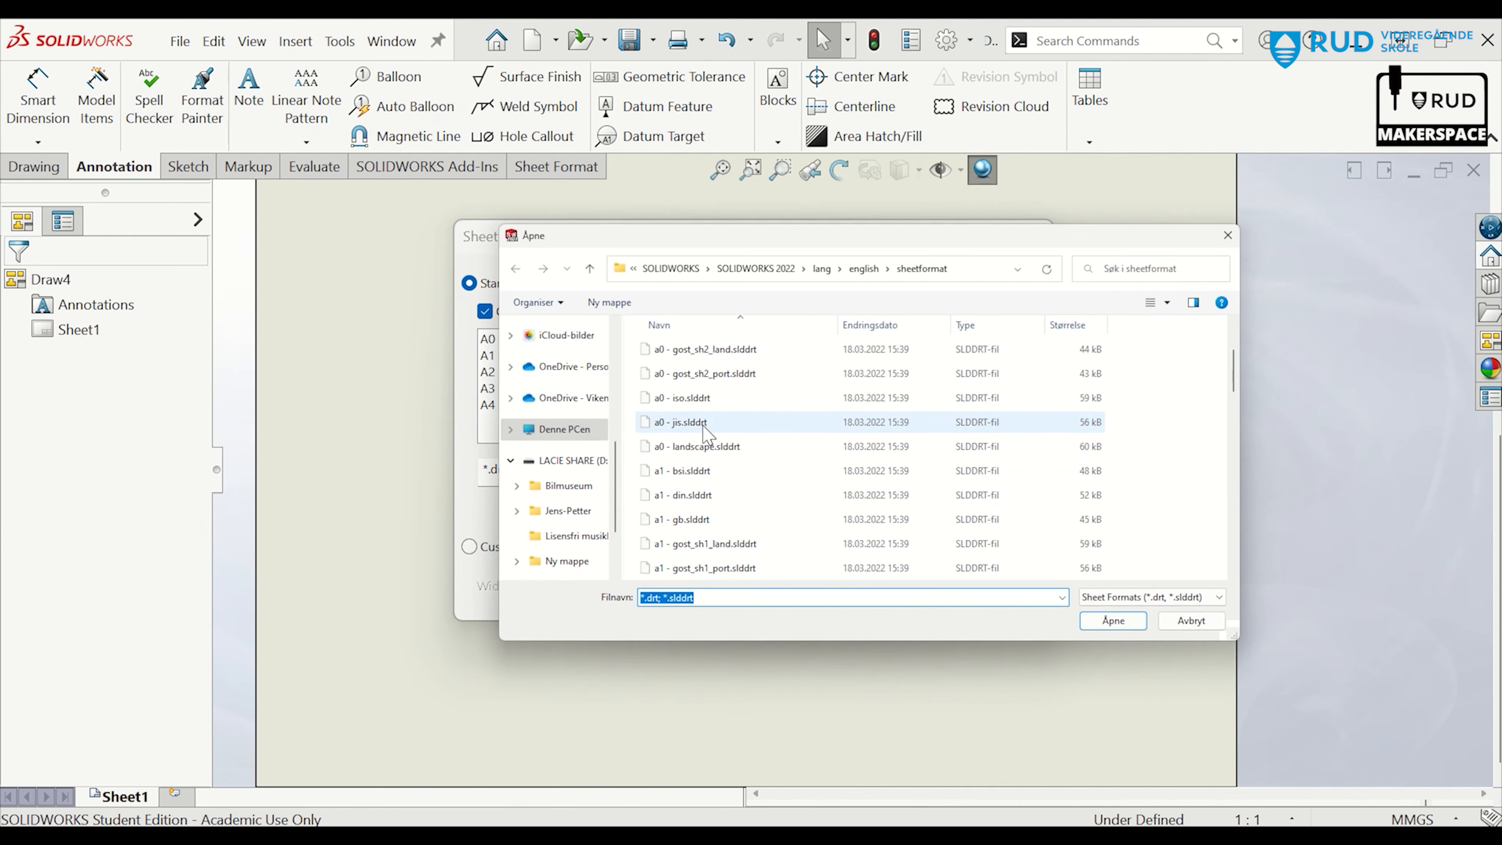
pyautogui.click(724, 570)
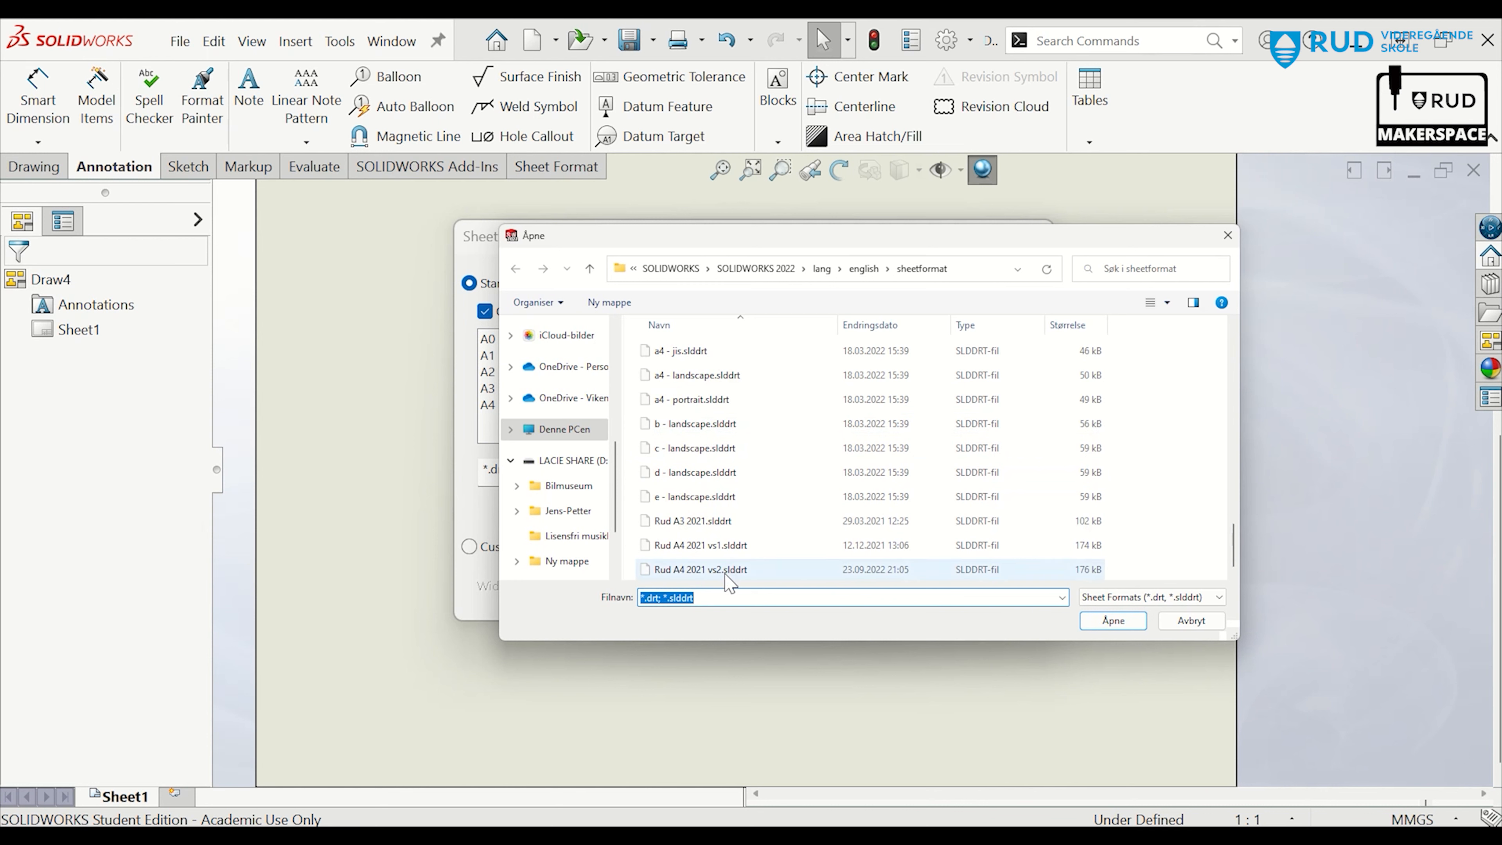
pyautogui.click(1102, 626)
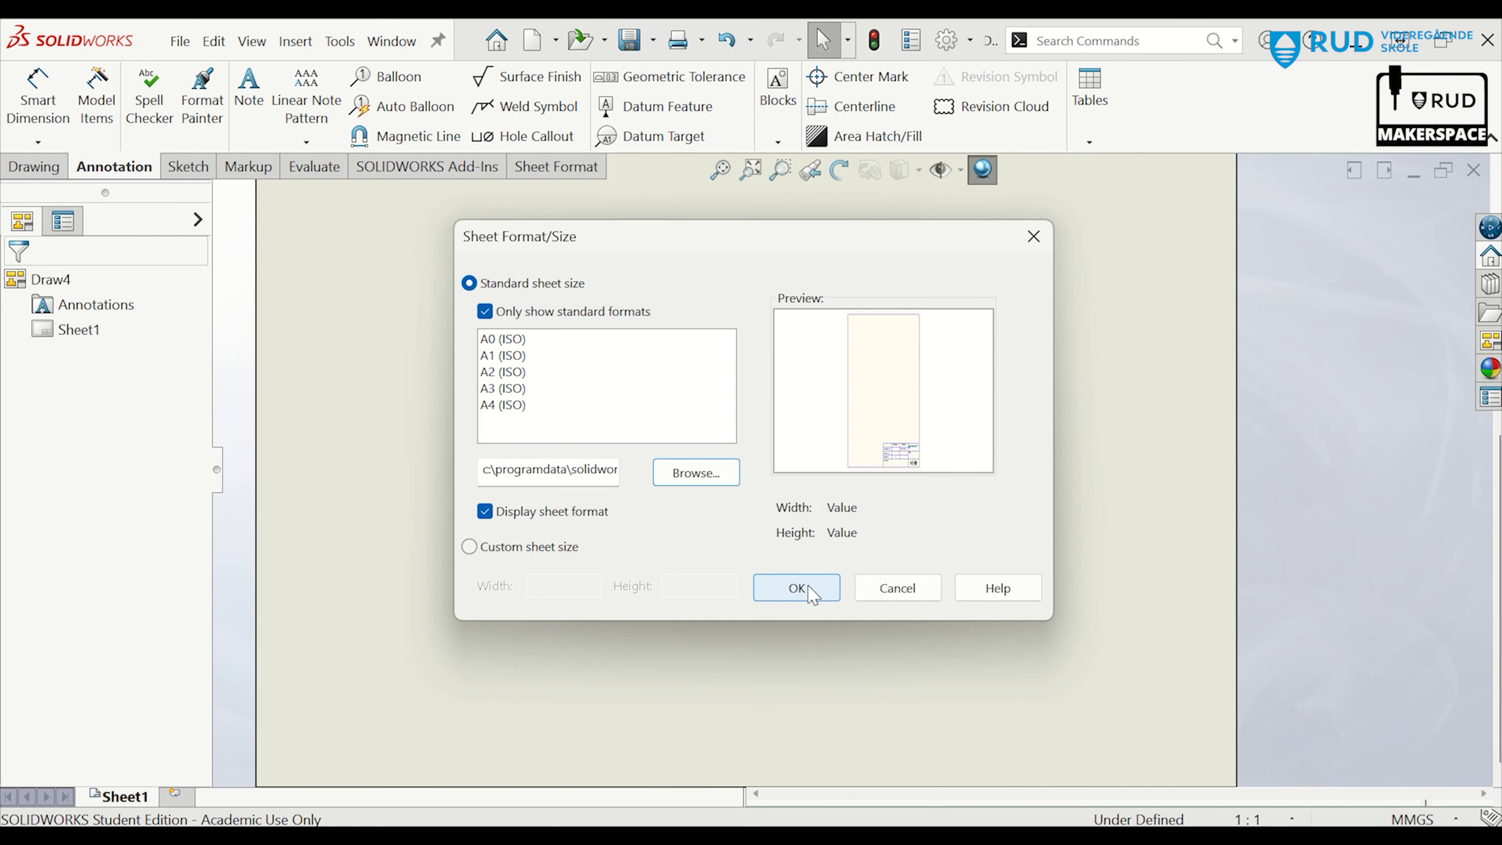
pyautogui.click(810, 589)
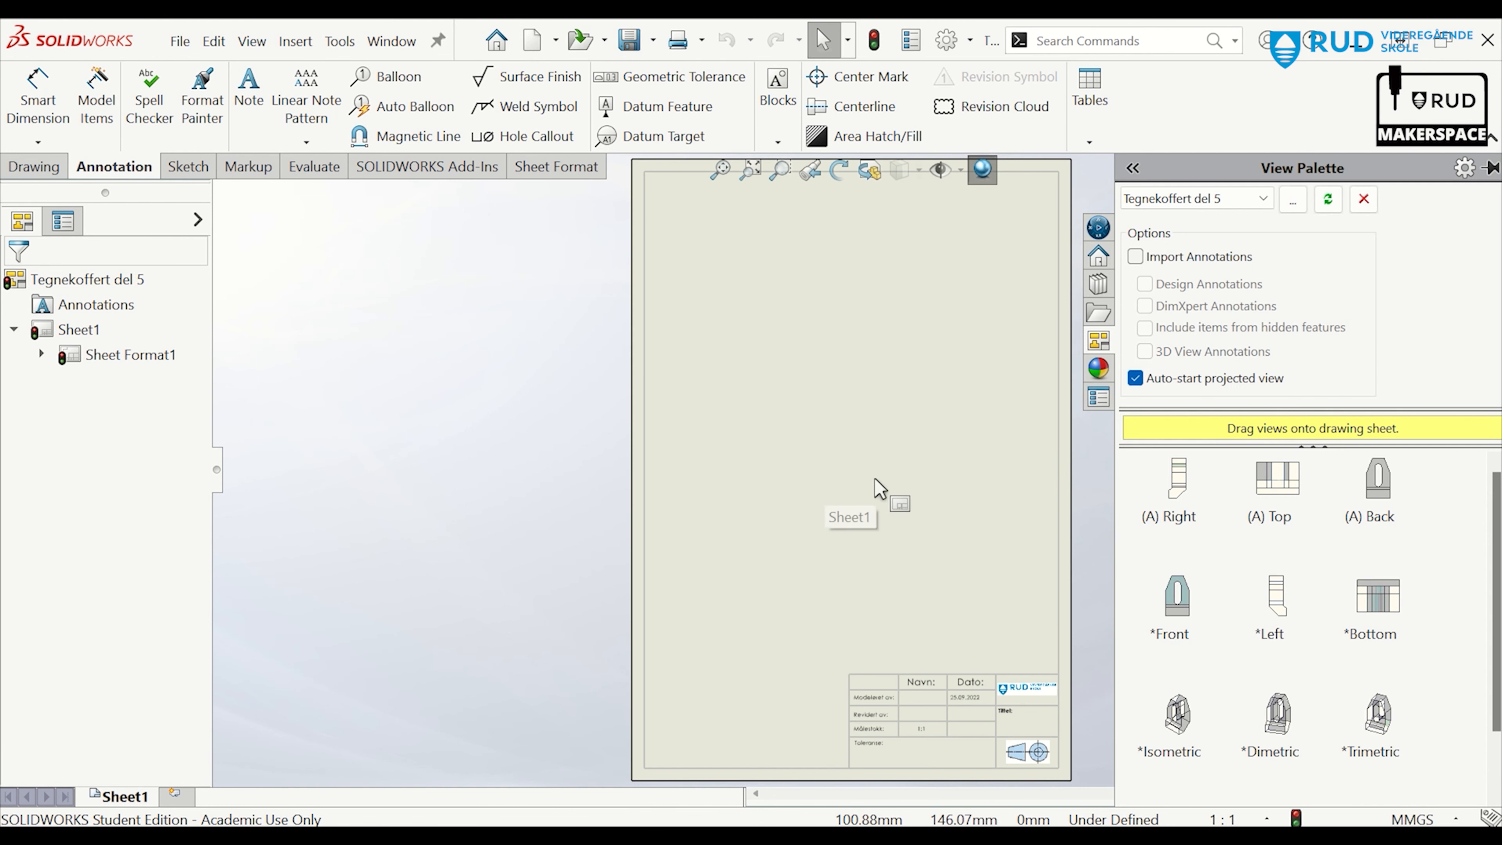
# Place the front view in the sheet's upper left area, with projected views to its right and below it
pyautogui.scroll(-1, 1025, 387)
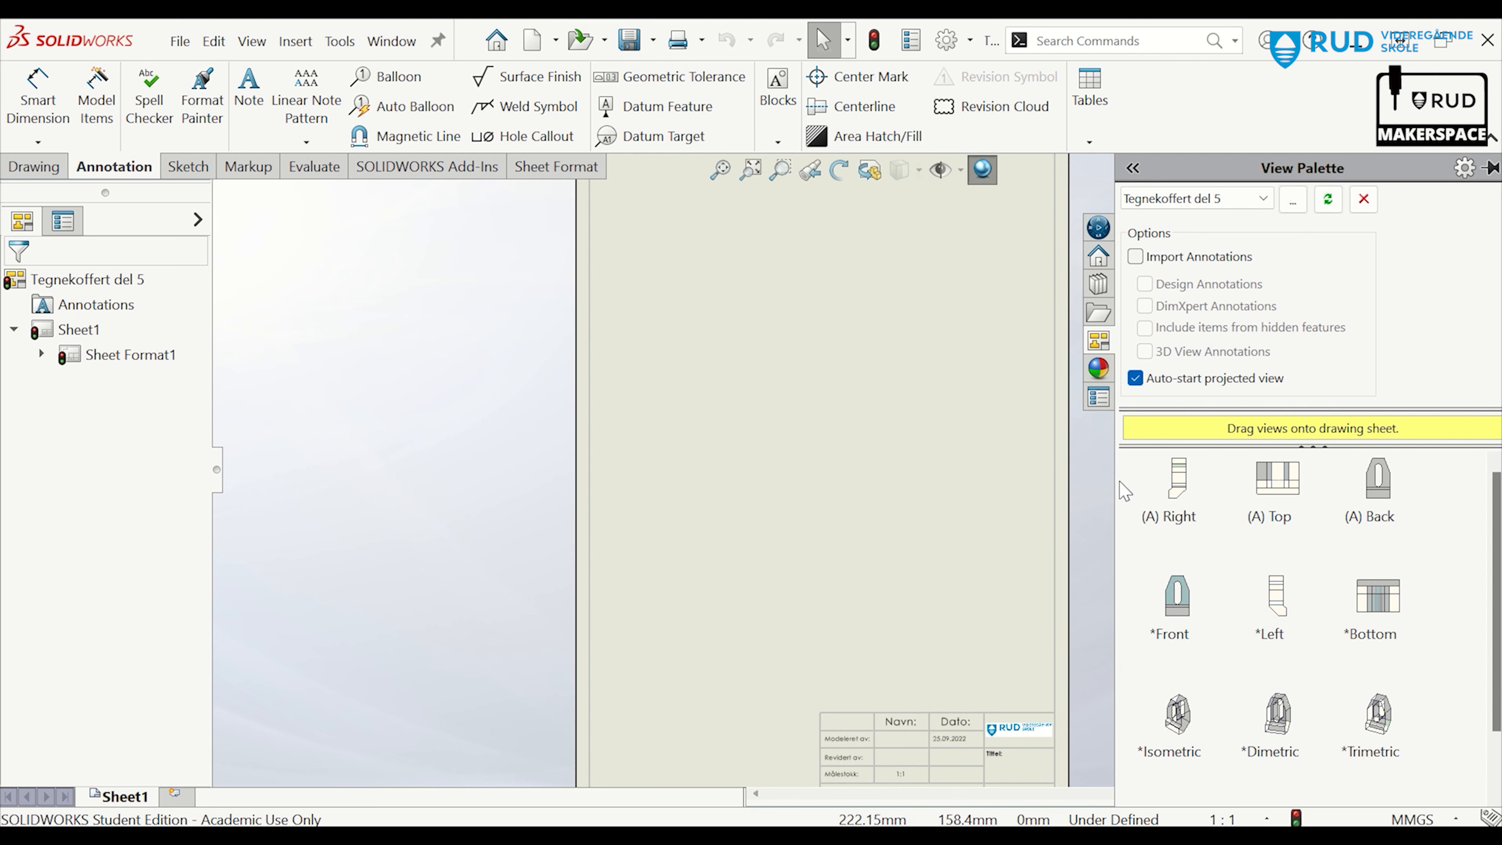
pyautogui.press('f')
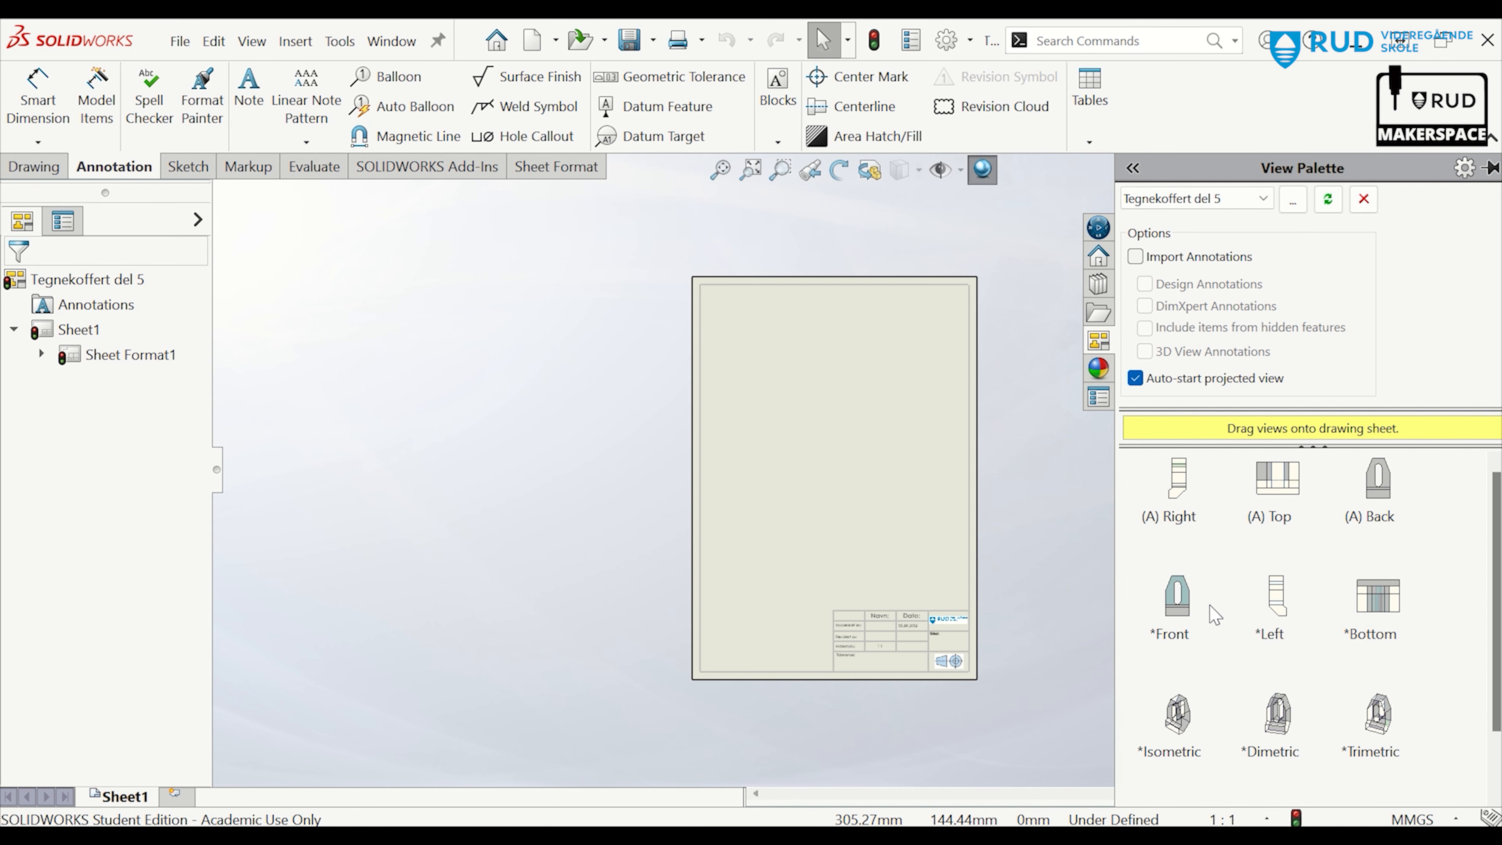
pyautogui.moveTo(1141, 577); pyautogui.dragTo(793, 382)
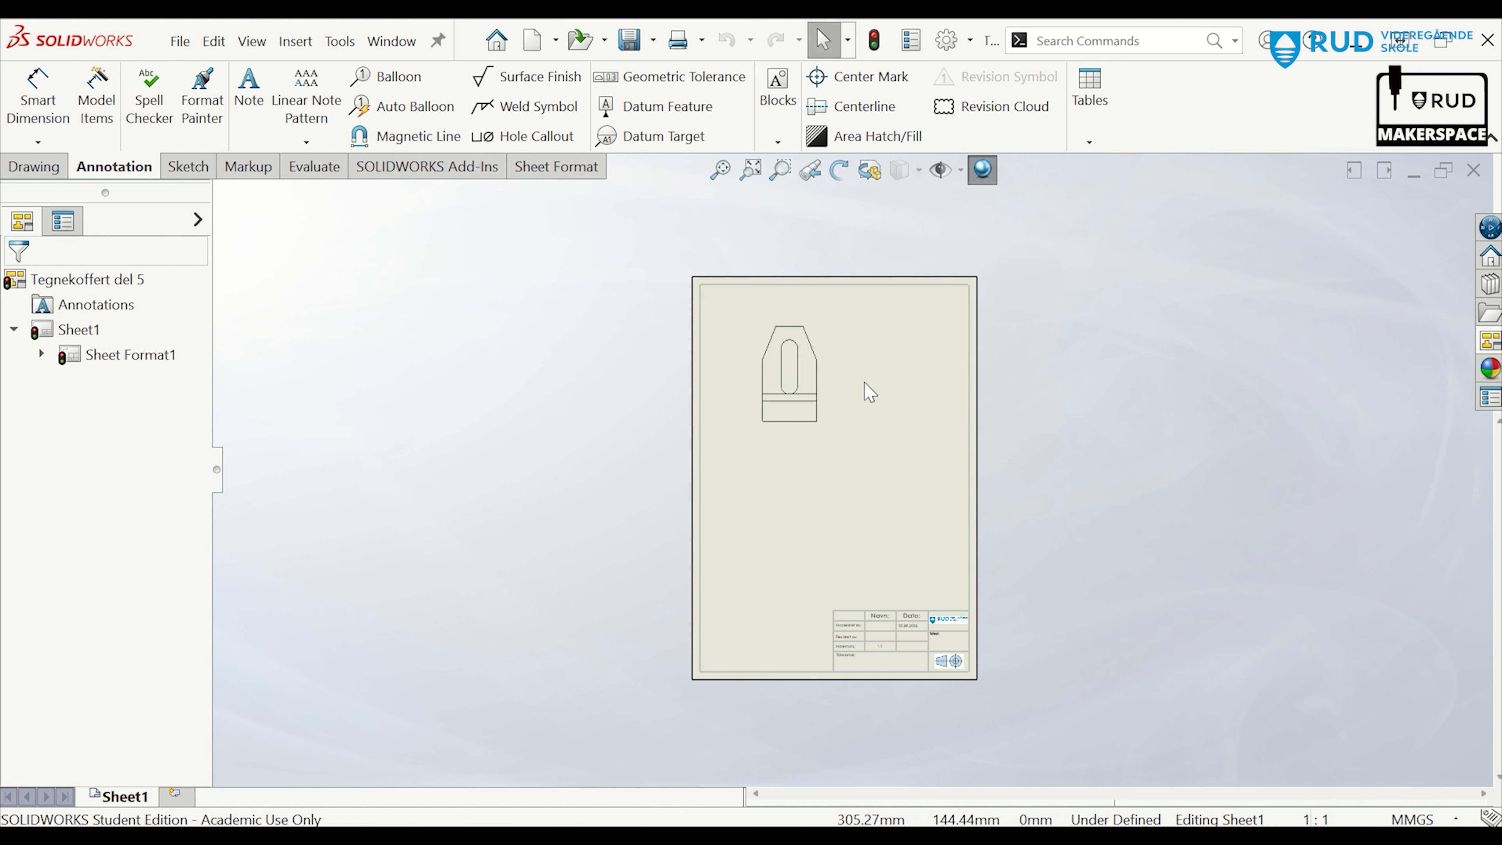
pyautogui.click(902, 390)
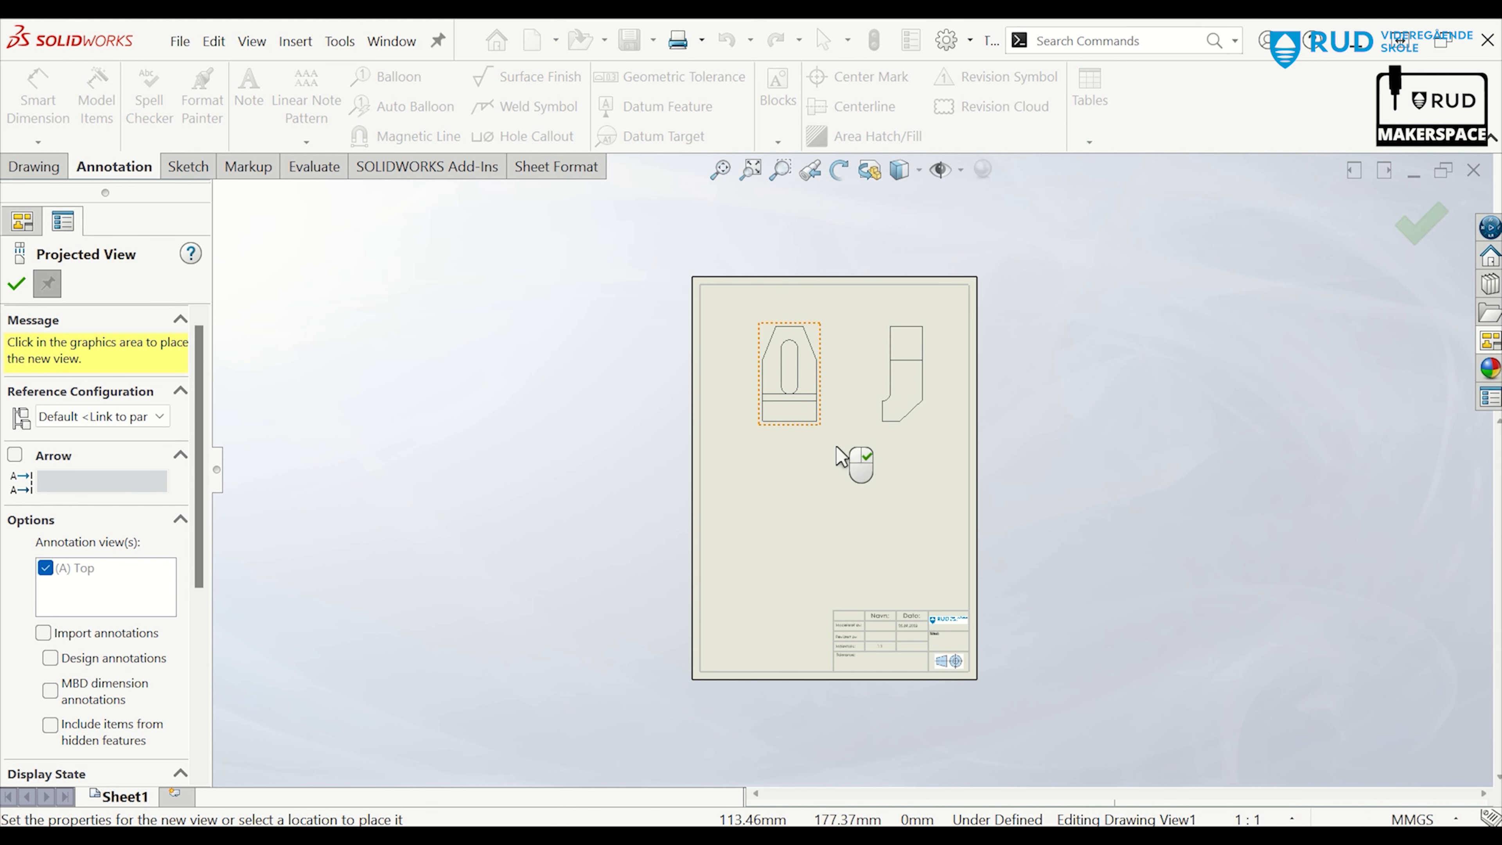
pyautogui.click(809, 508)
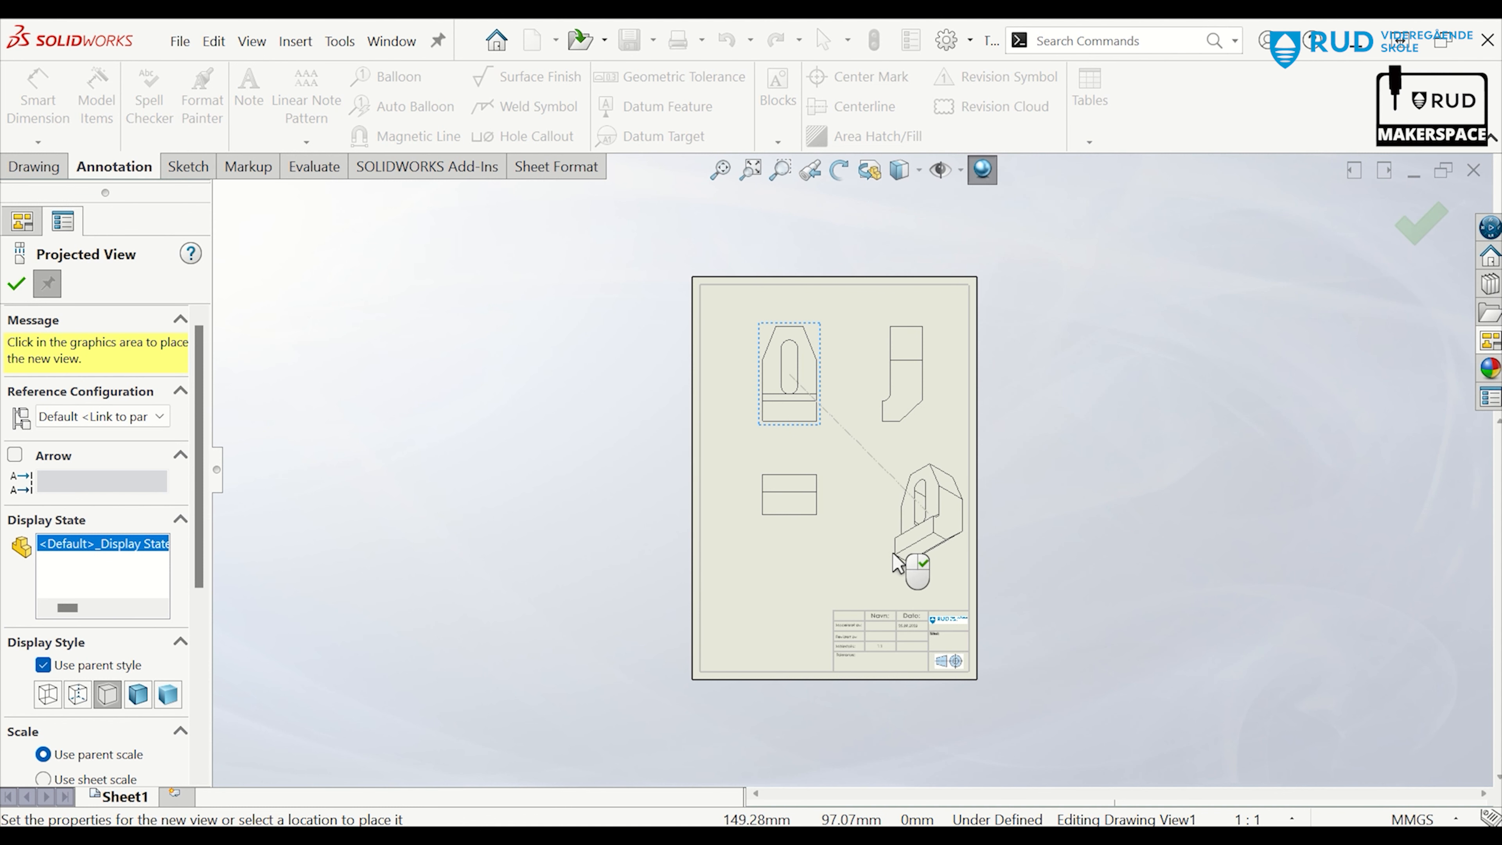
pyautogui.press('Escape')
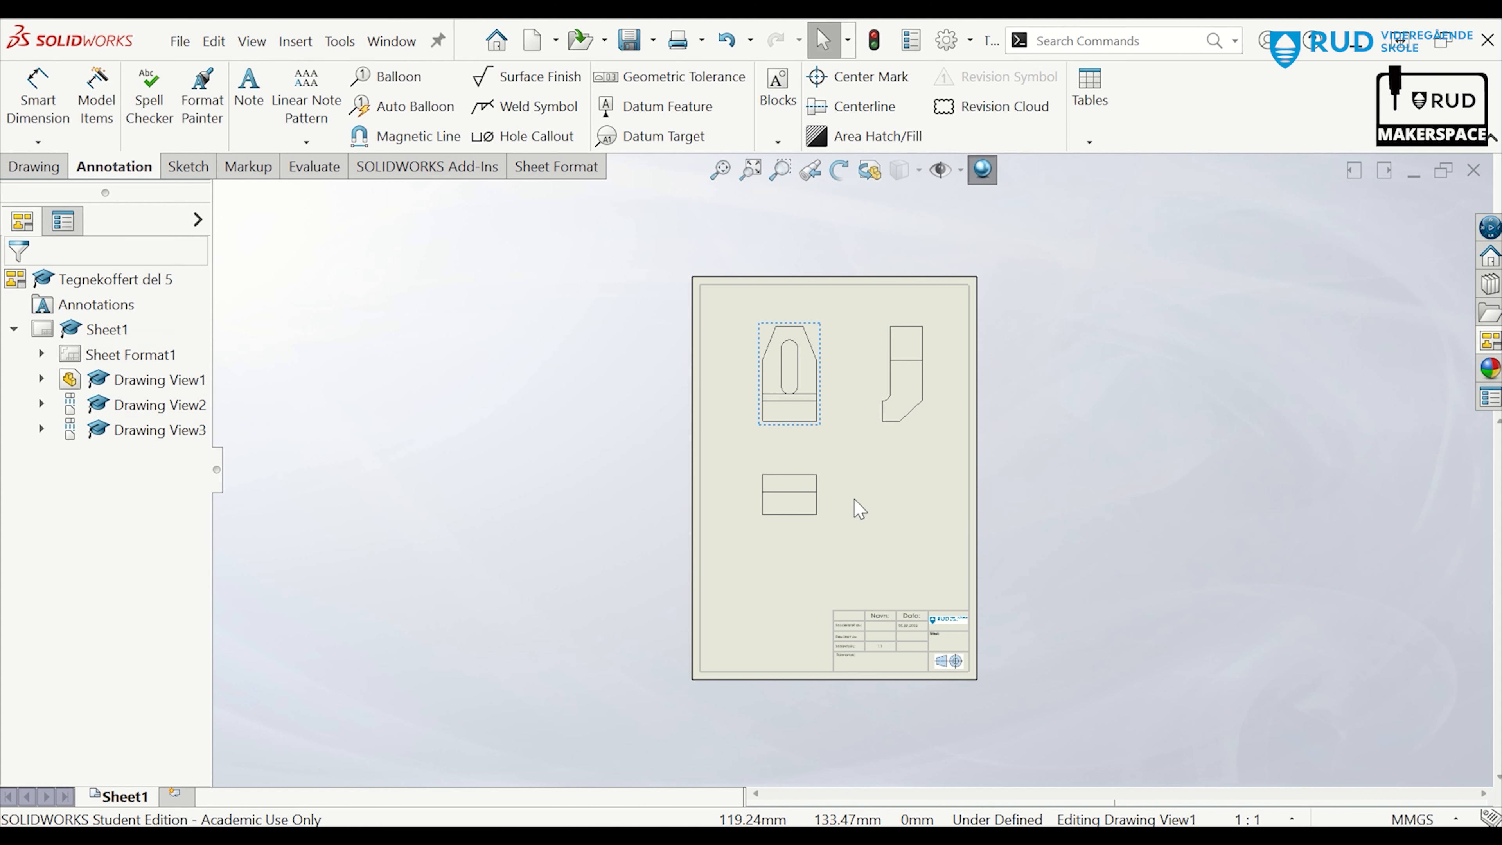
# Add a dimetric view above the title block and display it as shaded with edges
pyautogui.scroll(-1, 856, 493)
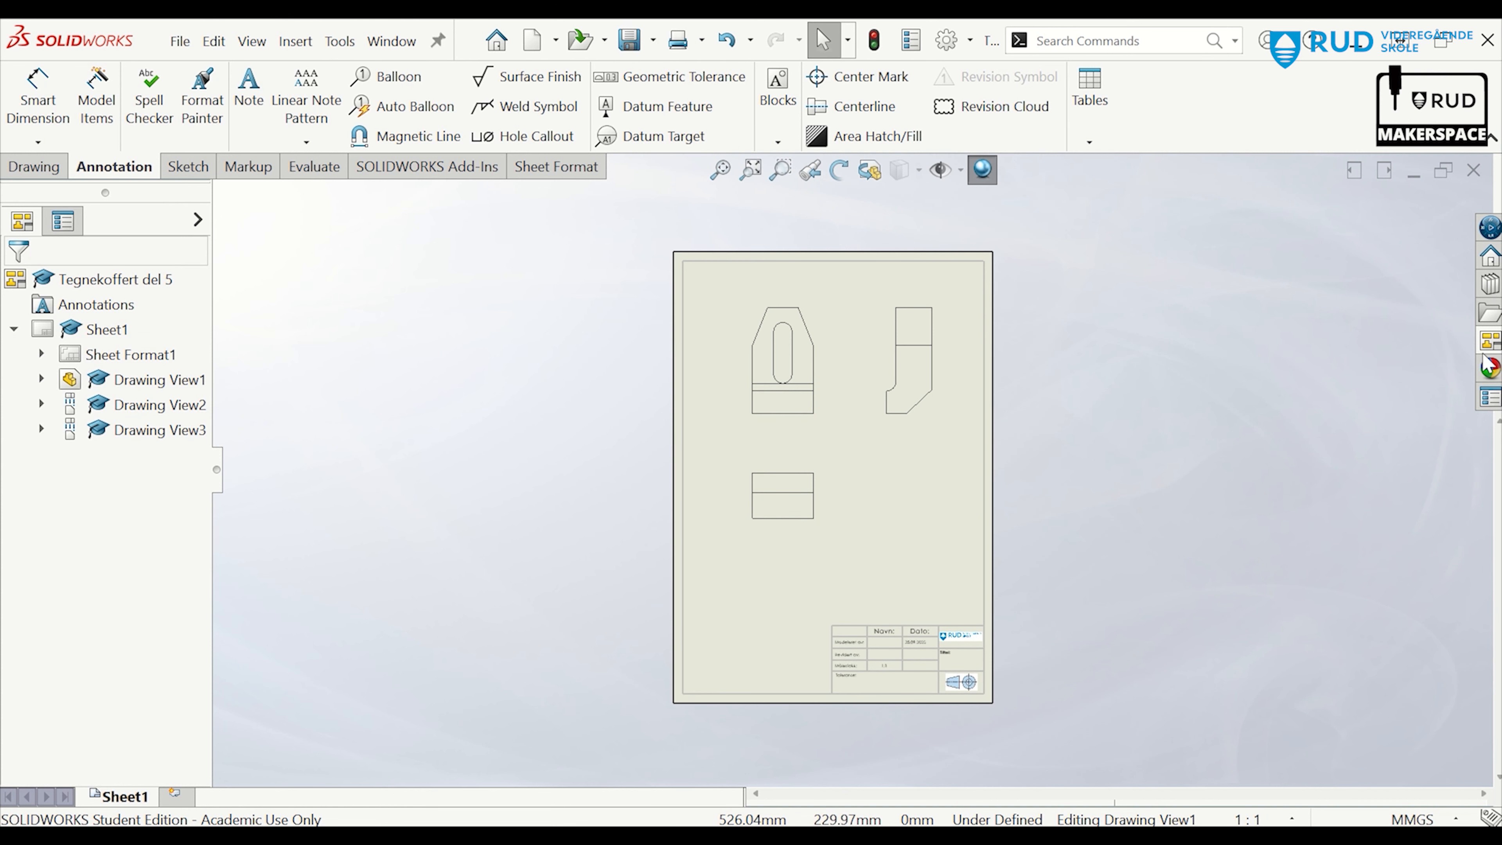
pyautogui.click(1490, 342)
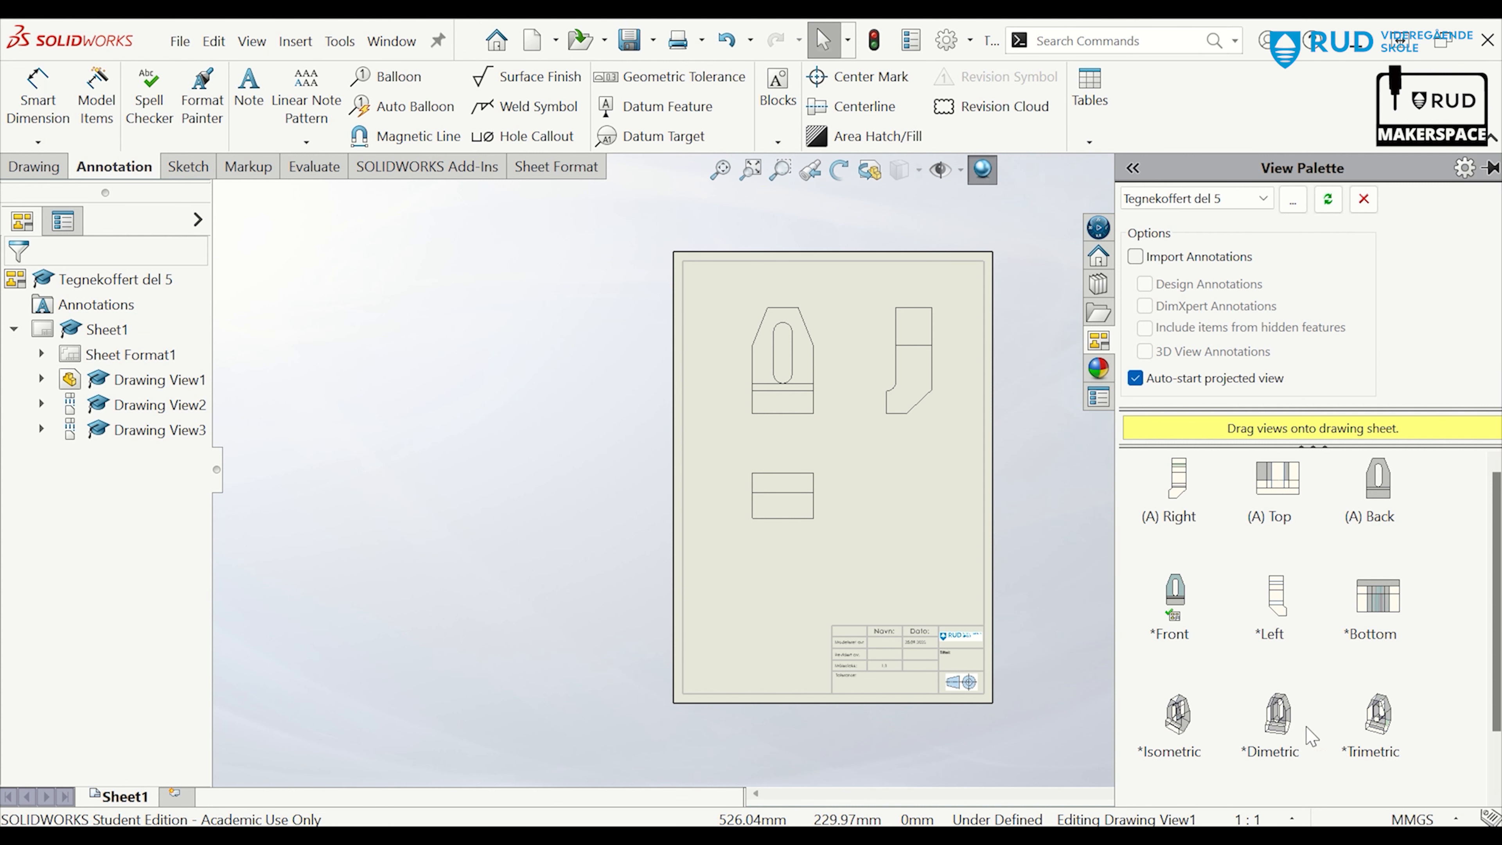
pyautogui.moveTo(1291, 725)
pyautogui.mouseDown()
pyautogui.moveTo(911, 578)
pyautogui.moveTo(917, 553)
pyautogui.mouseUp()
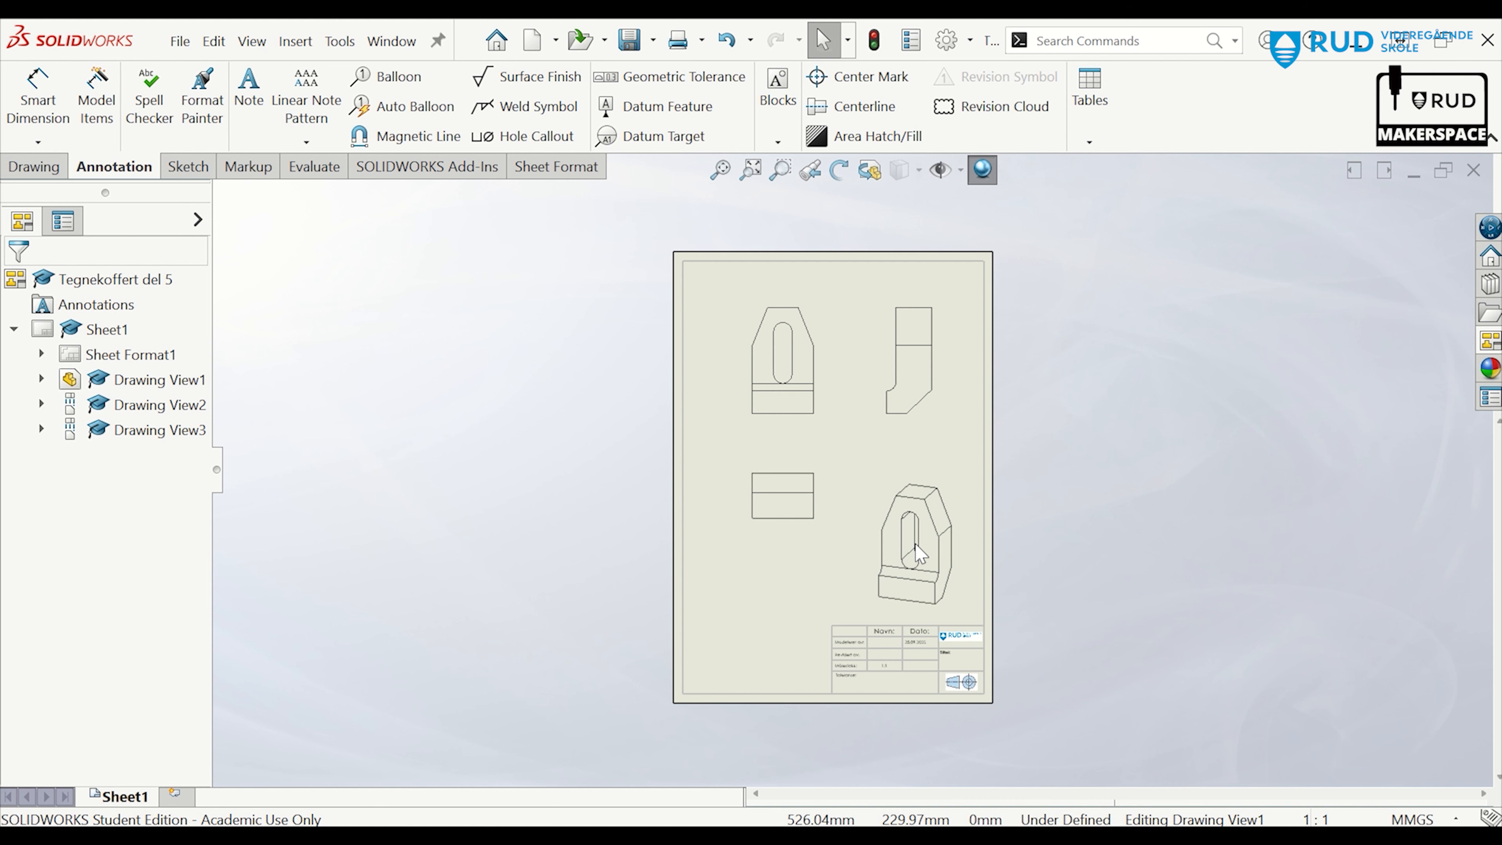
pyautogui.scroll(-5, 188, 459)
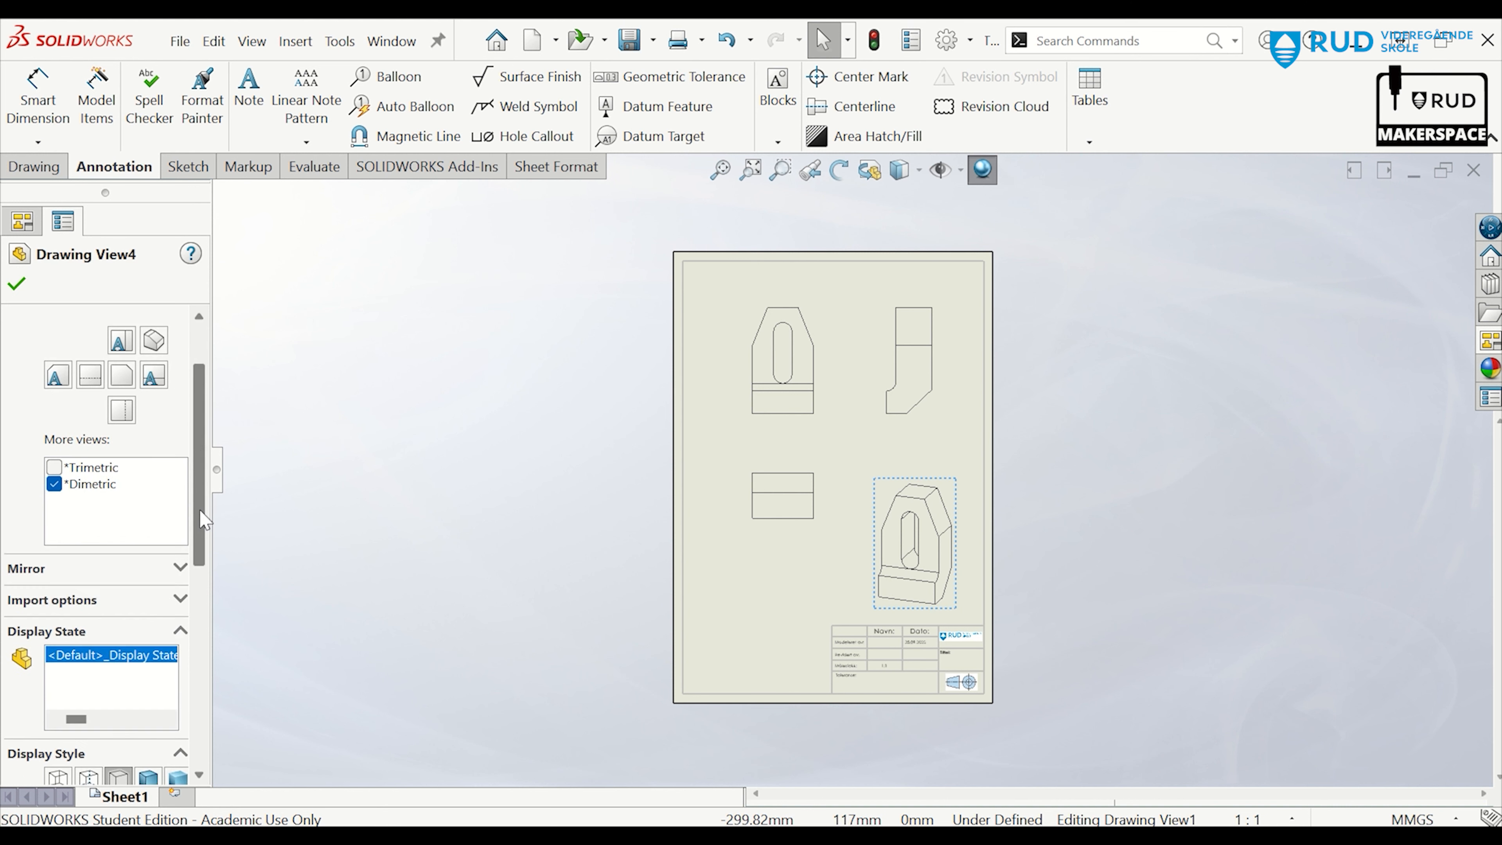
pyautogui.click(148, 465)
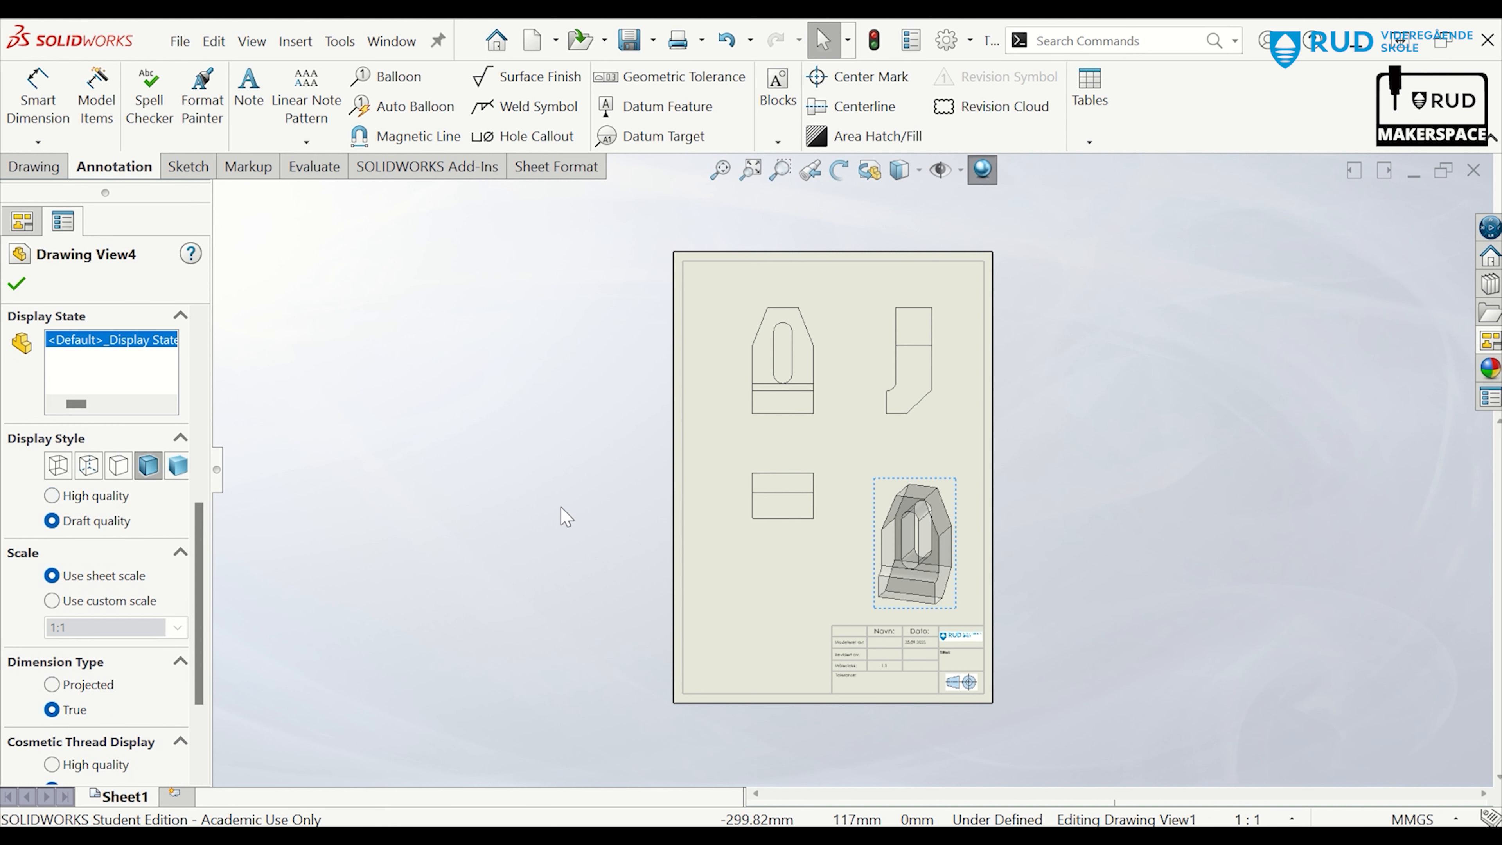
# Show hidden lines in the projected view below the front view and in the side view
pyautogui.click(772, 538)
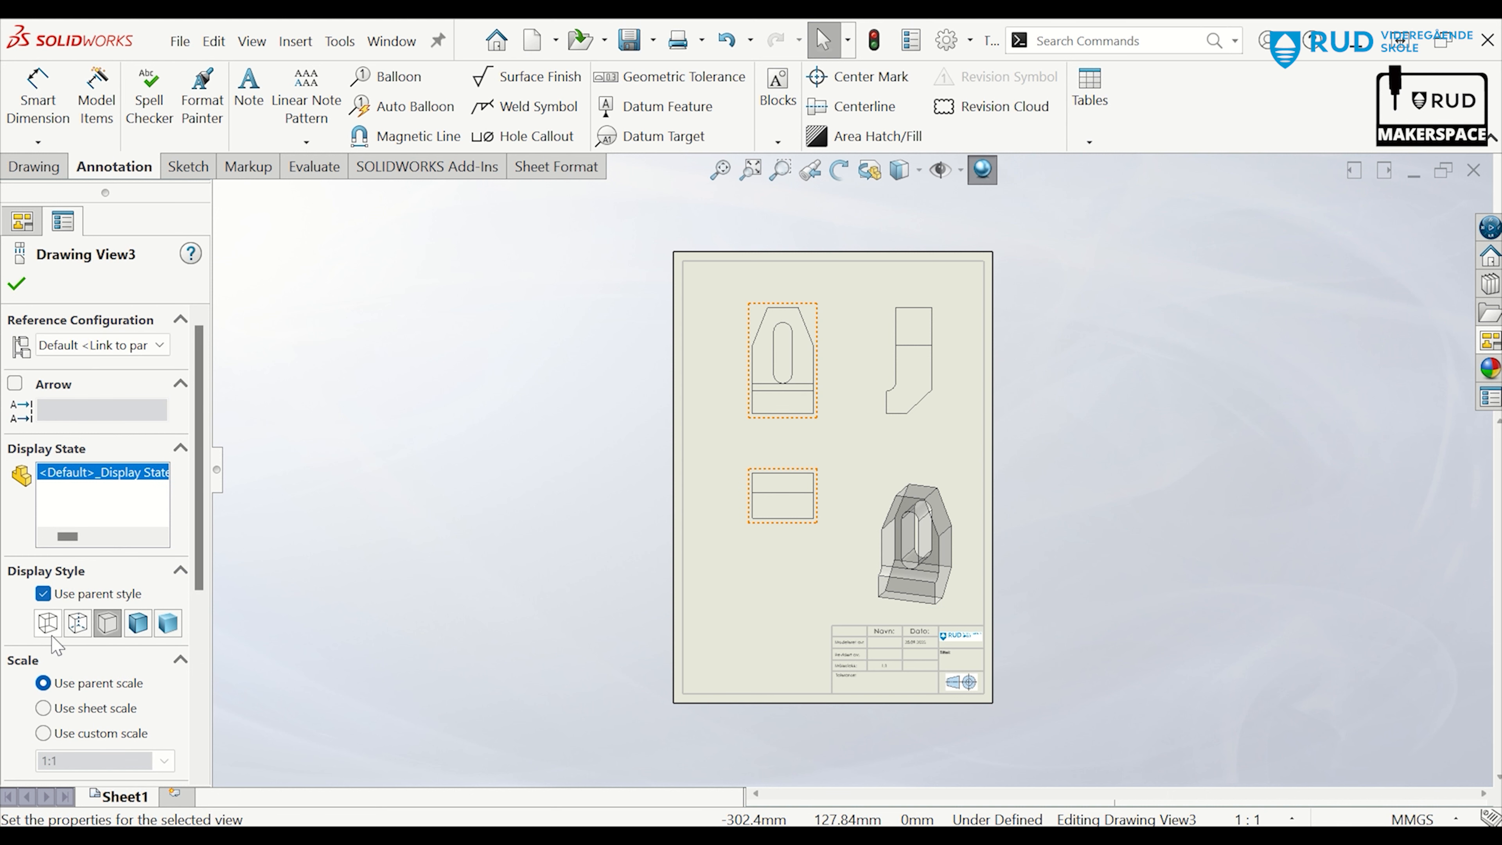
pyautogui.click(78, 623)
pyautogui.click(905, 417)
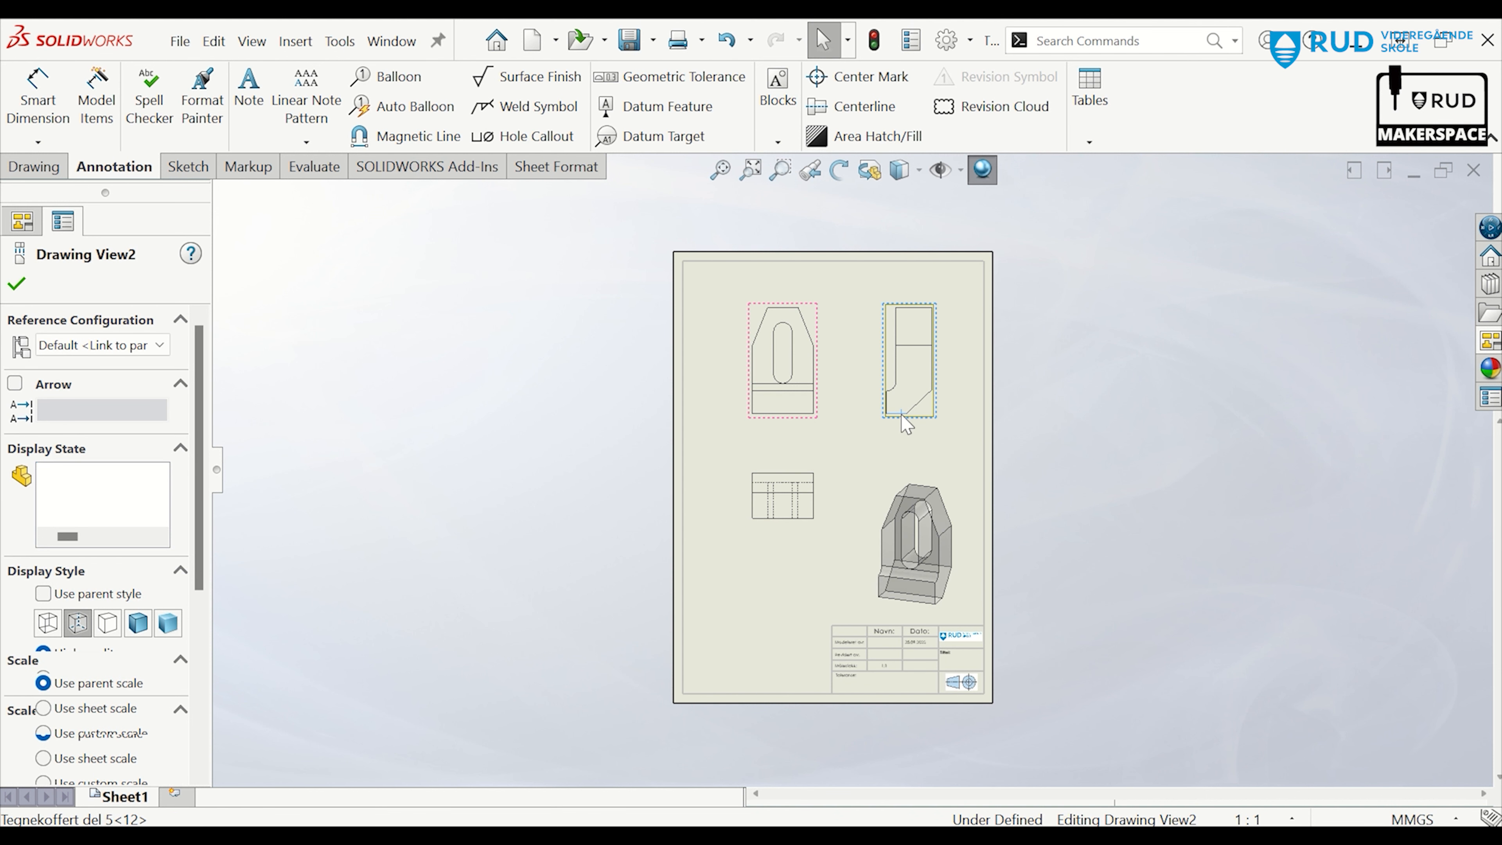
pyautogui.click(78, 622)
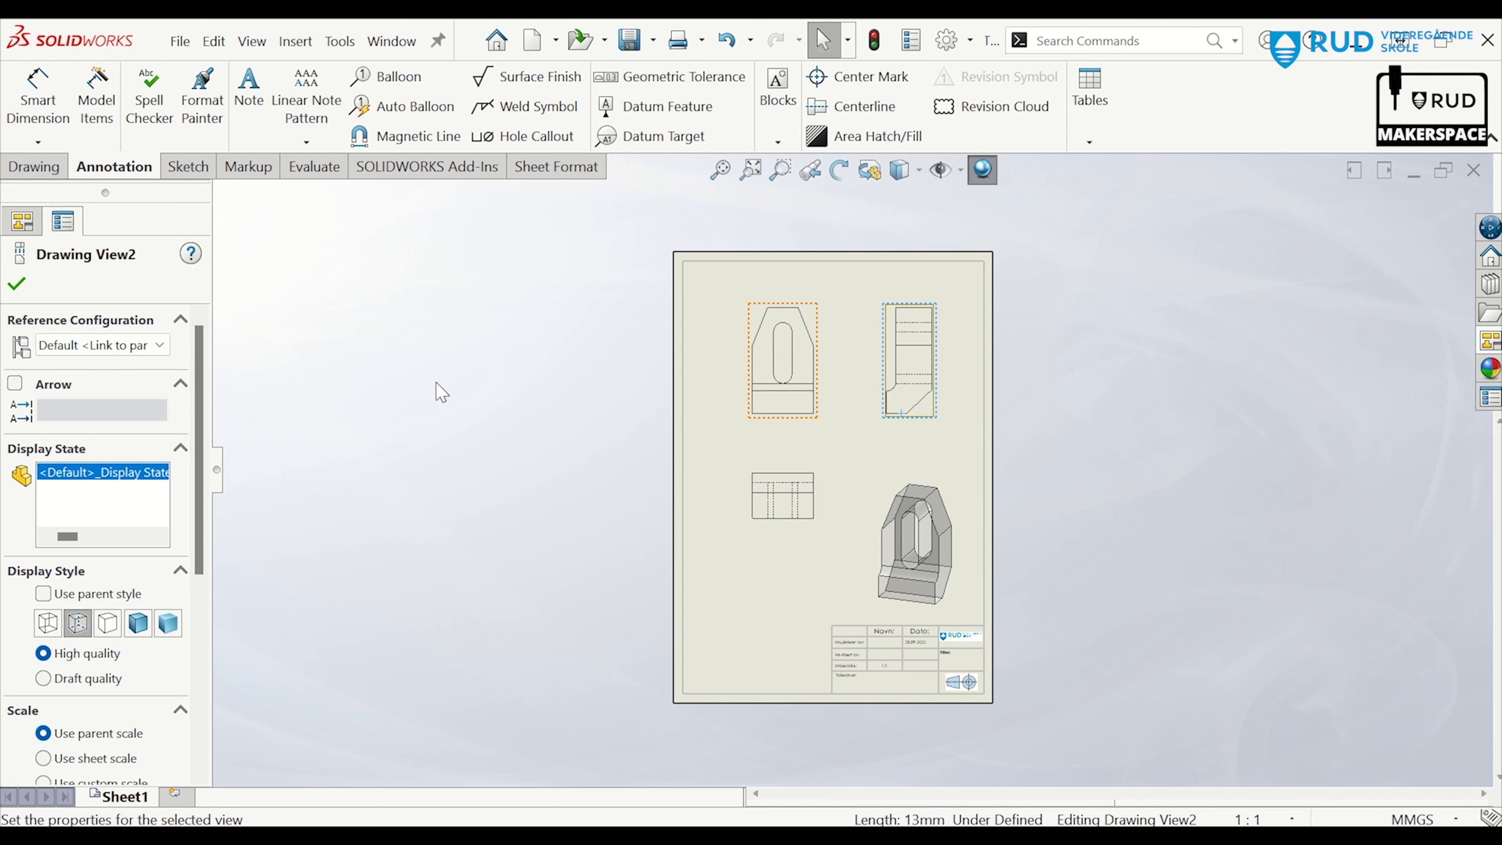
# Show hidden lines in the front view
pyautogui.click(785, 418)
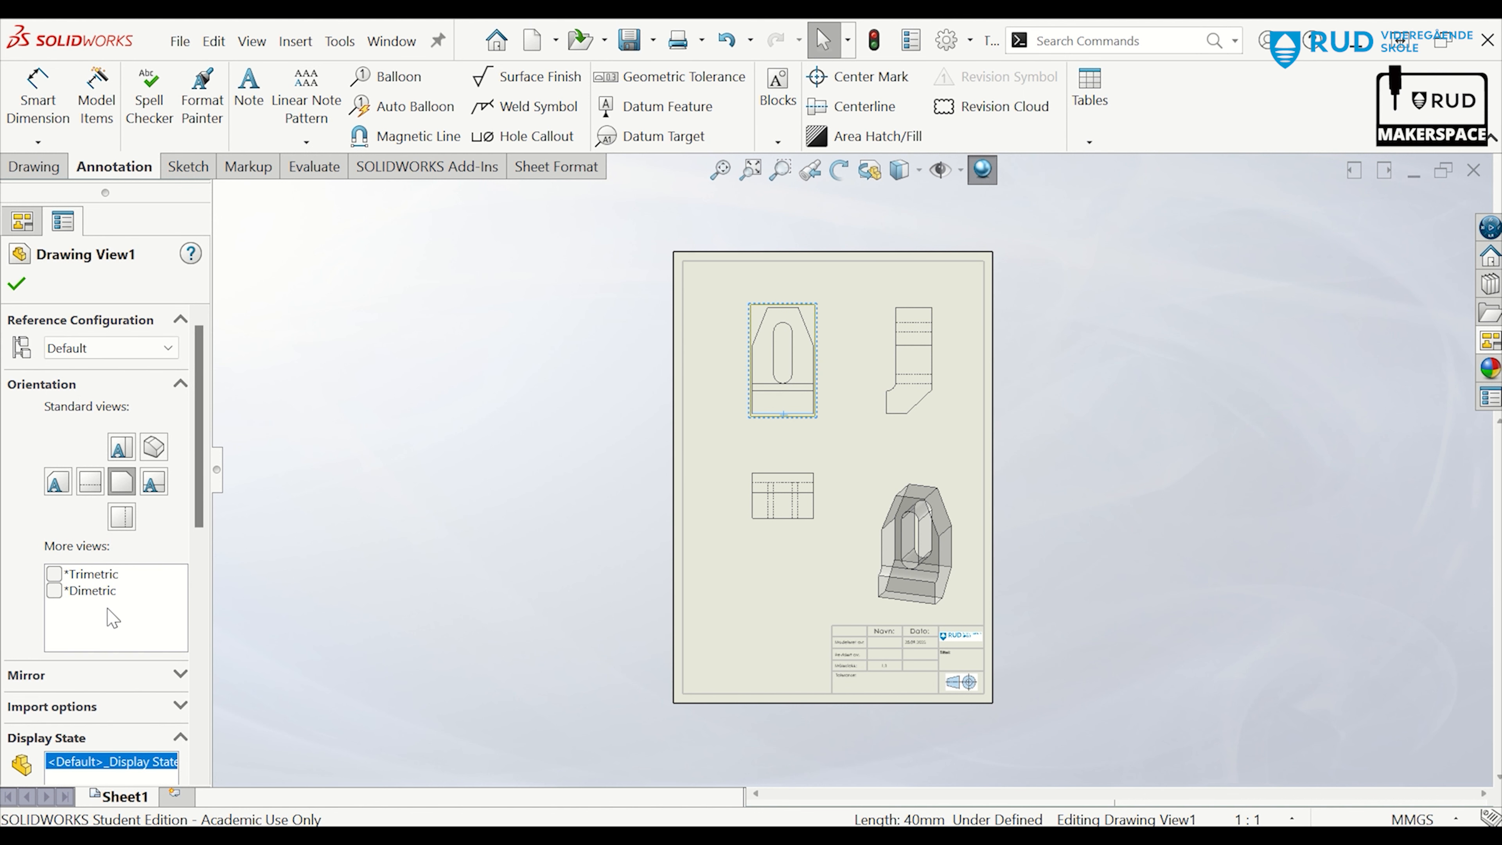
pyautogui.scroll(-5, 112, 533)
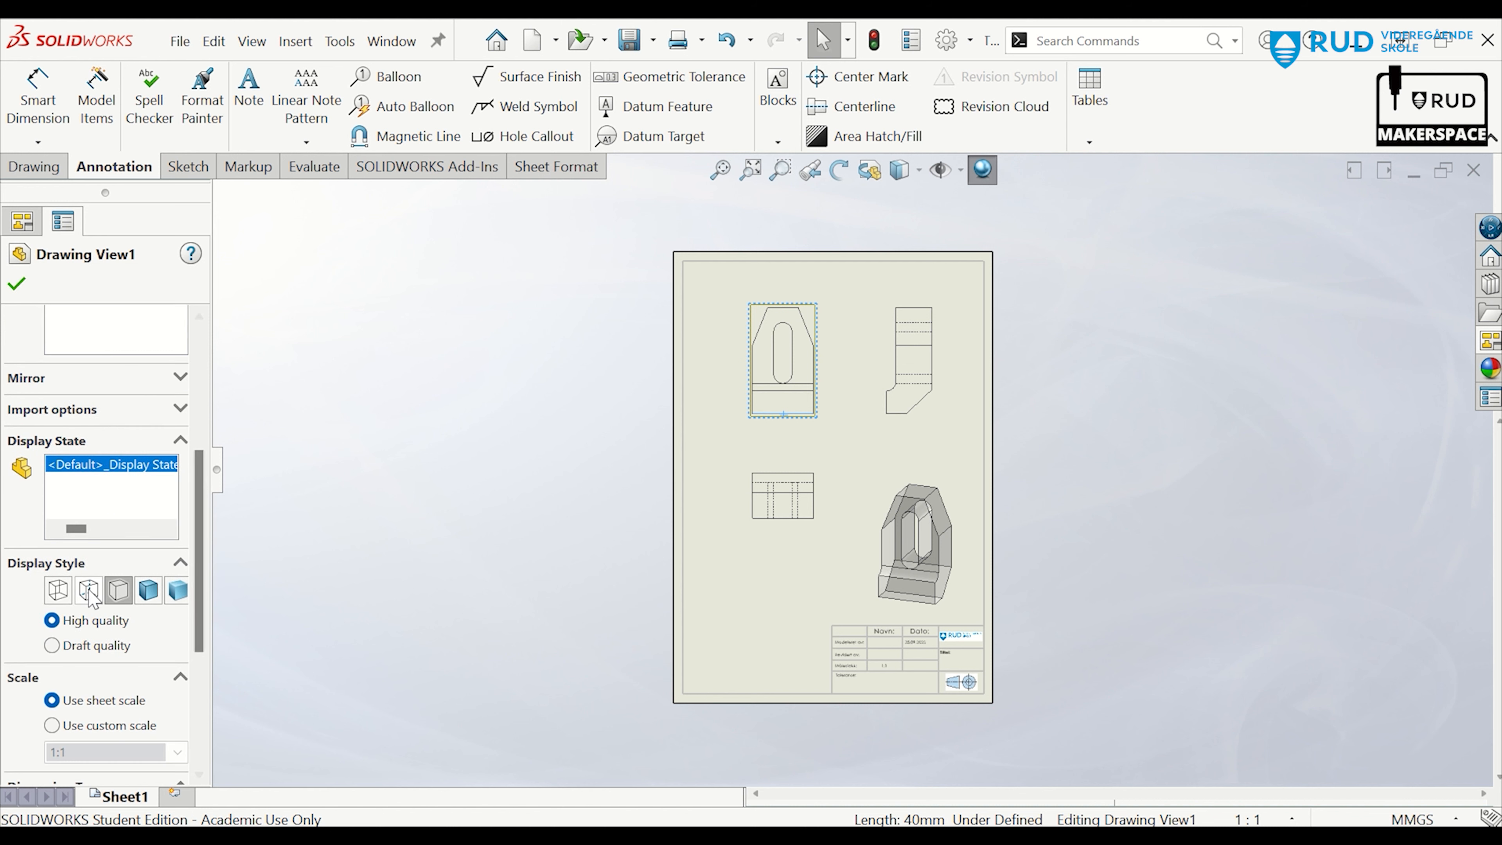
pyautogui.click(89, 590)
pyautogui.click(391, 591)
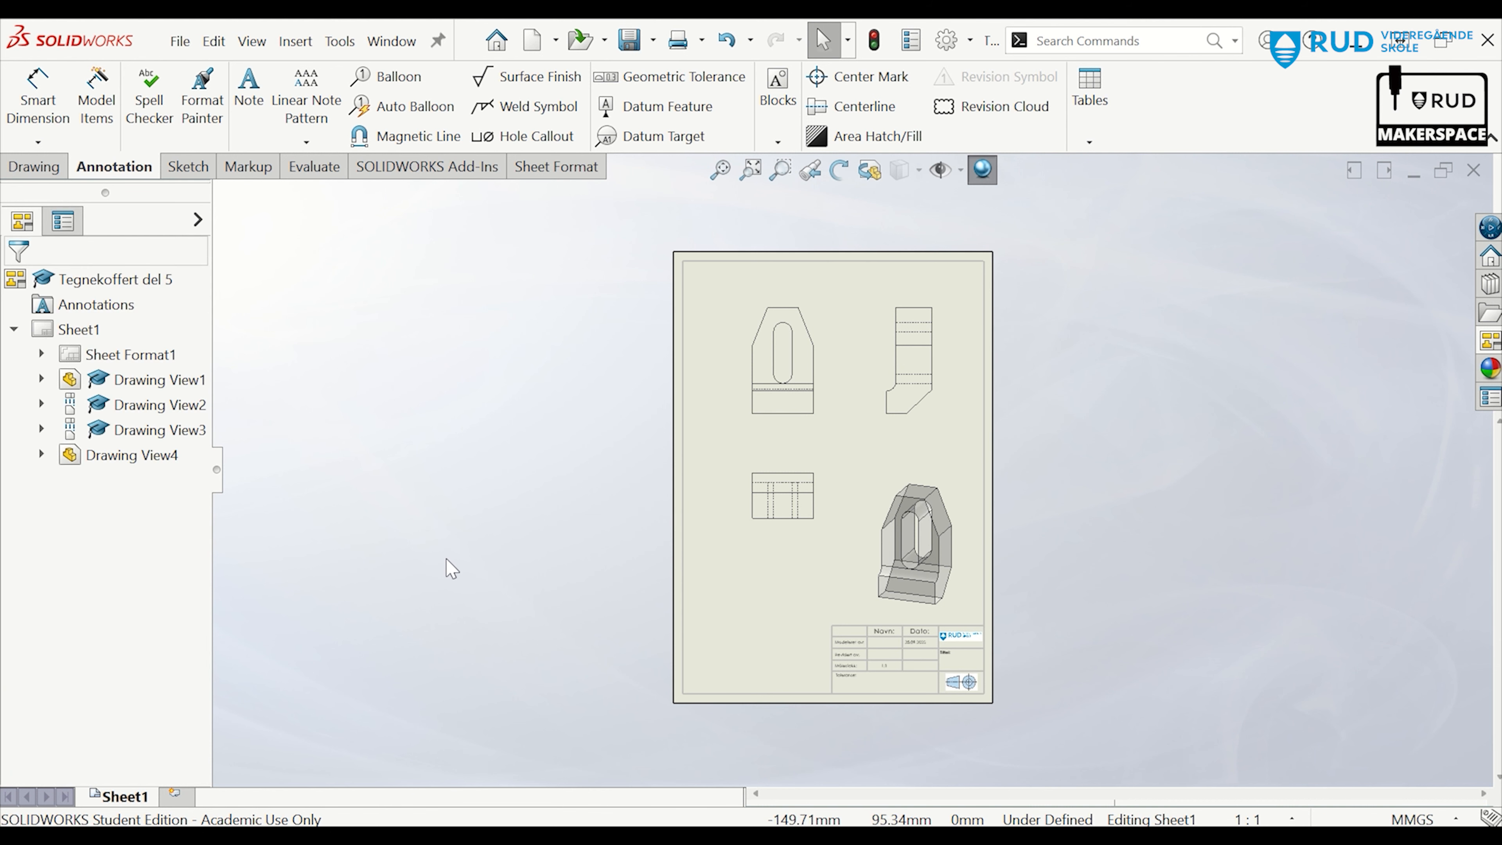
# Change the sheet's type of projection to first angle
pyautogui.rightClick(115, 364)
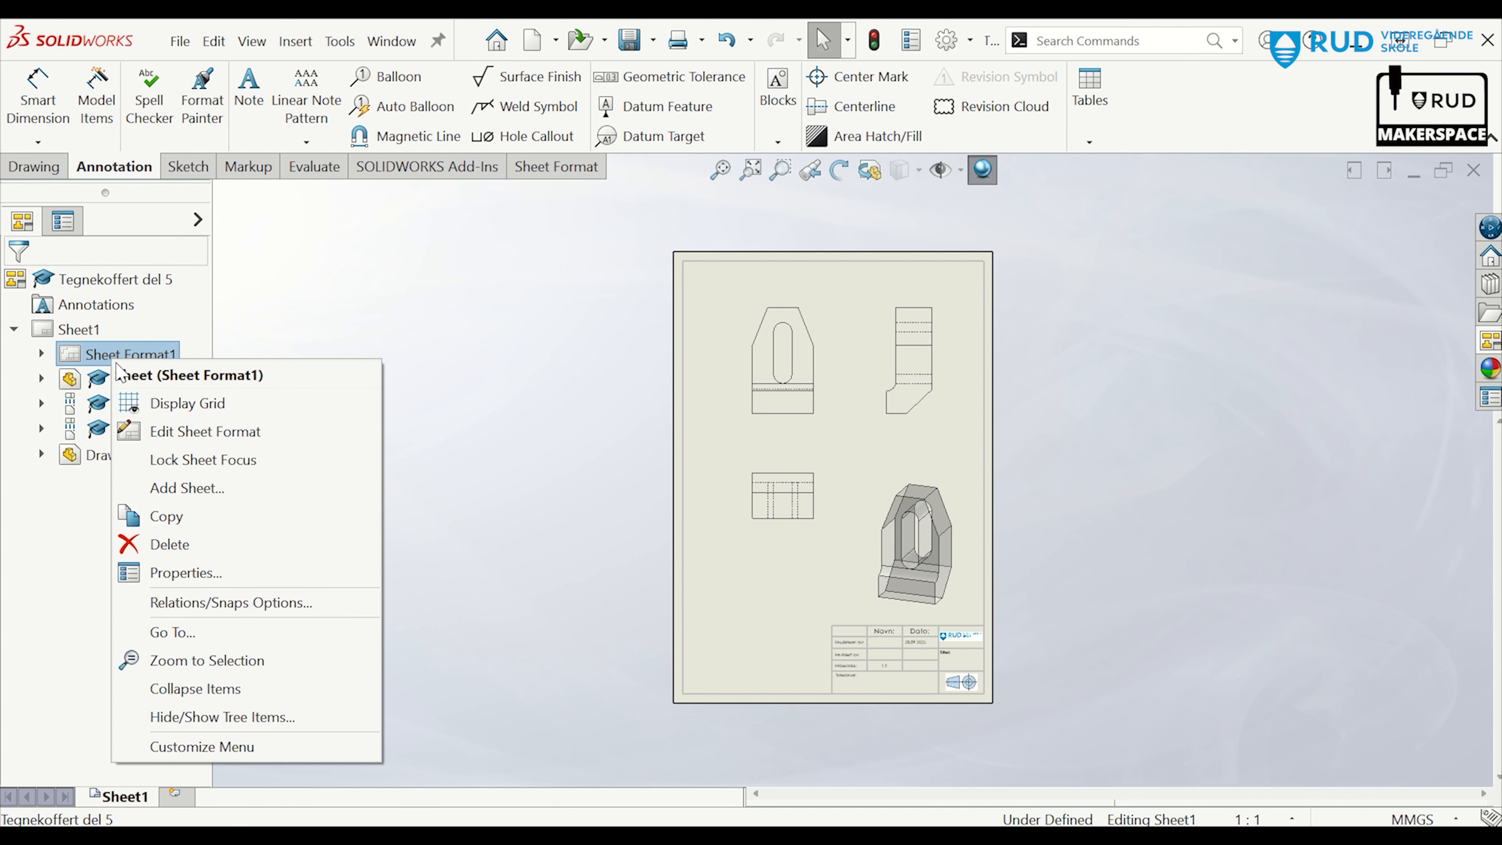
pyautogui.click(204, 573)
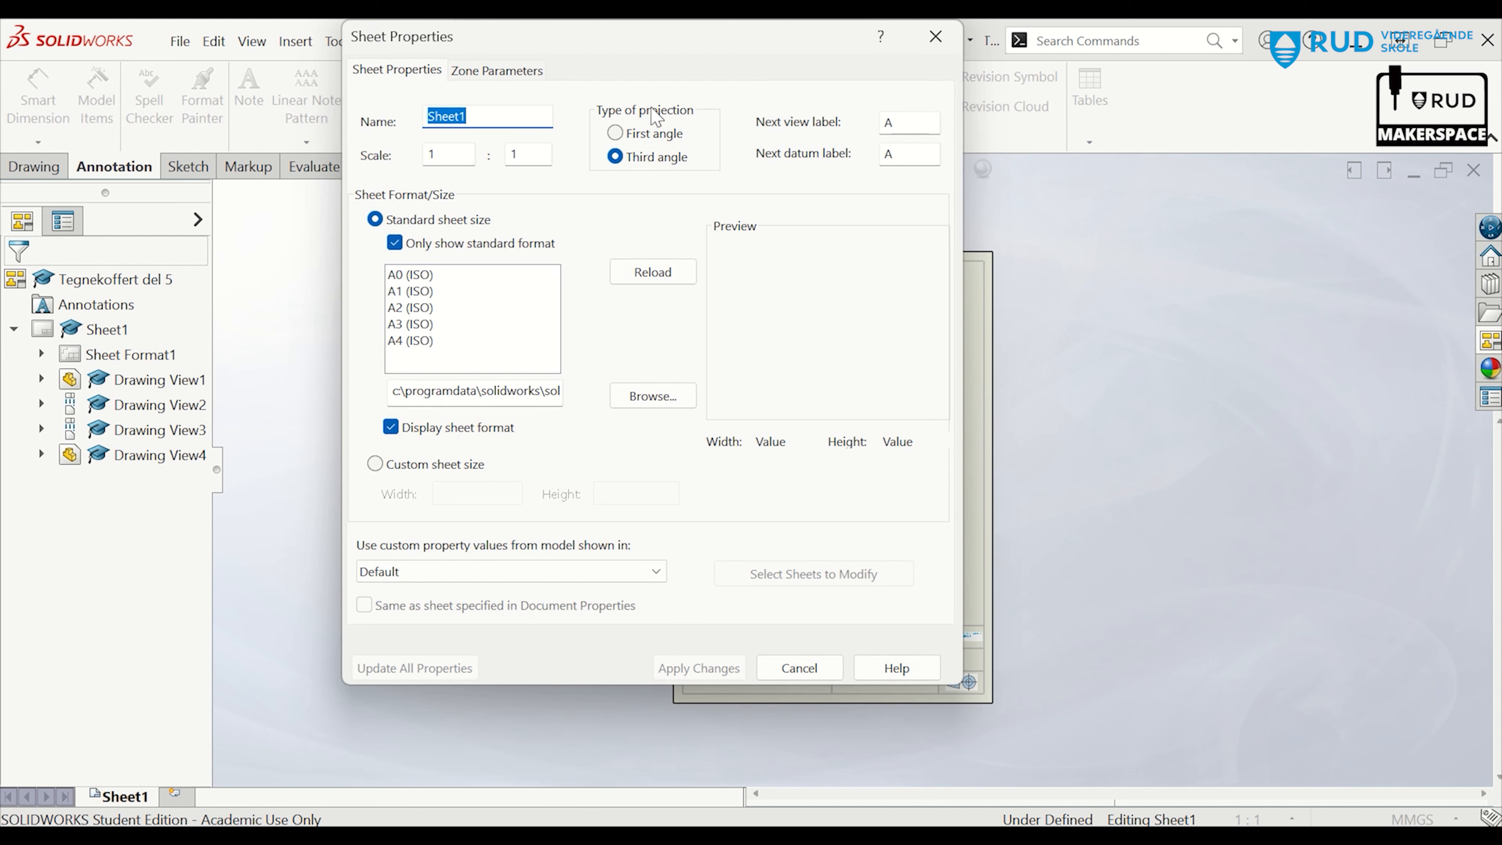
pyautogui.click(615, 134)
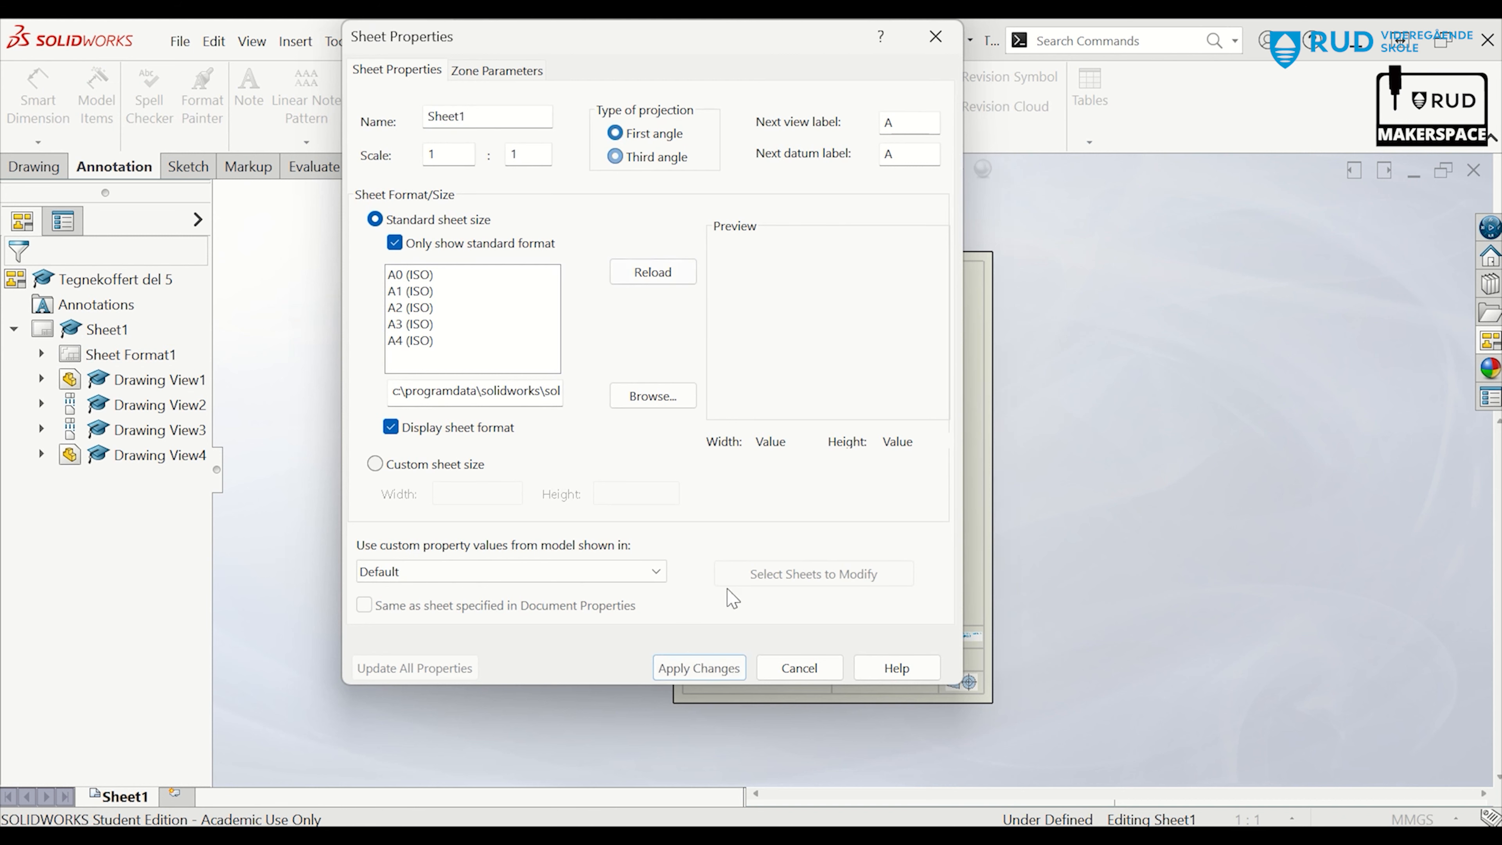
pyautogui.click(680, 668)
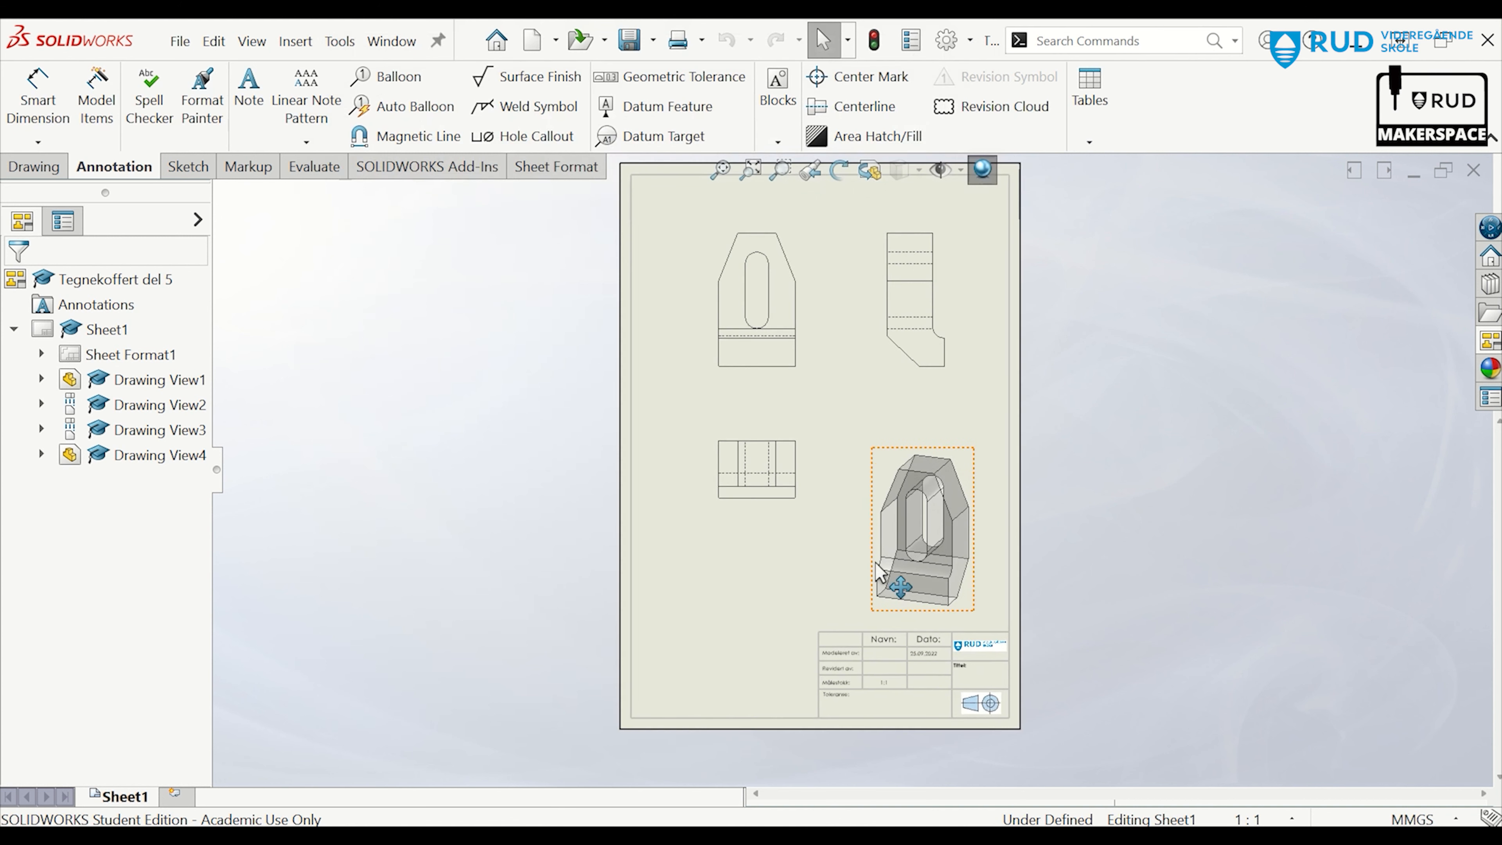
pyautogui.scroll(-2, 1110, 492)
pyautogui.scroll(2, 802, 255)
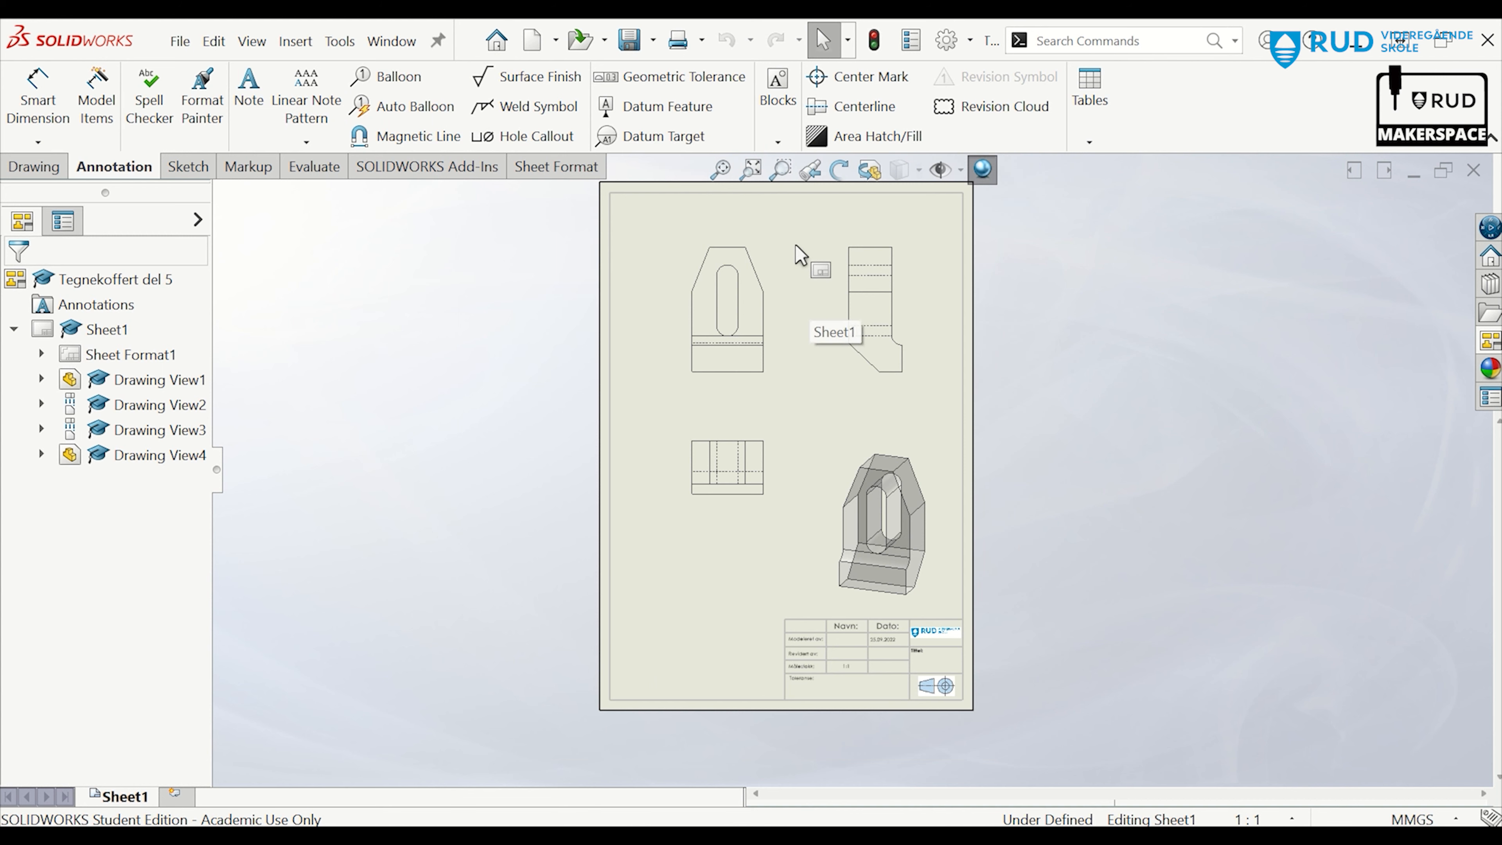
# Dimension the front view's overall height with Smart Dimension, placing the dimension to the left of the view
pyautogui.scroll(-4, 792, 255)
pyautogui.scroll(-1, 800, 427)
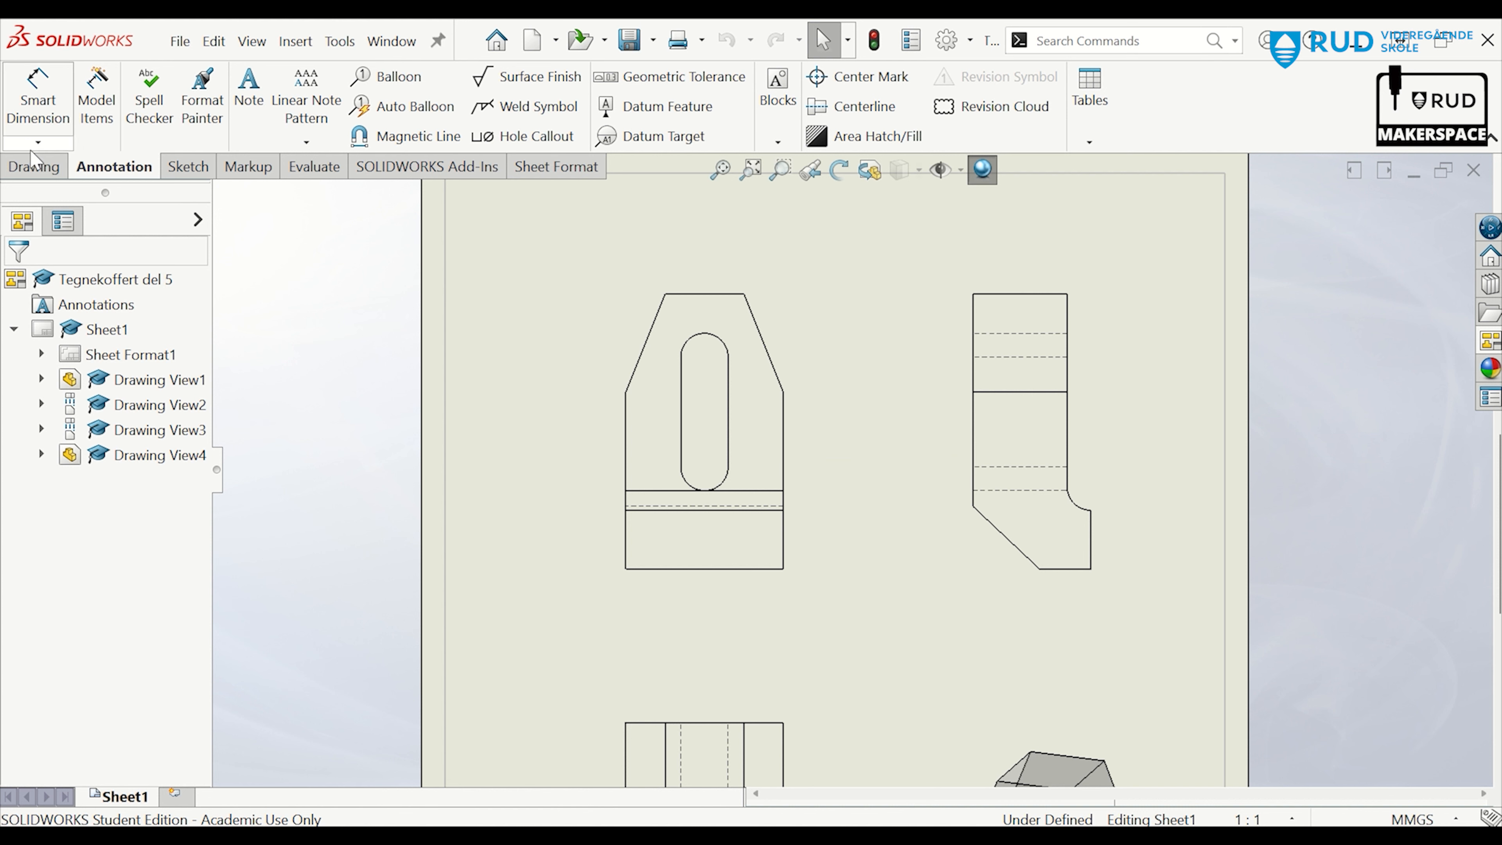
pyautogui.click(38, 100)
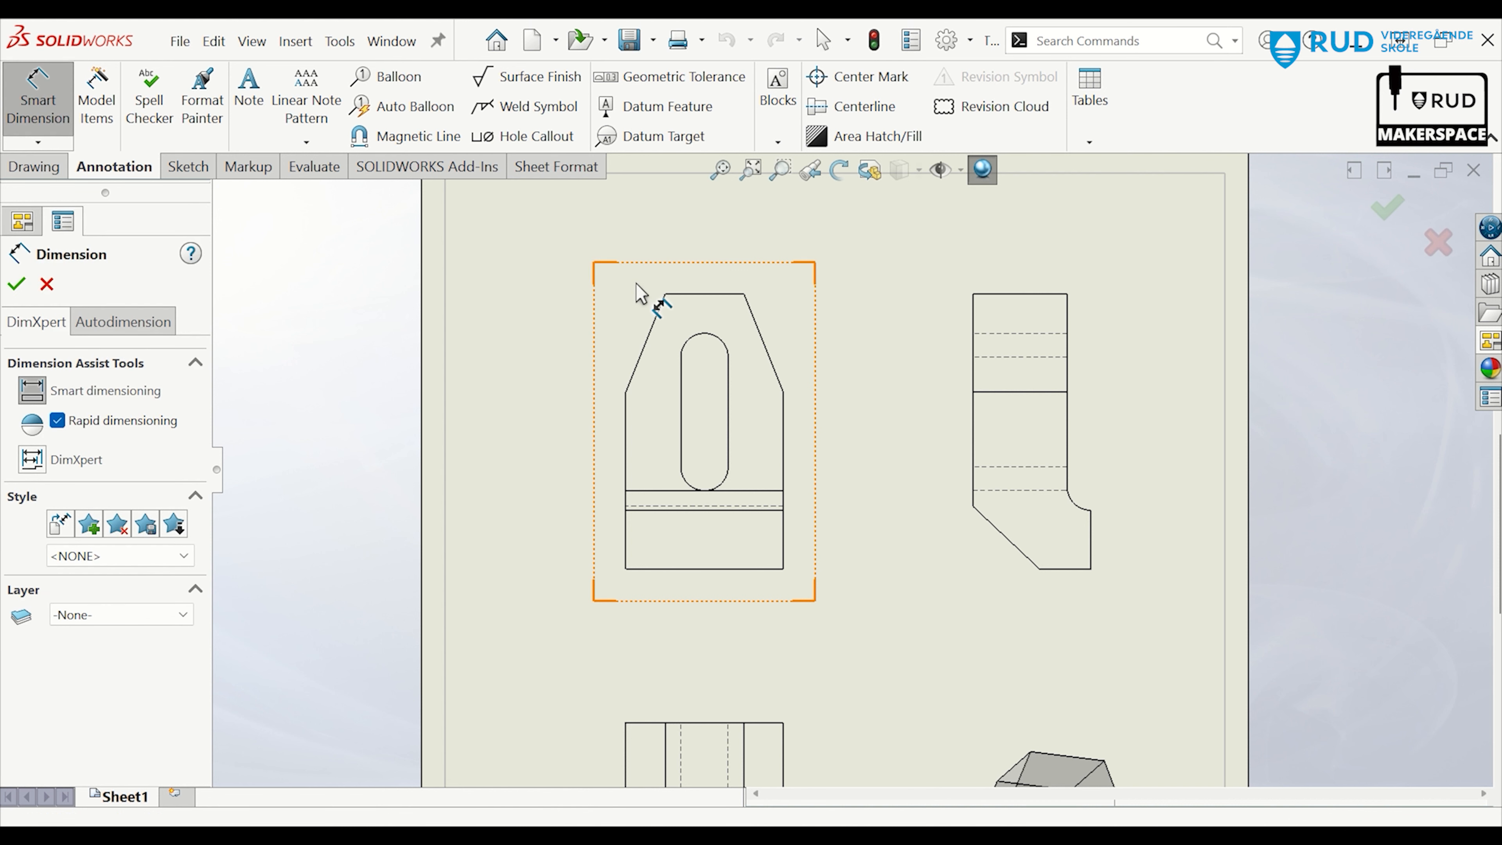
pyautogui.click(705, 296)
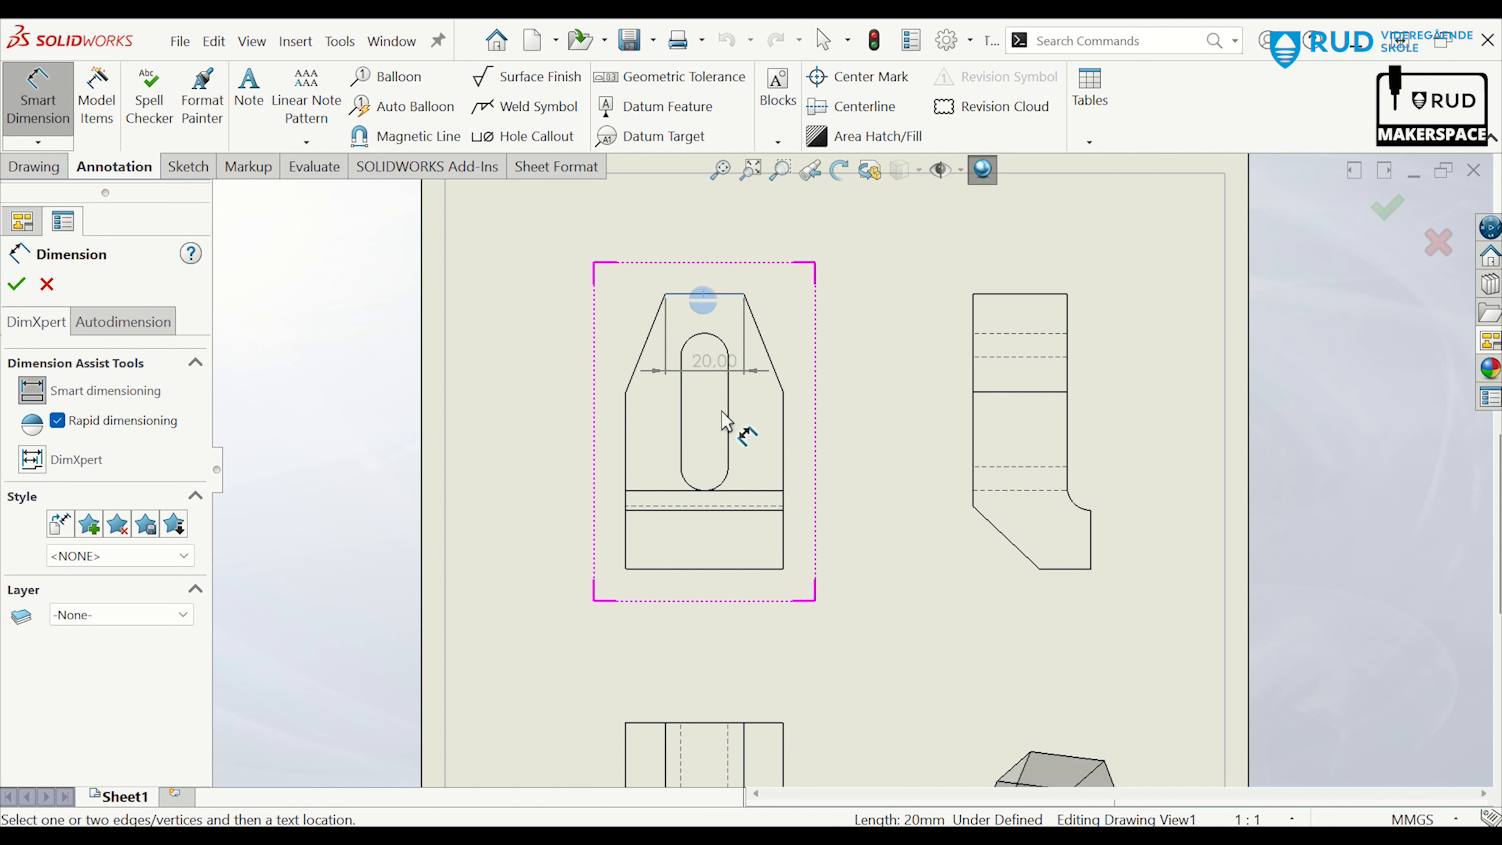
pyautogui.click(700, 568)
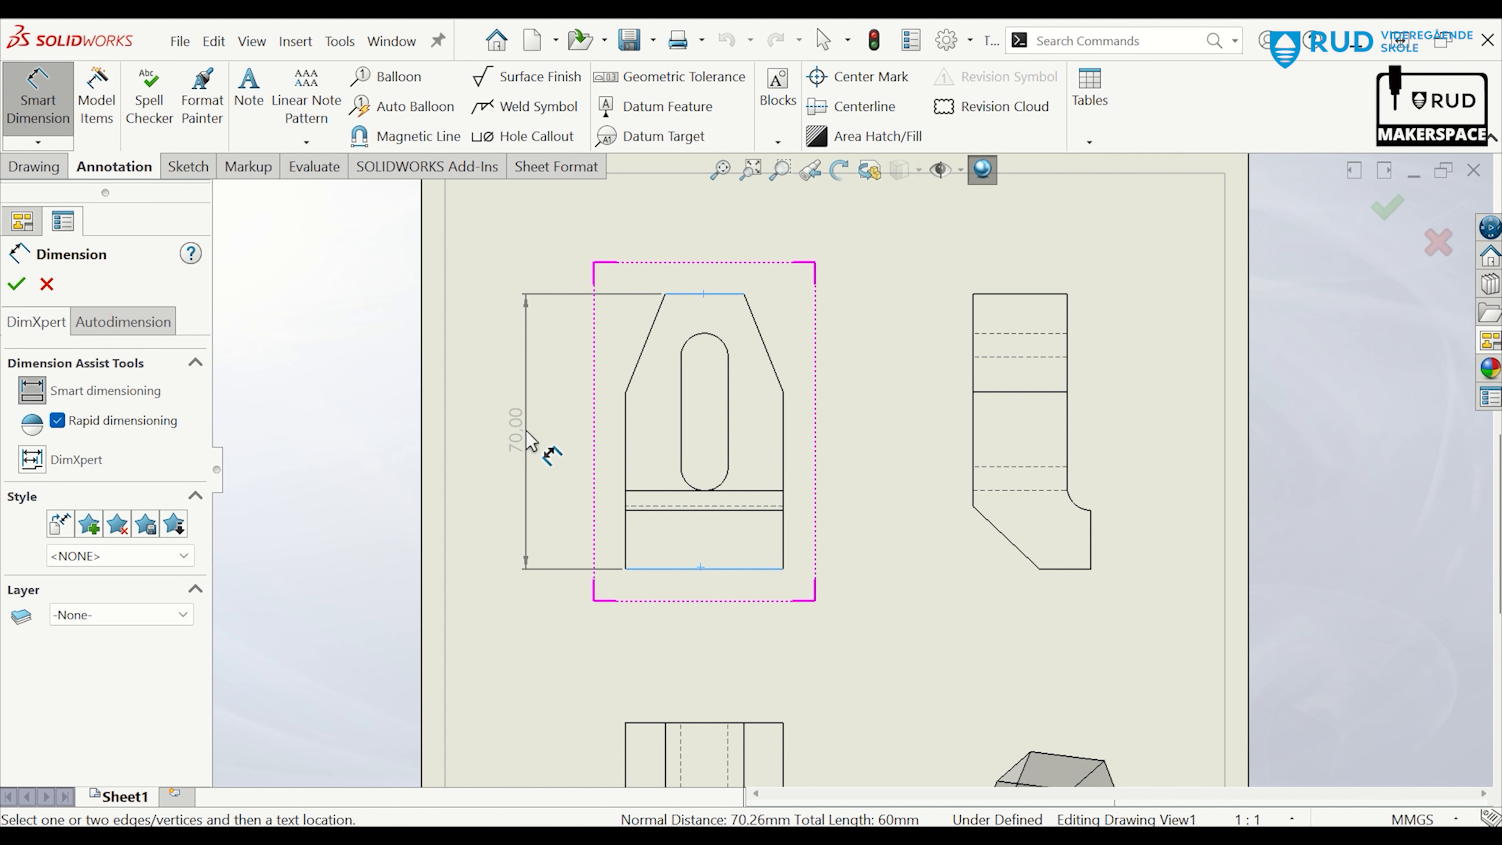
pyautogui.click(530, 441)
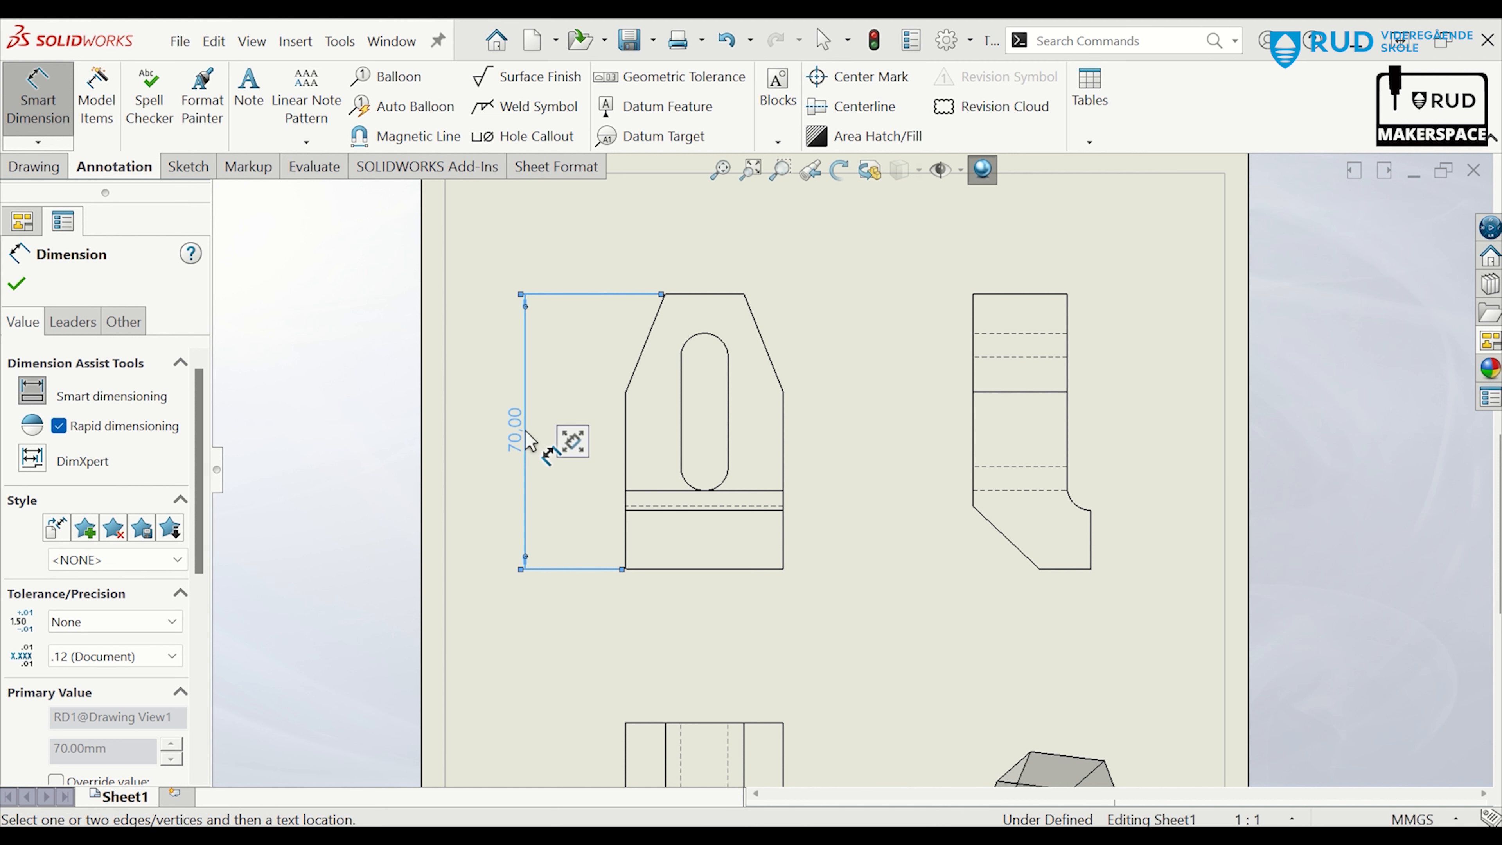
# Dimension the height of the front view's straight left side inside the overall height, and the part's width below the view
pyautogui.click(626, 393)
pyautogui.click(625, 569)
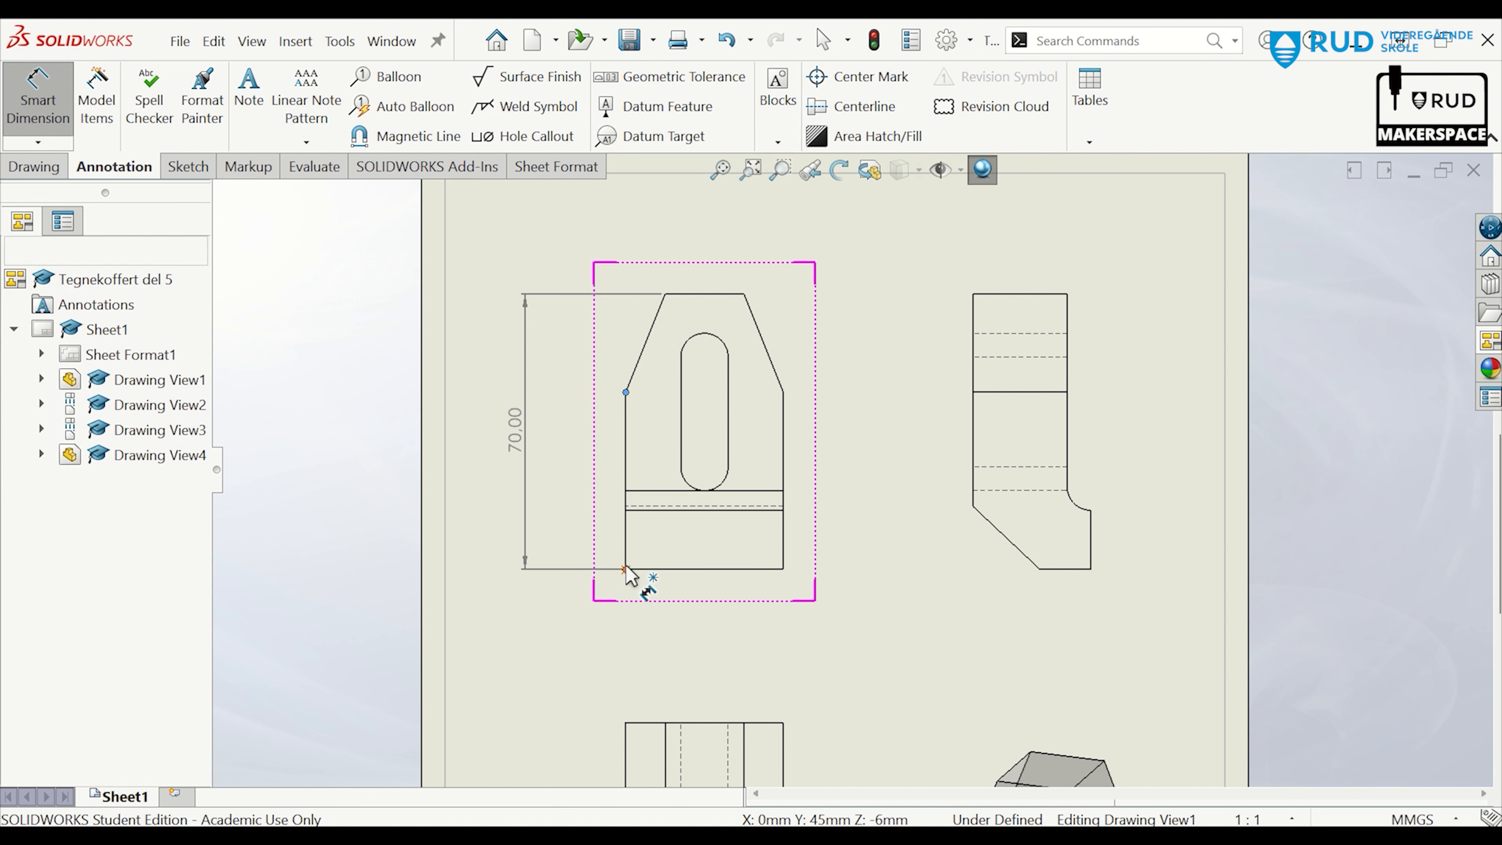
pyautogui.click(566, 491)
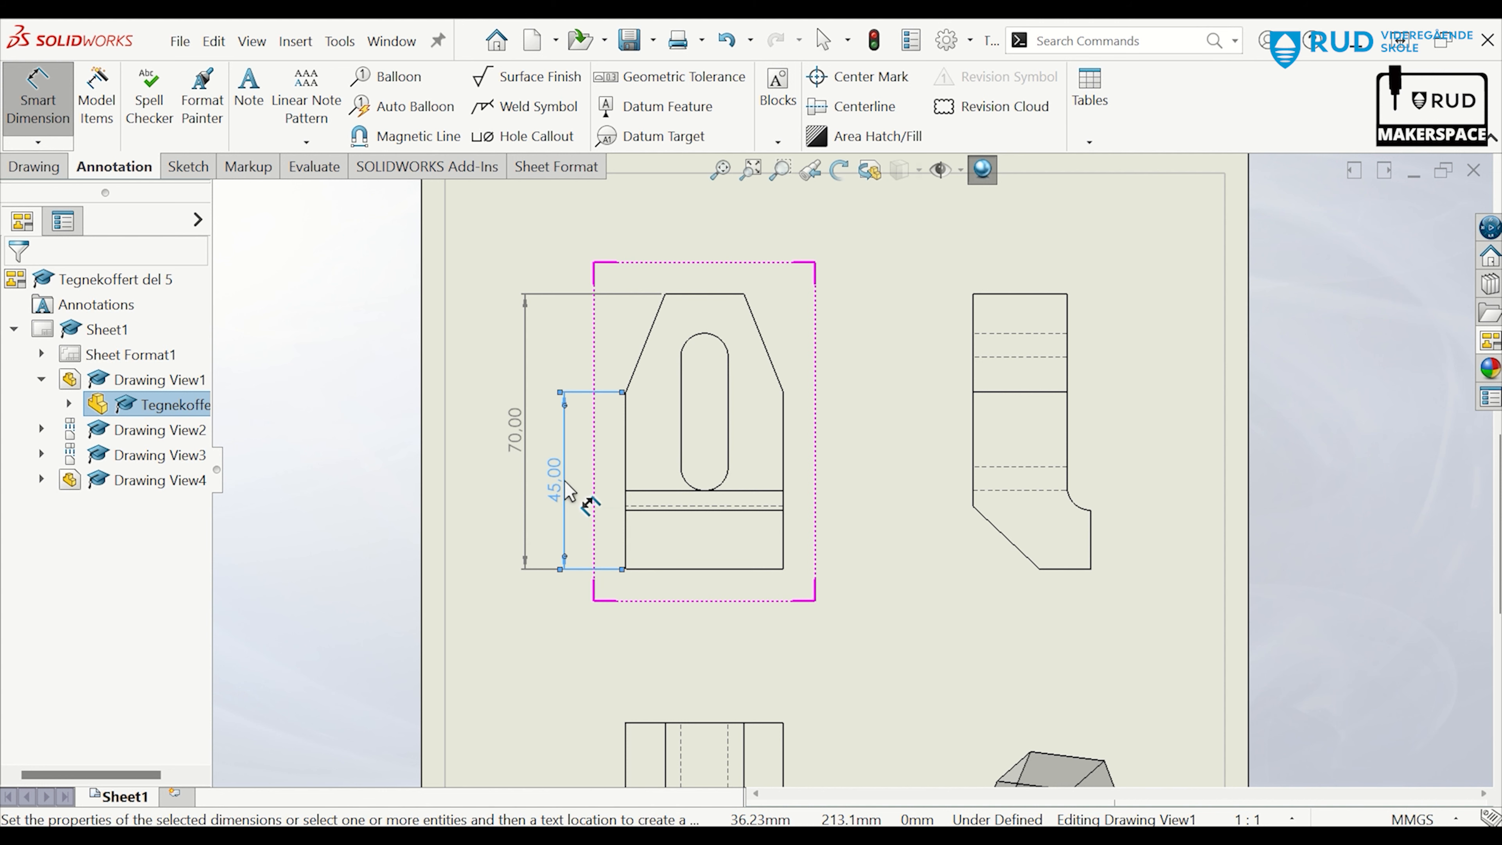
pyautogui.click(725, 569)
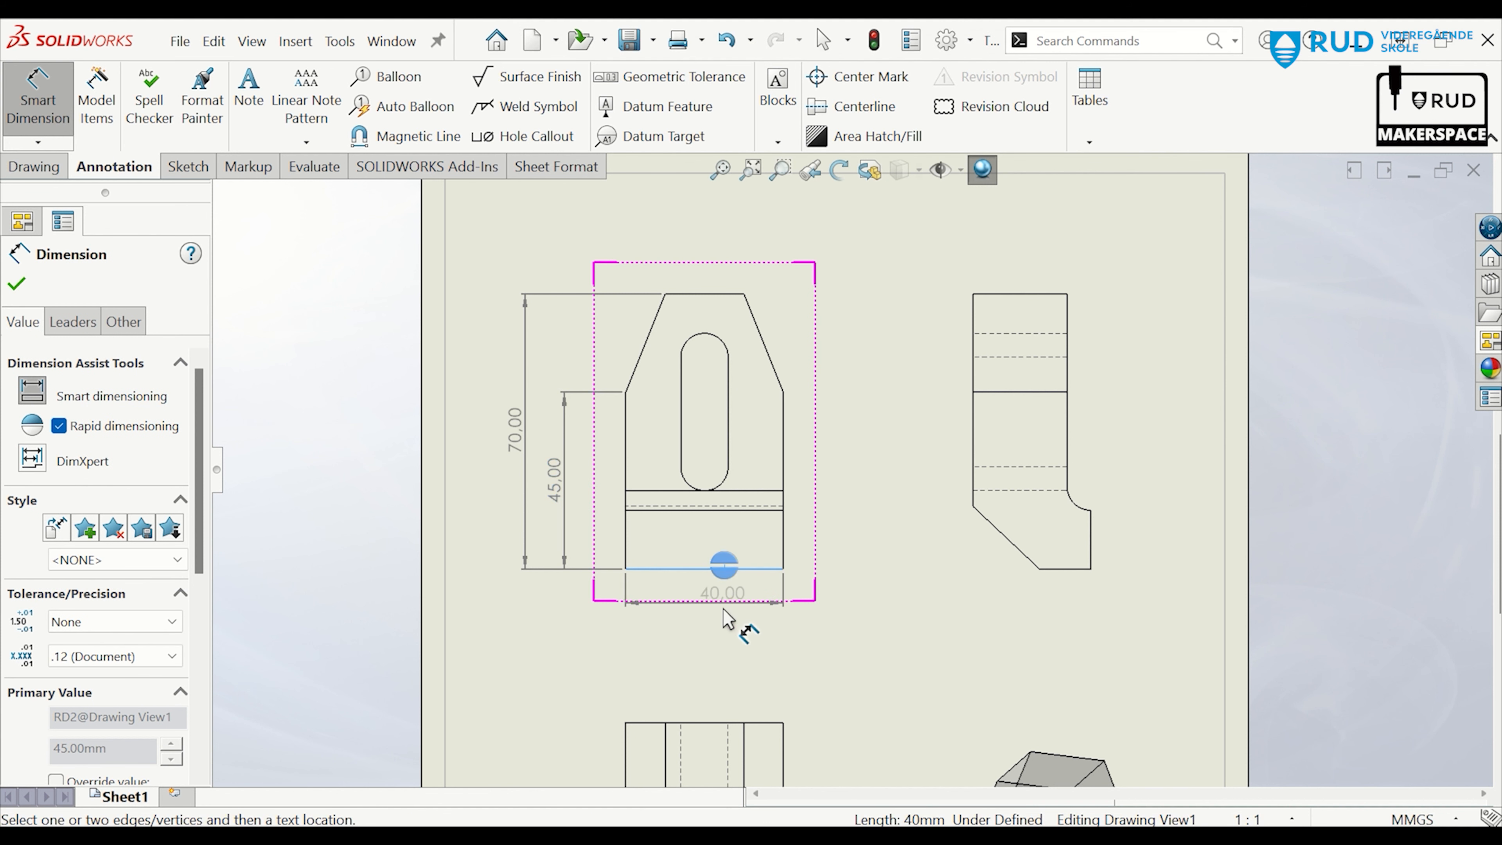
pyautogui.click(713, 642)
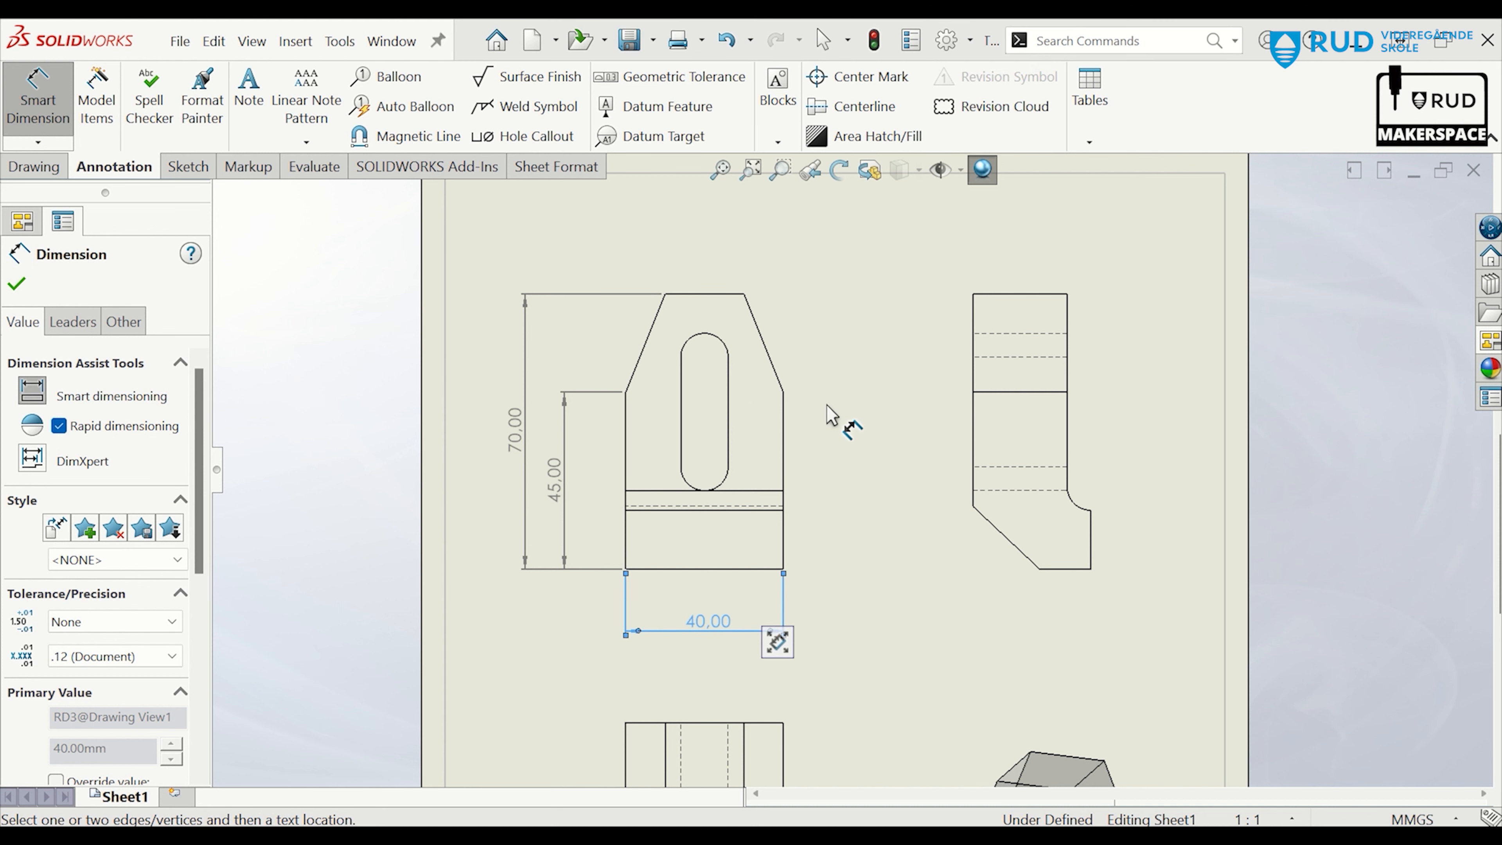
# Dimension the slot's upper end radius and the length of its straight side in the front view
pyautogui.click(709, 343)
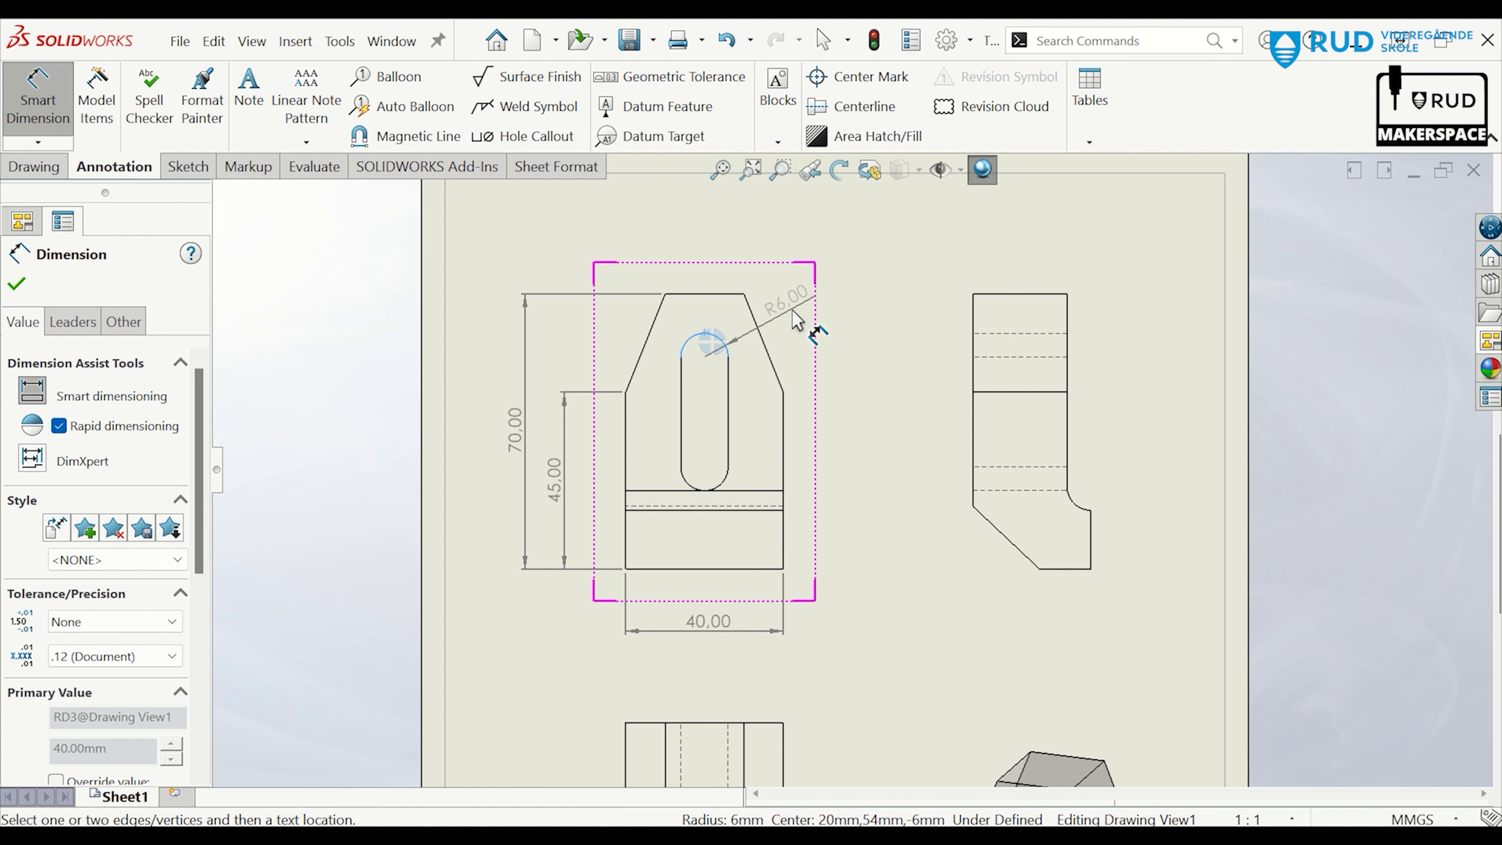
pyautogui.click(780, 309)
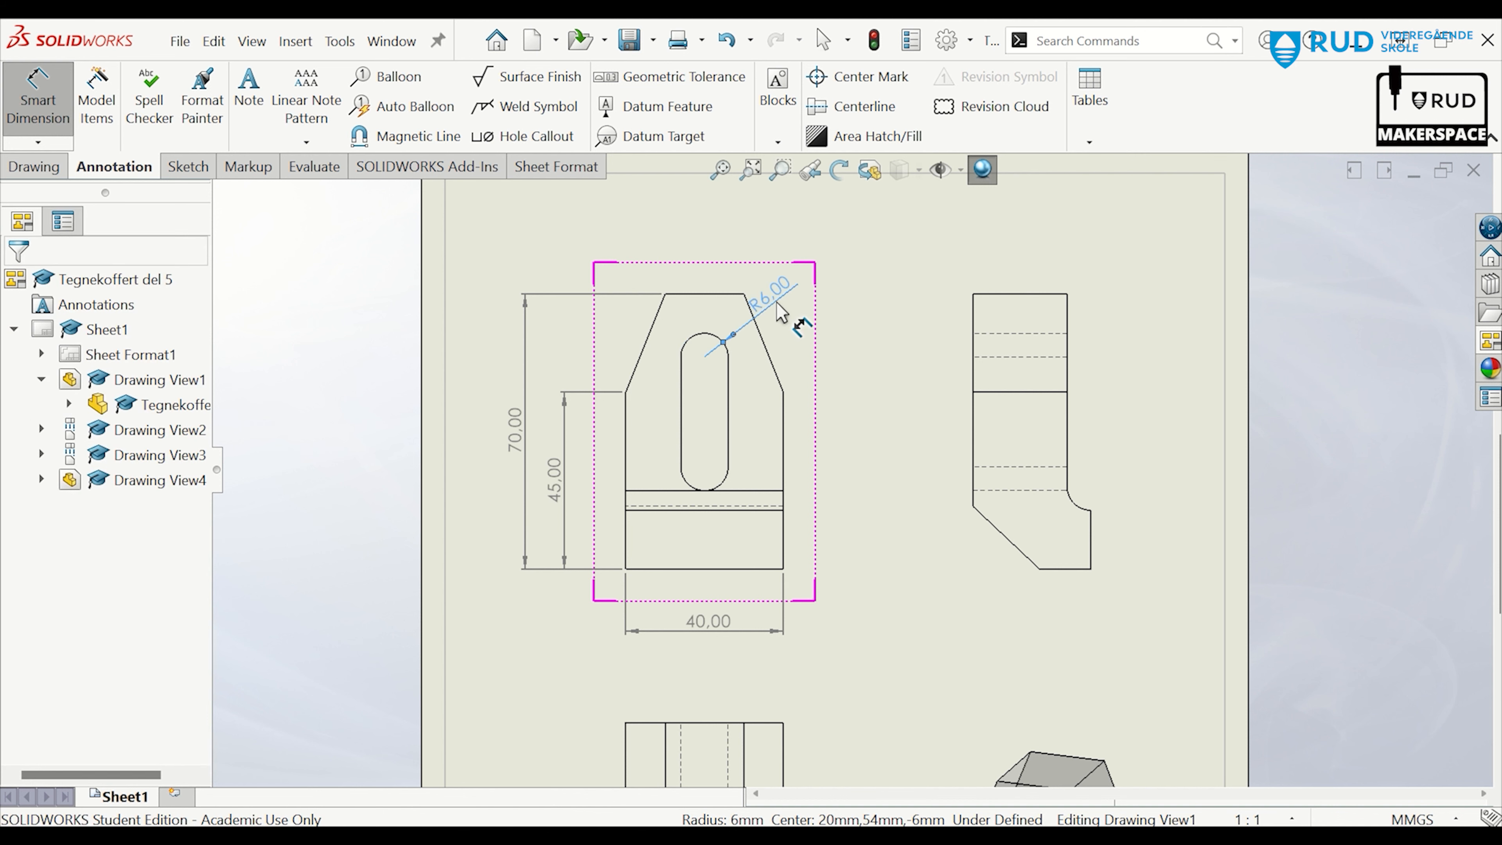
pyautogui.click(681, 415)
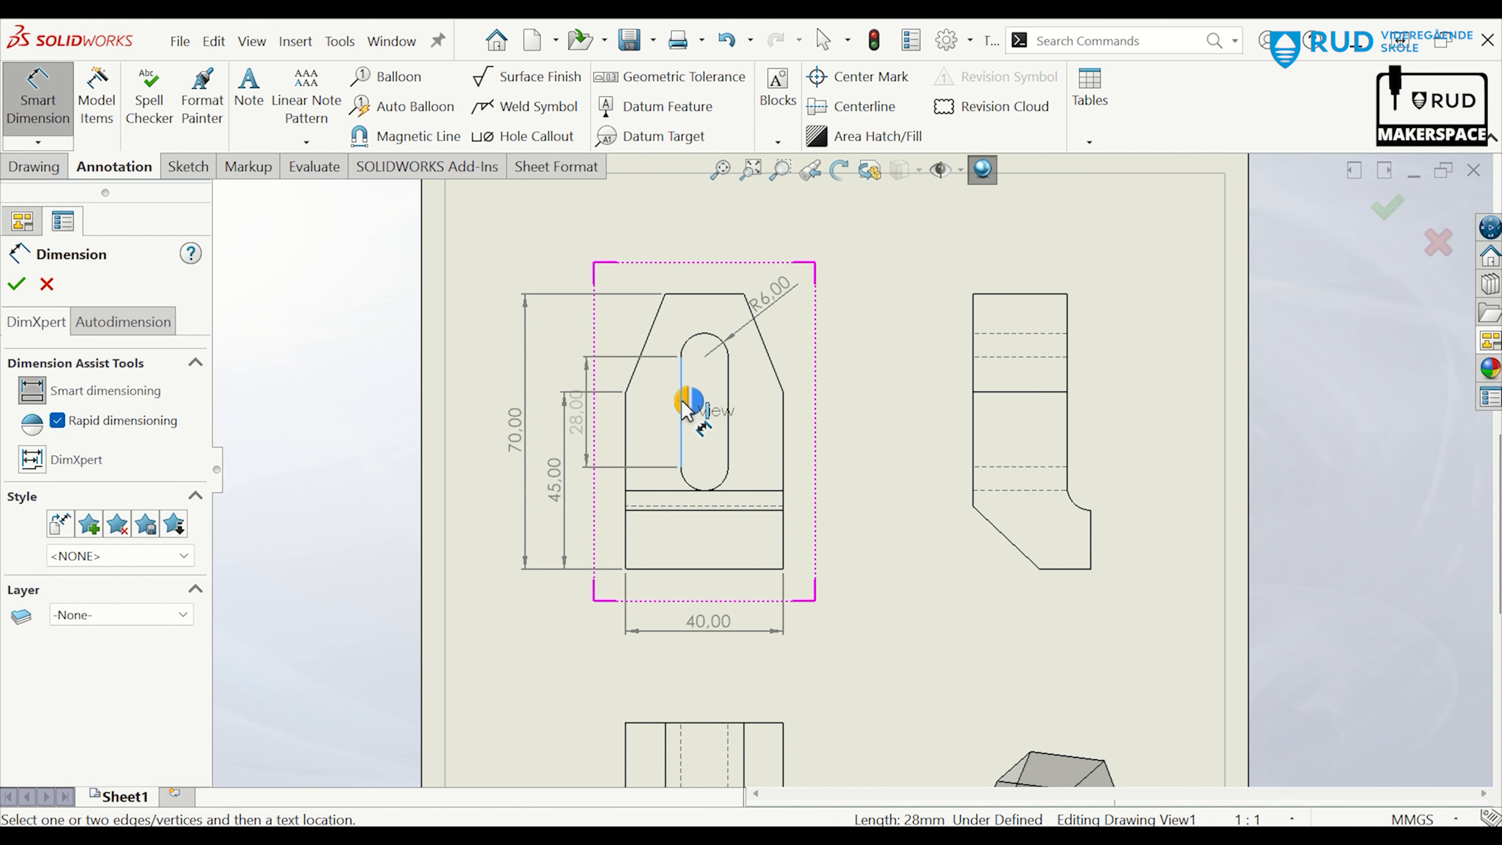
pyautogui.click(658, 408)
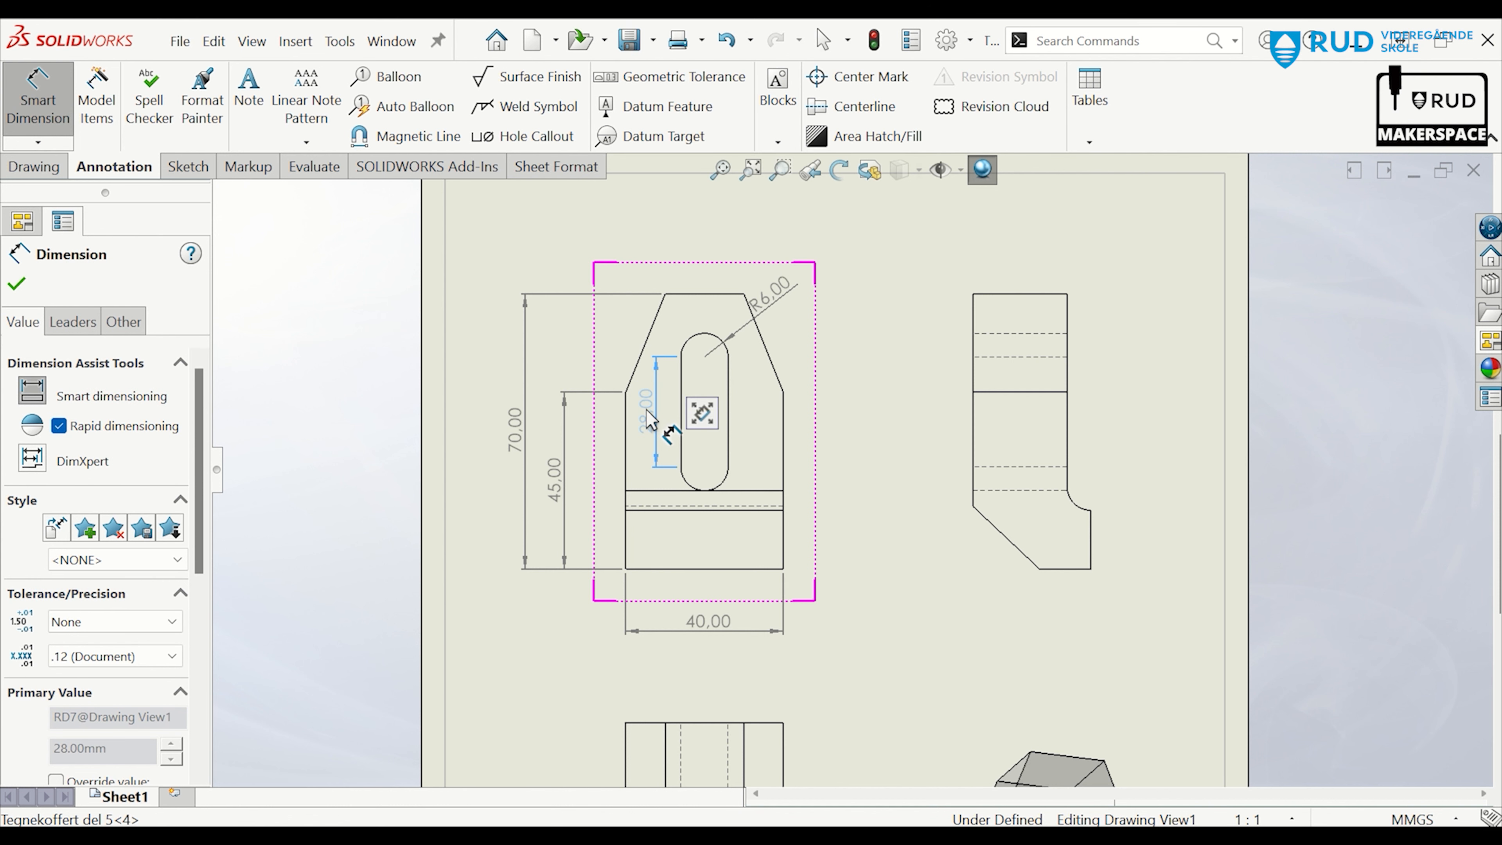
pyautogui.click(844, 394)
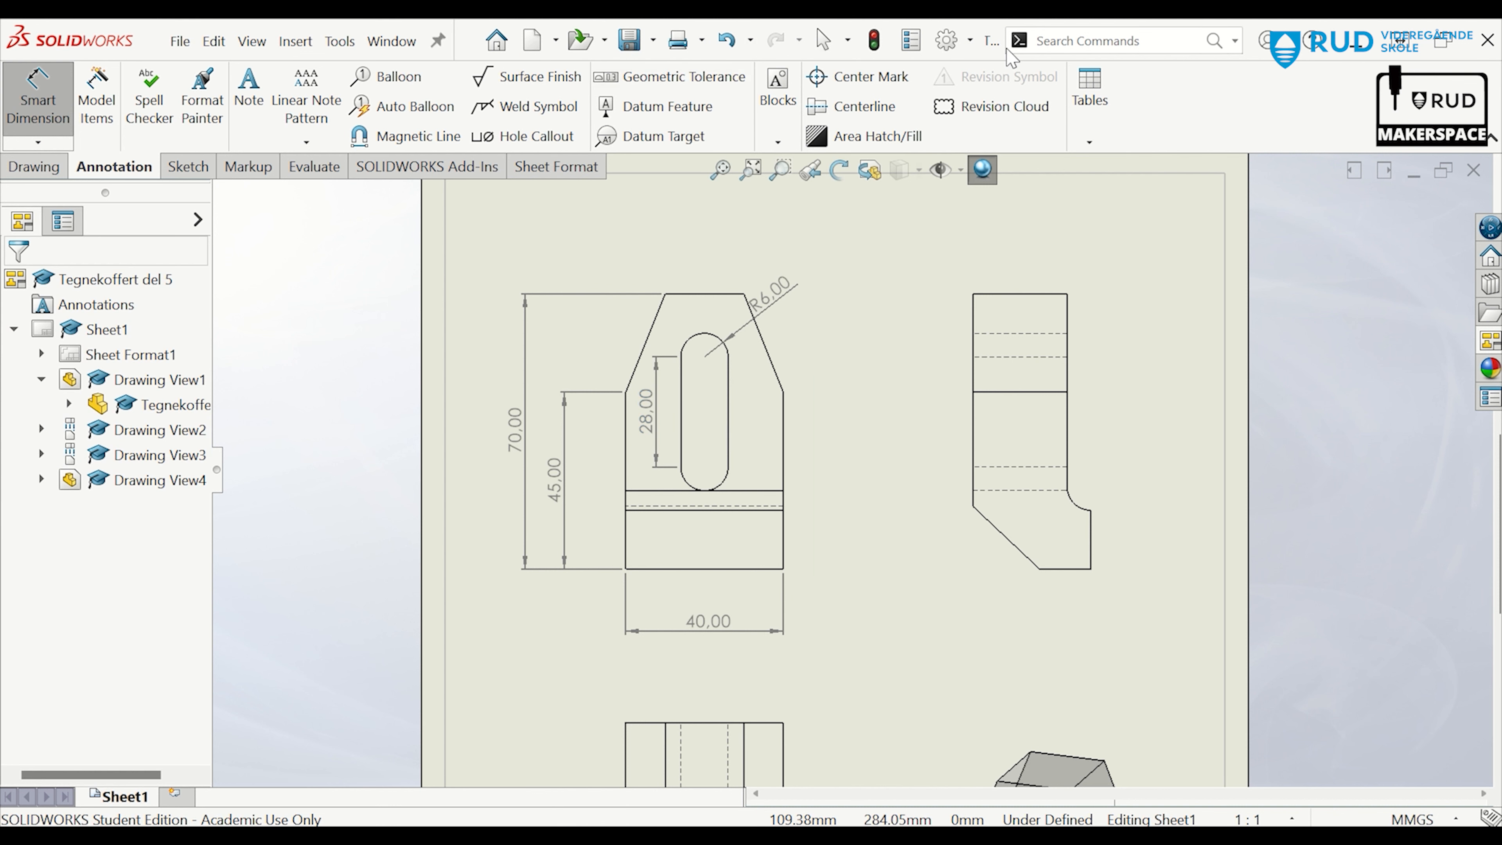
# Set the primary precision of dimensions to None in the document properties
pyautogui.click(970, 42)
pyautogui.click(1000, 71)
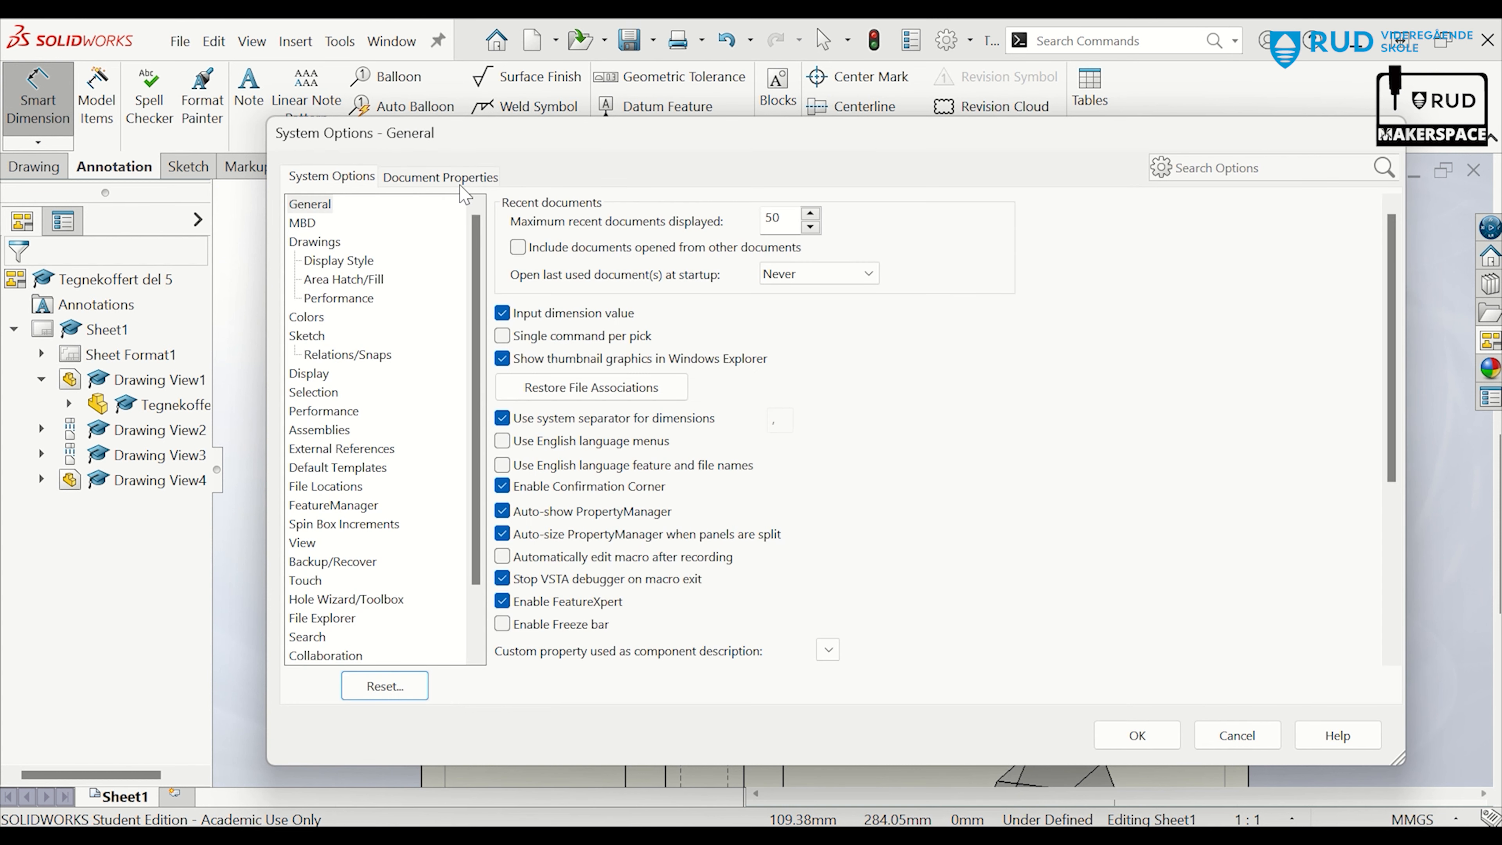
pyautogui.click(461, 180)
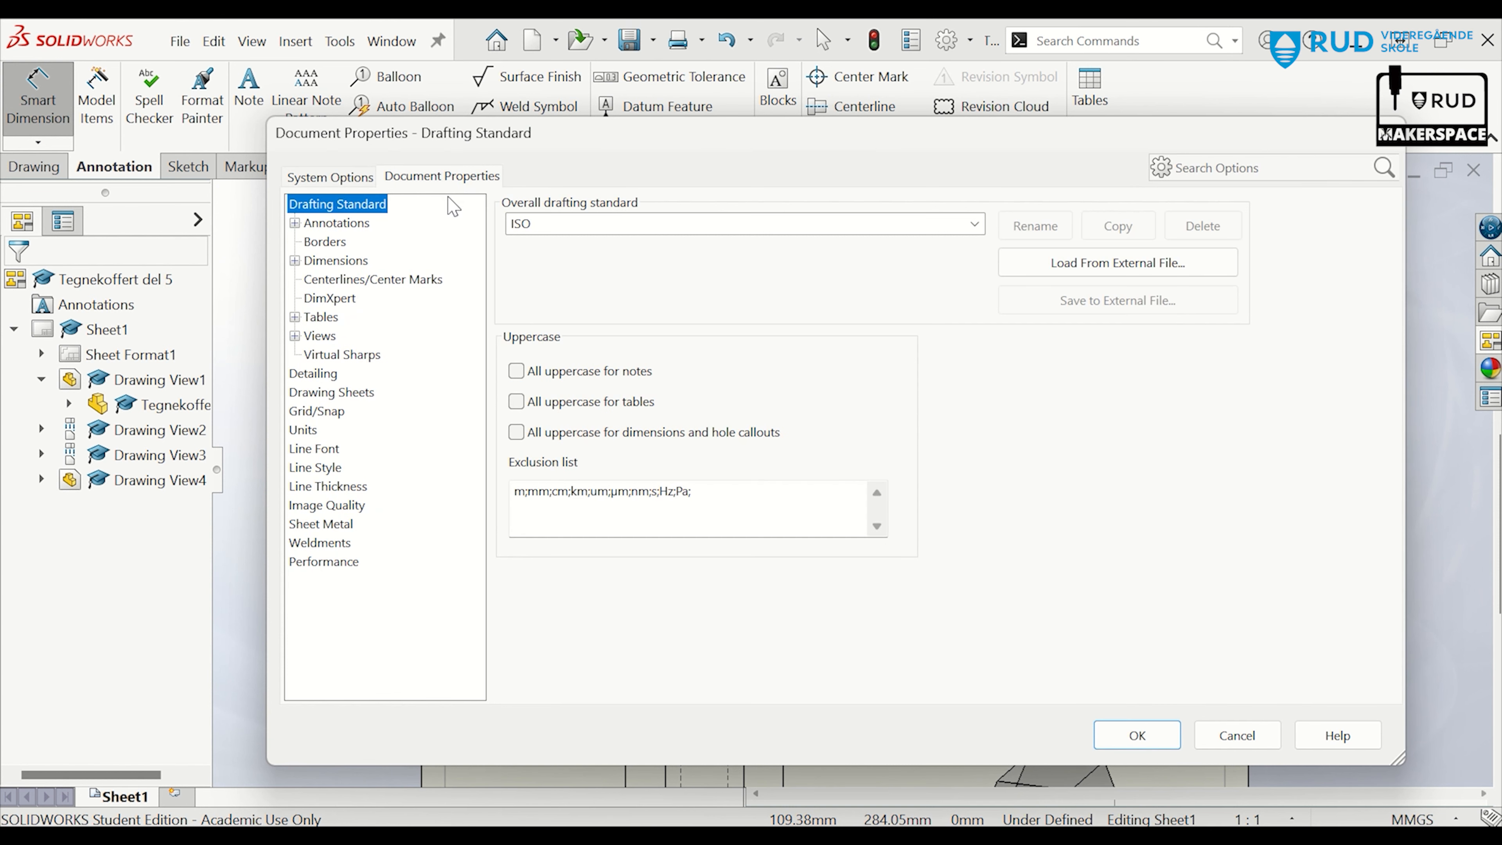
pyautogui.click(349, 261)
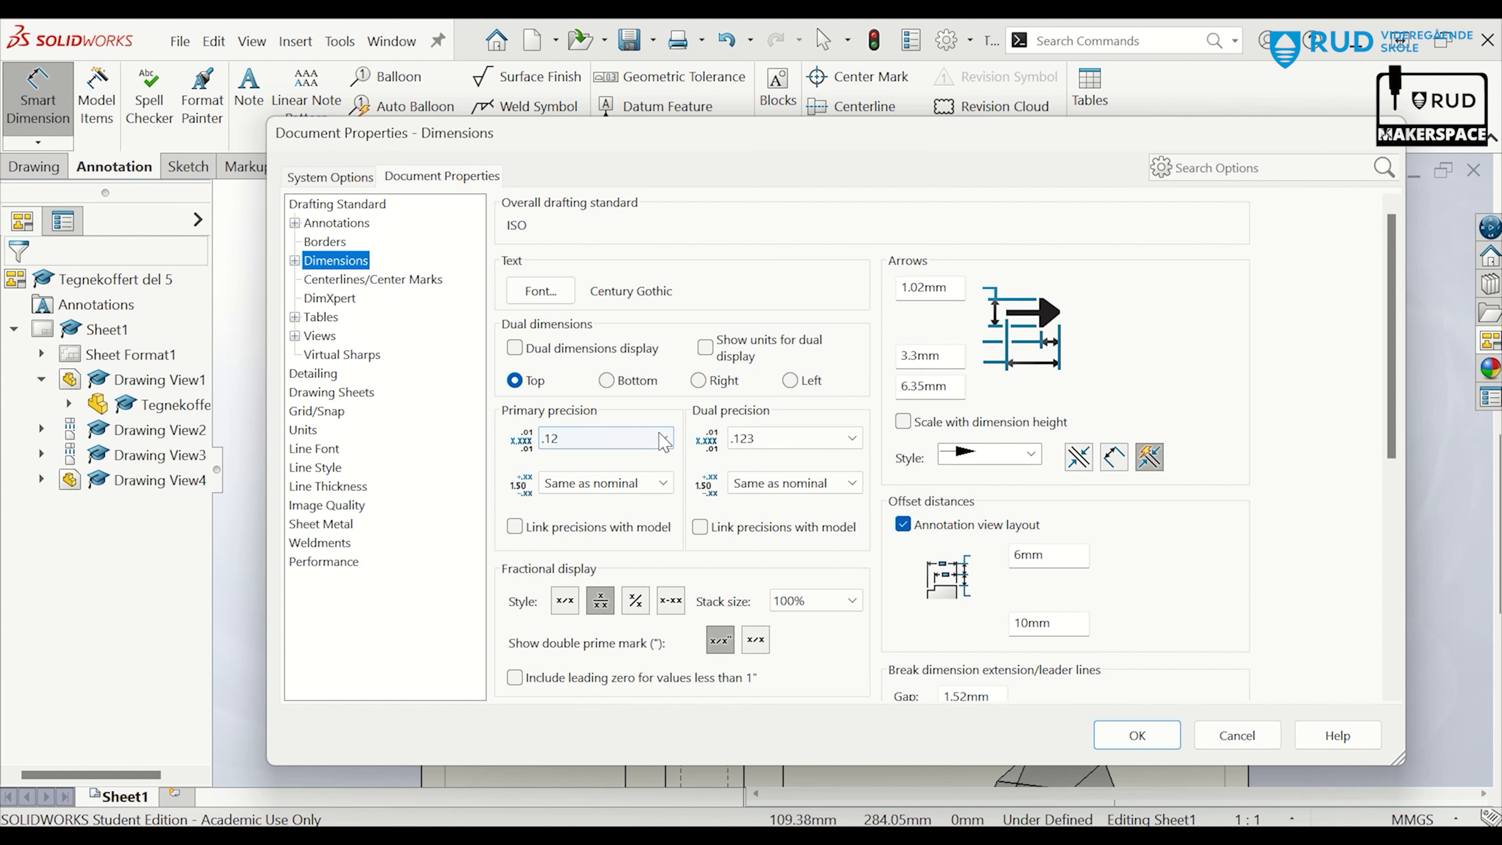
pyautogui.click(607, 439)
pyautogui.click(608, 461)
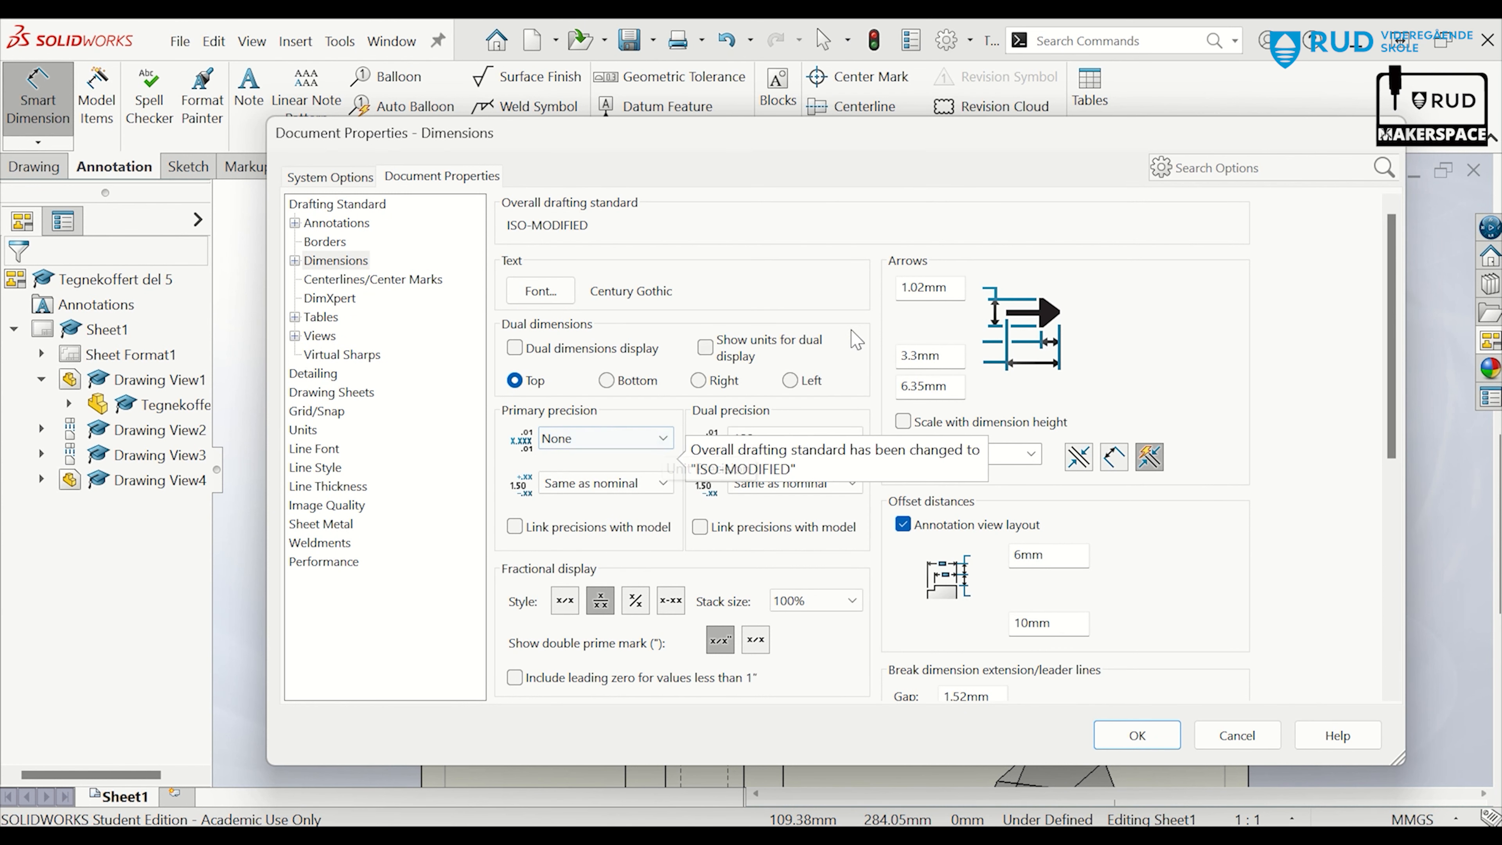
# Set the dimension font height to 4.5 mm and apply the document properties
pyautogui.click(560, 294)
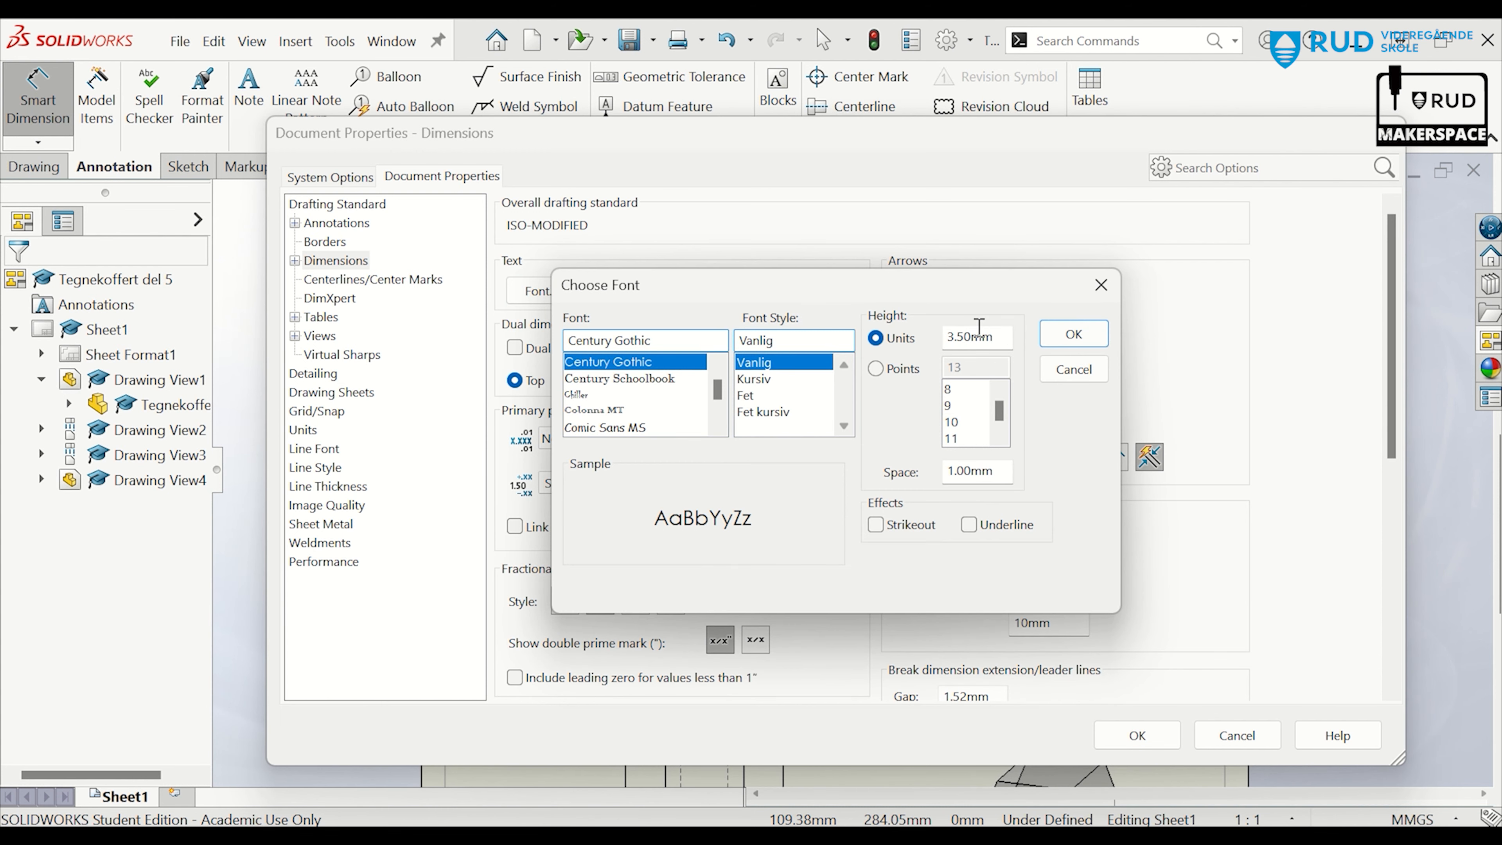
pyautogui.click(878, 338)
pyautogui.write('4,5')
pyautogui.click(1105, 340)
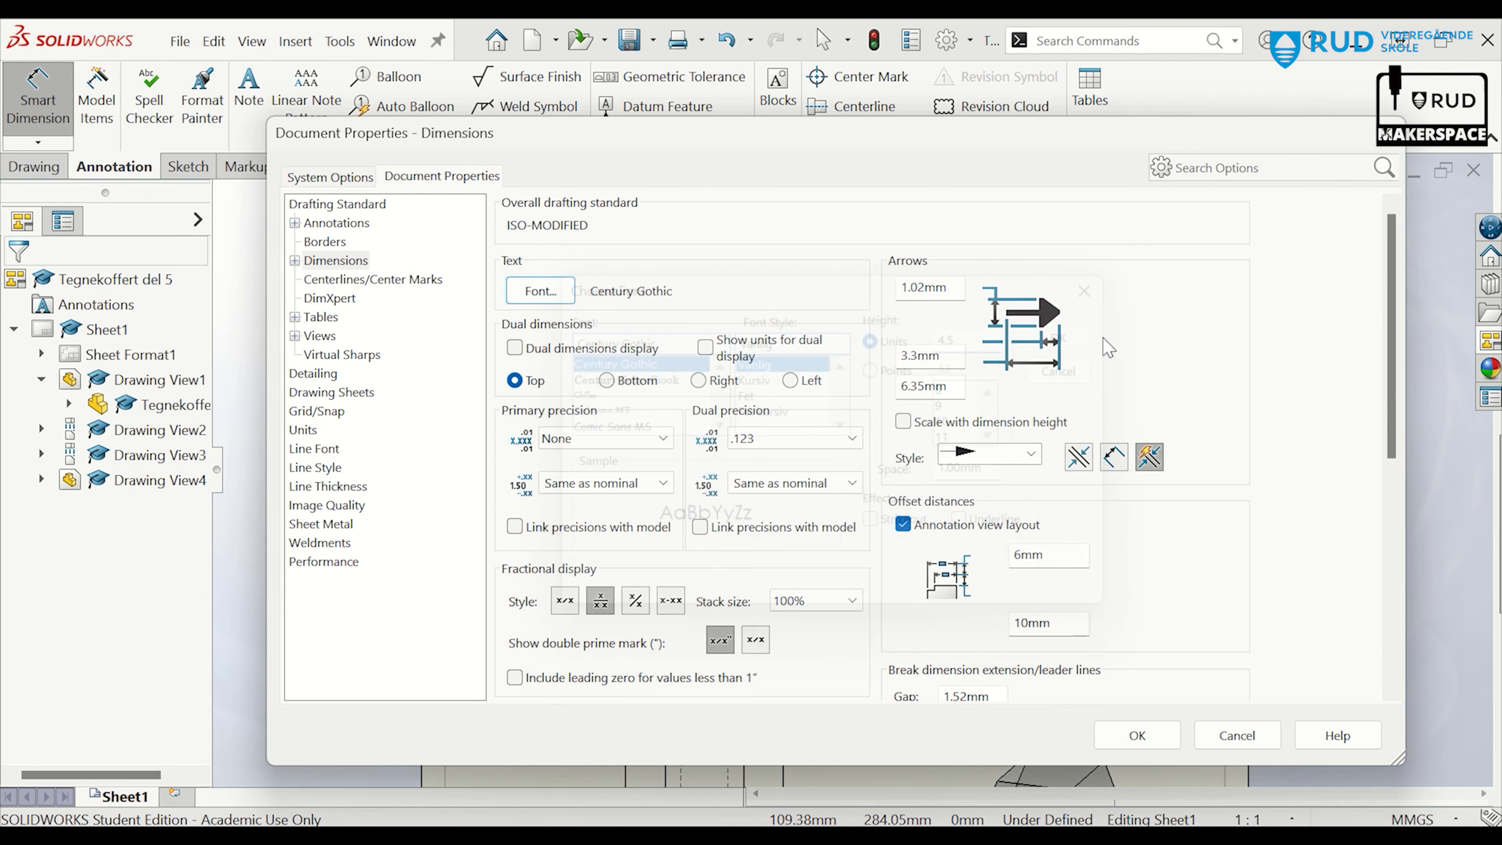
pyautogui.click(1135, 735)
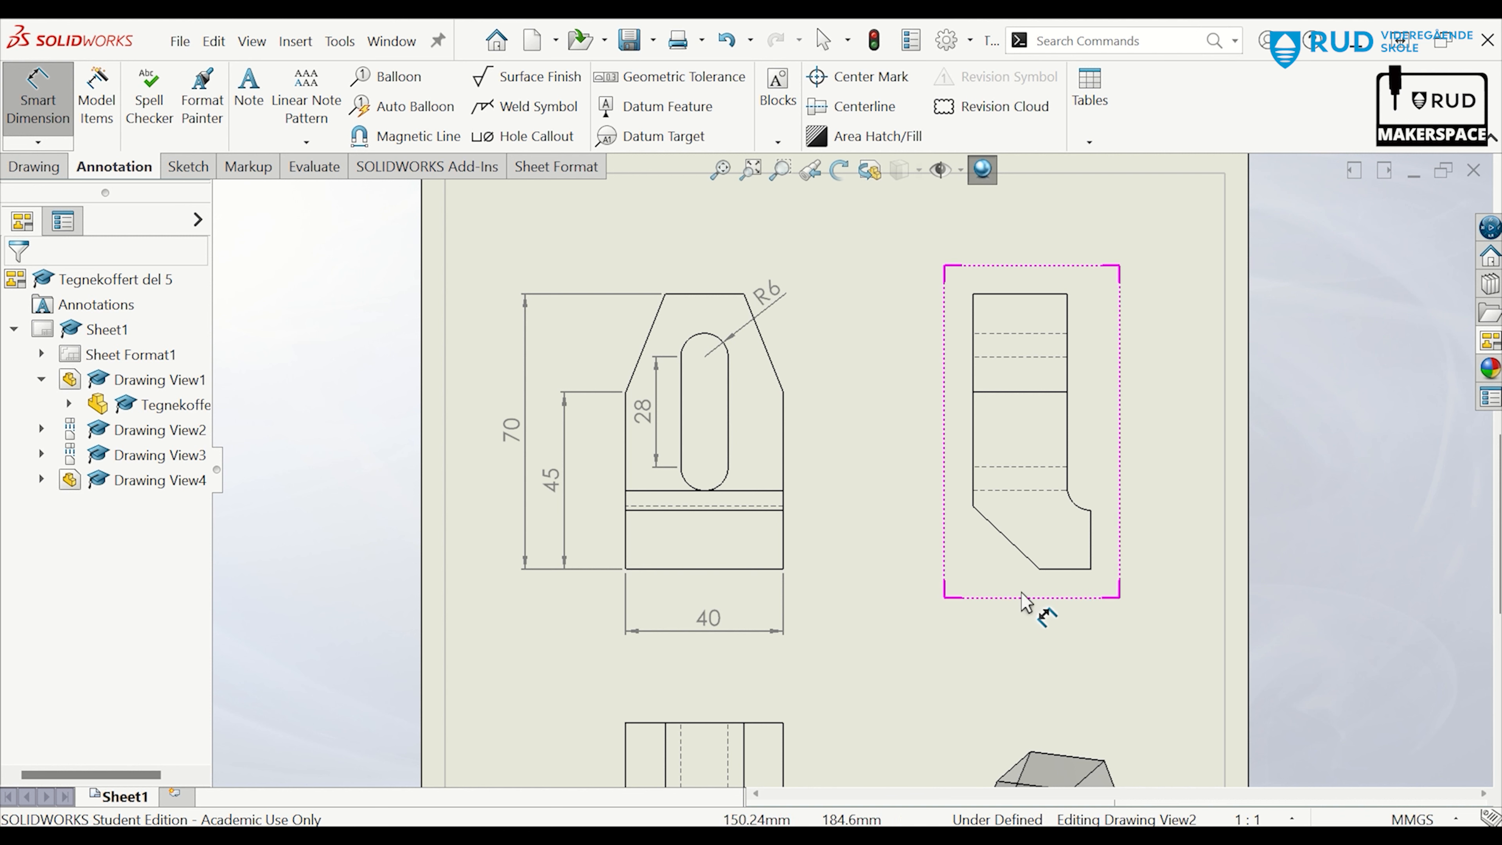
# Dimension the bottom edge and the short vertical edge of the foot in the side view, placing them outside the outline
pyautogui.click(1061, 579)
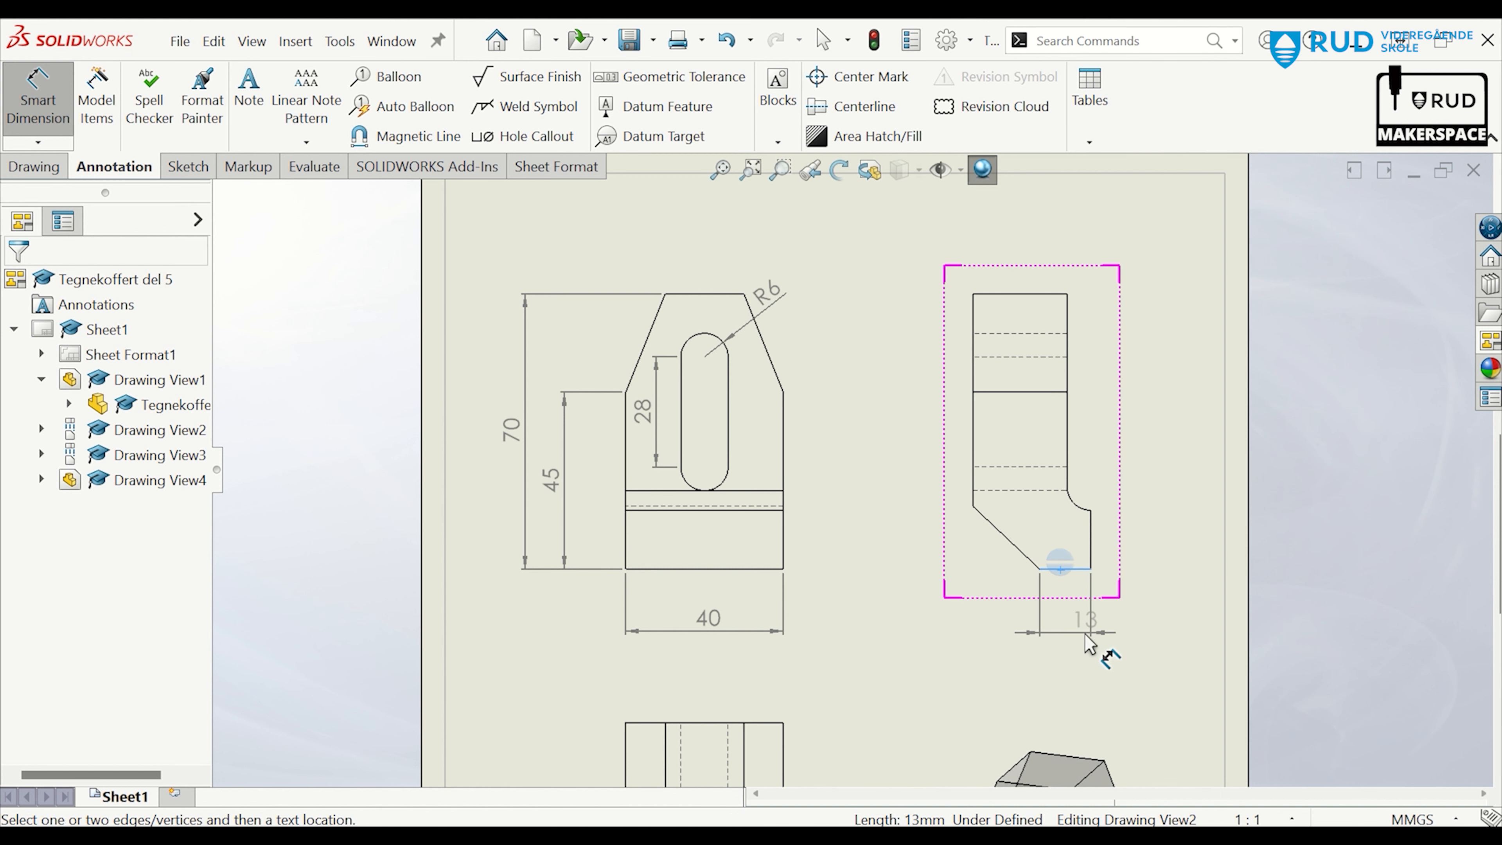
pyautogui.click(1067, 631)
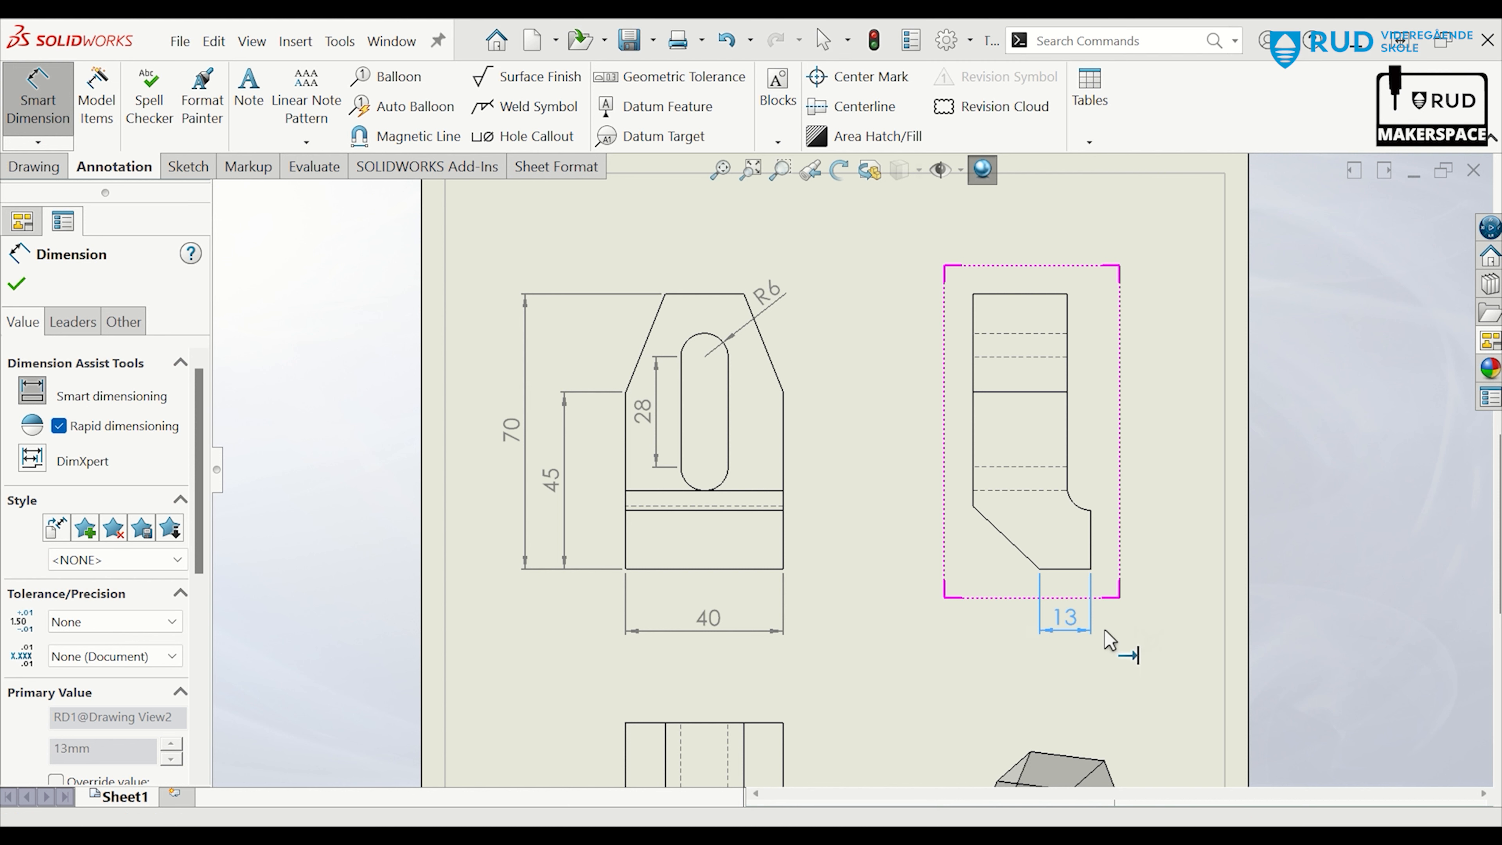
pyautogui.click(1092, 540)
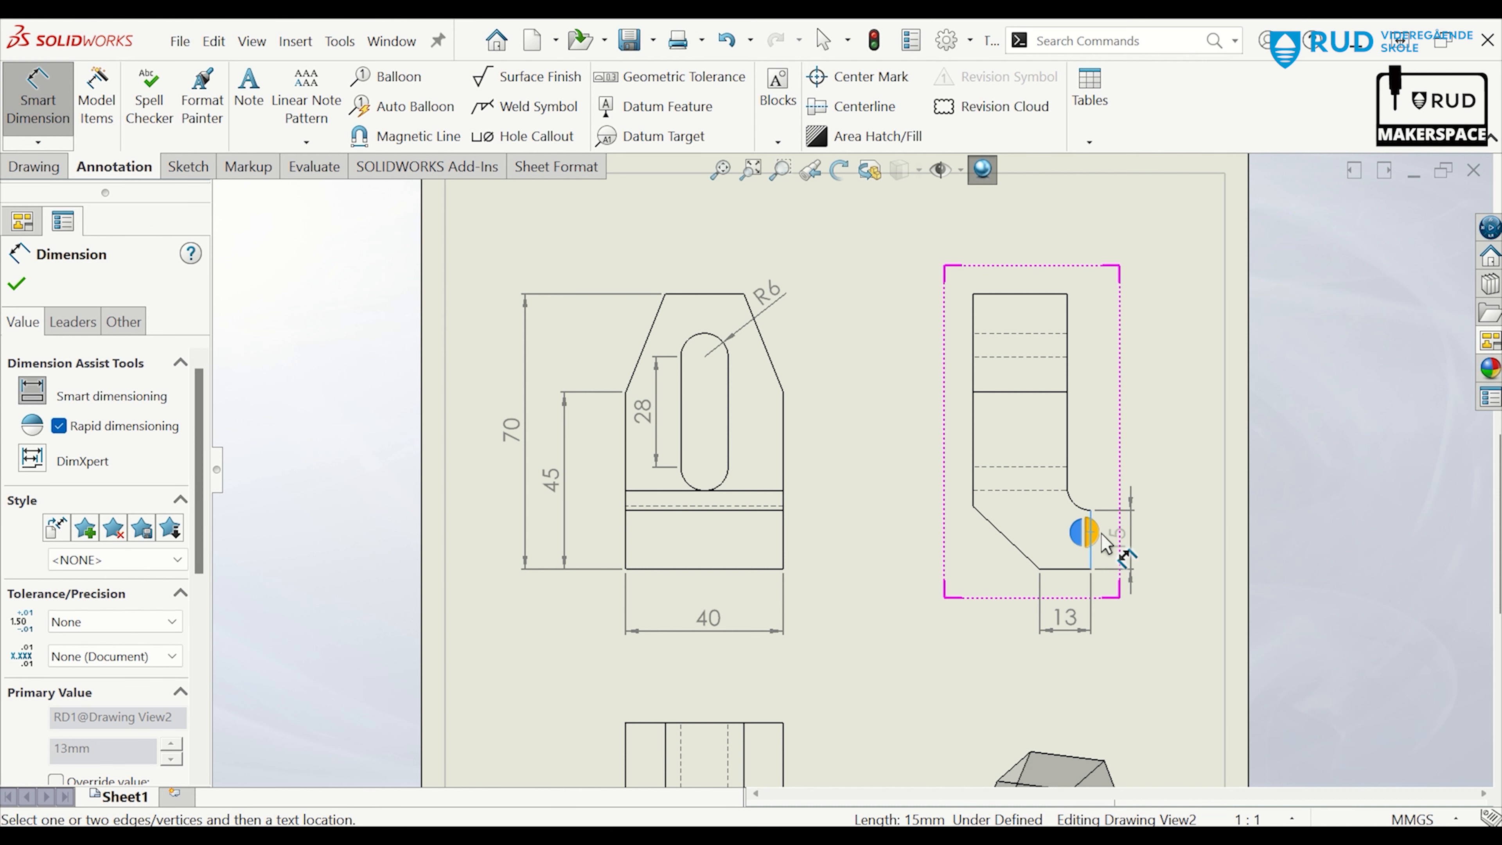
pyautogui.click(1135, 548)
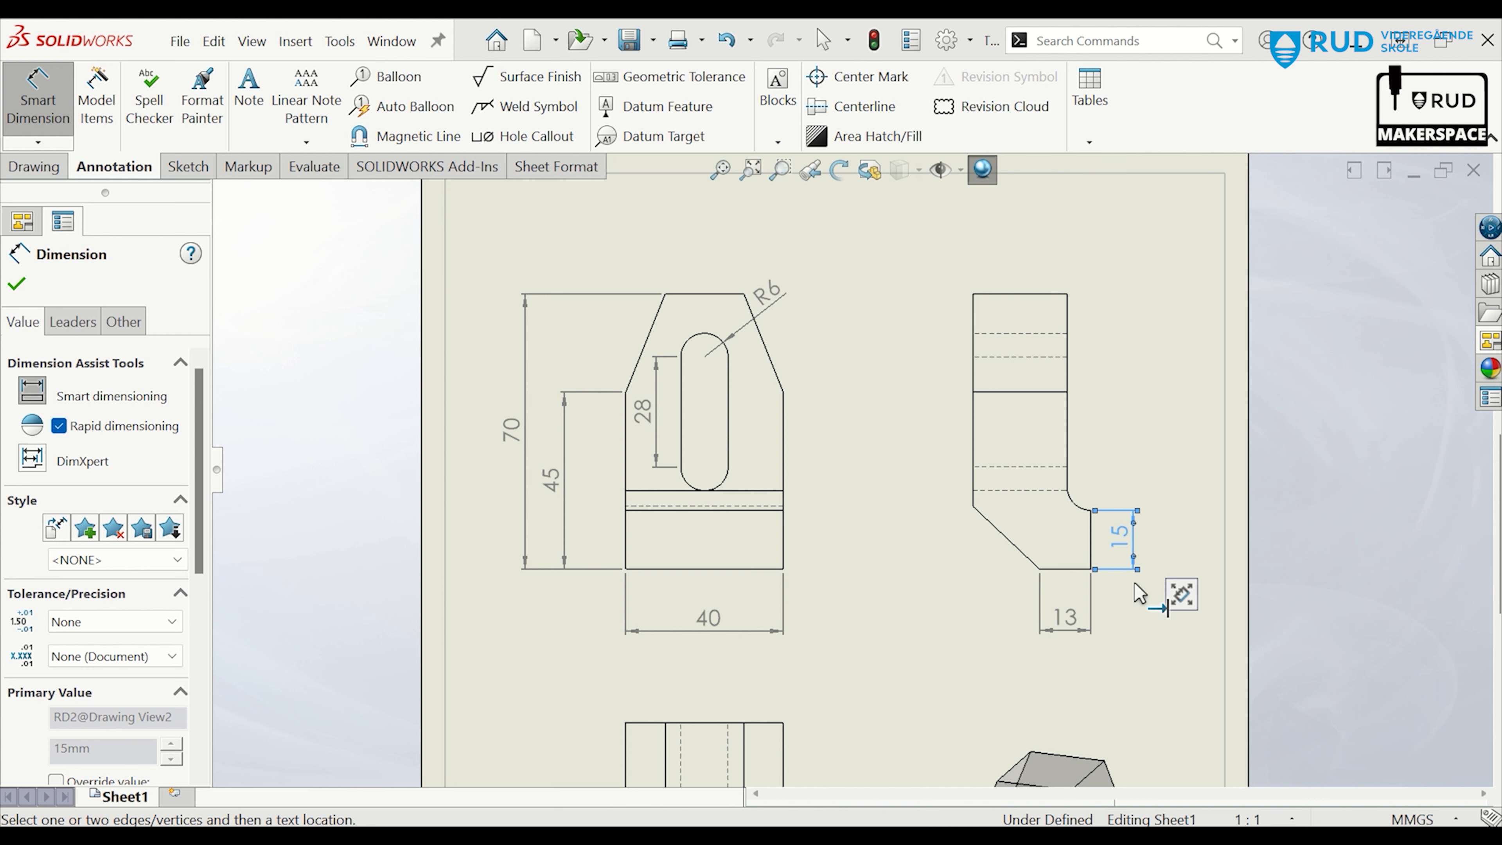
pyautogui.click(1147, 625)
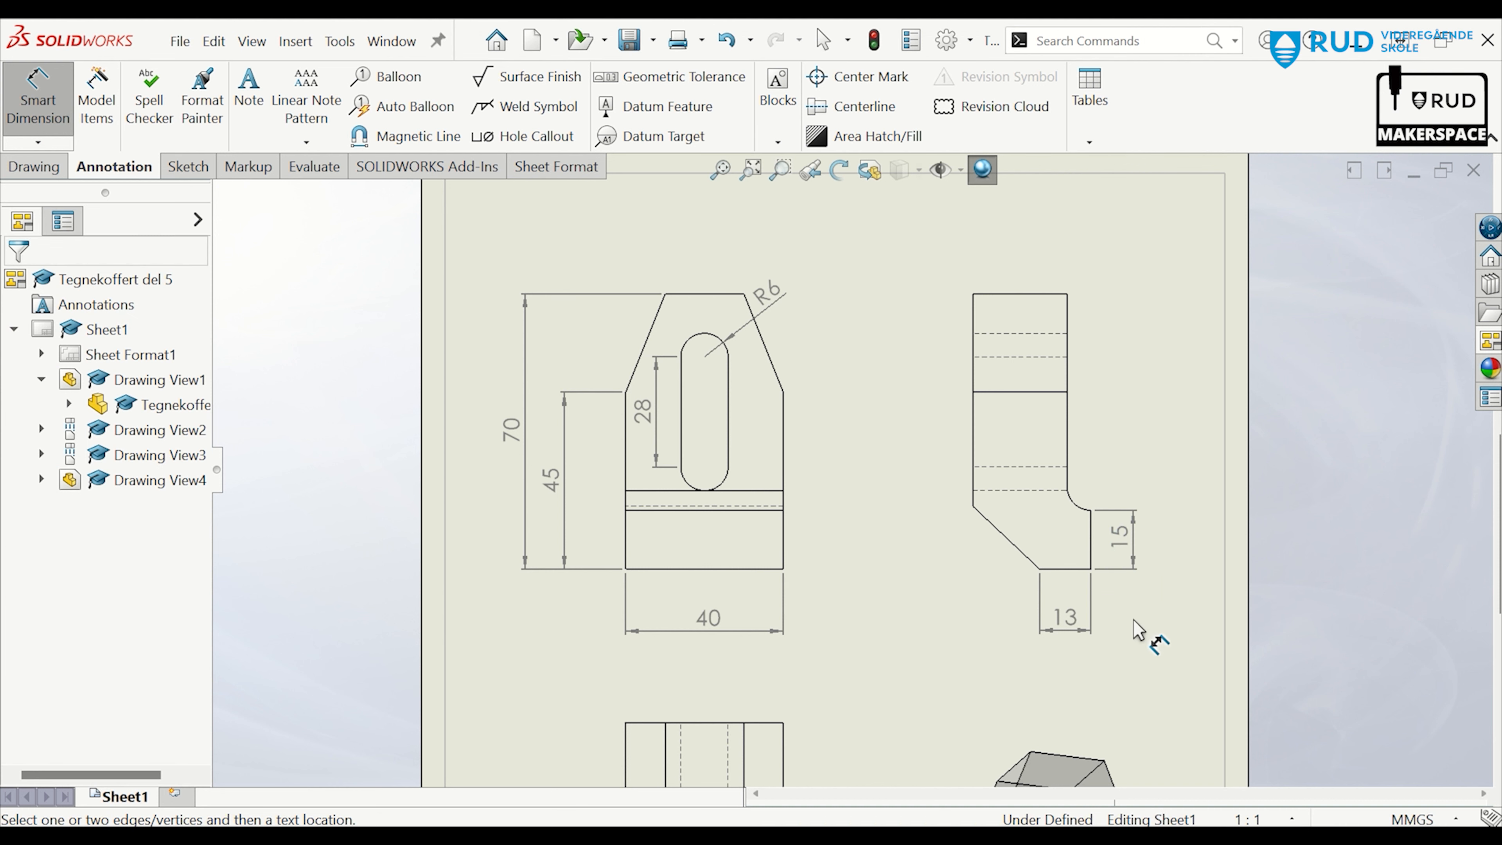
# Dimension the fillet radius and the length of the top edge in the side view, placing both outside the outline
pyautogui.click(1074, 504)
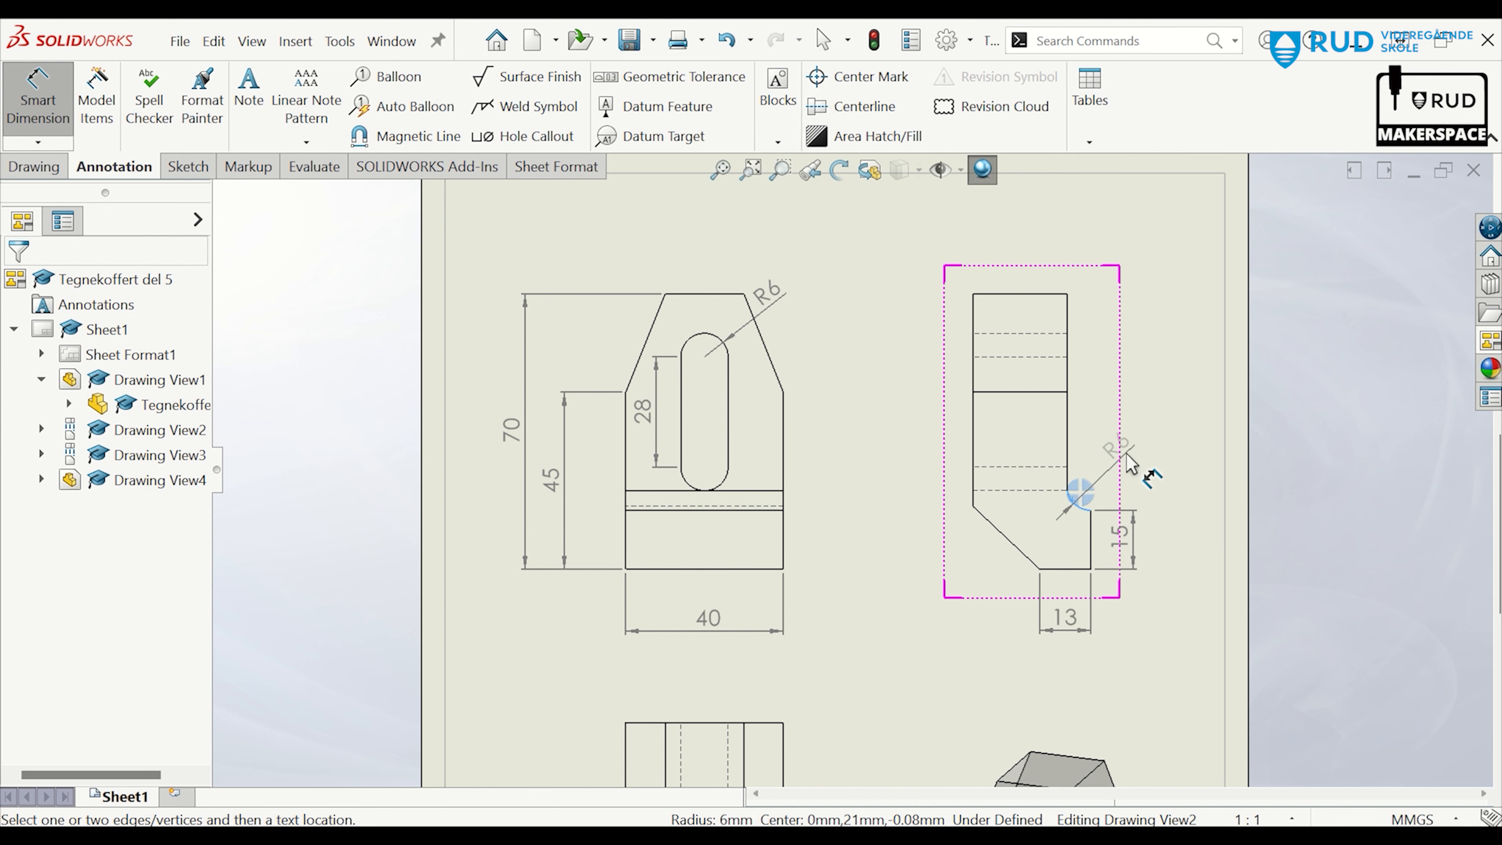
pyautogui.click(1131, 464)
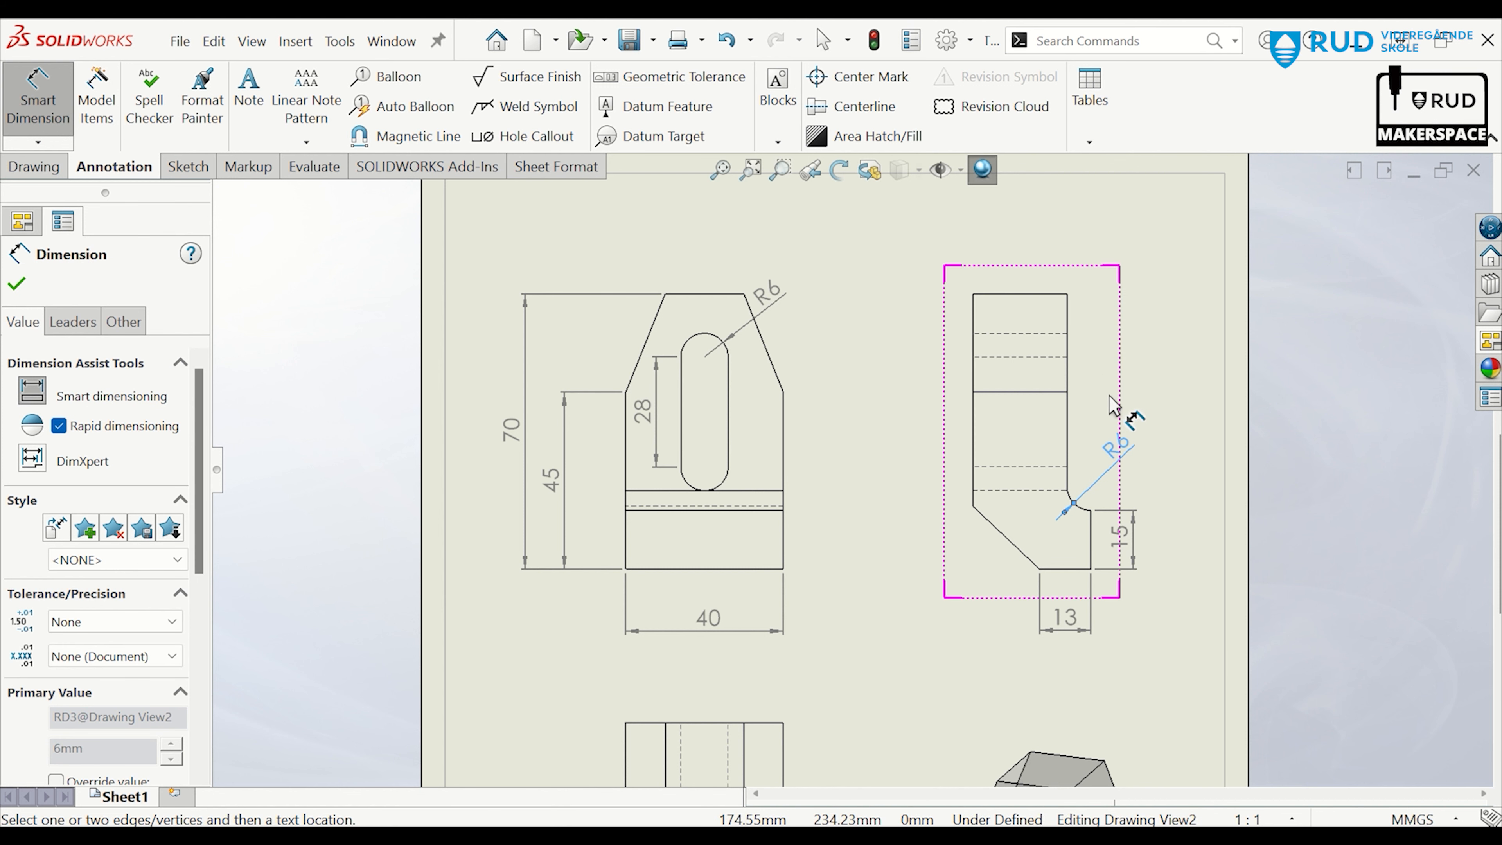
pyautogui.press('f')
pyautogui.scroll(-3, 875, 619)
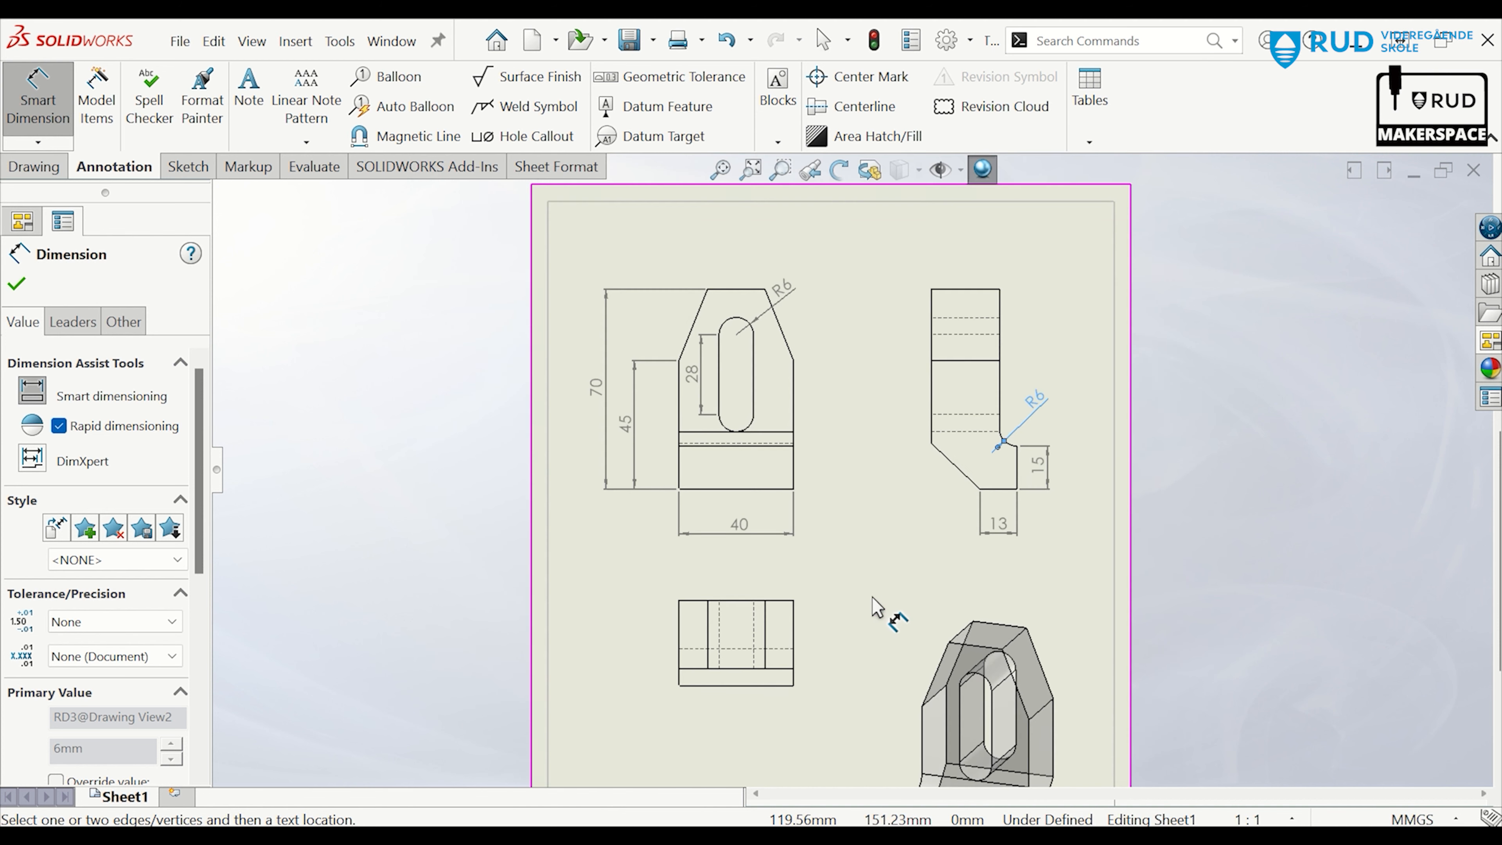
pyautogui.scroll(1, 867, 550)
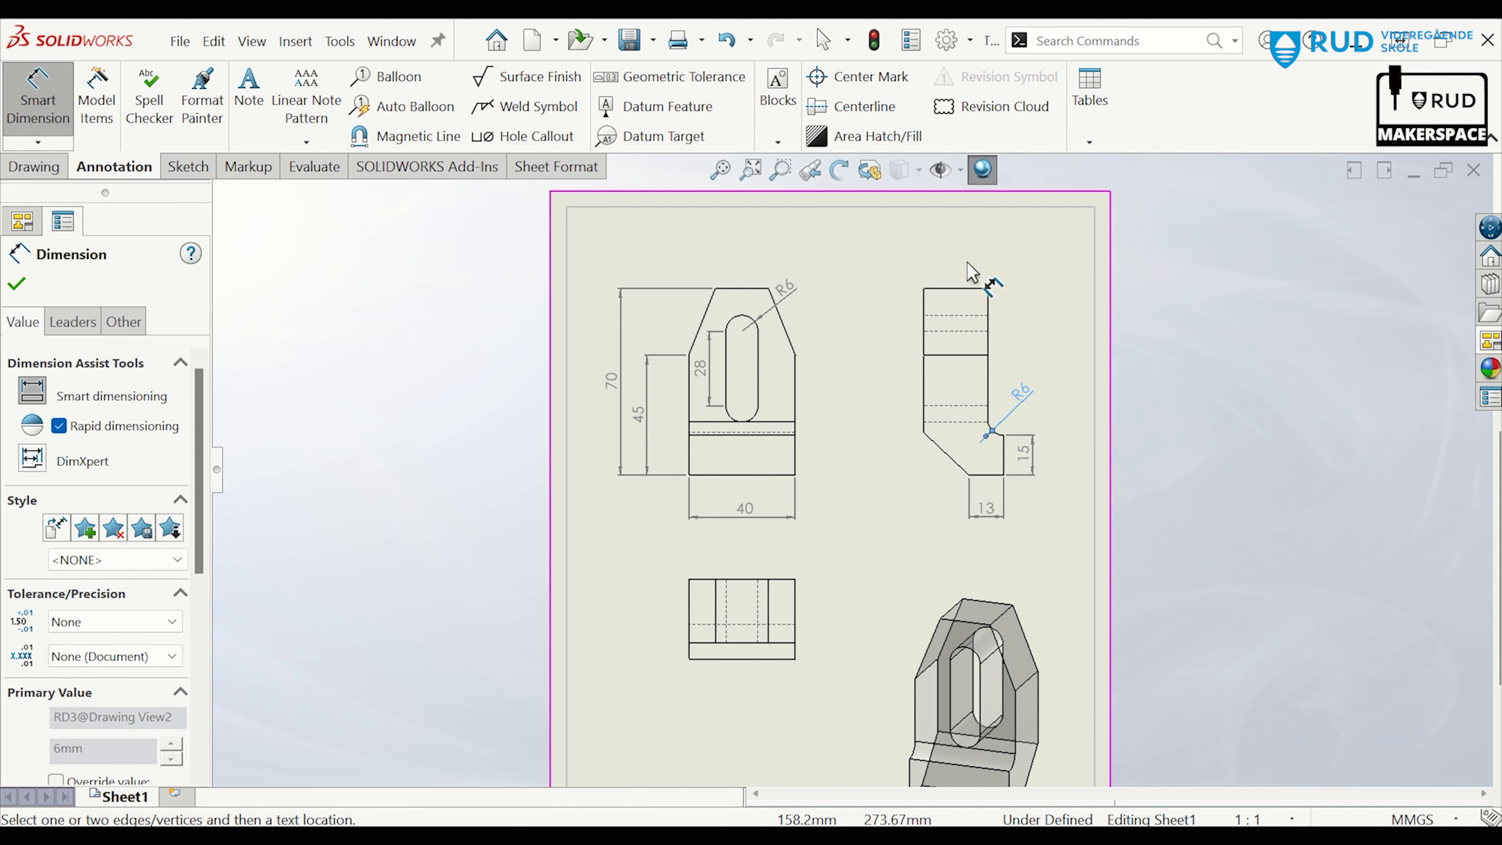
pyautogui.click(960, 288)
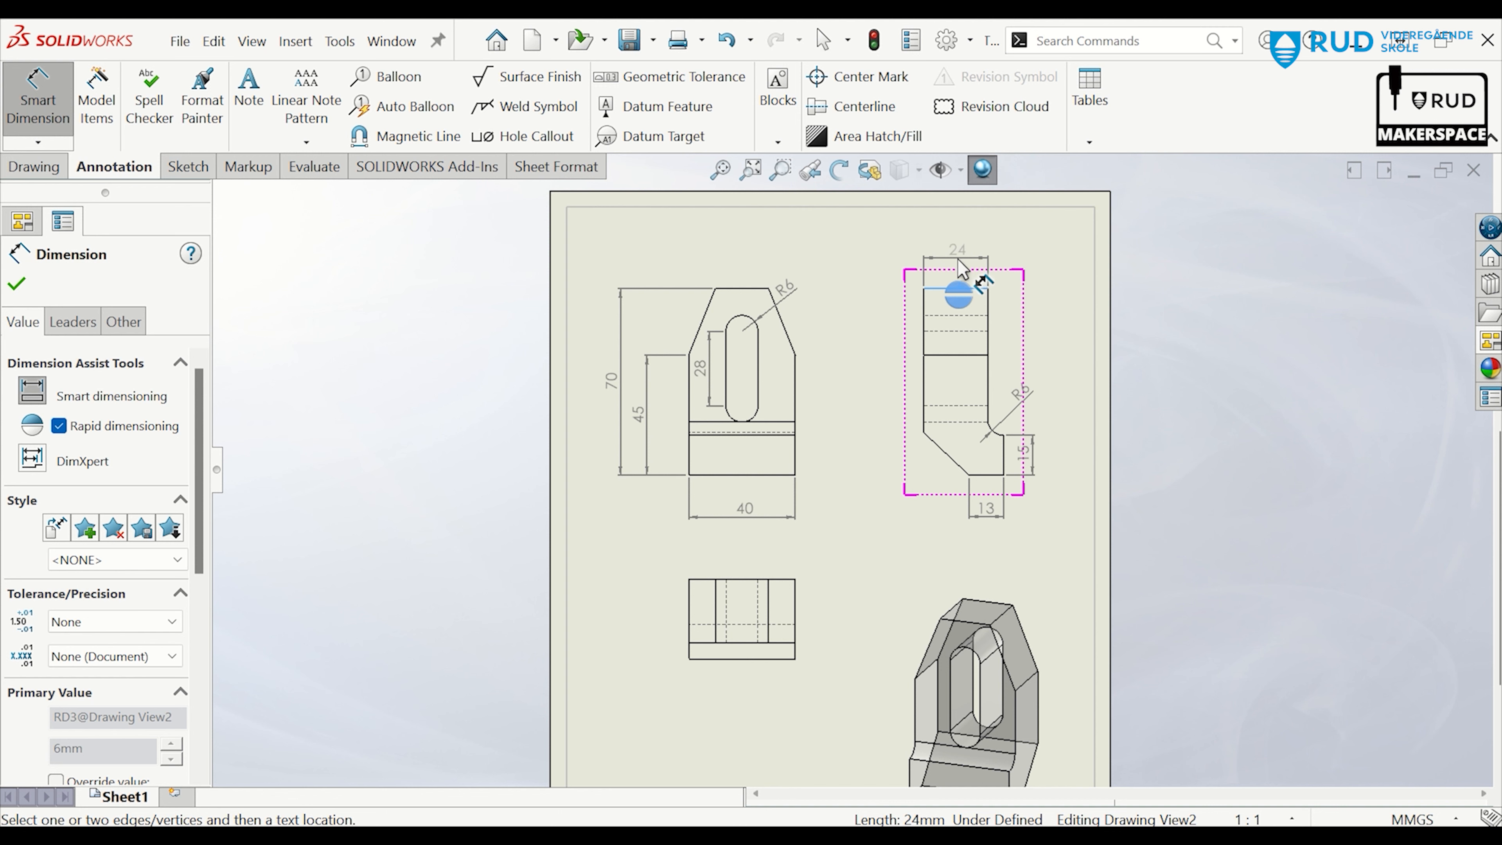
pyautogui.click(965, 268)
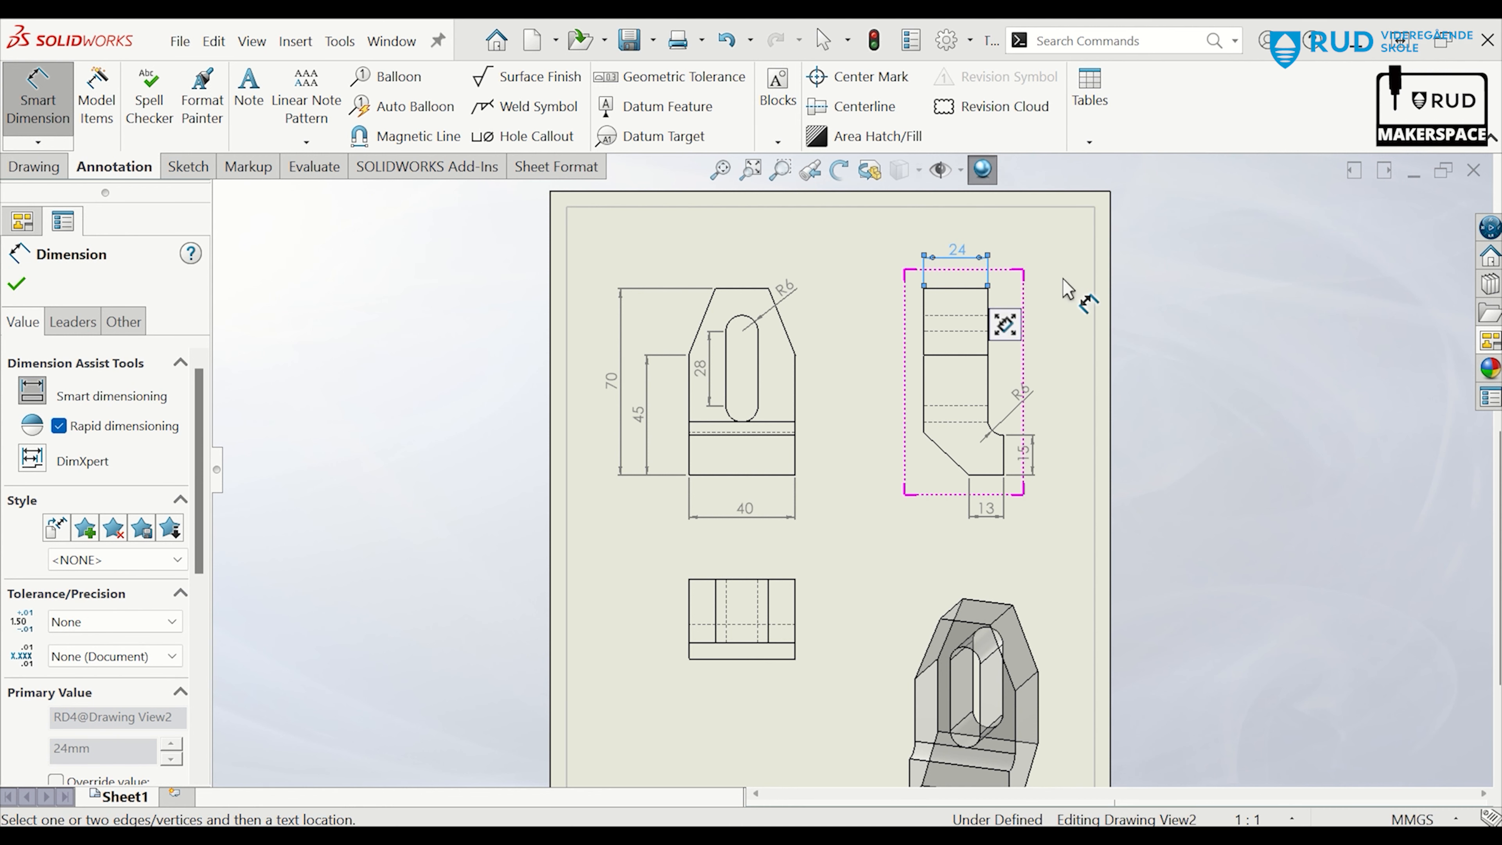
# Dimension the top edge of the front view above the outline and nudge its text toward the middle
pyautogui.click(736, 288)
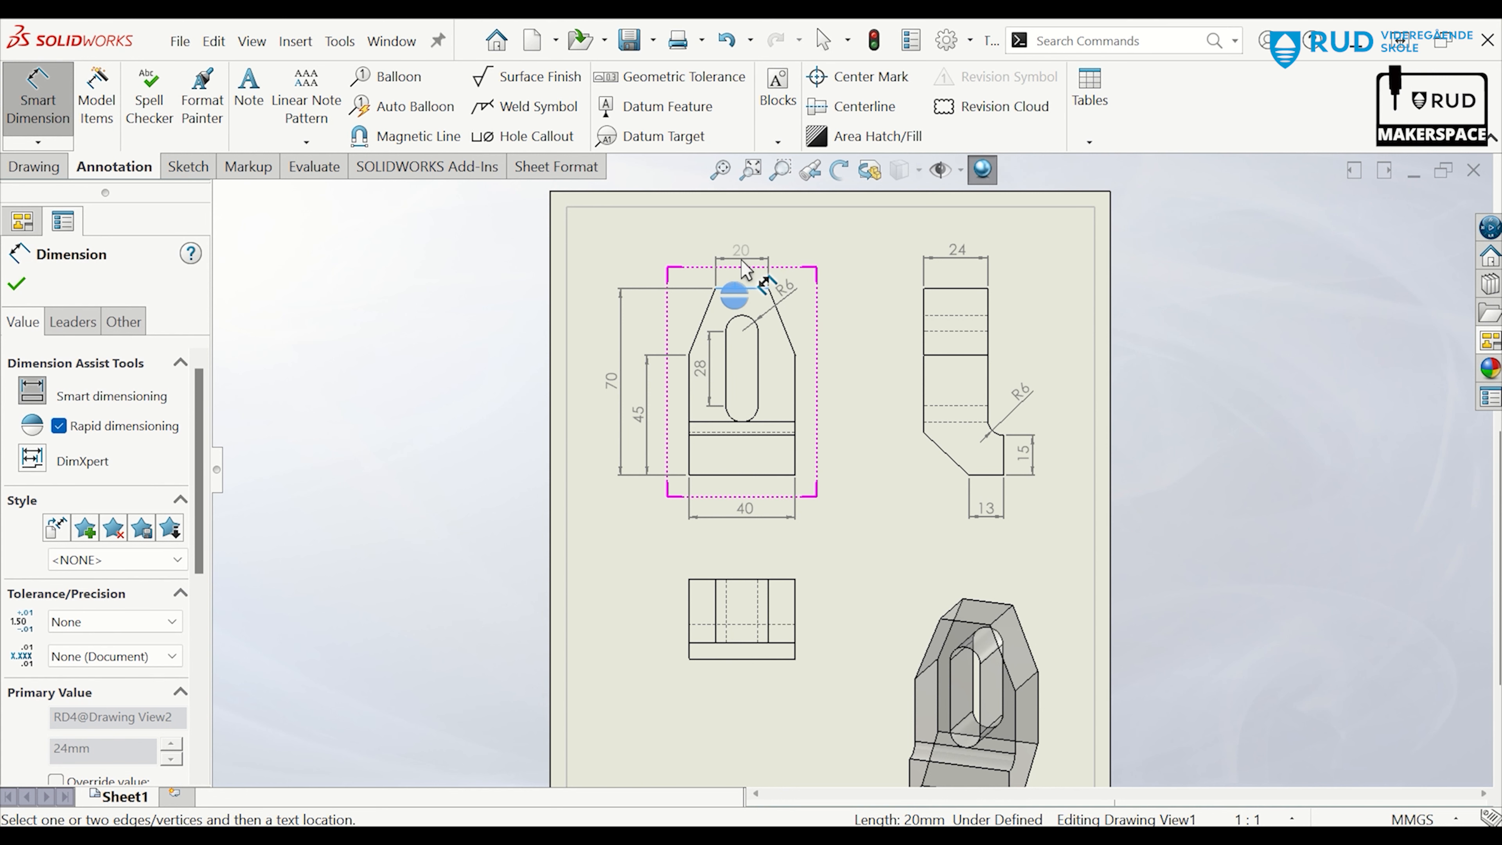
pyautogui.click(747, 269)
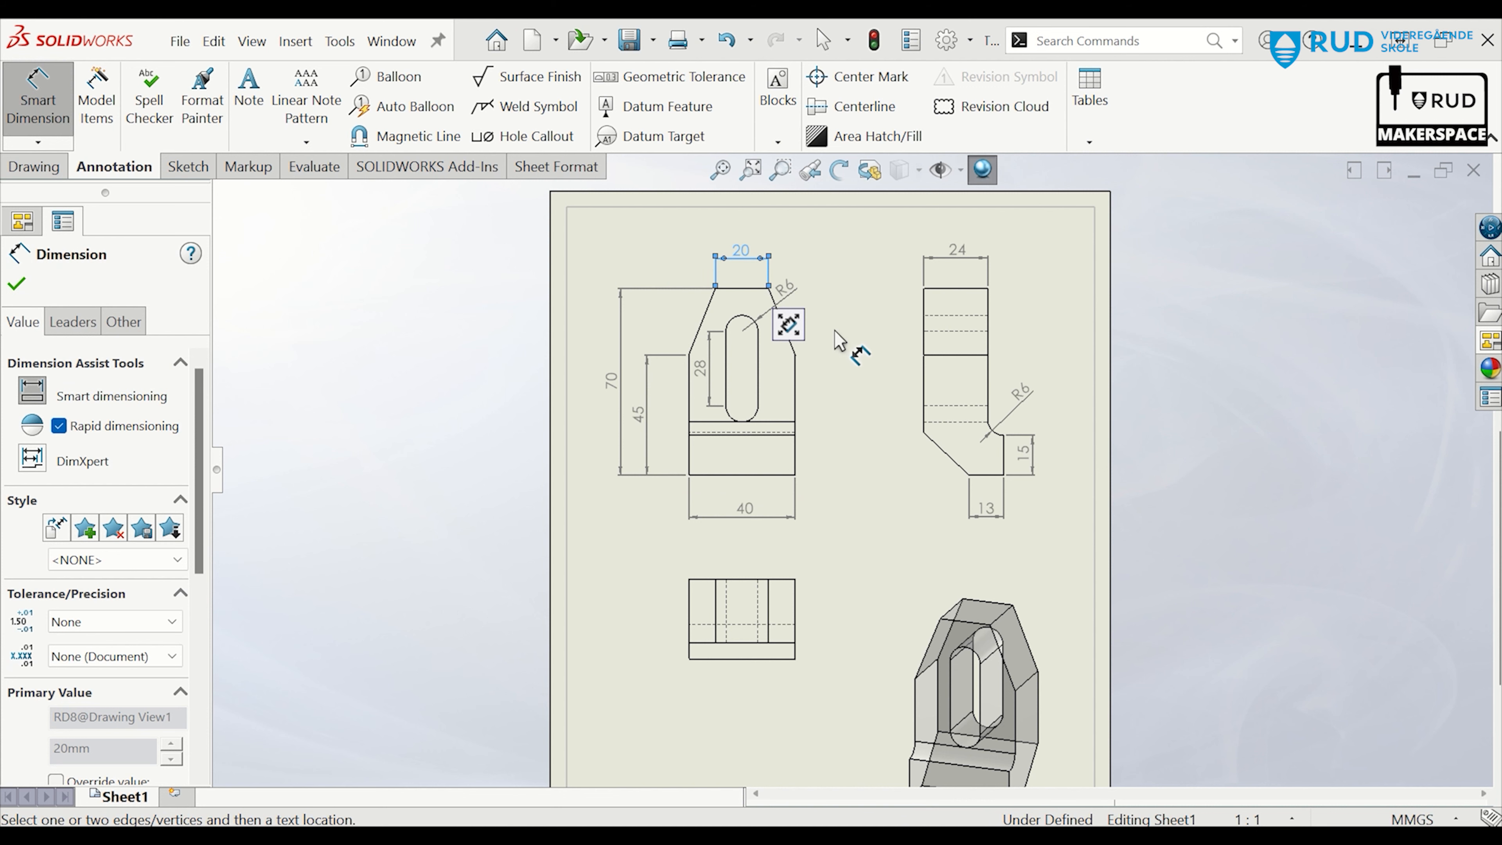
pyautogui.click(853, 405)
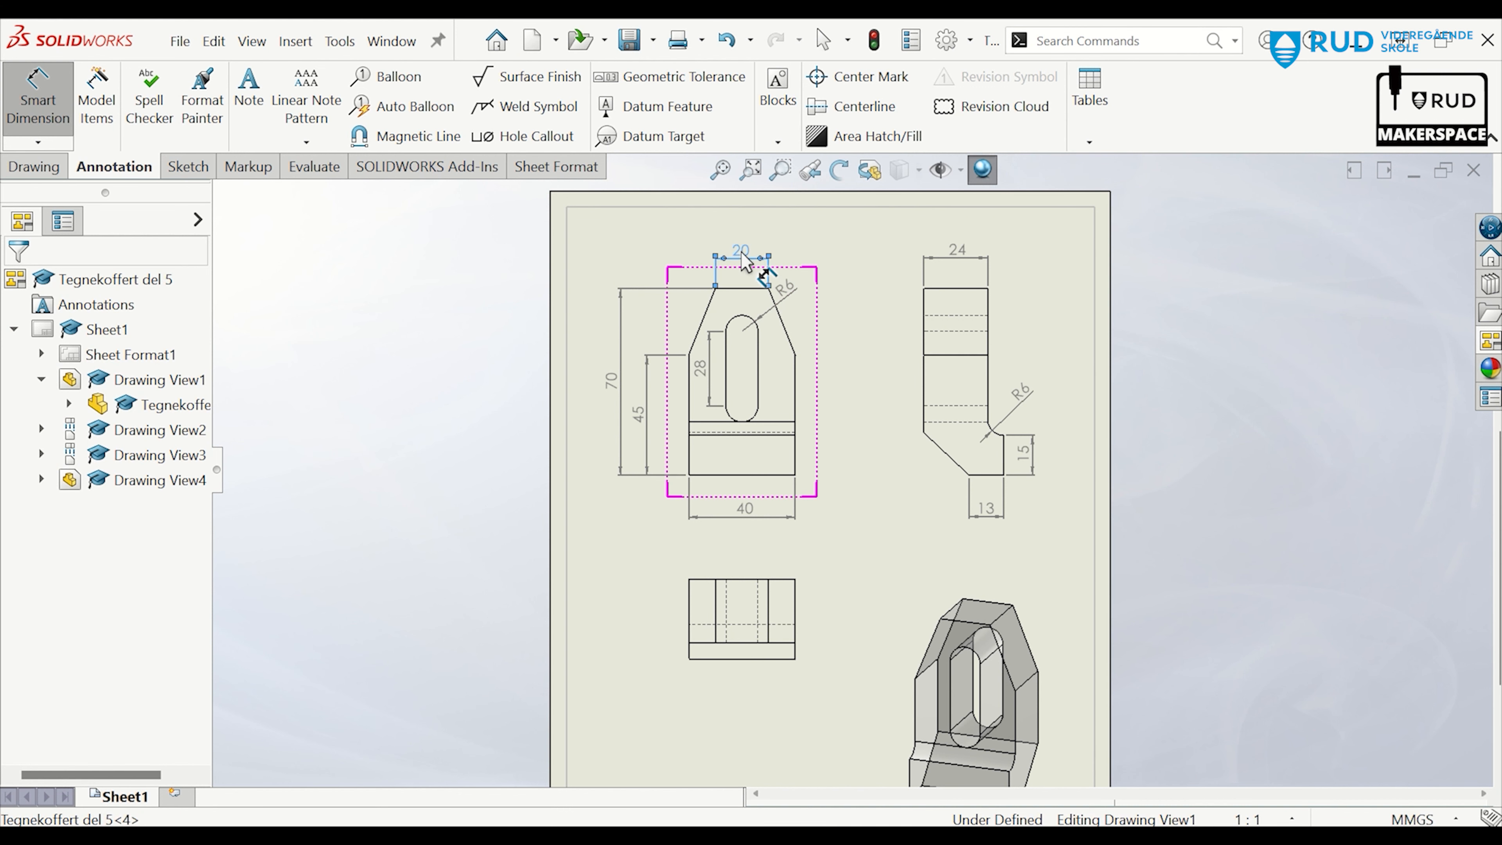
pyautogui.click(763, 267)
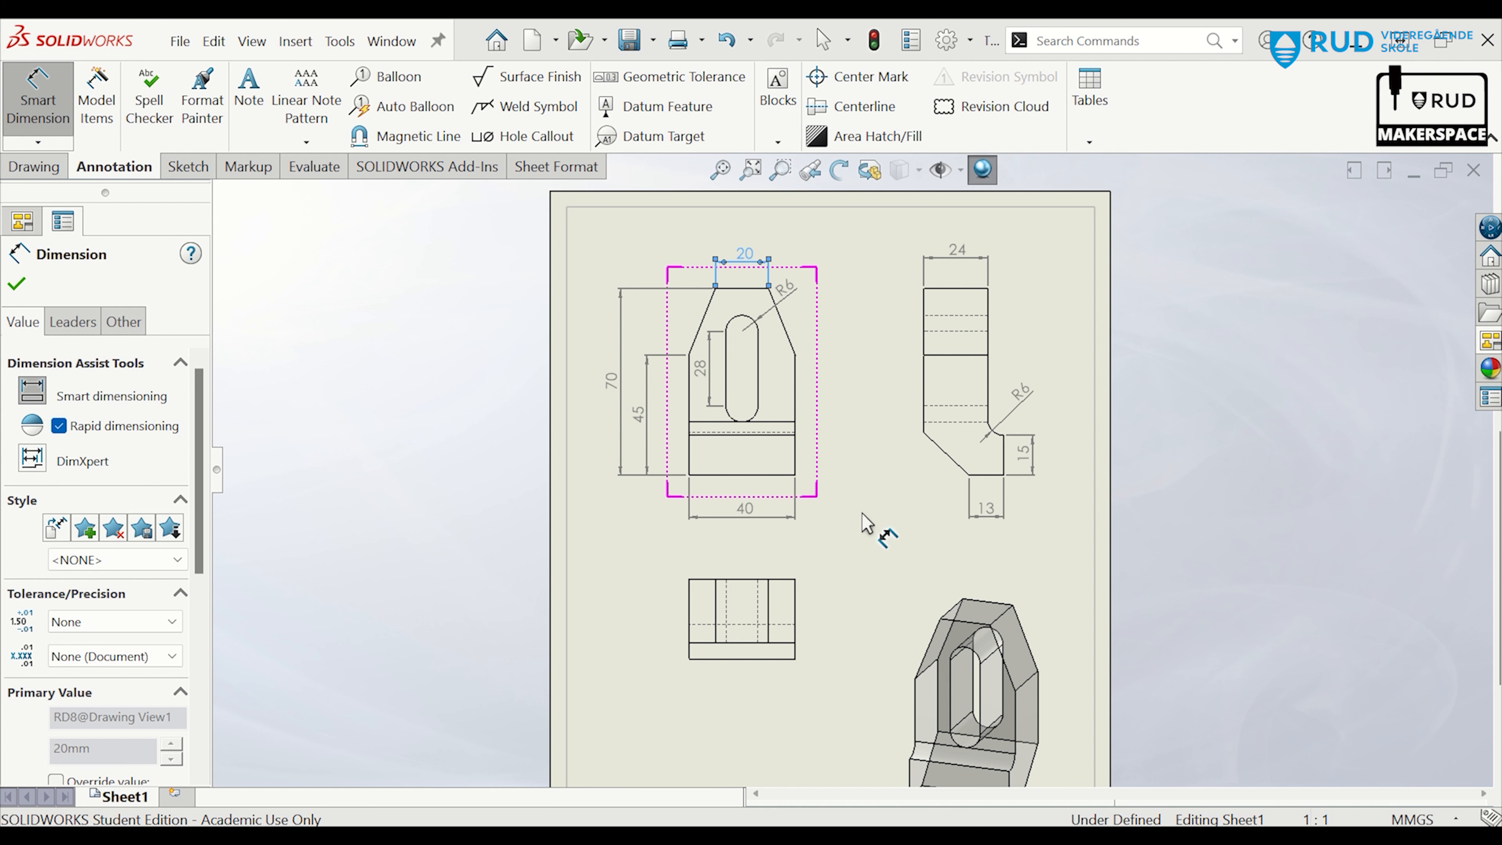
# Dimension the overall width of the side view below the outline and move the 13 mm foot dimension closer to the part
pyautogui.click(924, 417)
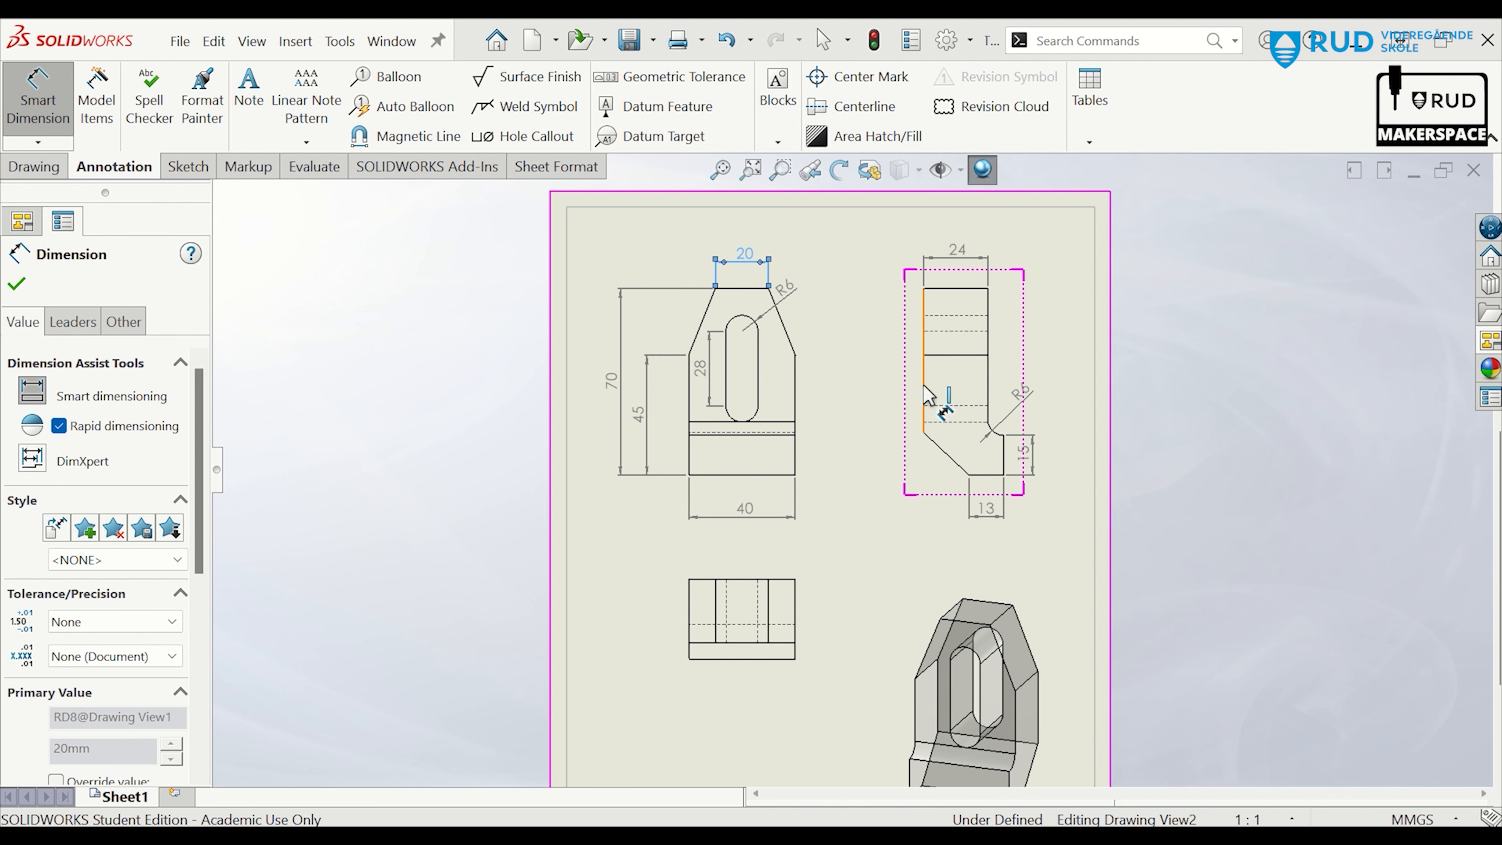
pyautogui.click(1004, 461)
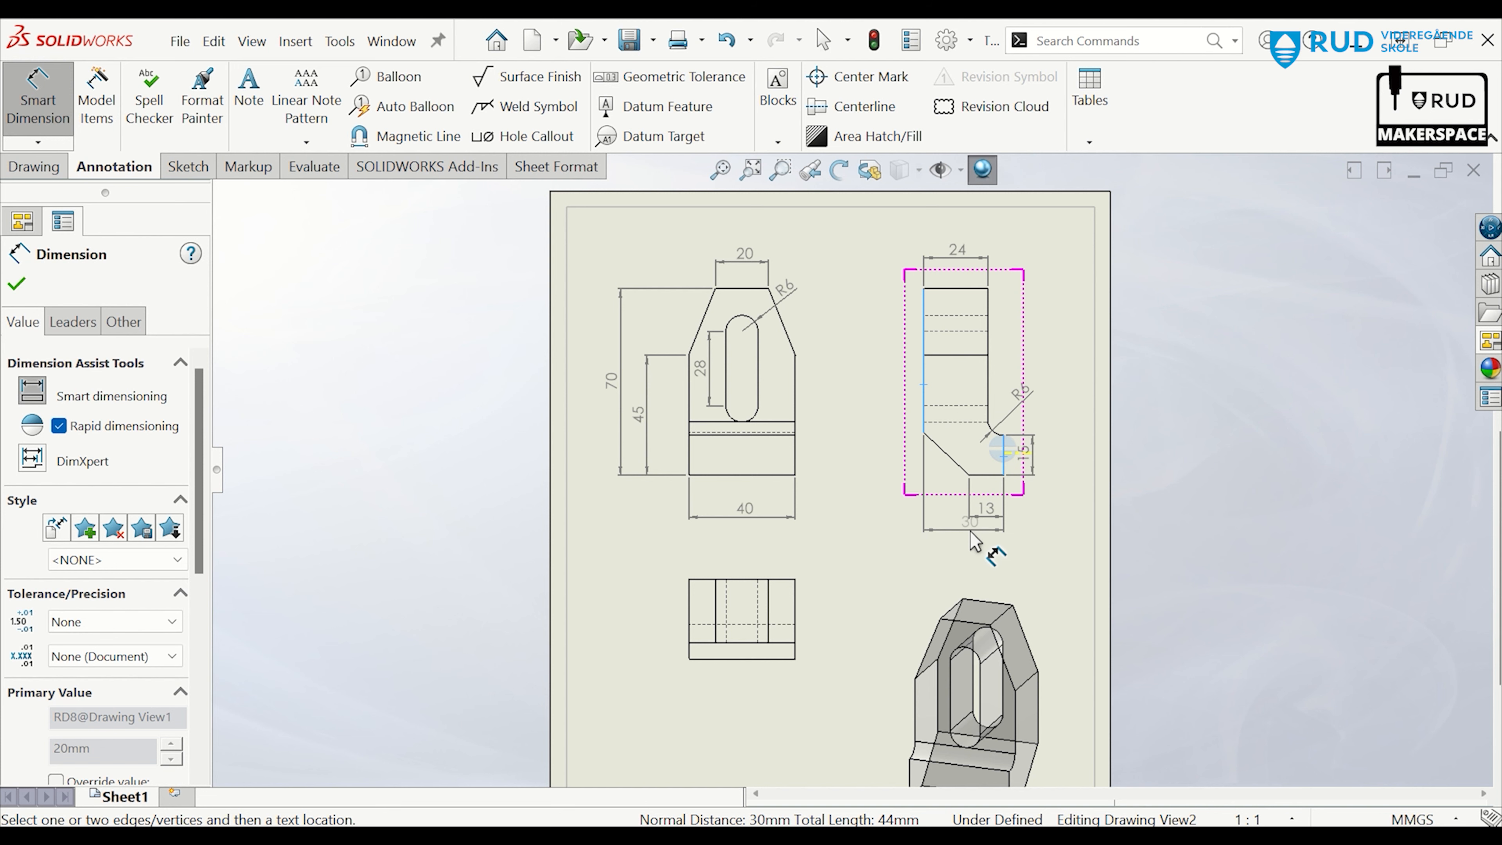
pyautogui.click(970, 525)
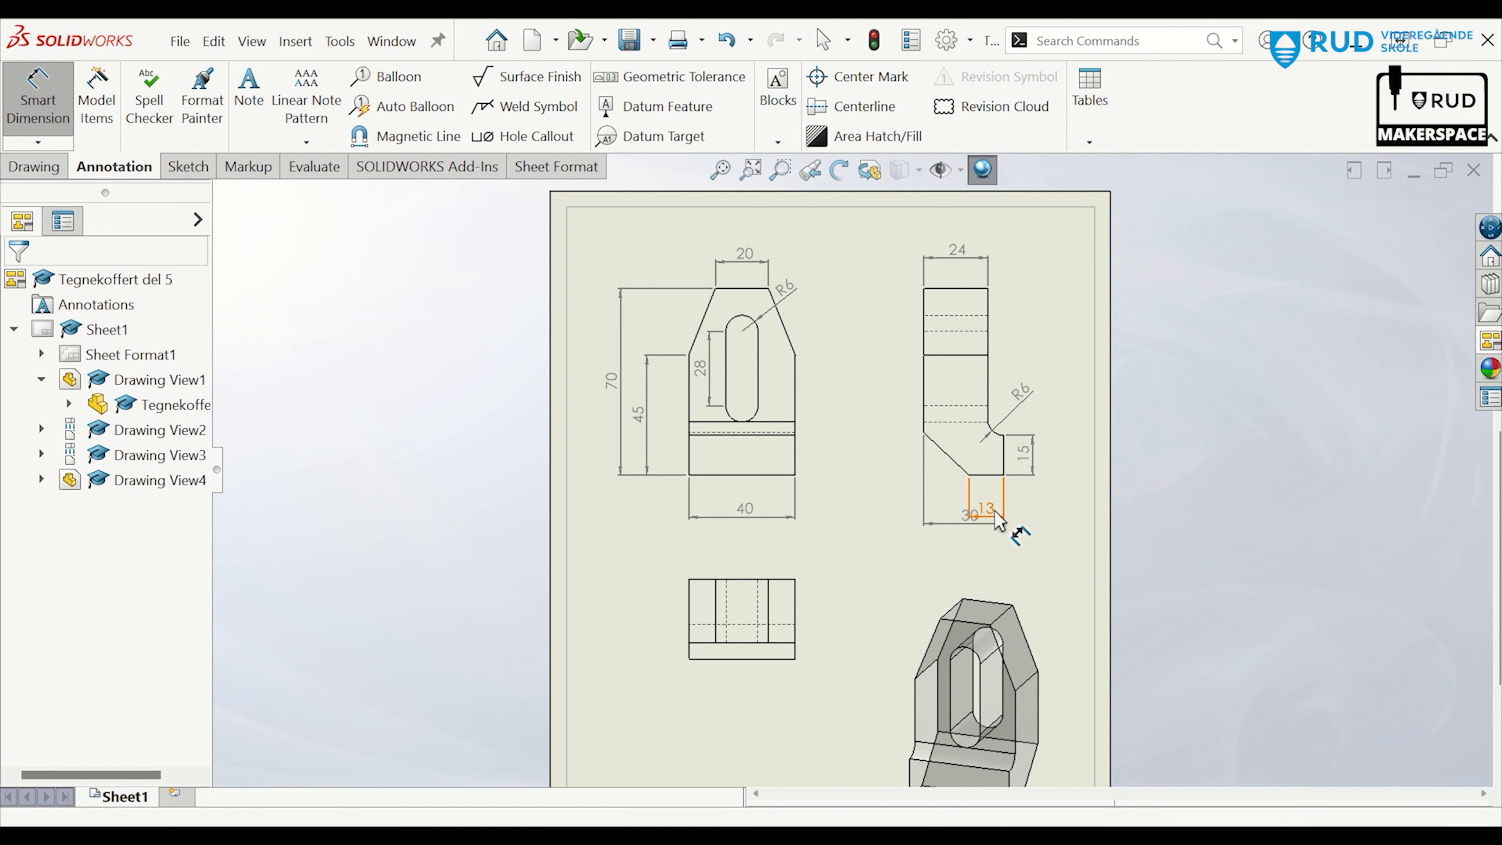
pyautogui.moveTo(988, 510); pyautogui.dragTo(987, 489)
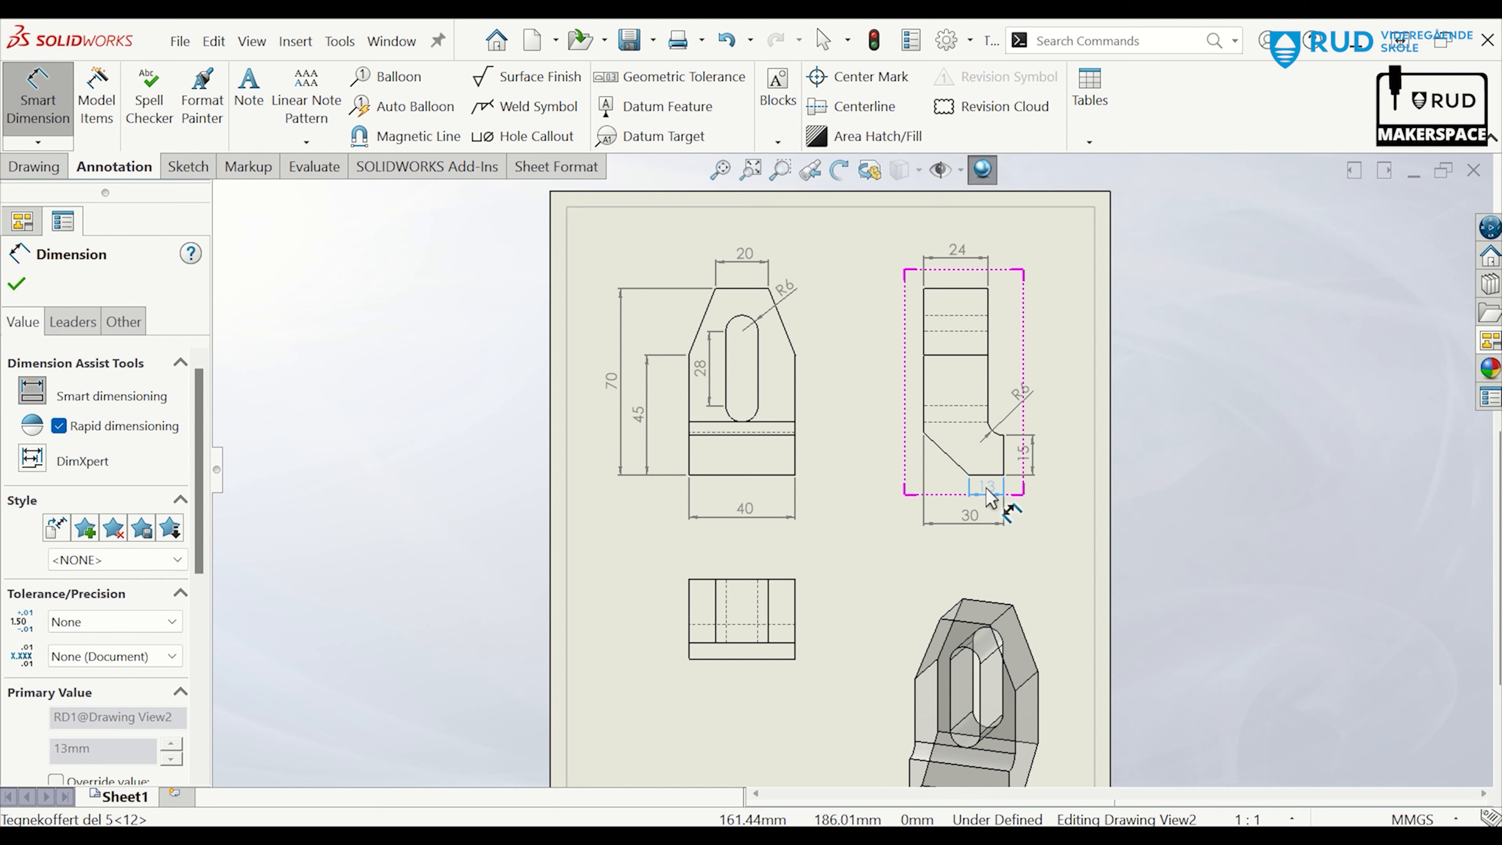
pyautogui.click(1047, 557)
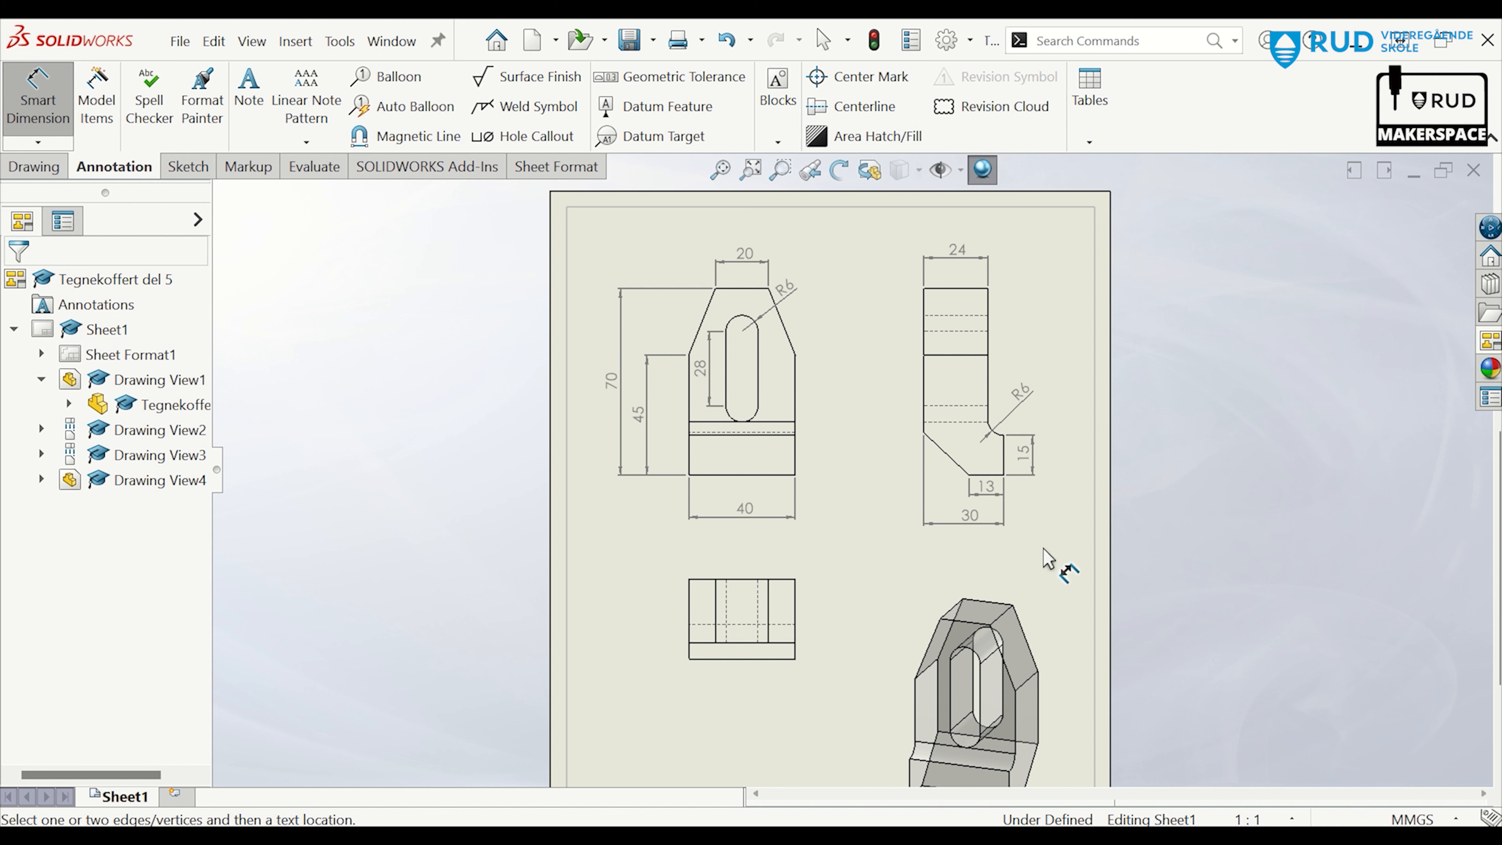
pyautogui.click(746, 289)
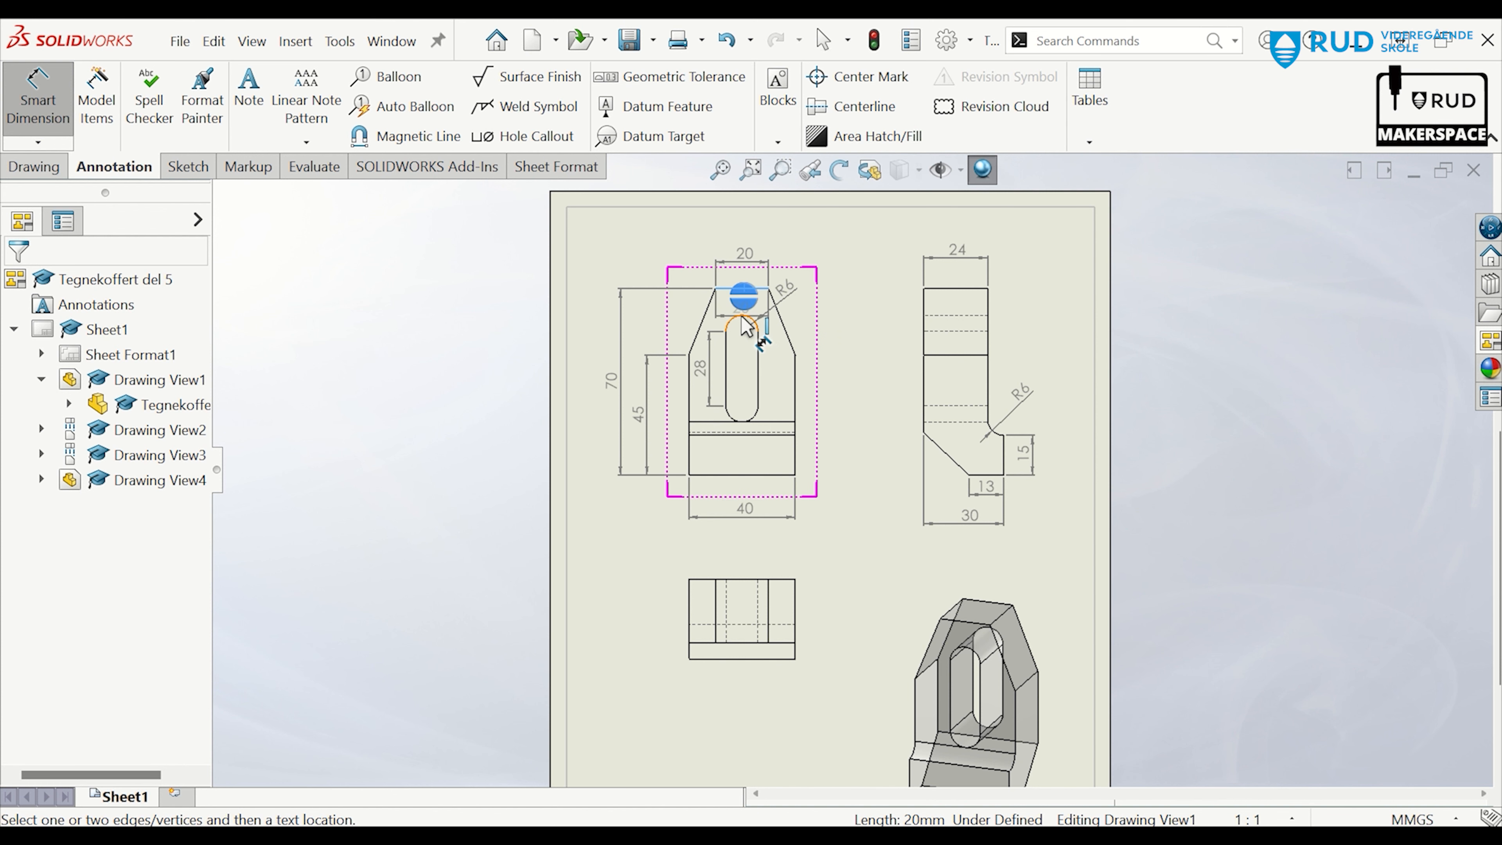
pyautogui.scroll(-3, 747, 324)
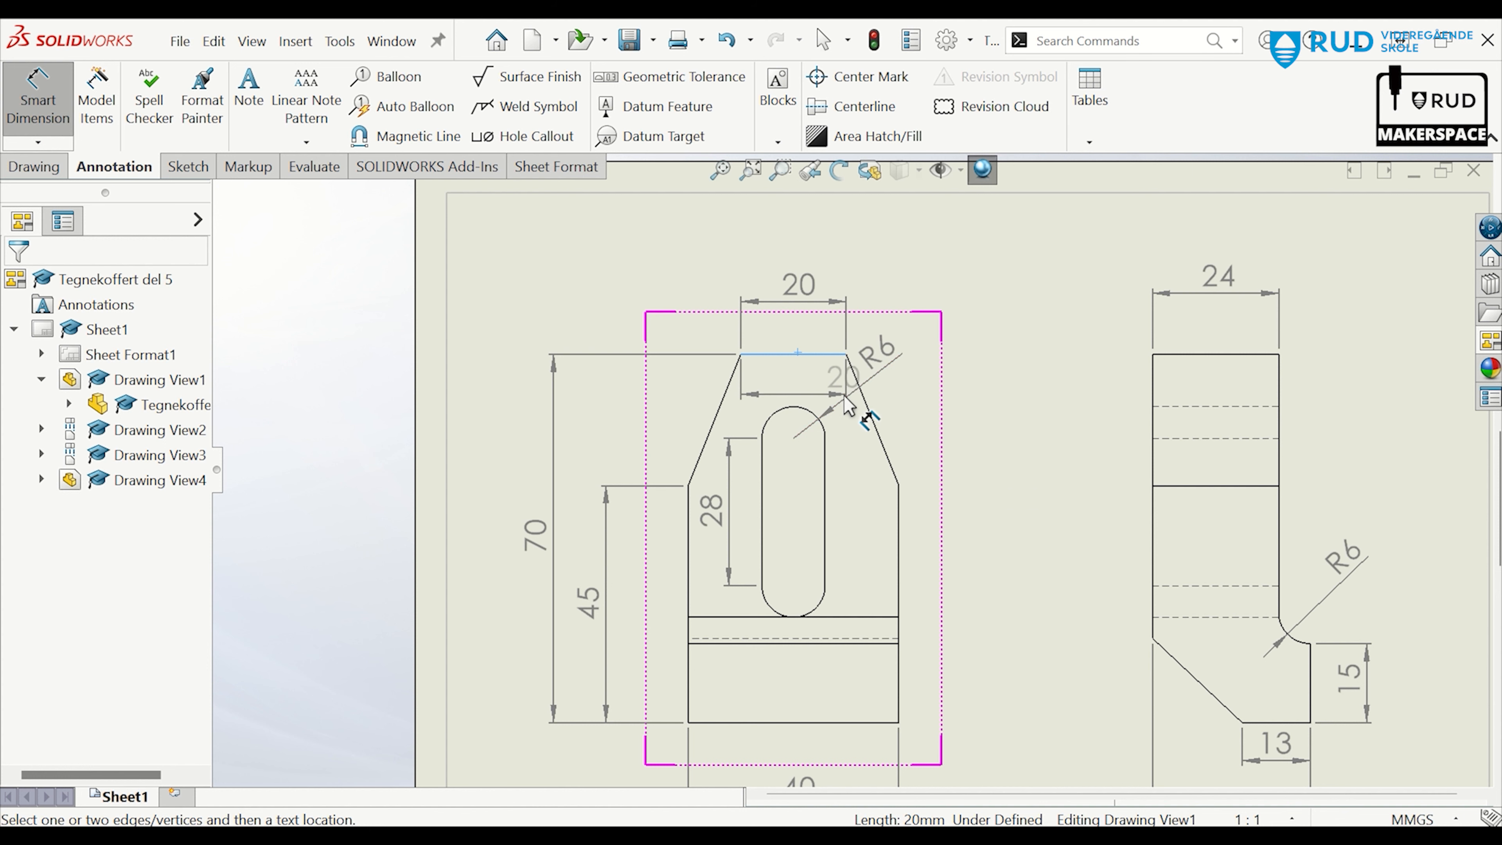
pyautogui.press('Escape')
pyautogui.press('Escape')
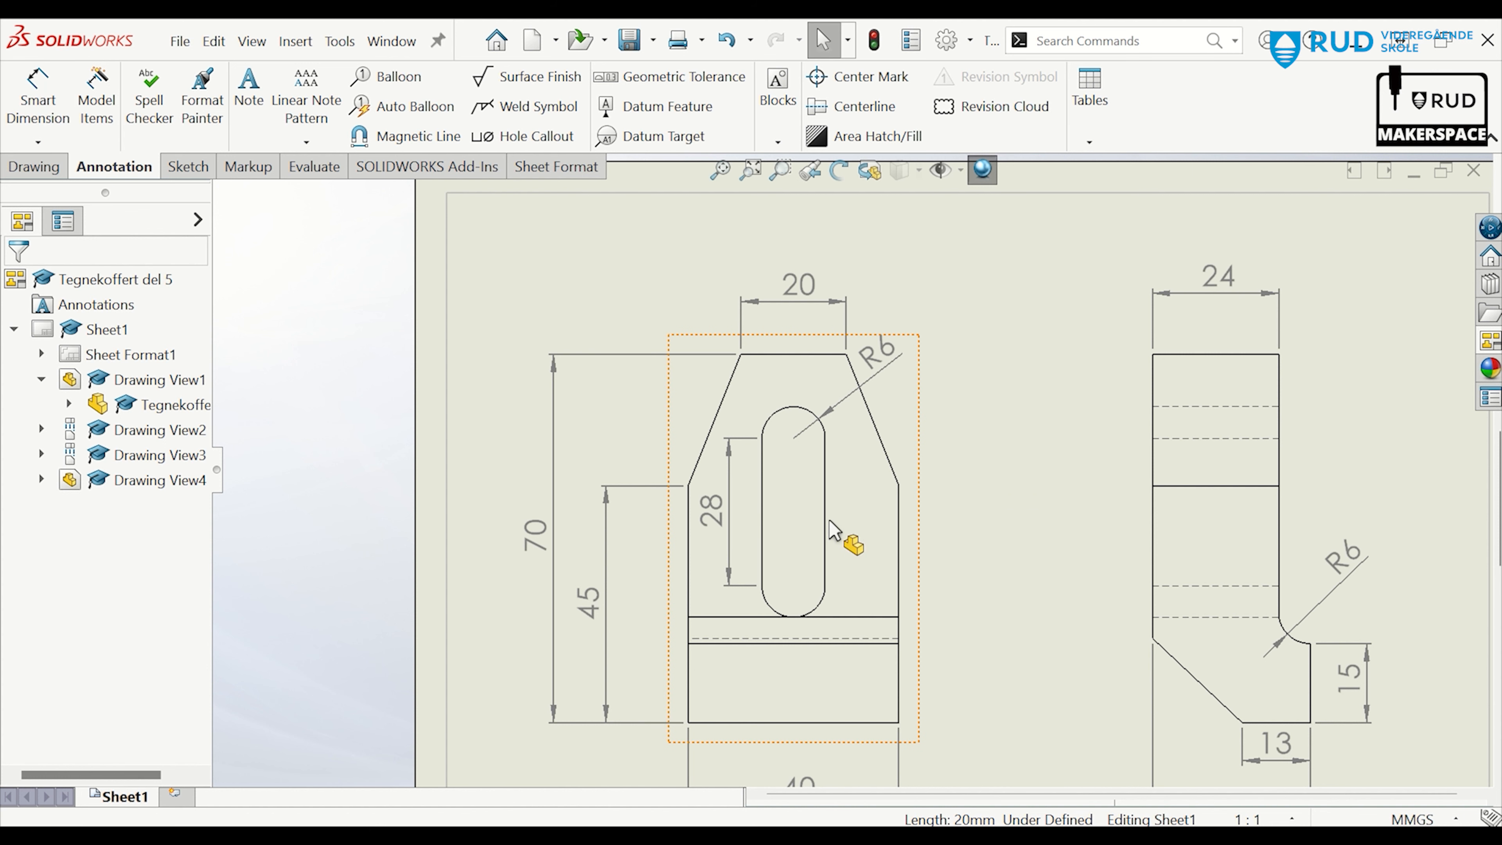
pyautogui.click(831, 523)
pyautogui.click(869, 216)
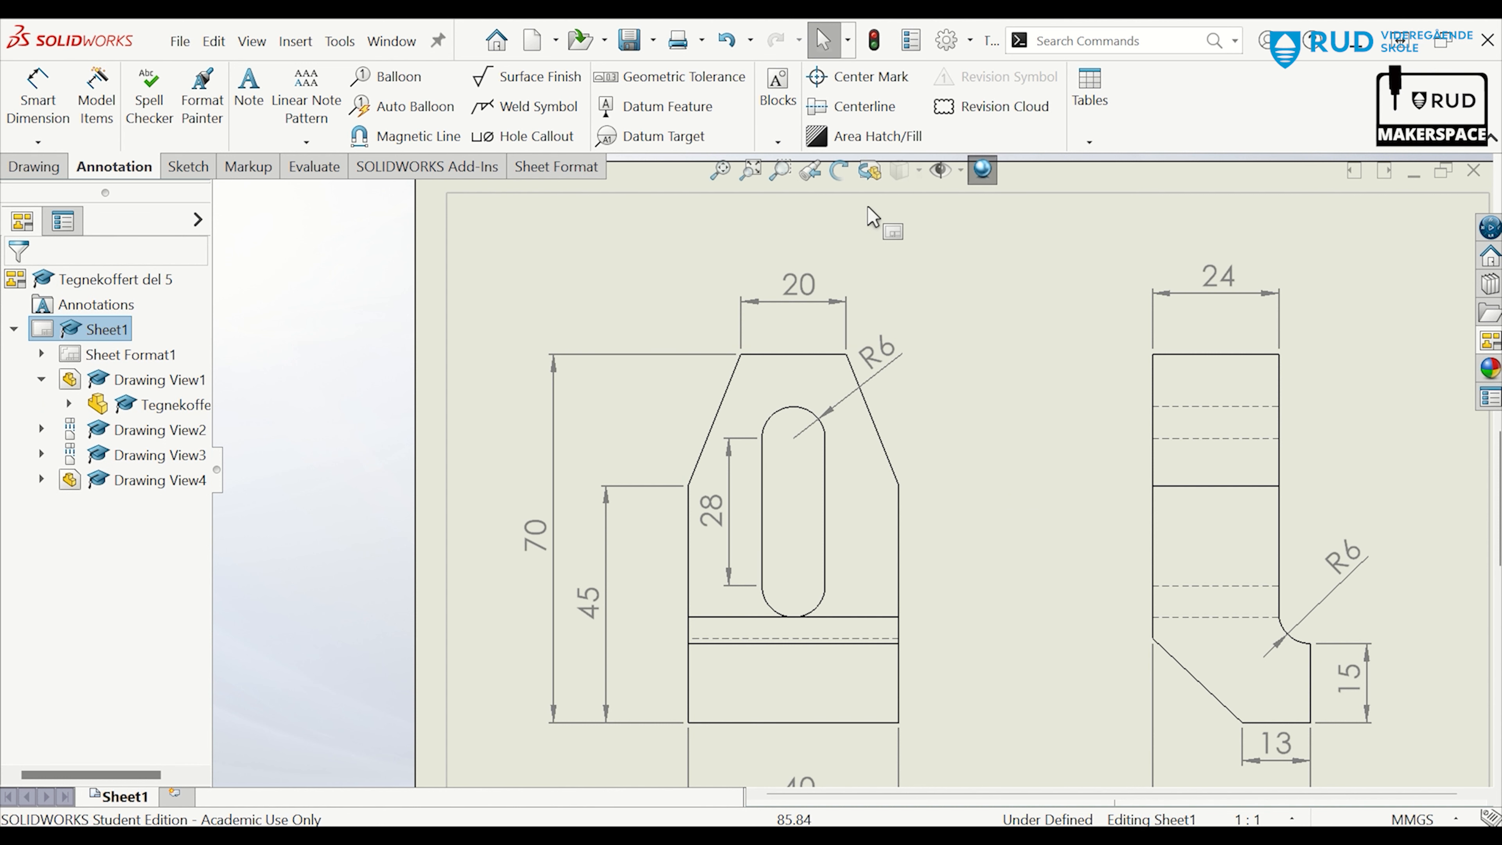
# Insert a vertical centerline between the slot's two straight sides in the front view
pyautogui.click(860, 108)
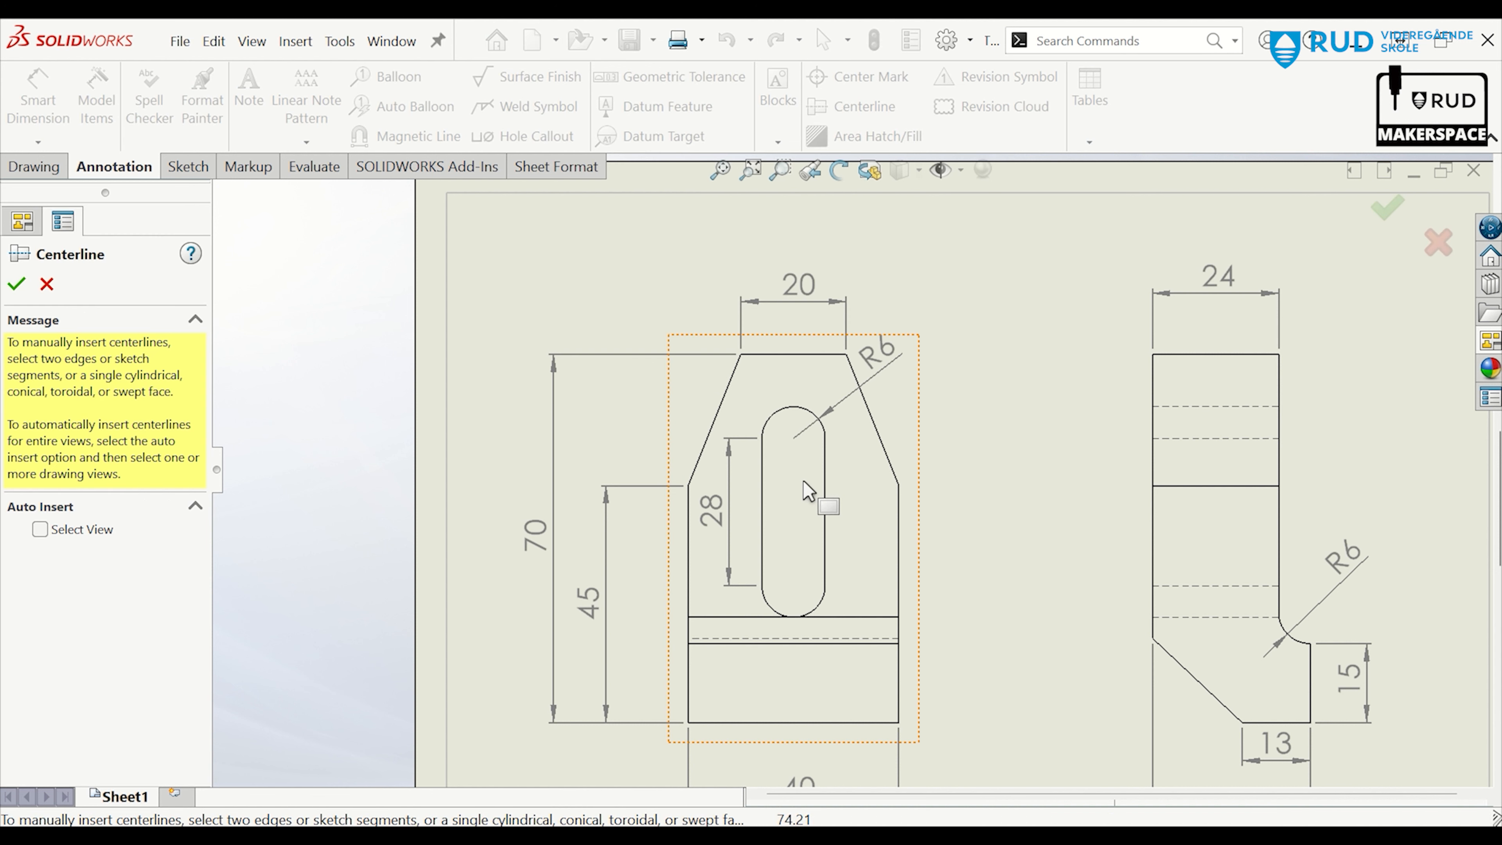
pyautogui.click(763, 521)
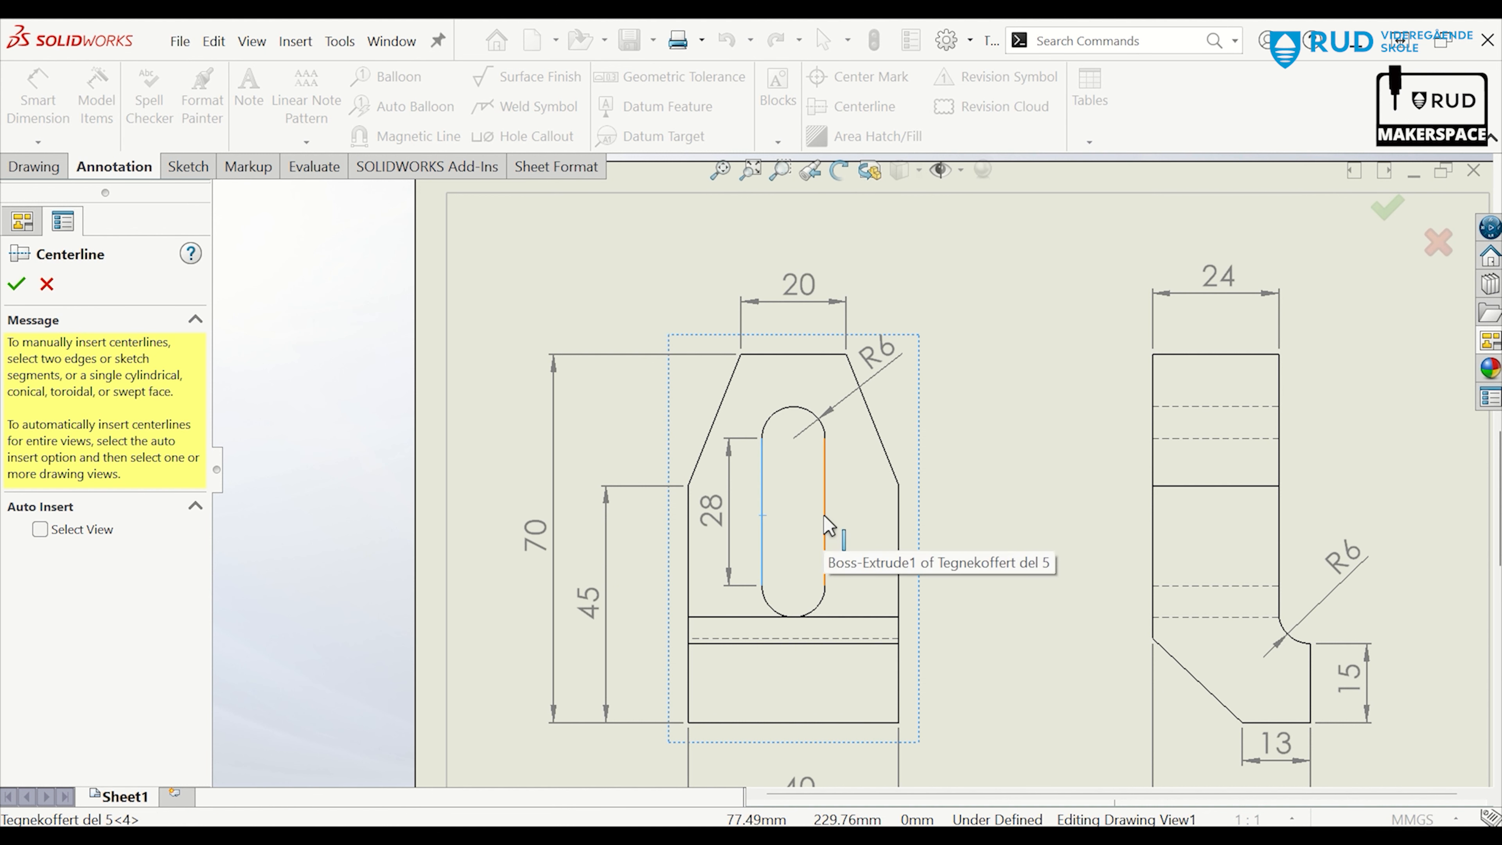
pyautogui.click(825, 518)
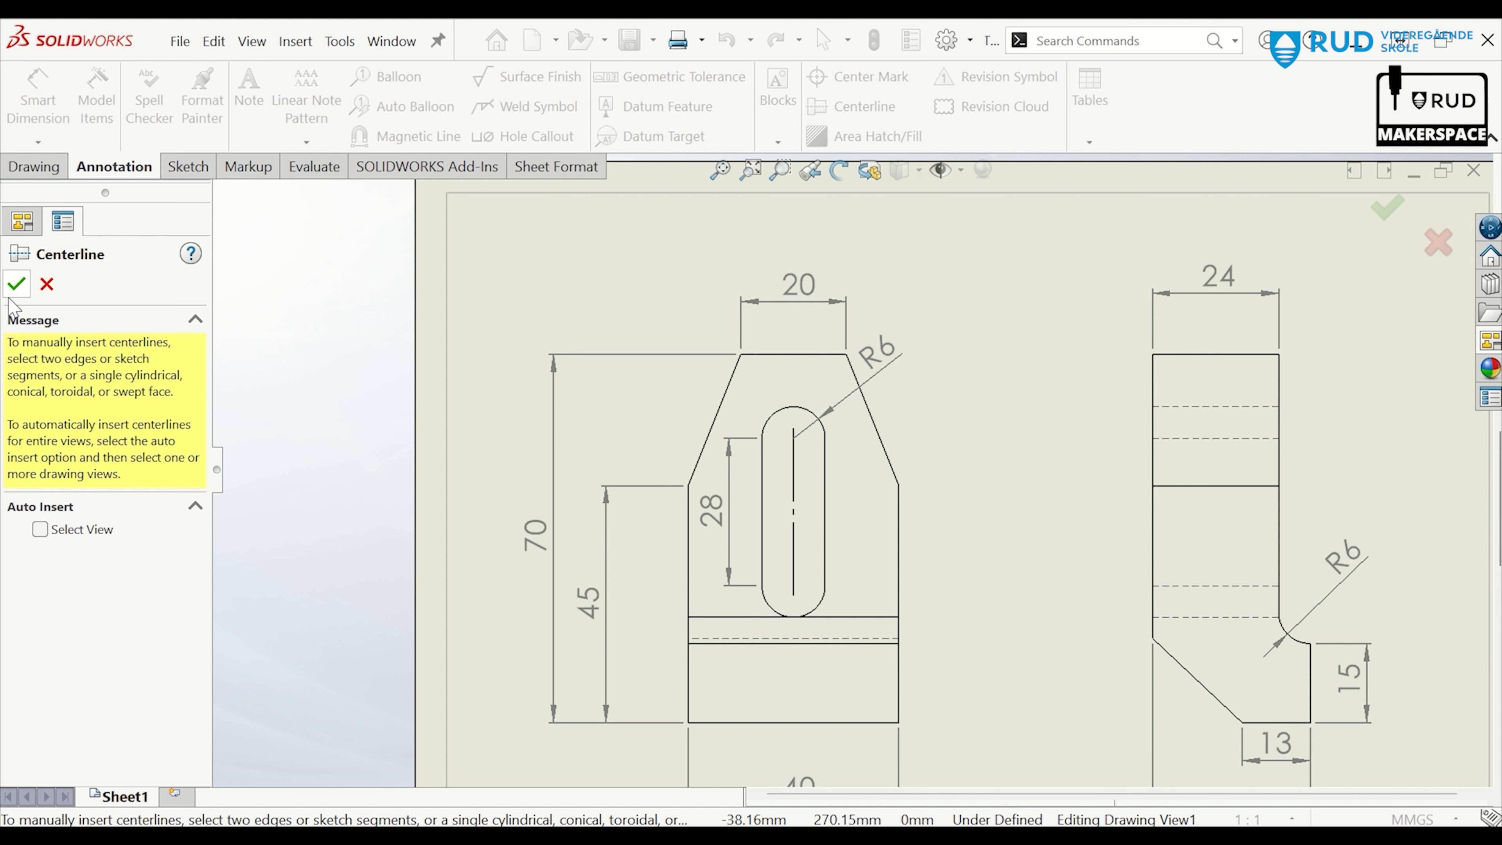
pyautogui.click(18, 285)
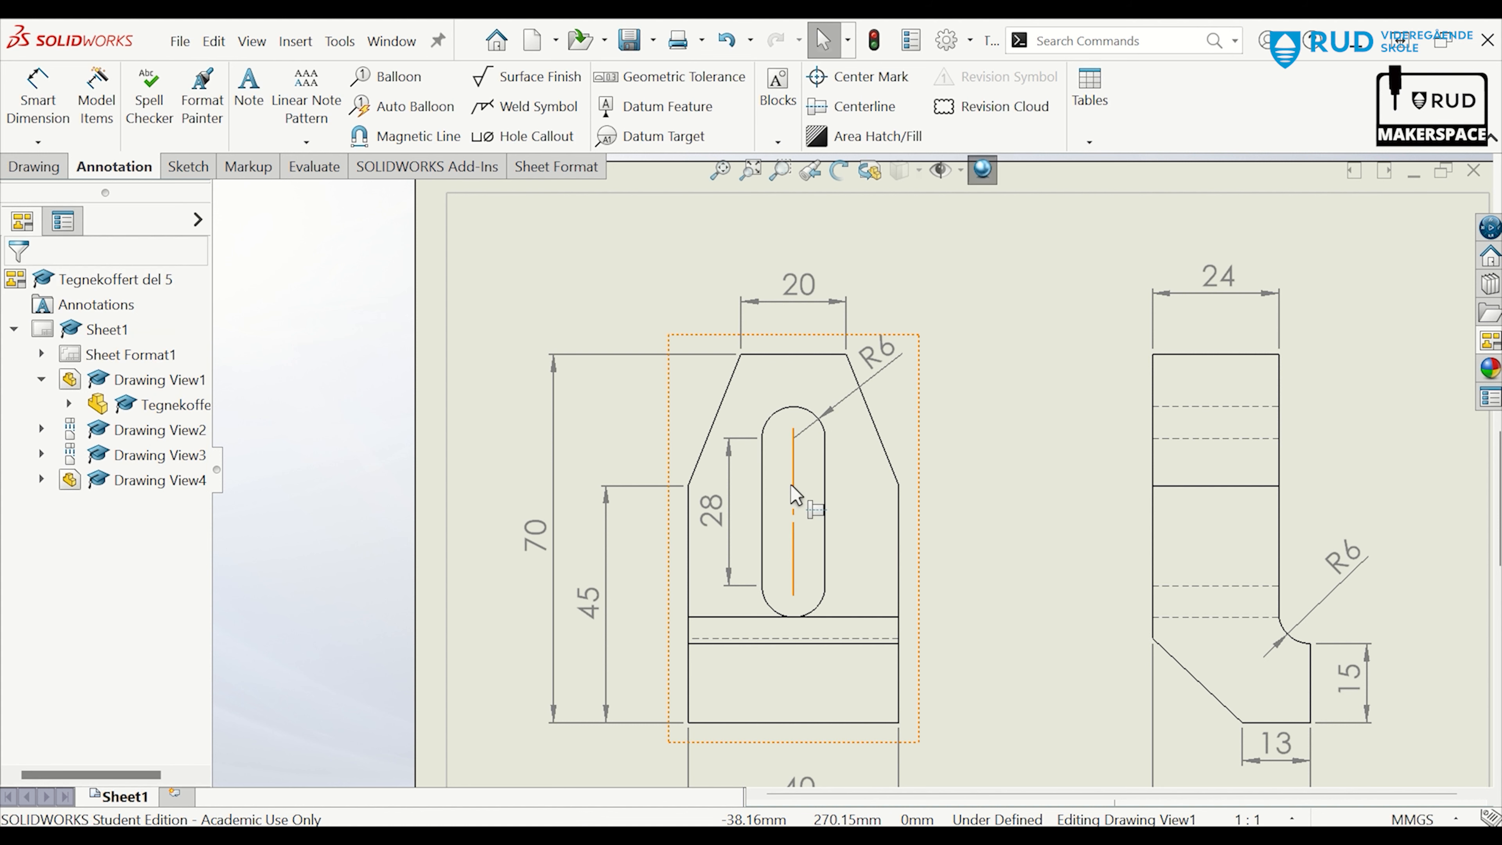
# Stretch both ends of the slot's centerline so that it extends slightly past the upper and lower arcs
pyautogui.click(794, 497)
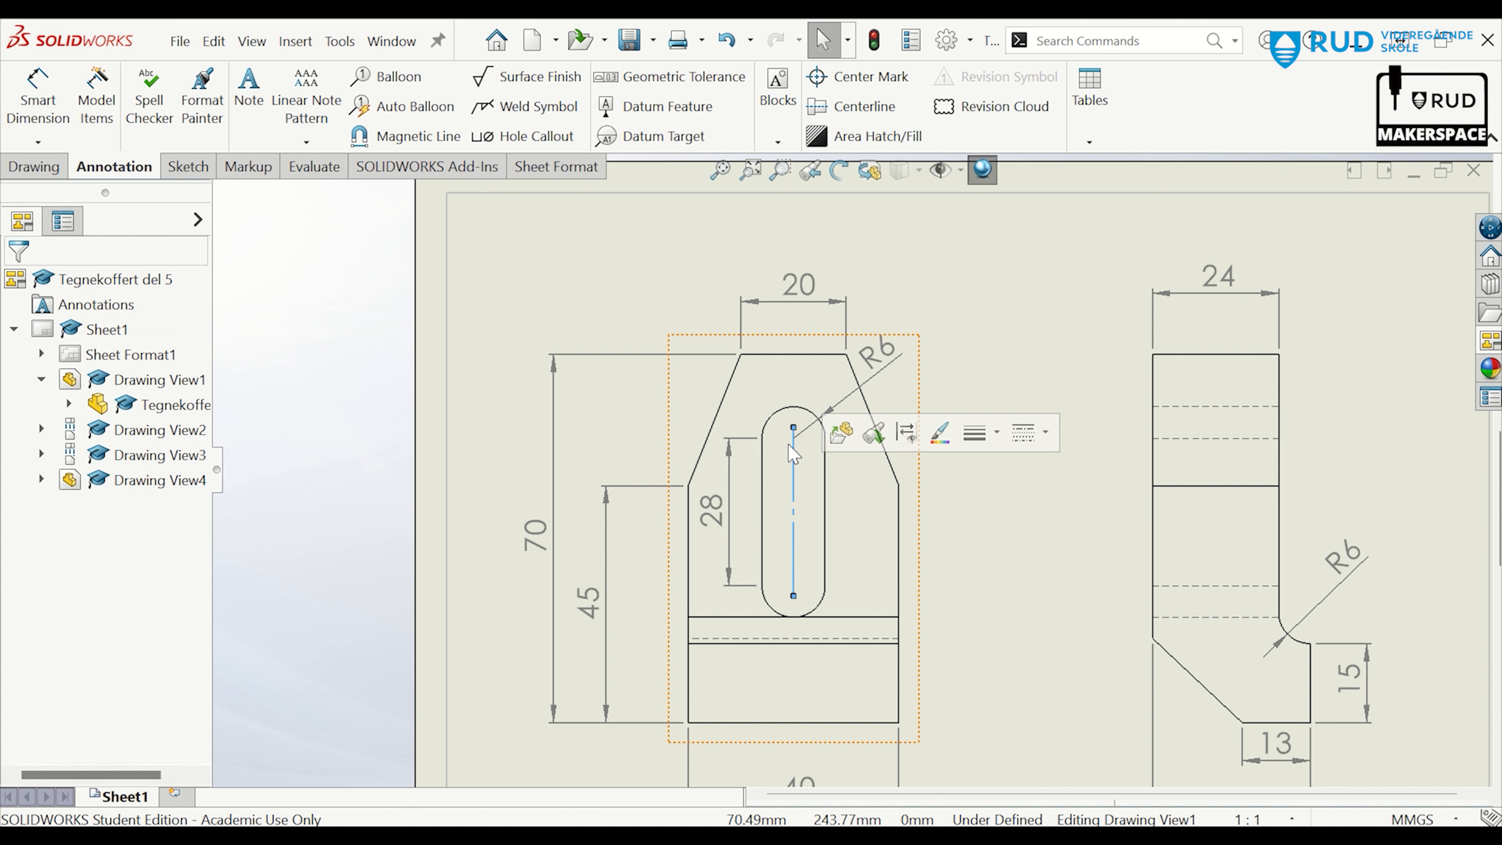
pyautogui.moveTo(793, 428); pyautogui.dragTo(794, 443)
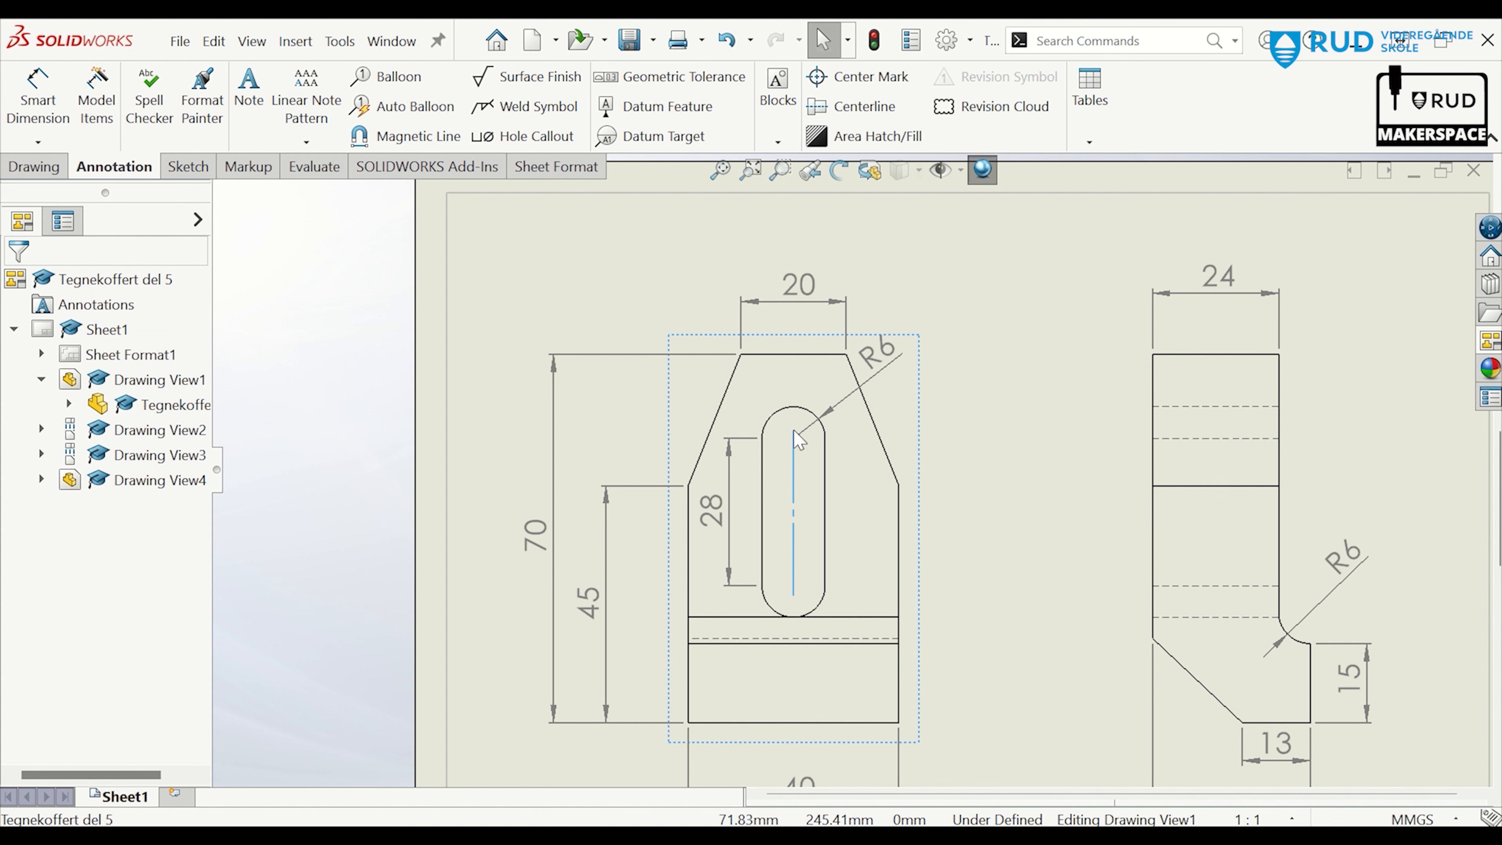
pyautogui.click(796, 409)
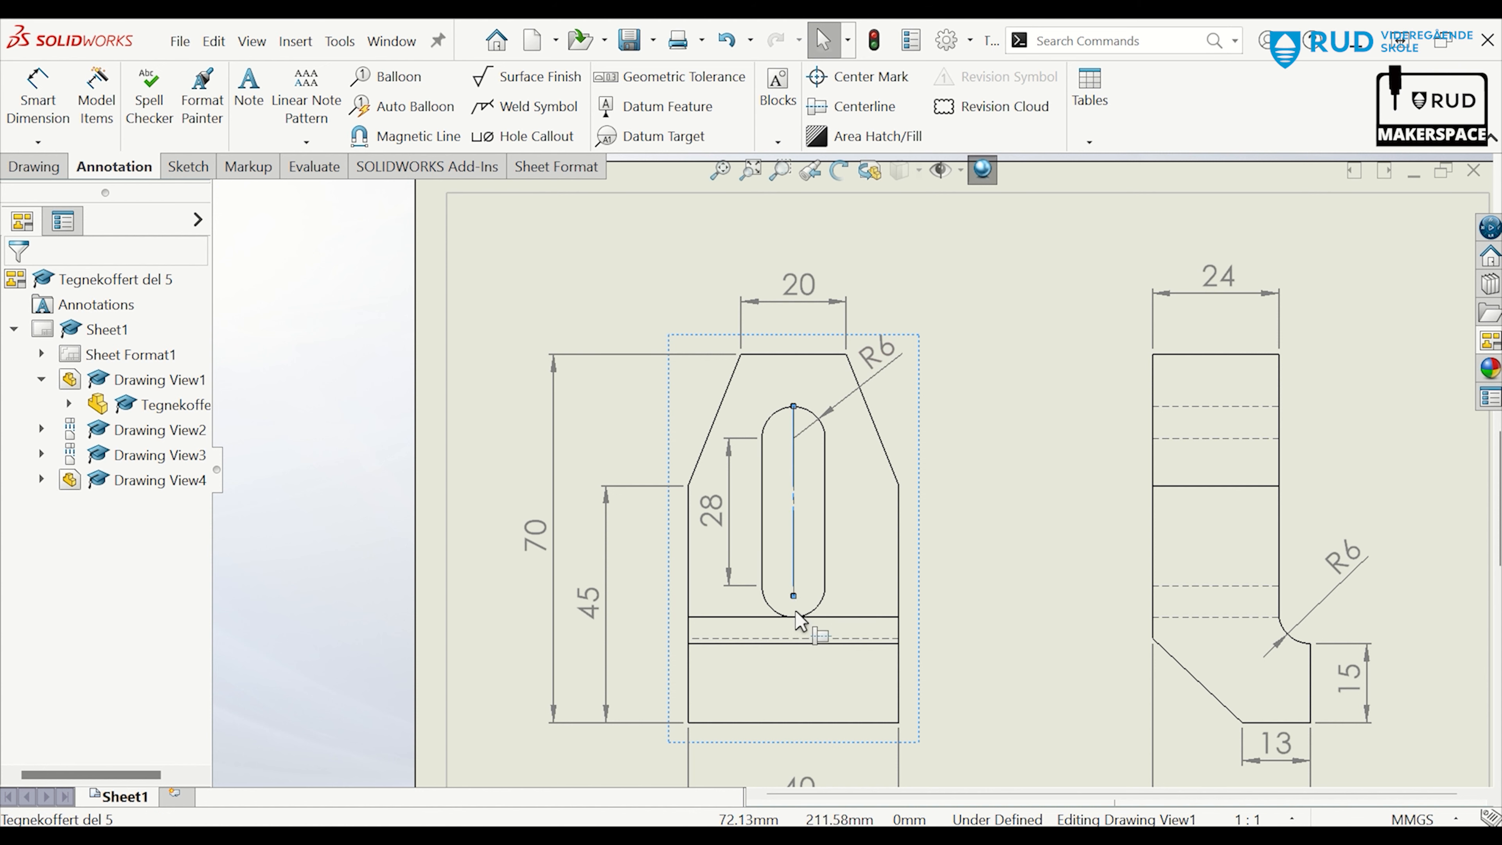
pyautogui.moveTo(796, 612); pyautogui.dragTo(794, 622)
pyautogui.scroll(-6, 799, 621)
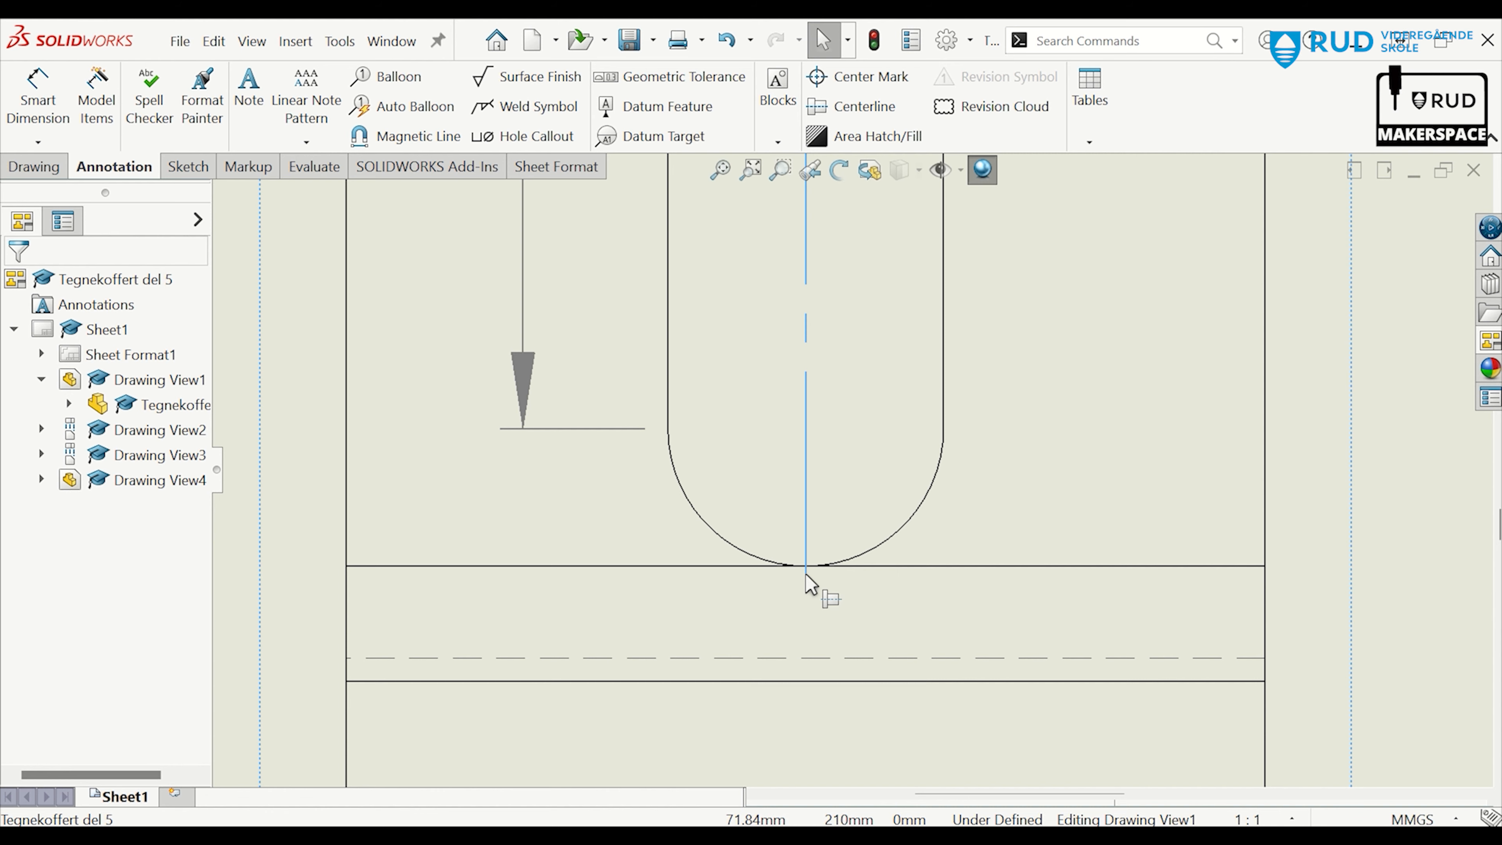
pyautogui.scroll(3, 866, 609)
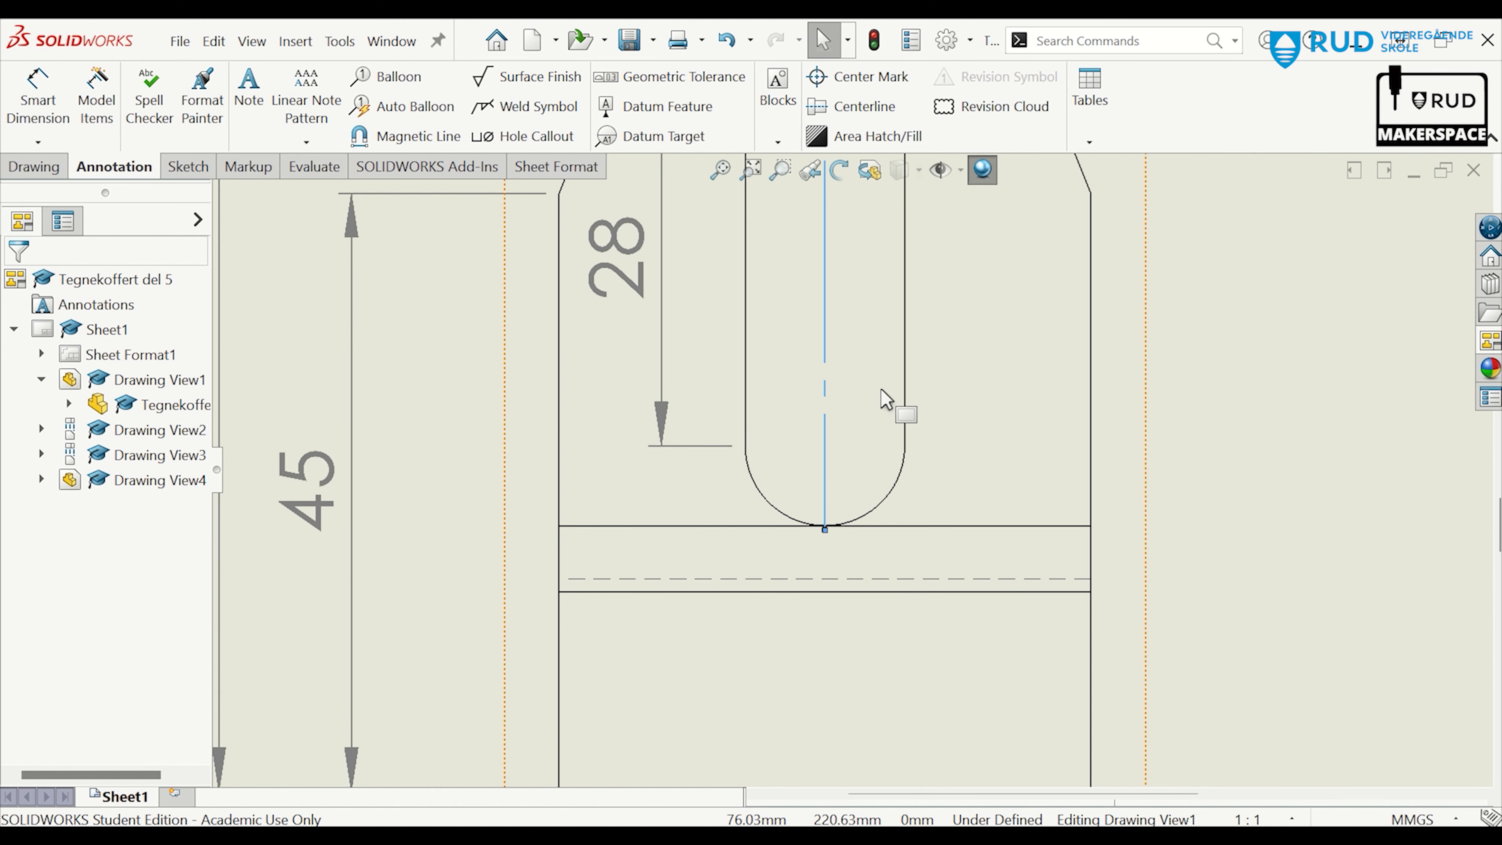
pyautogui.scroll(4, 881, 379)
pyautogui.scroll(-5, 866, 332)
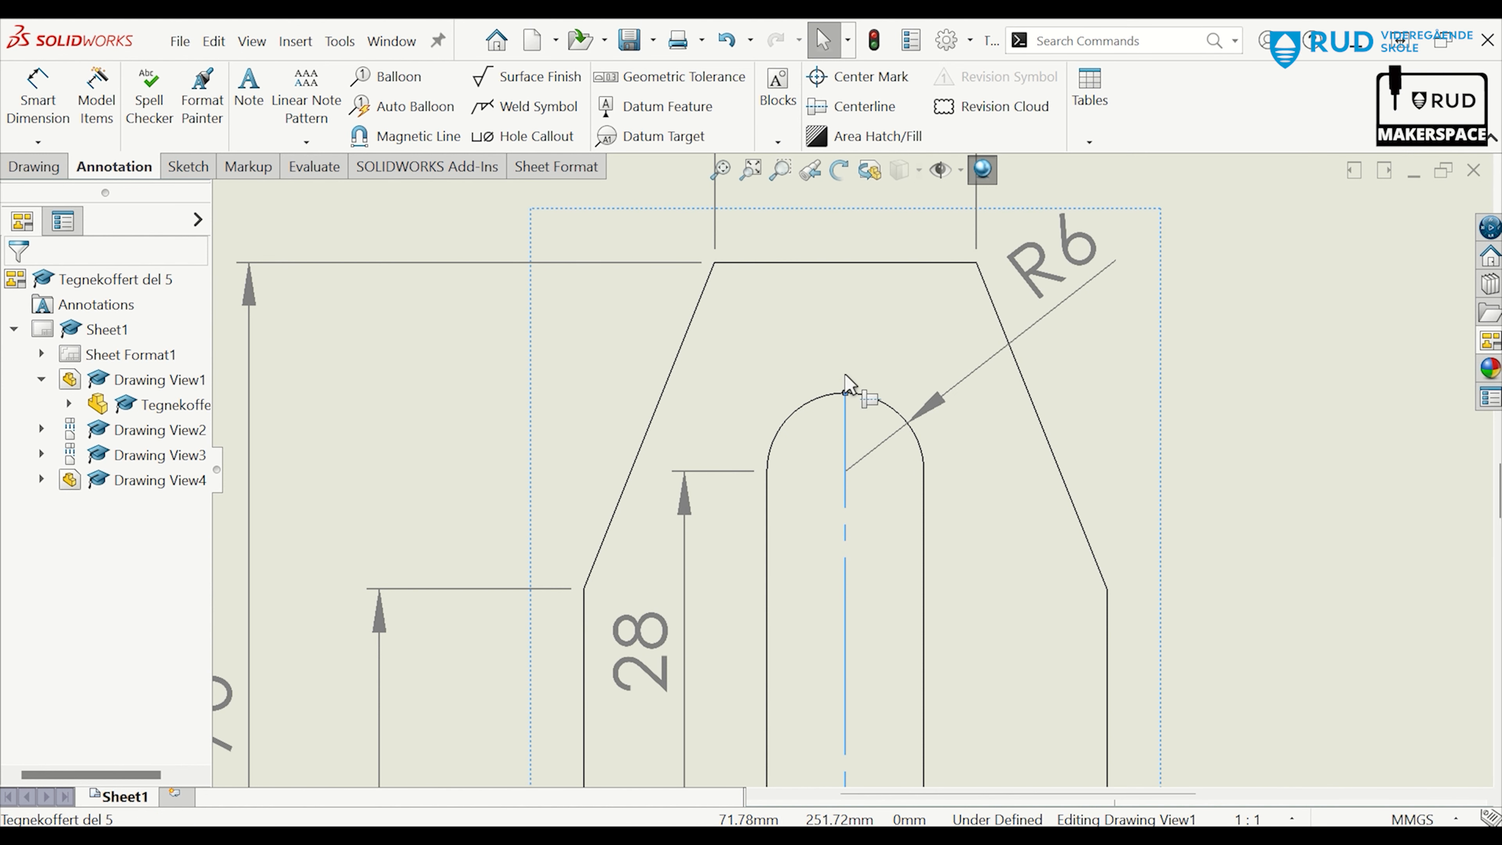
pyautogui.click(858, 432)
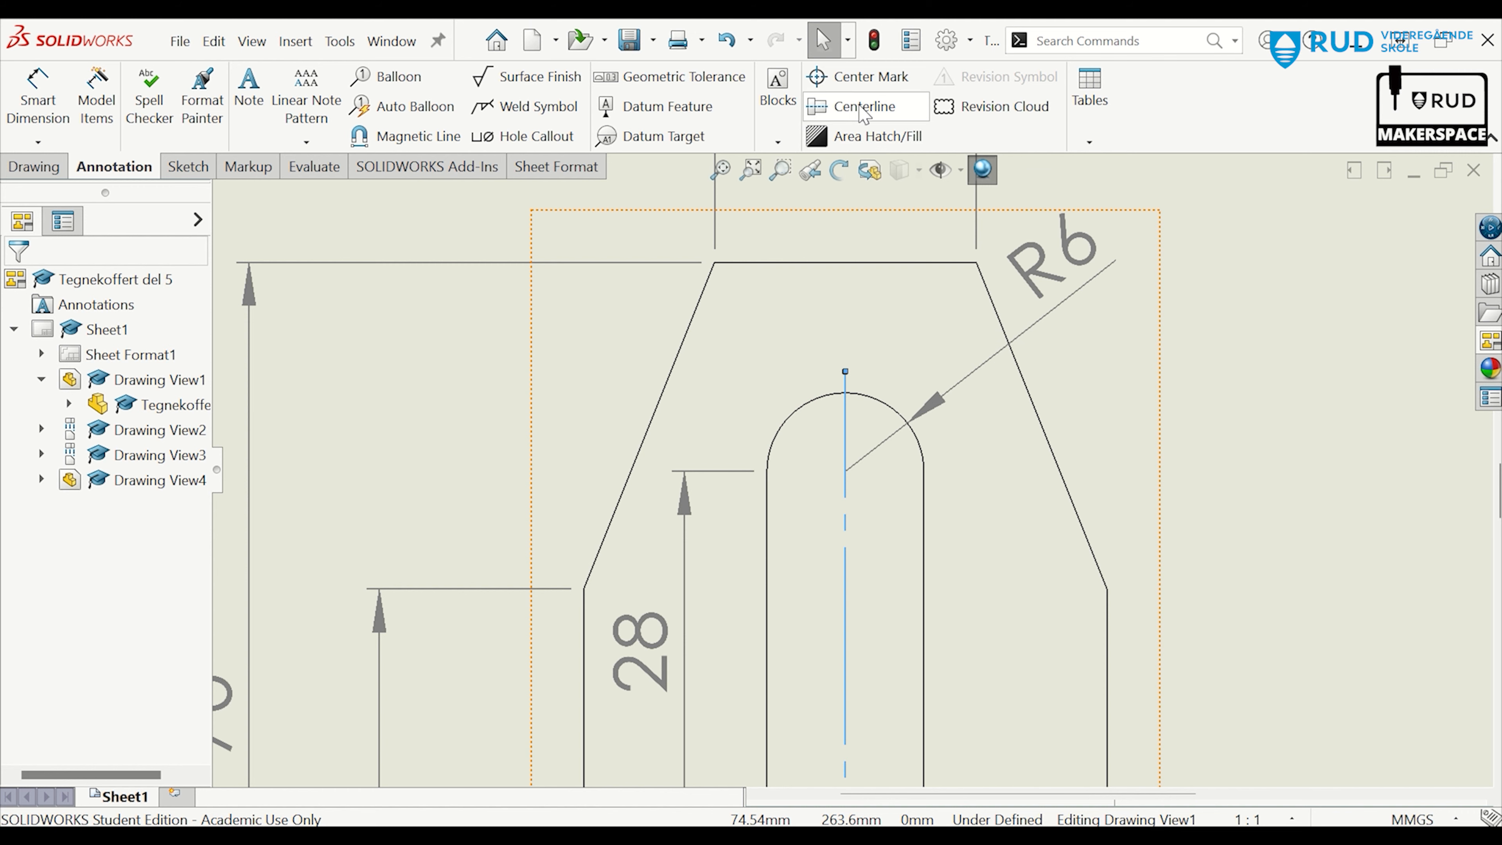
# Add center marks to the slot's upper and lower end arcs in the front view
pyautogui.click(869, 76)
pyautogui.click(885, 408)
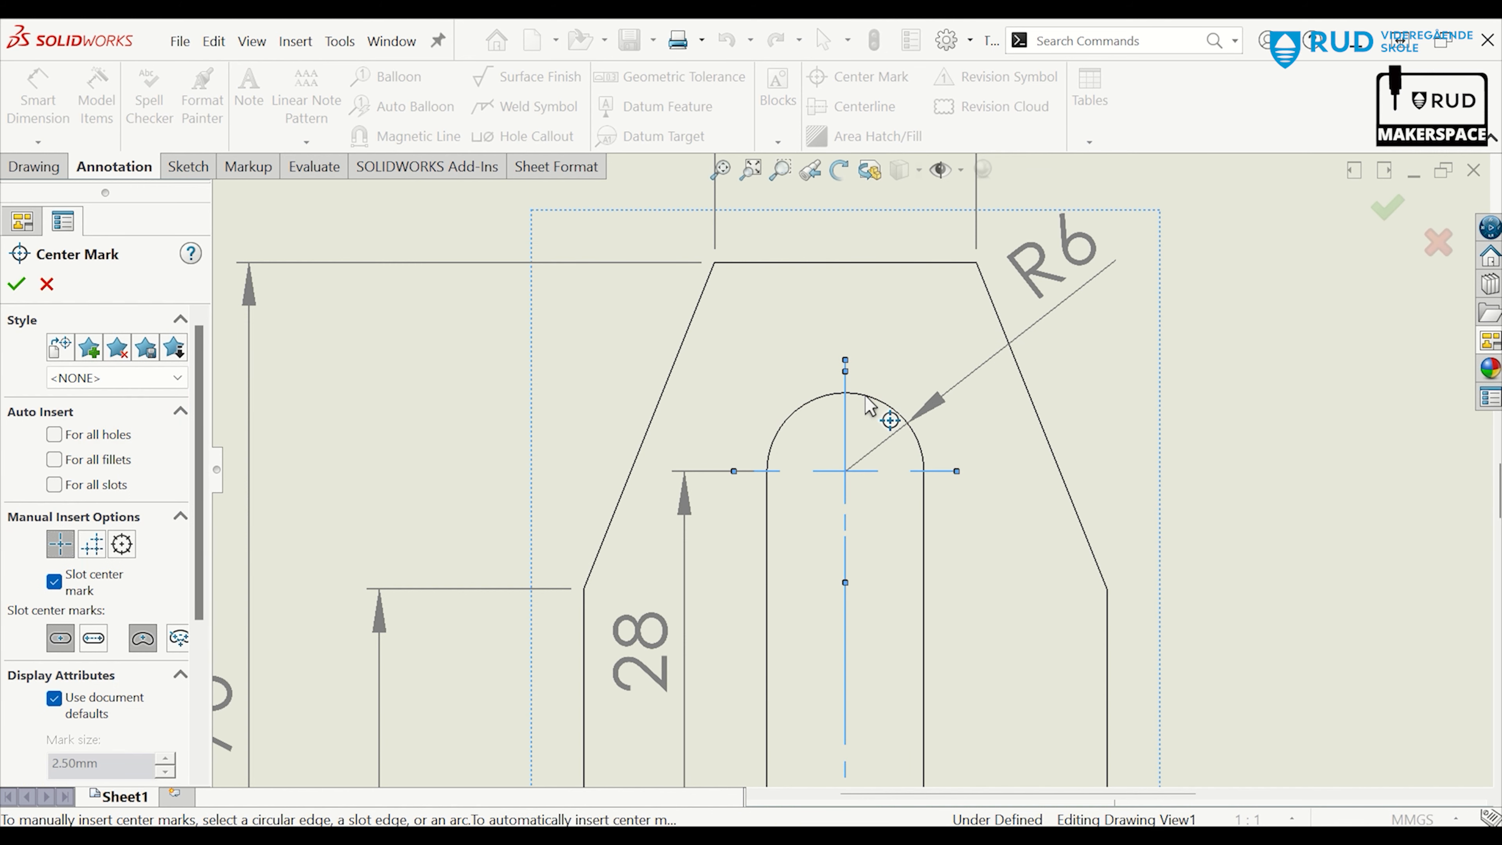
pyautogui.scroll(3, 989, 593)
pyautogui.scroll(-2, 934, 637)
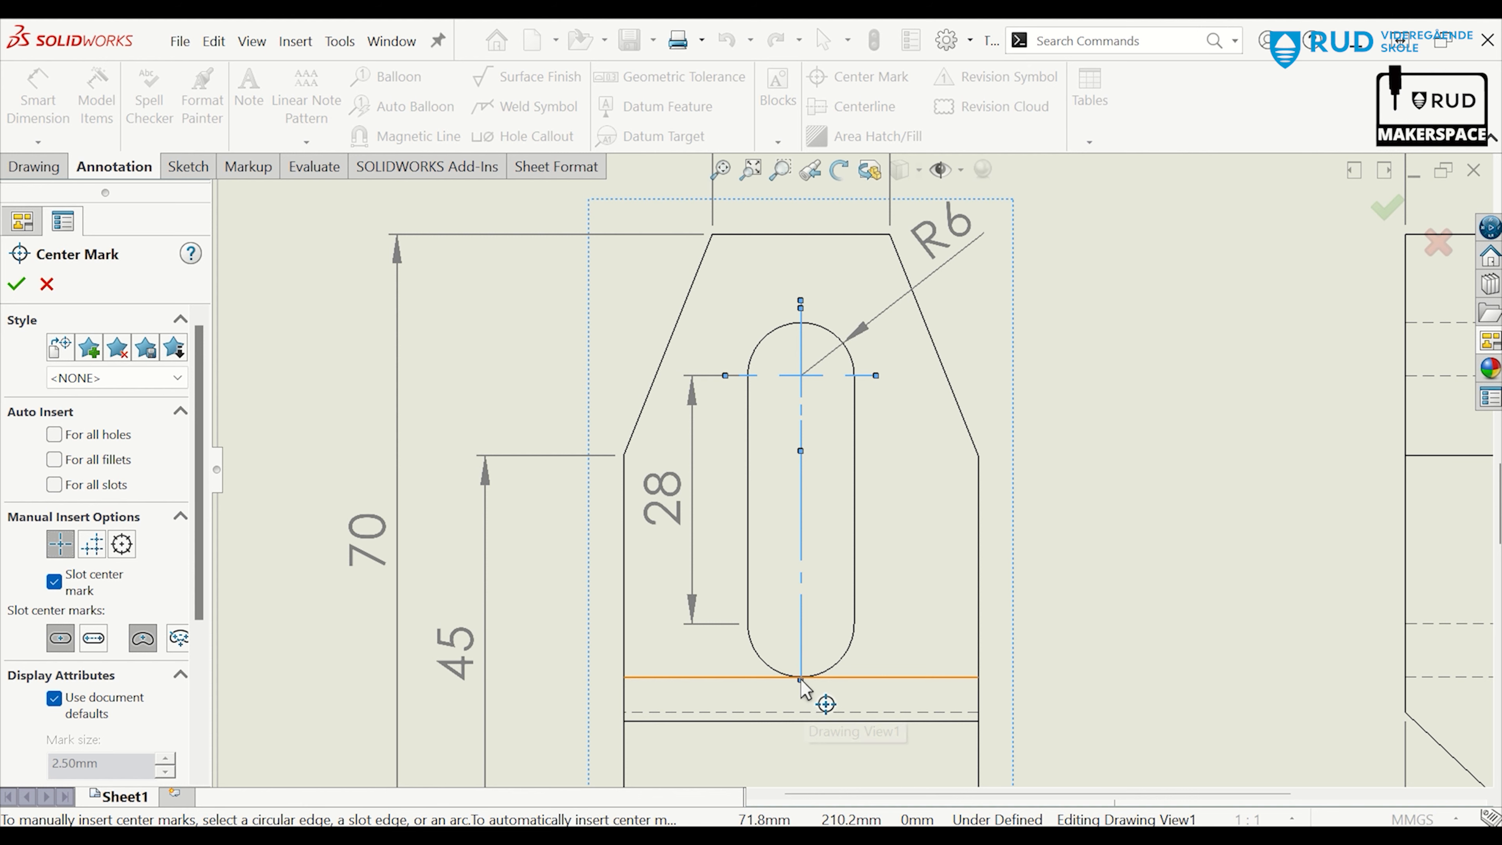
pyautogui.scroll(-5, 802, 678)
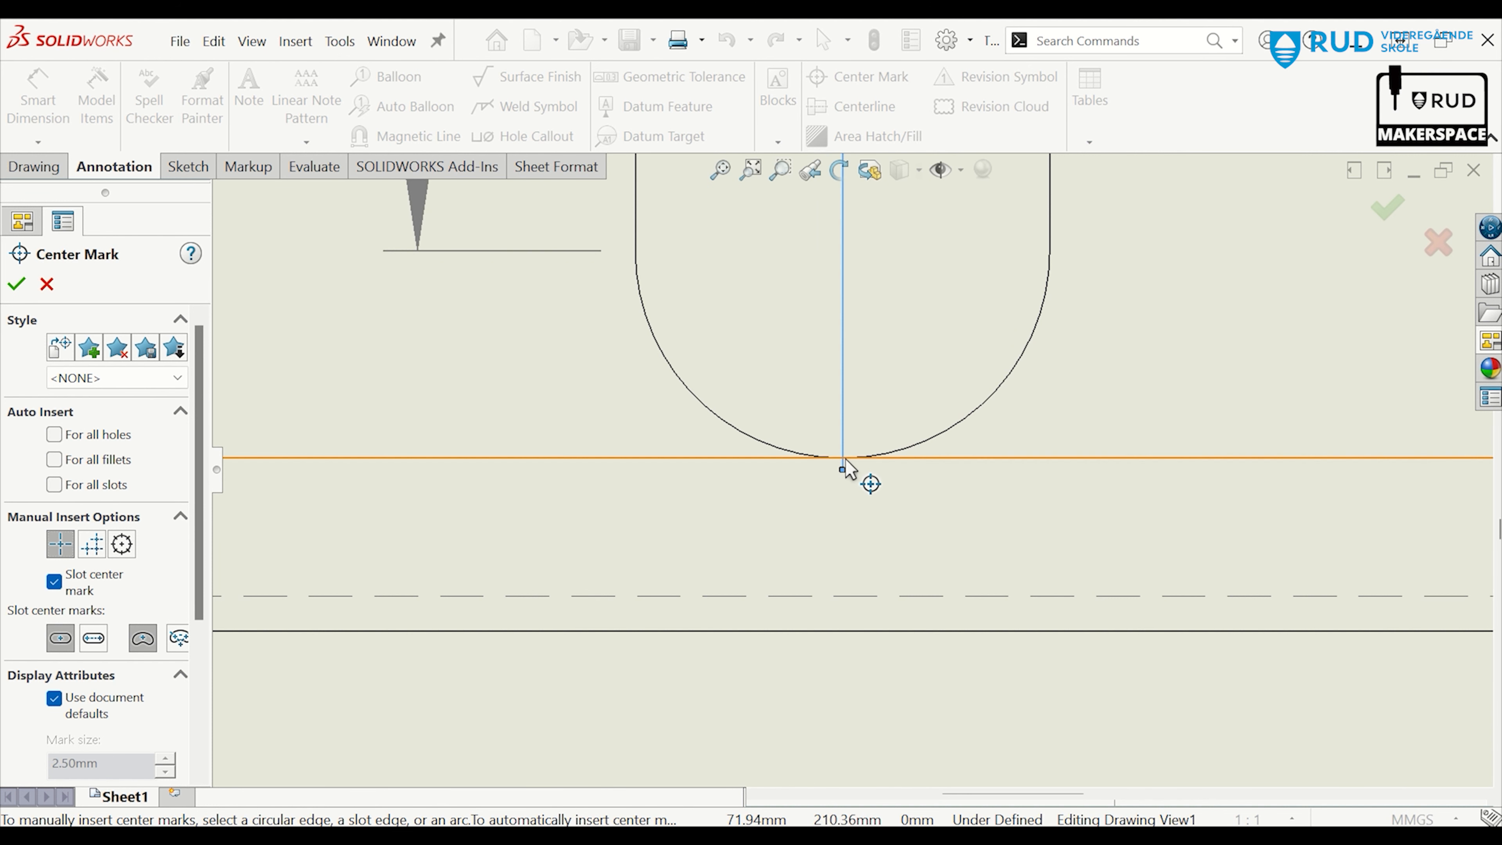
pyautogui.click(874, 456)
pyautogui.scroll(8, 931, 456)
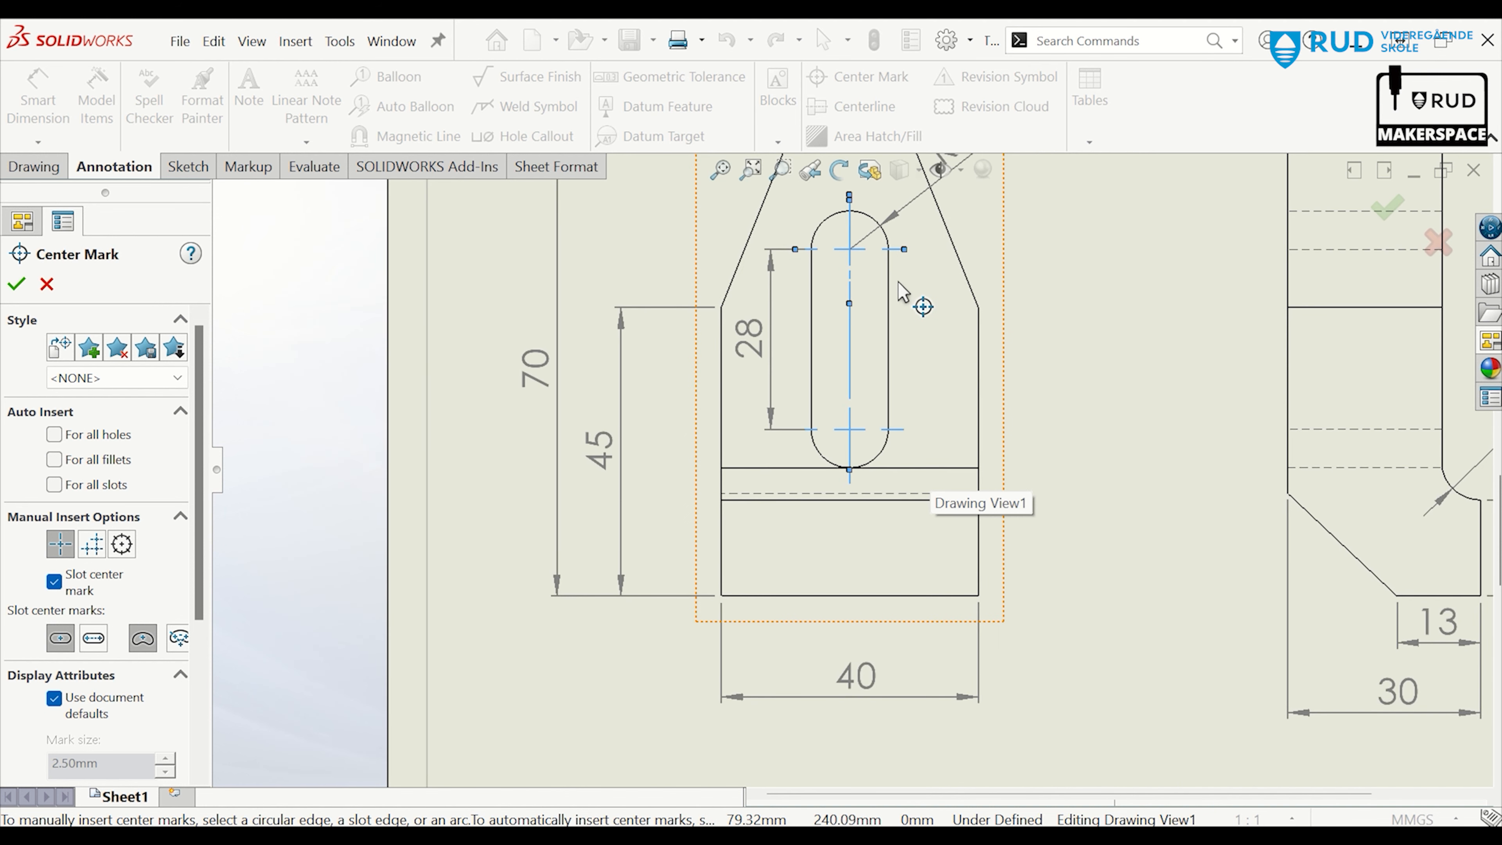
pyautogui.scroll(-2, 898, 282)
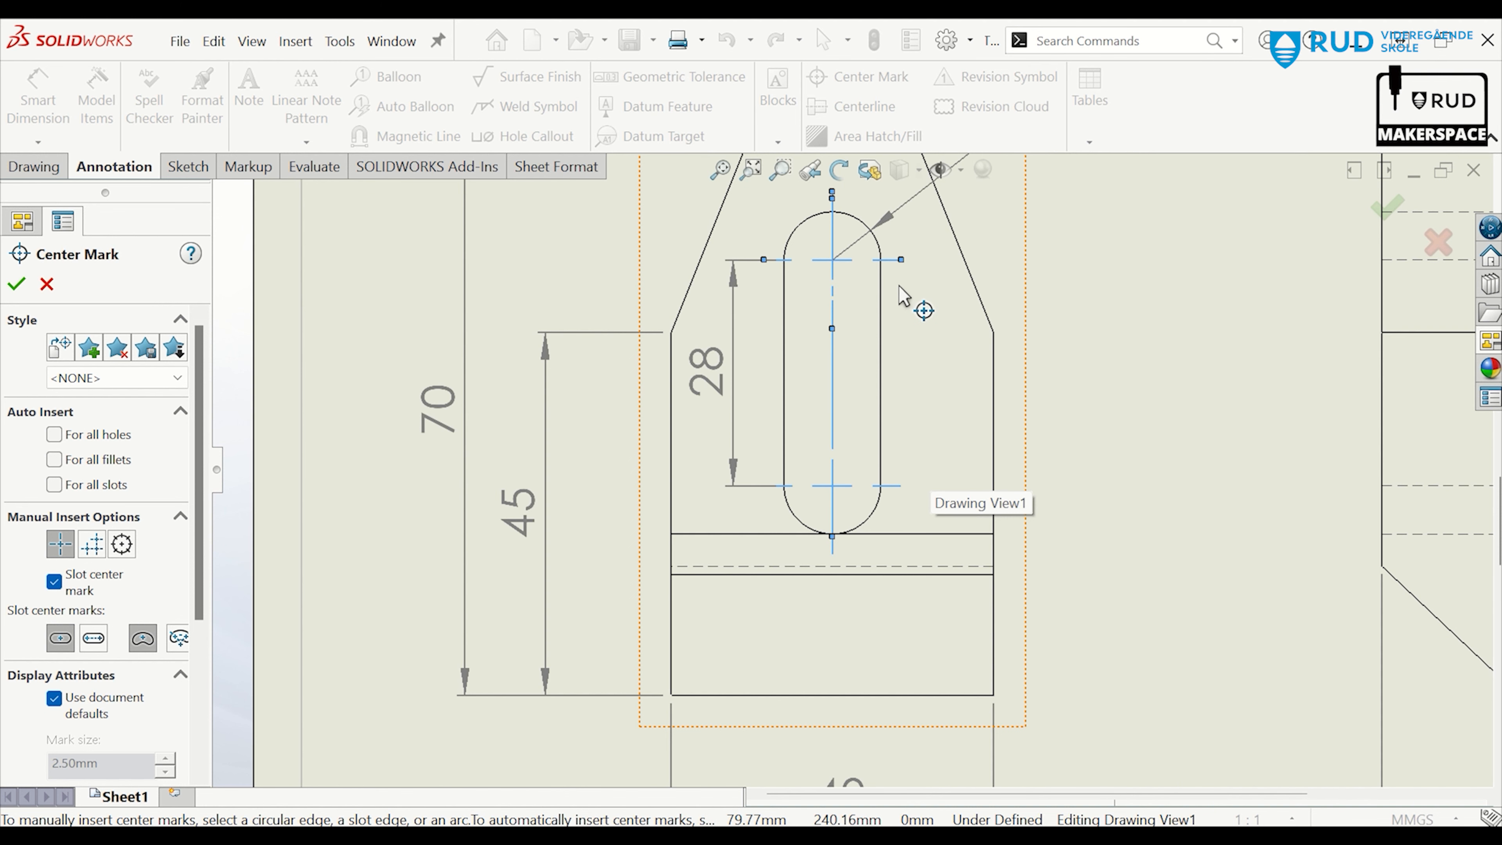
# Finish placing the center marks and hide the vertical centerline between the slot's two straight sides in the front view
pyautogui.click(18, 285)
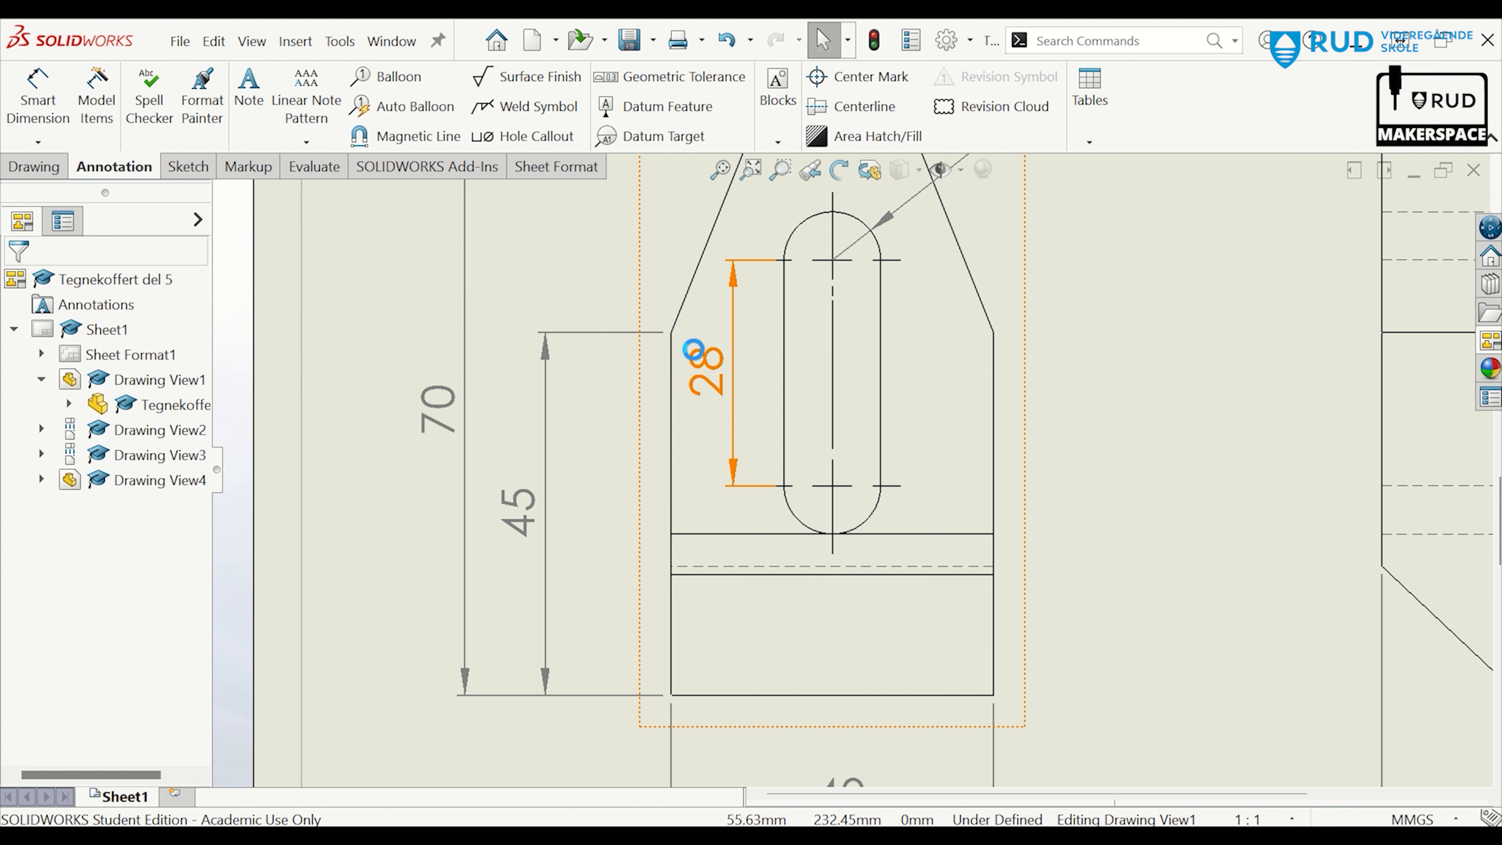
pyautogui.click(834, 379)
pyautogui.rightClick(839, 378)
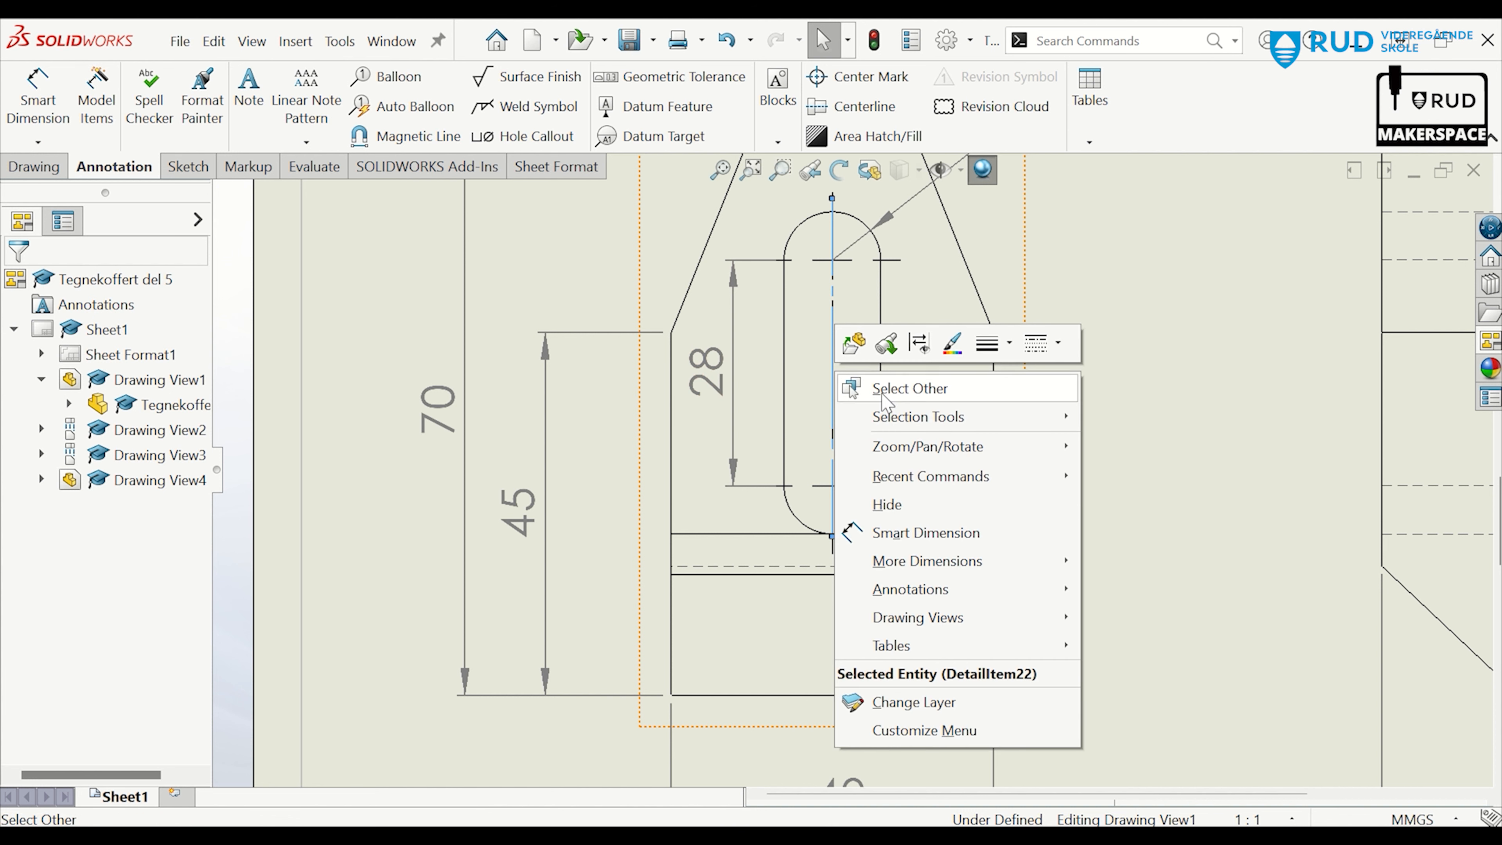
pyautogui.click(914, 507)
pyautogui.scroll(2, 864, 426)
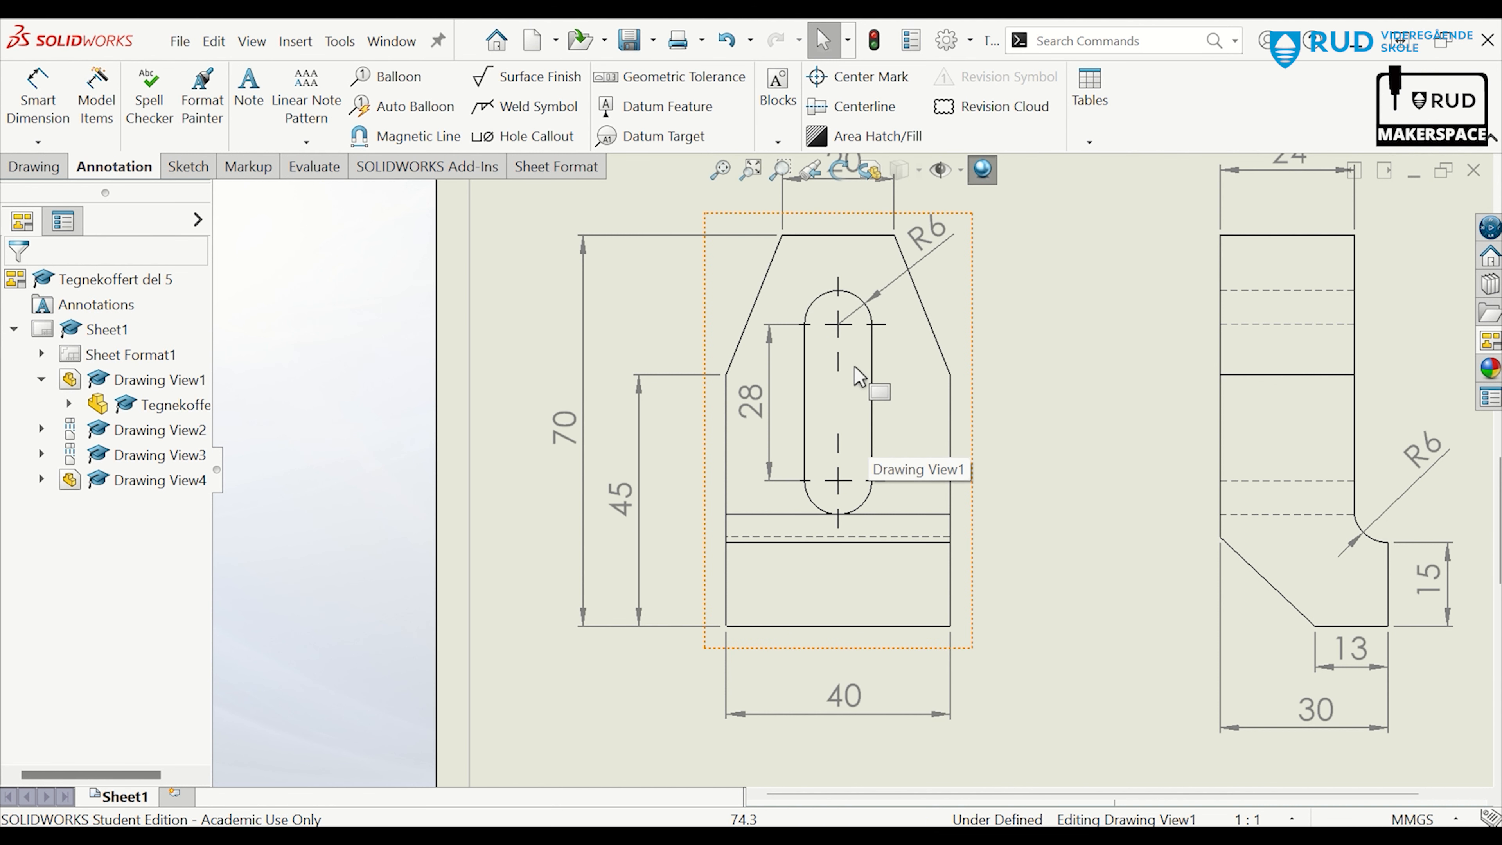
pyautogui.scroll(-1, 866, 295)
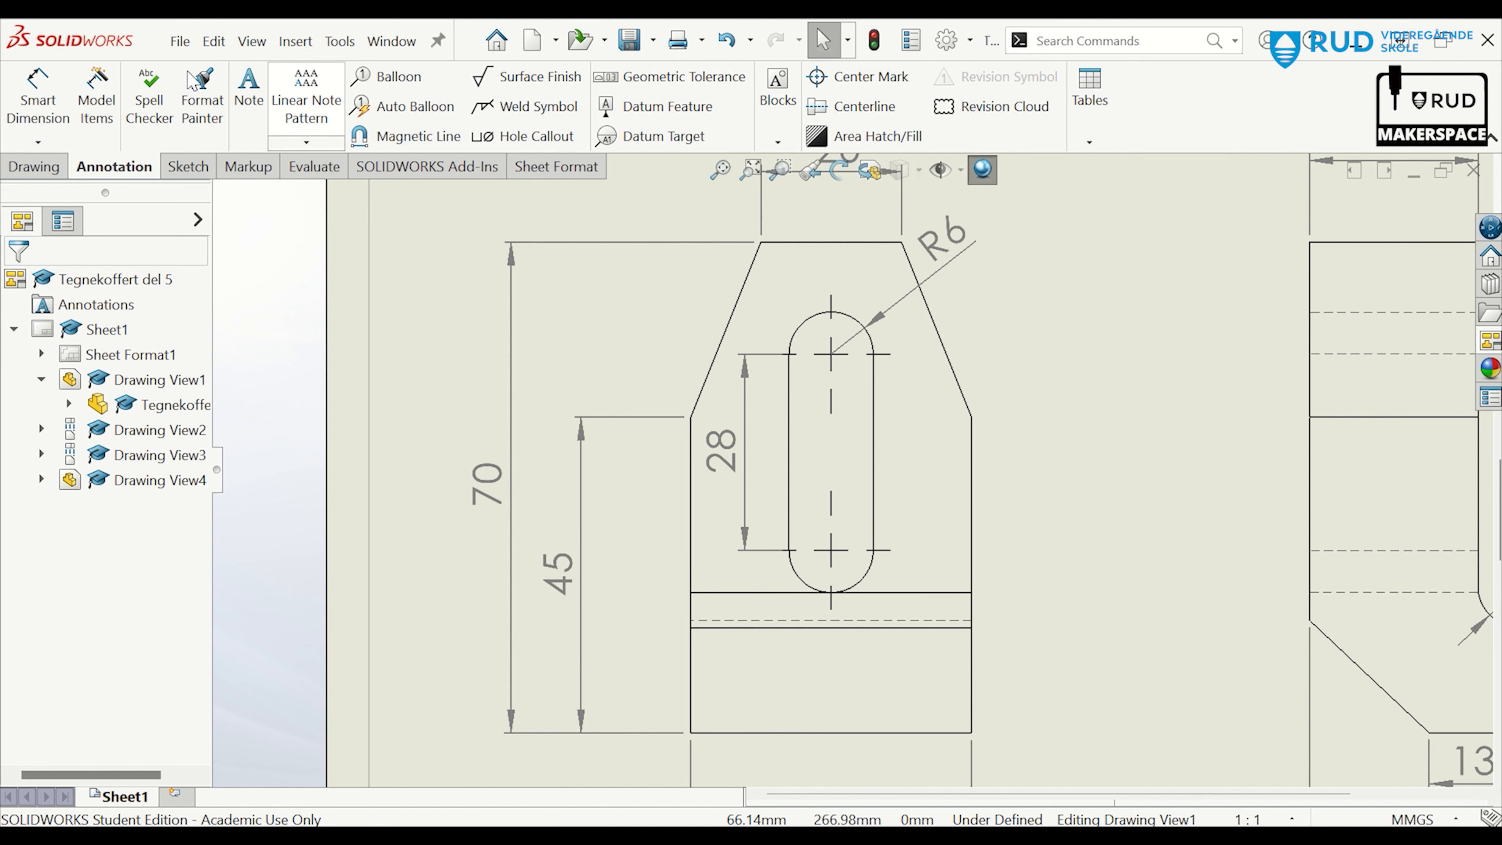
pyautogui.click(67, 98)
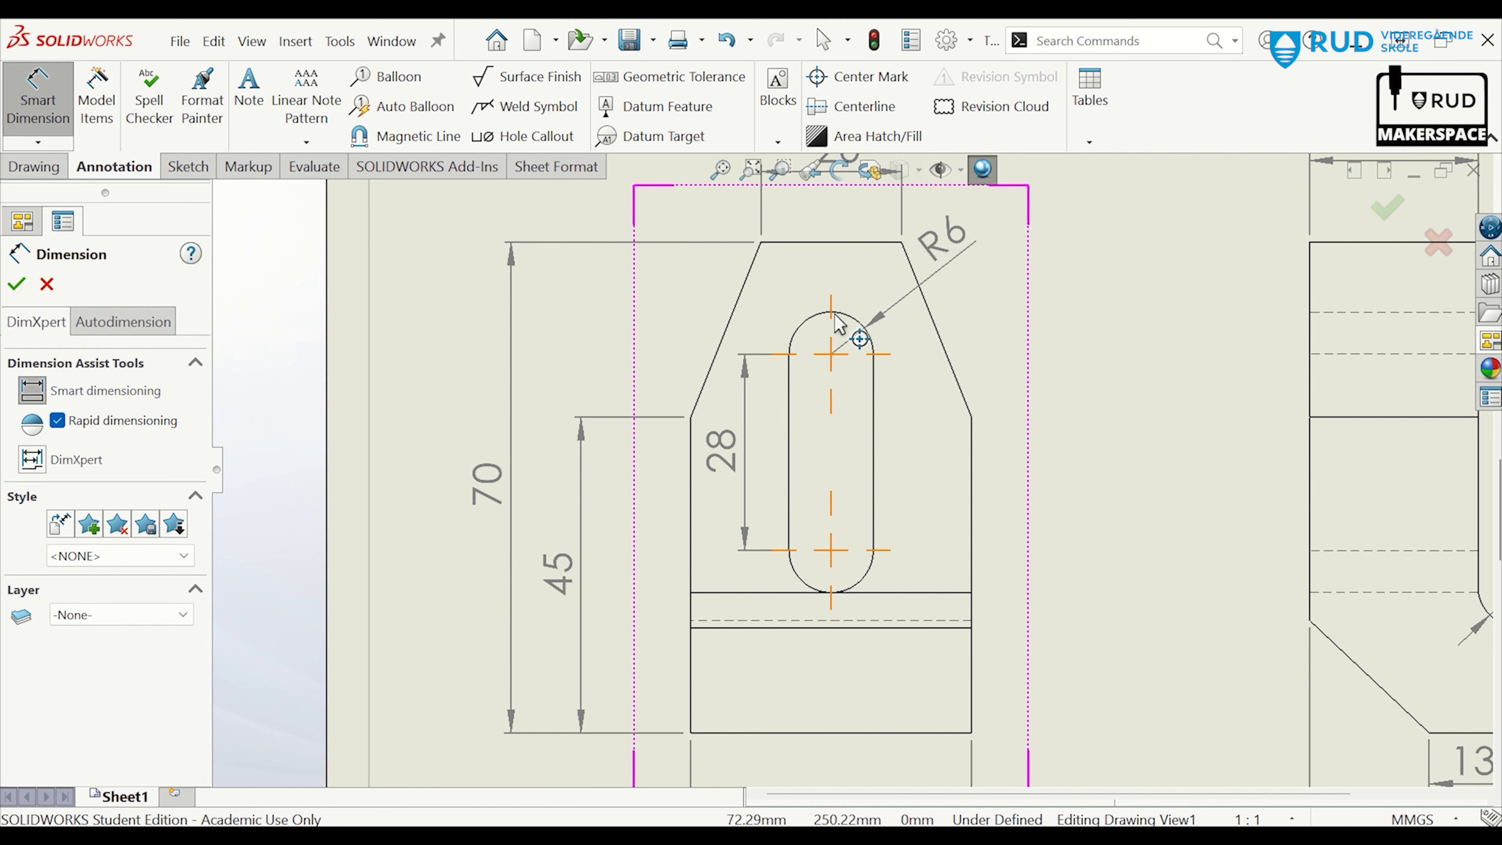
pyautogui.click(833, 242)
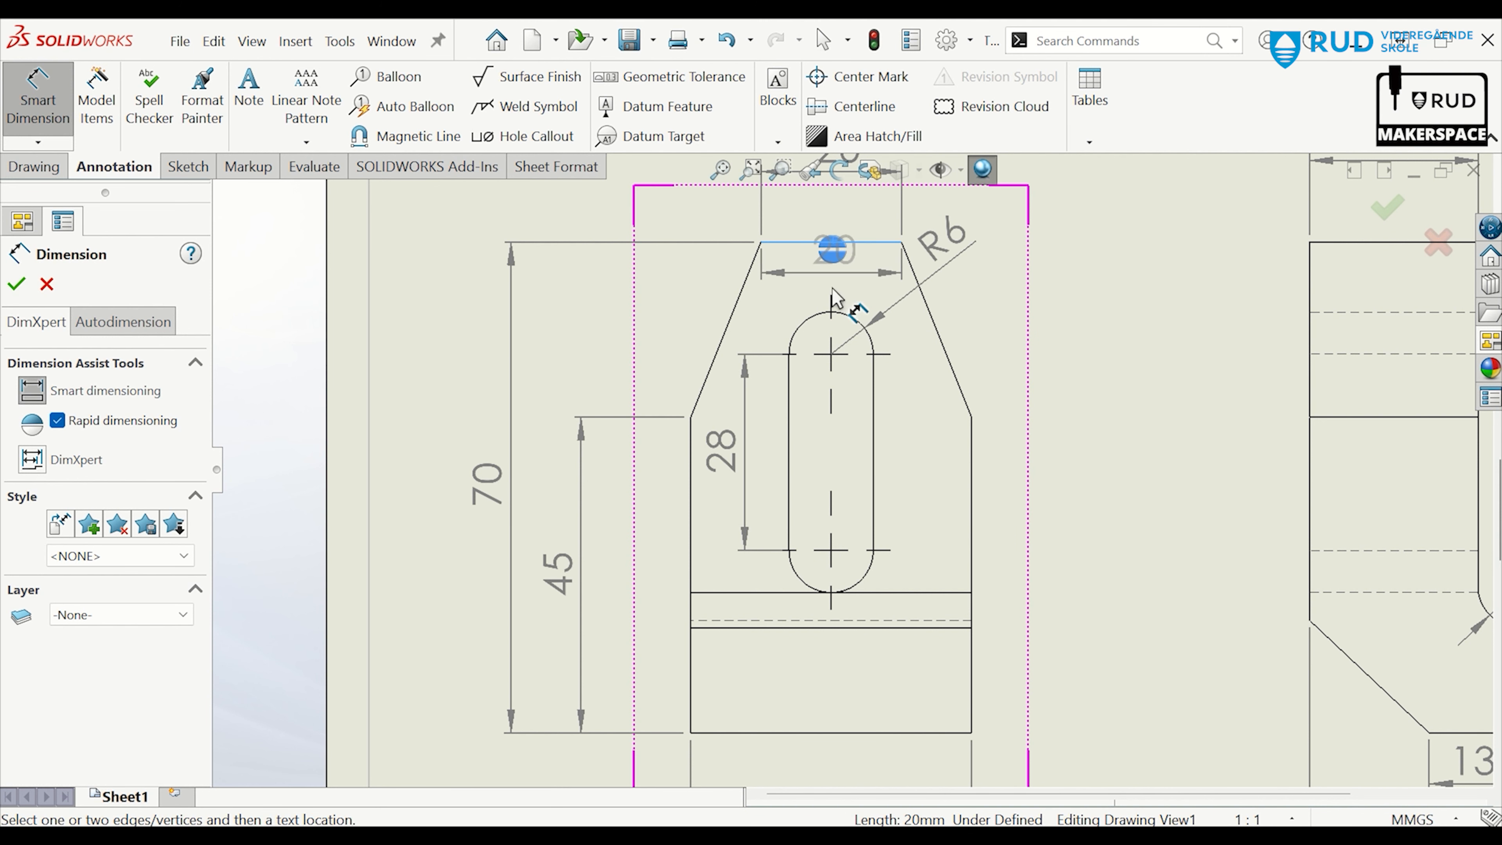
pyautogui.click(832, 354)
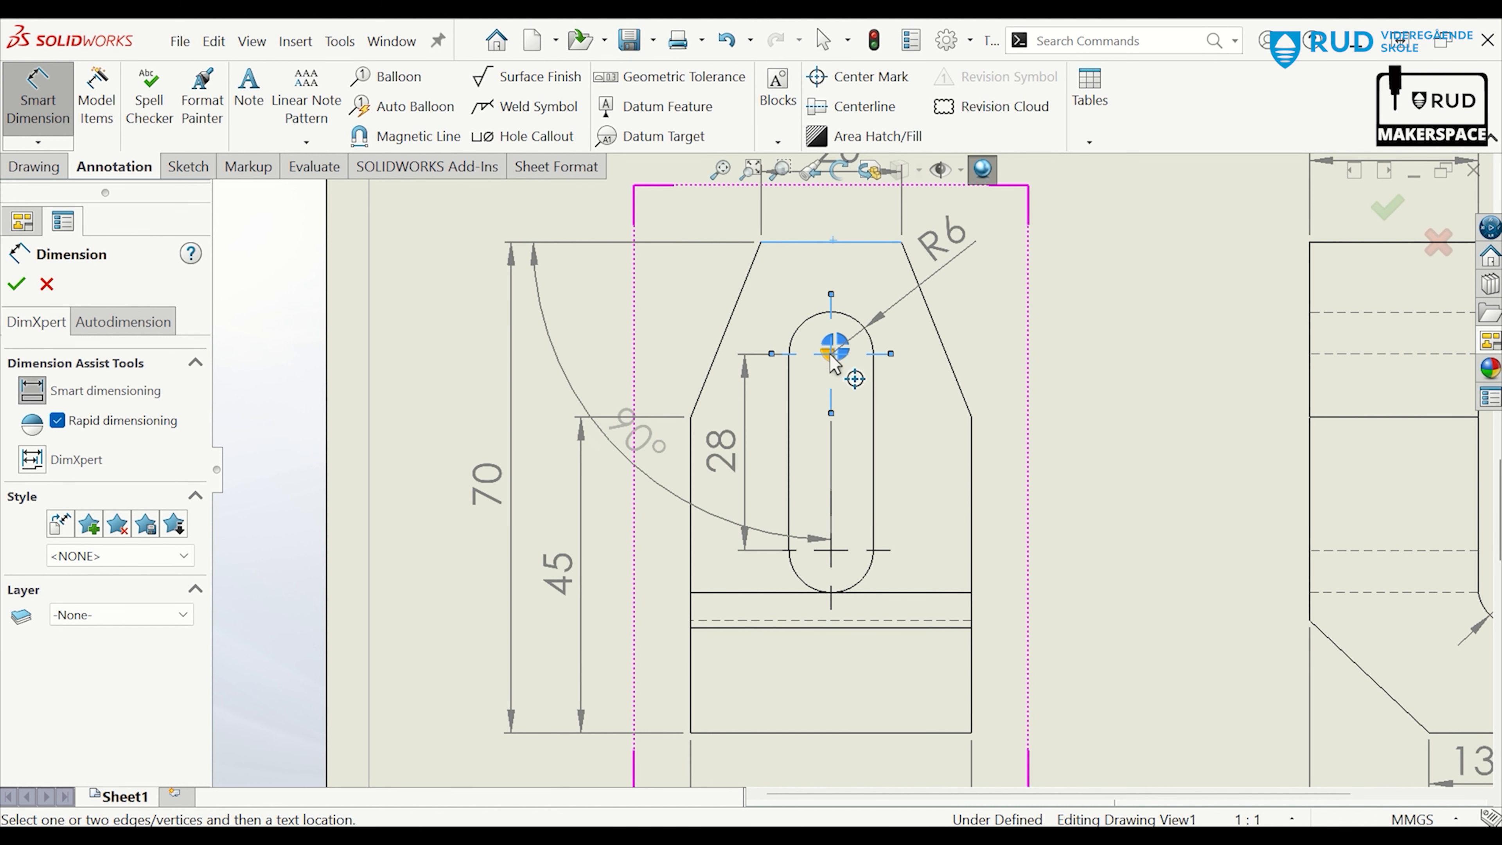
pyautogui.press('Escape')
pyautogui.press('Escape')
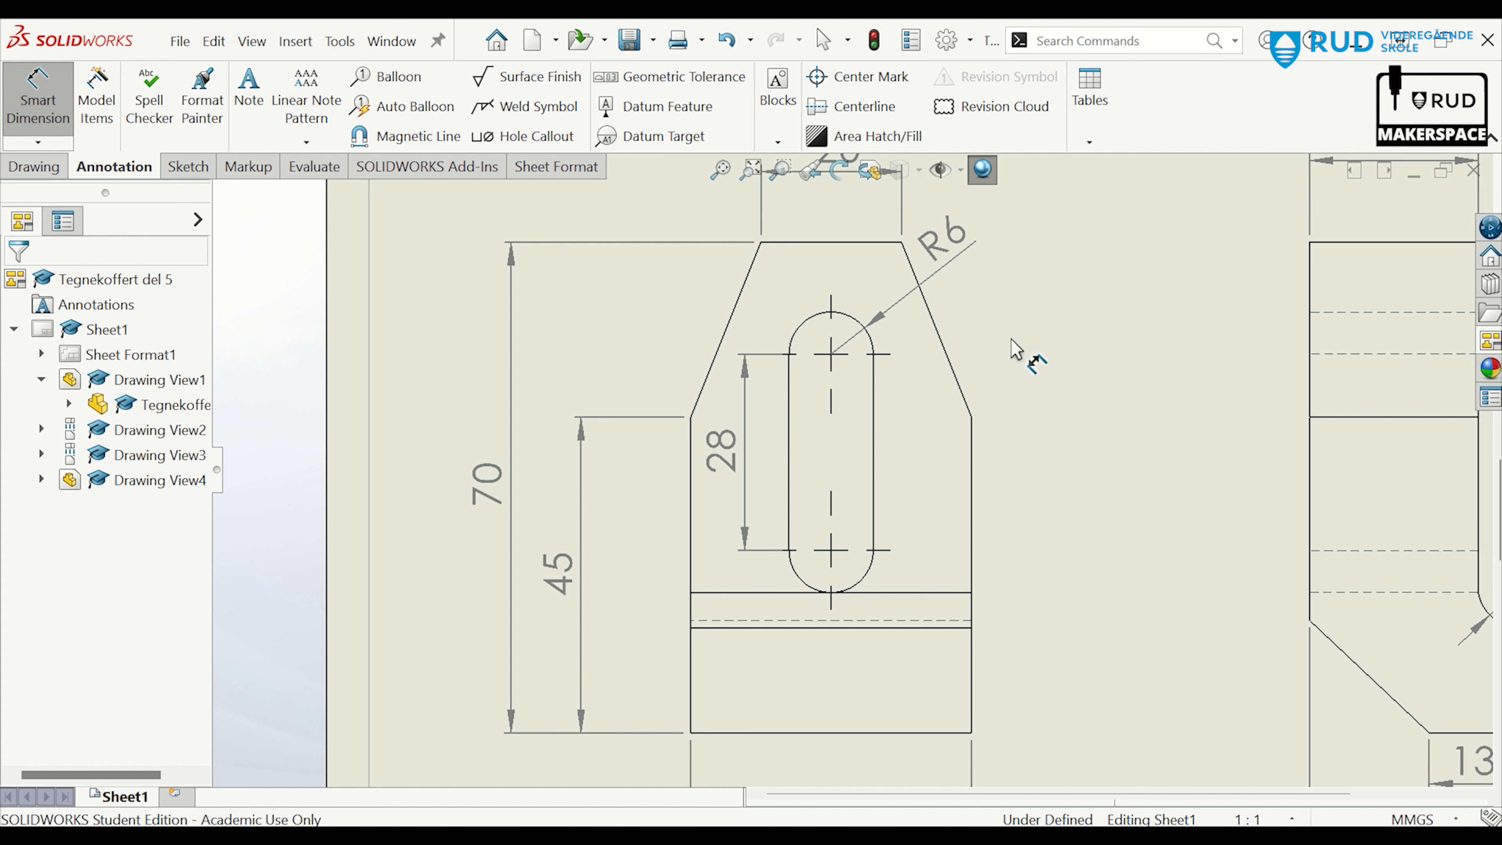
# Dimension the vertical distance between the front view's top edge and the slot's upper center mark, placing it right of the part
pyautogui.click(889, 355)
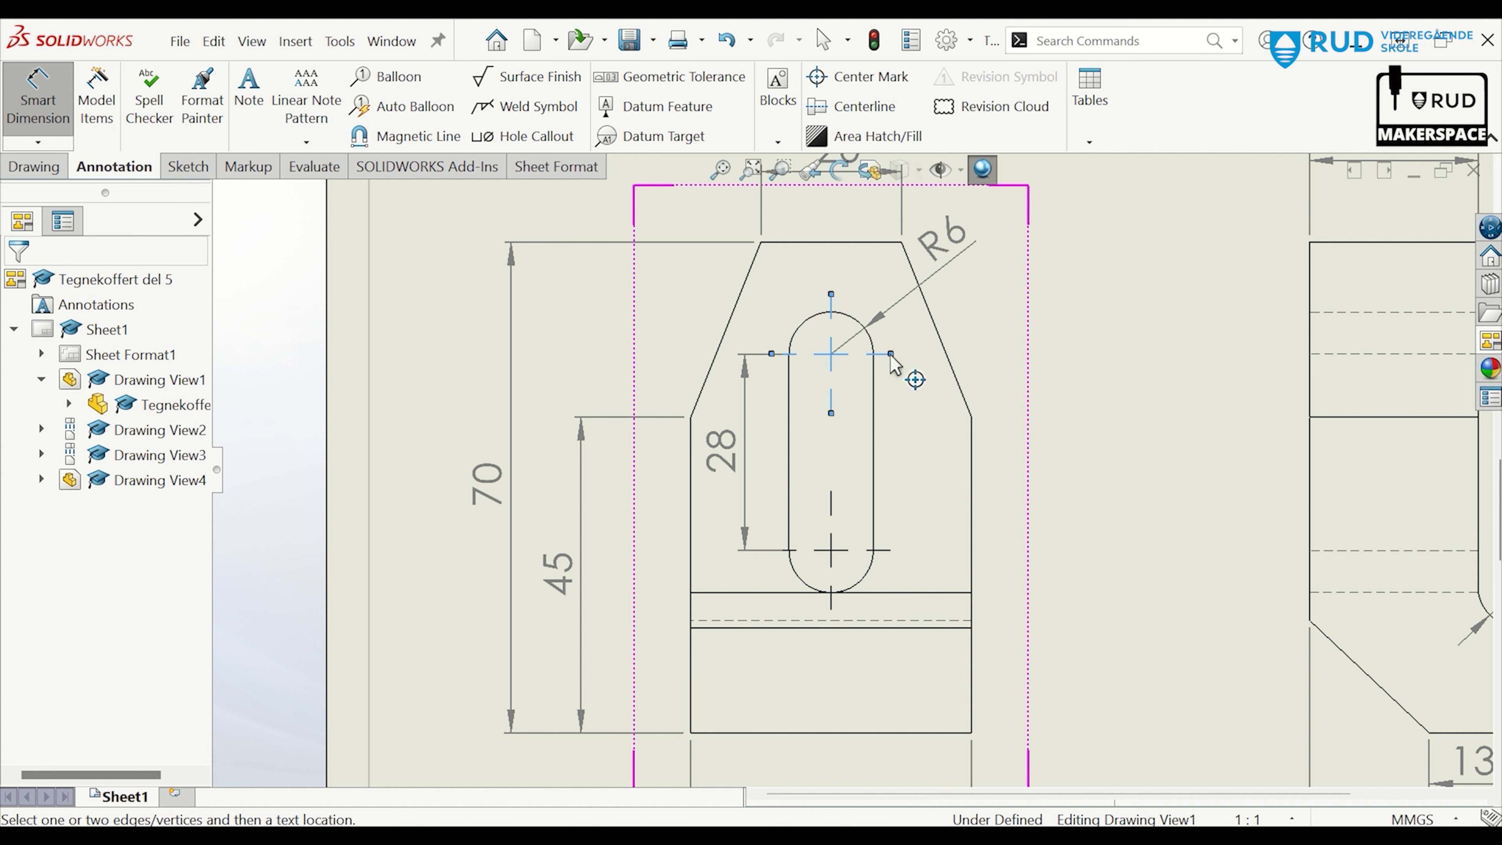
pyautogui.click(853, 243)
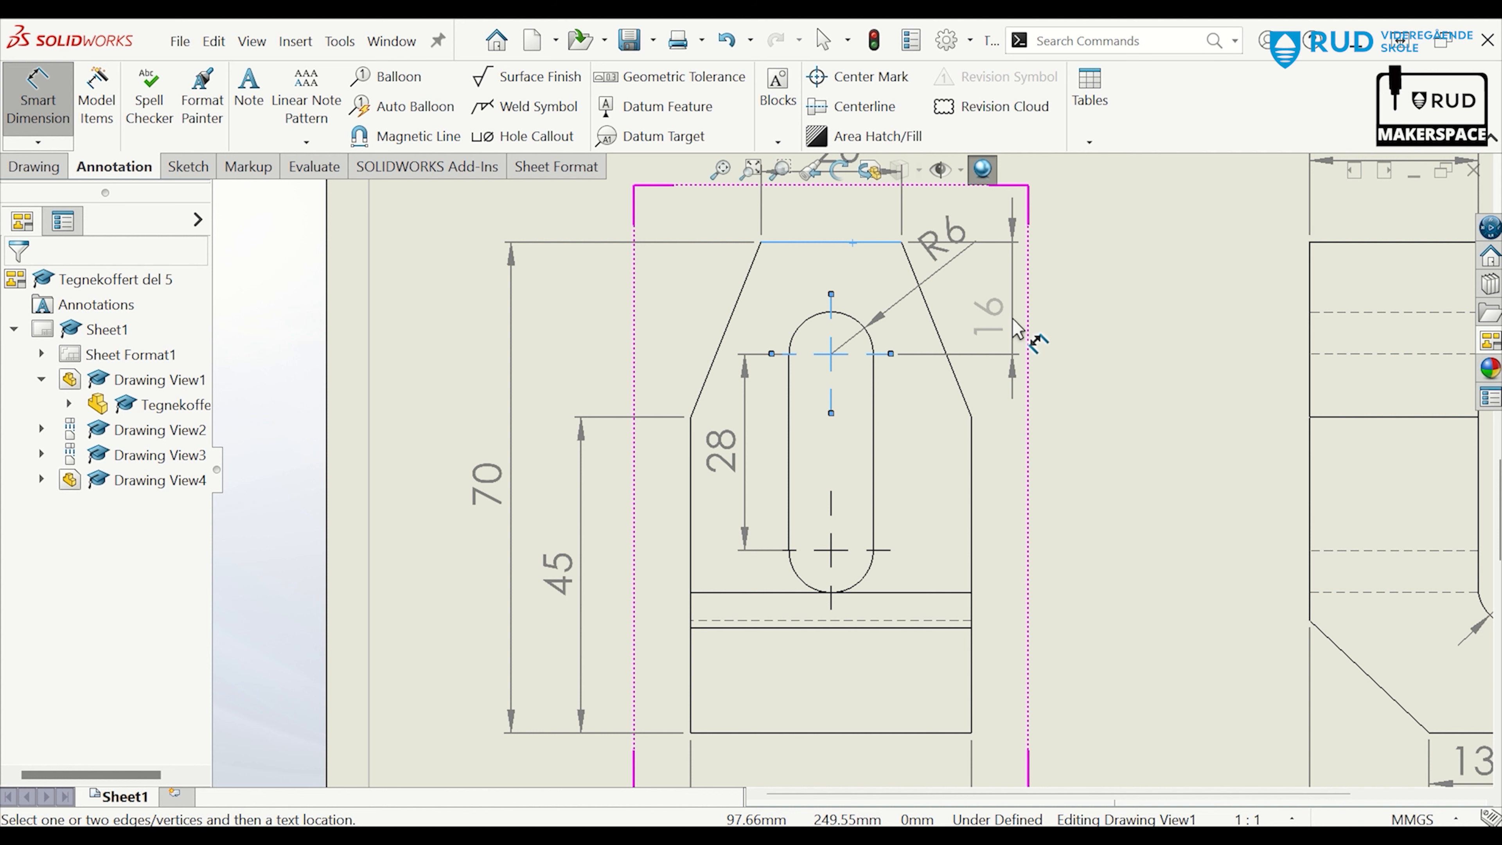
pyautogui.click(1015, 311)
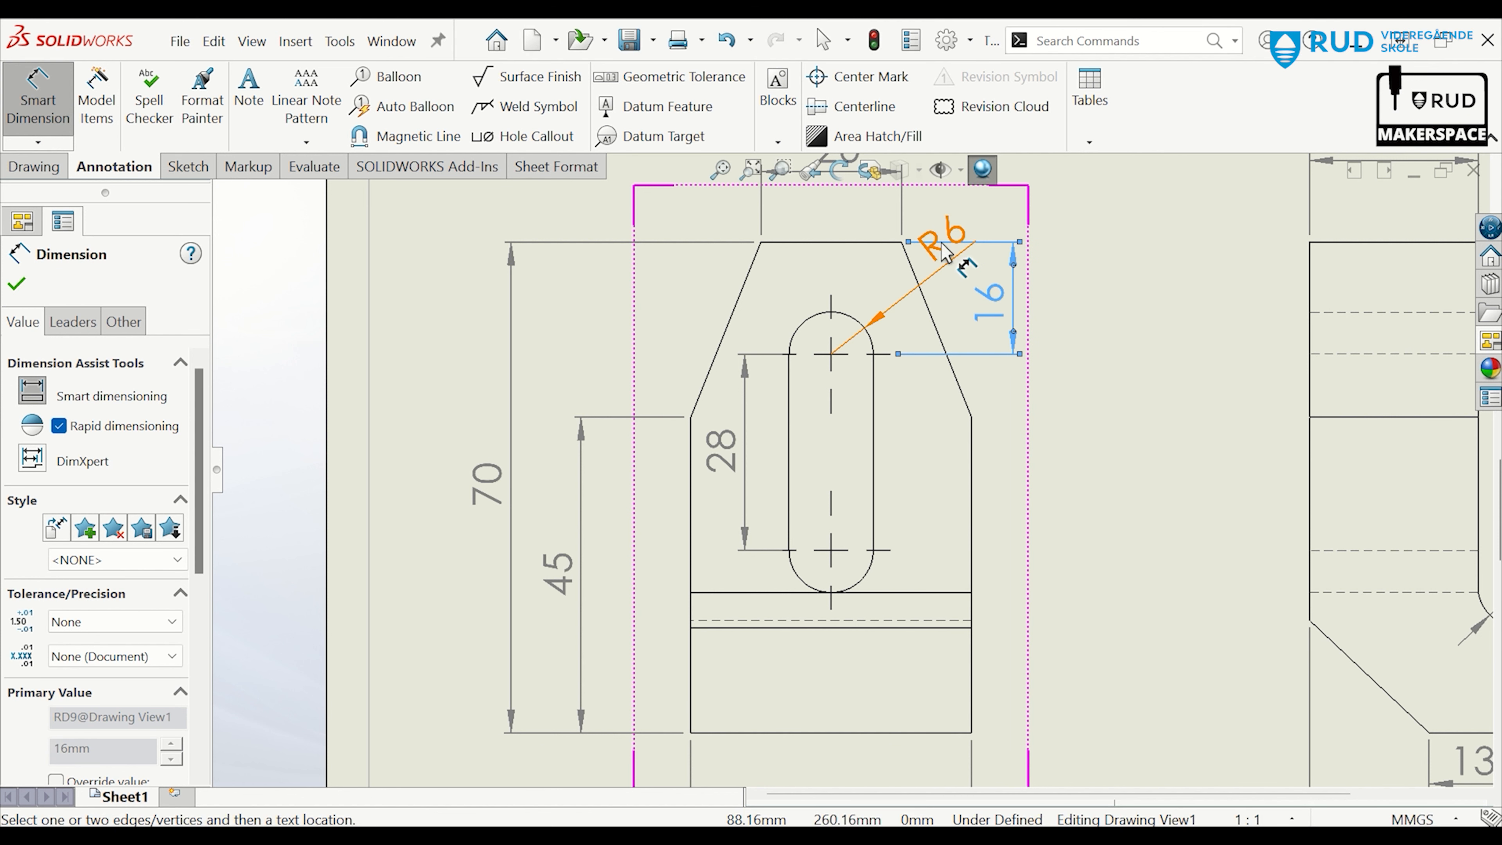
# Move the slot's R6 radius dimension to the upper left of the slot, inside the front view's outline
pyautogui.moveTo(946, 247); pyautogui.dragTo(767, 275)
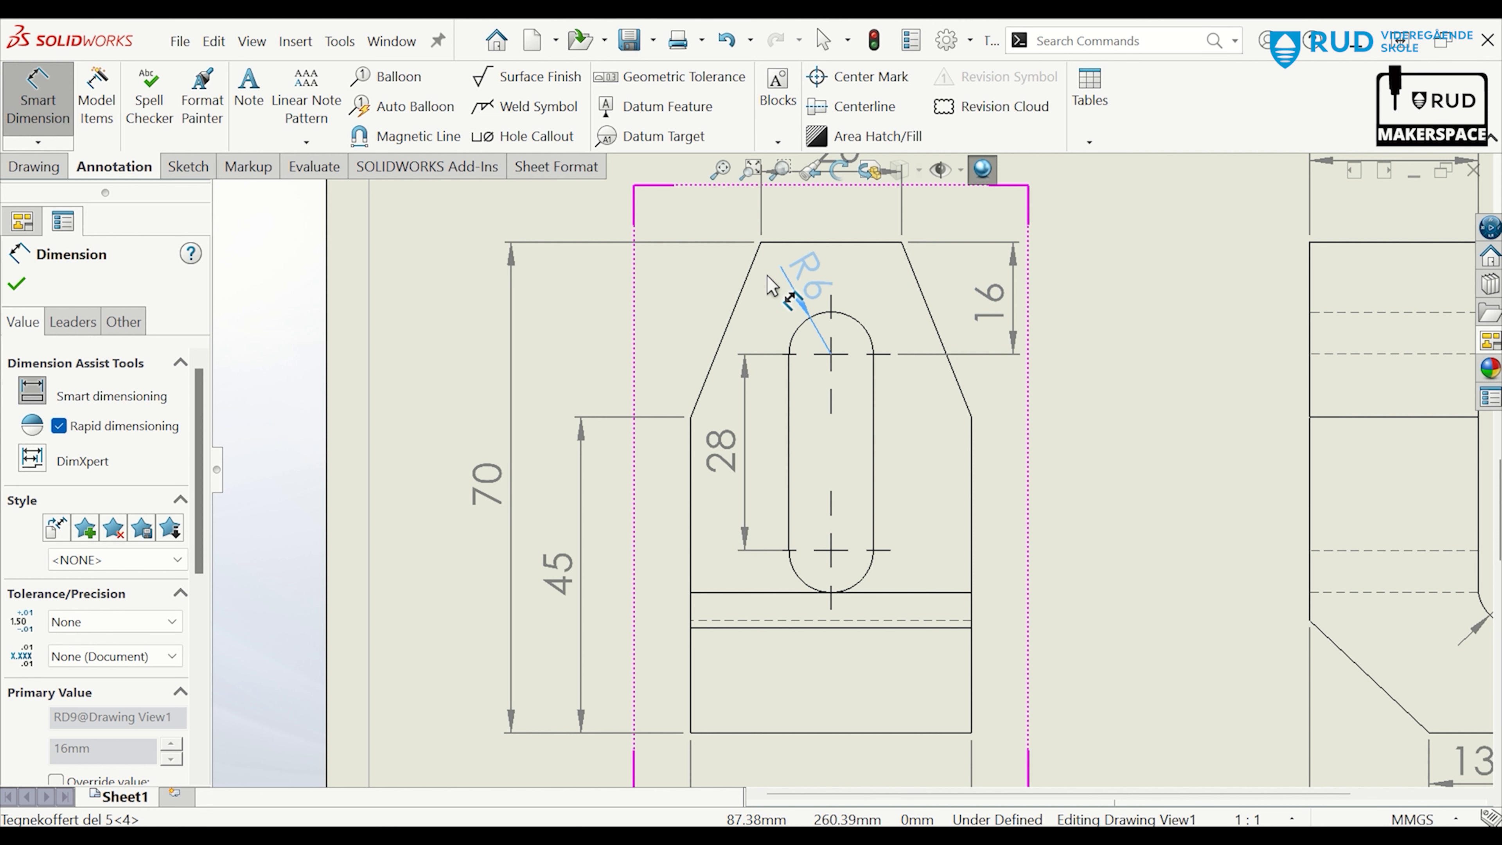
pyautogui.click(768, 276)
pyautogui.click(1180, 489)
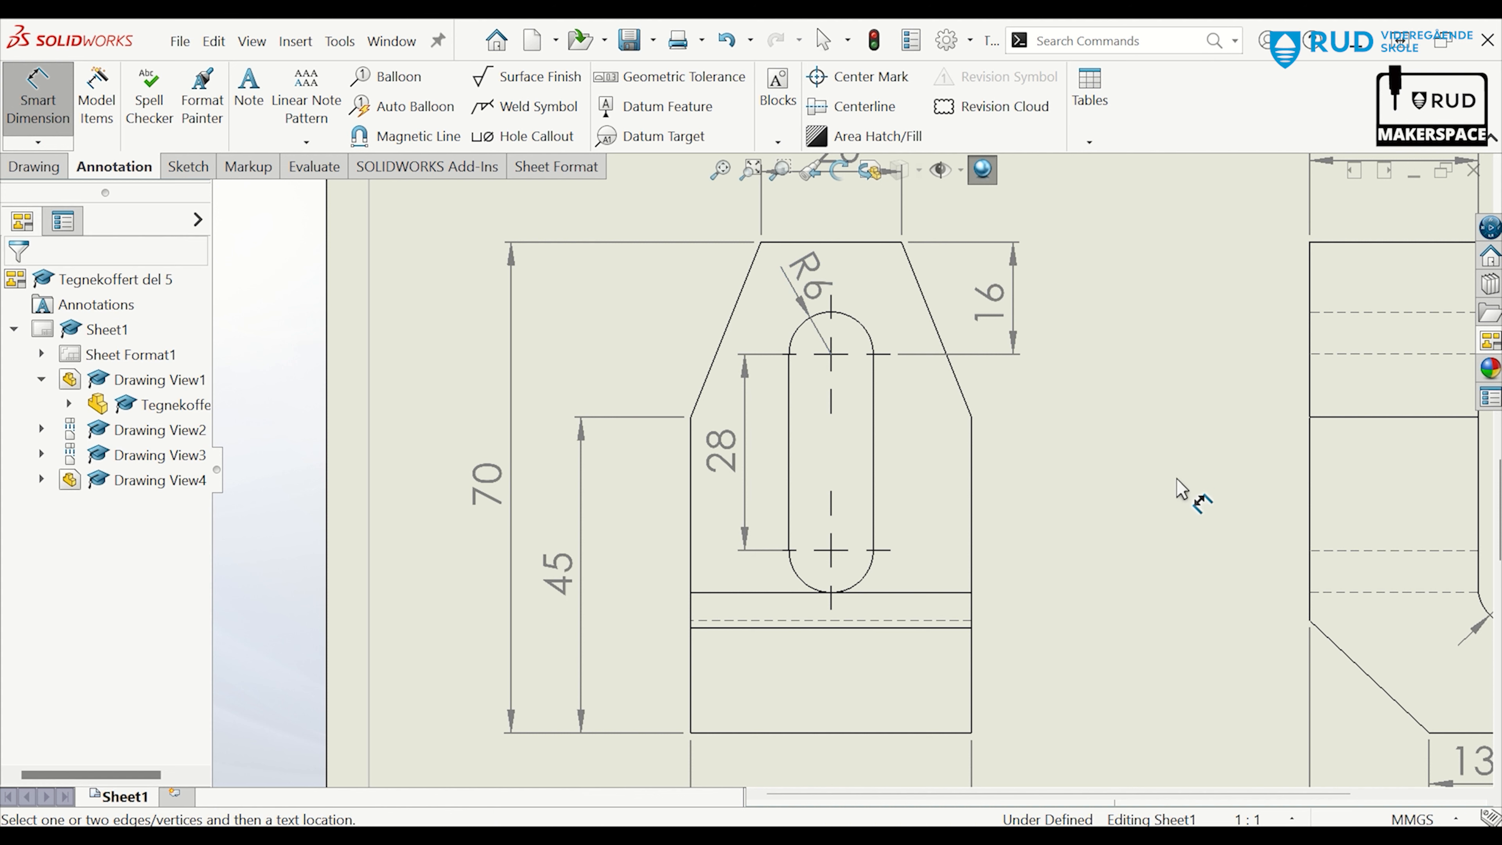
# Fill in the drawing's summary information with the author's name and the title "Tegnekoffert del 5"
pyautogui.press('f')
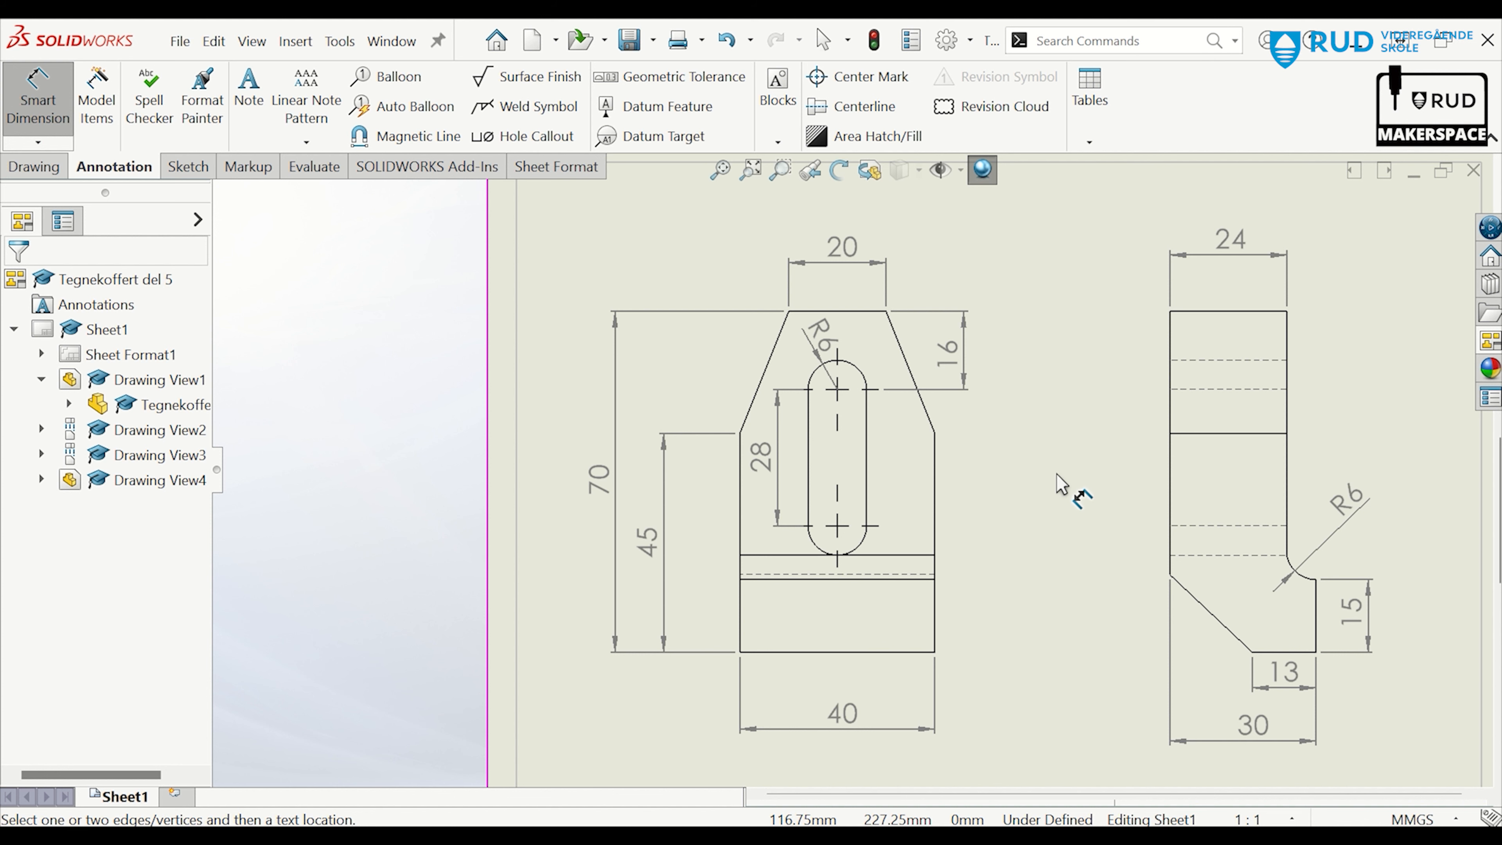
pyautogui.scroll(5, 1059, 474)
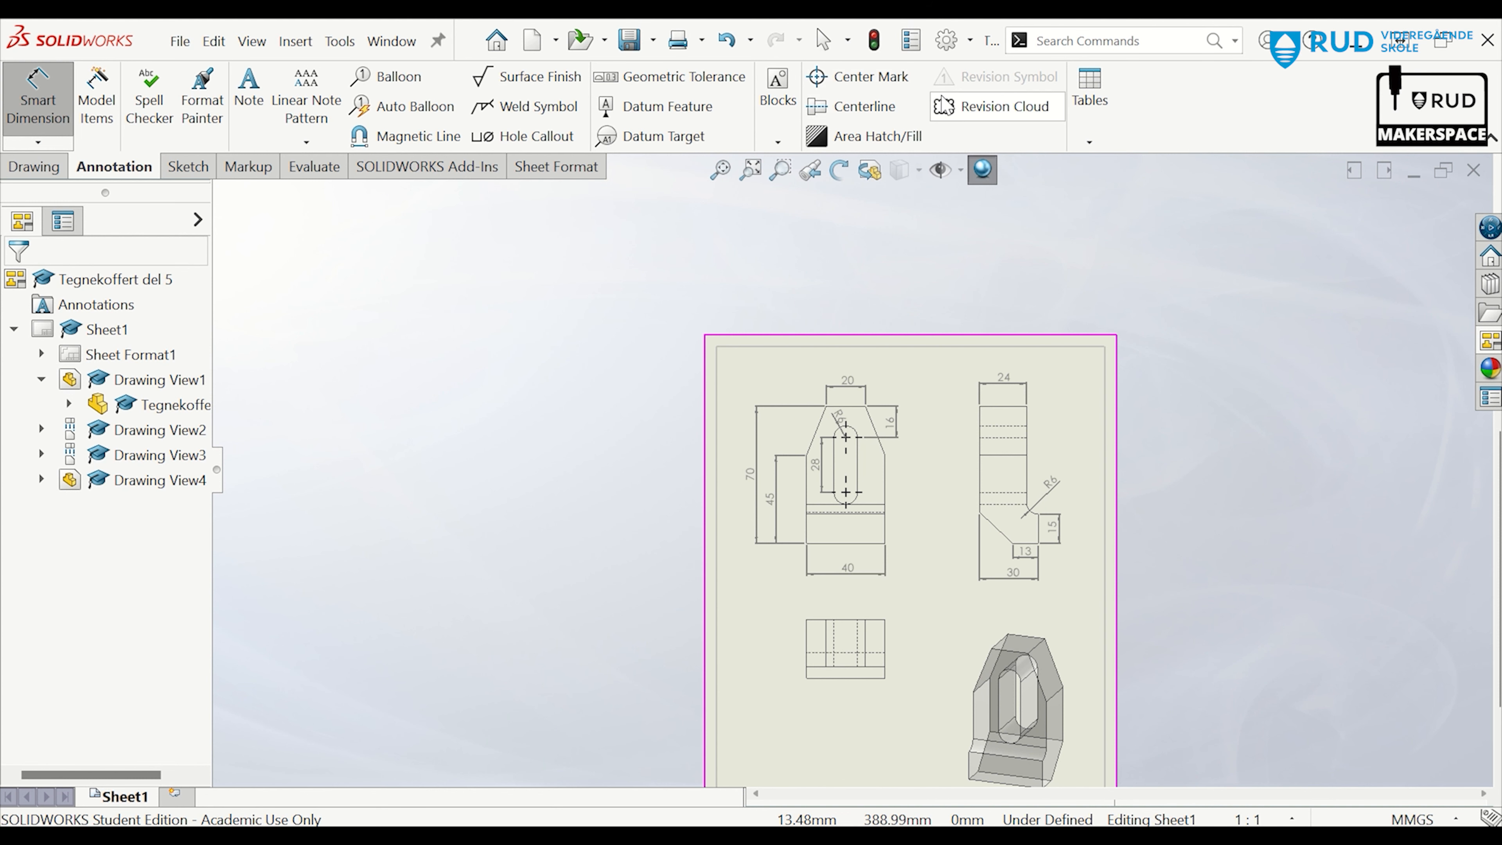
pyautogui.click(912, 40)
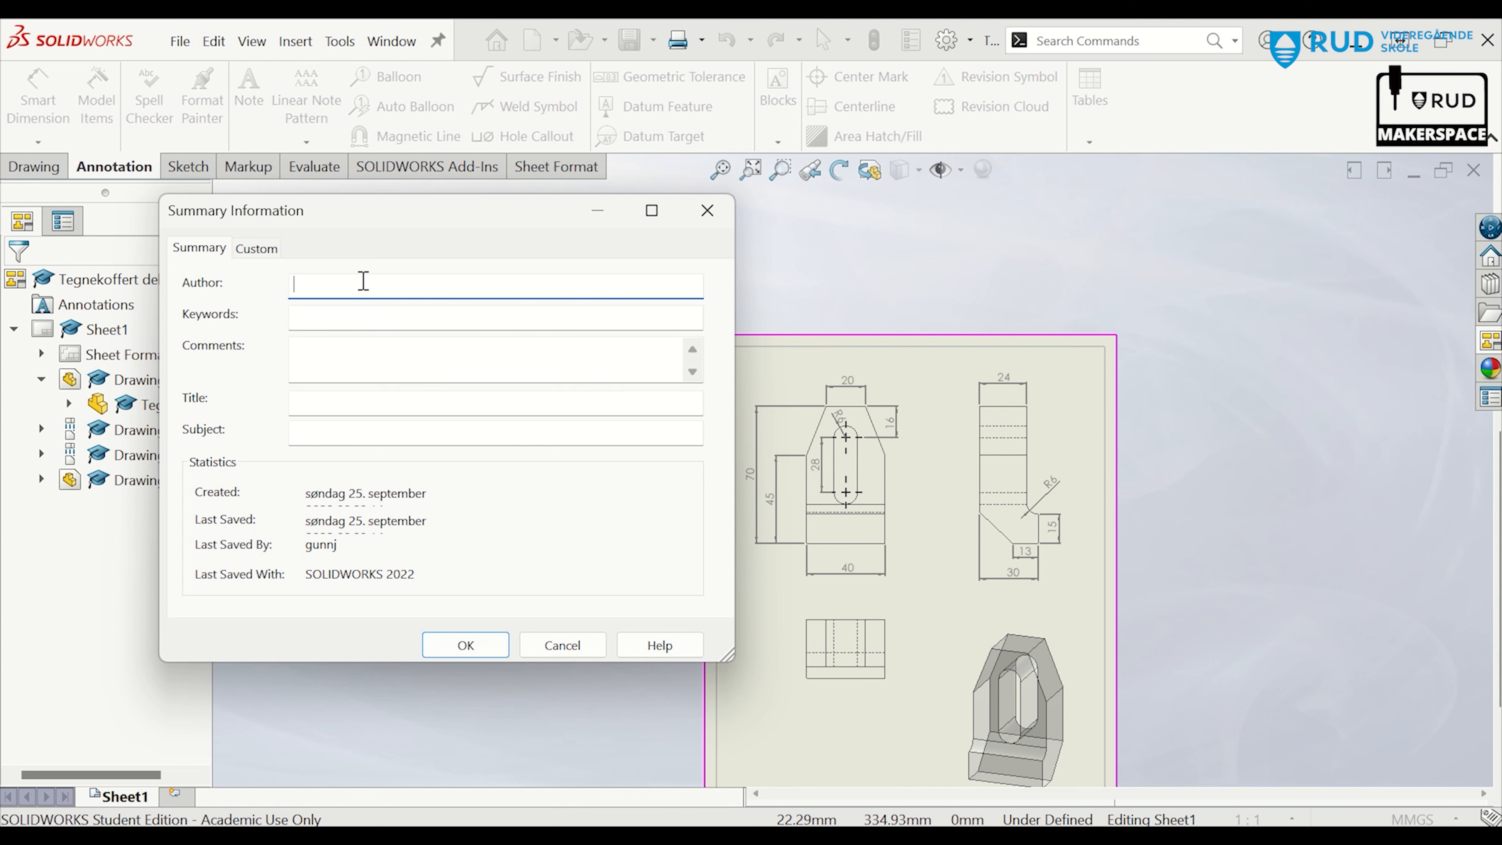
pyautogui.write('gUNN')
pyautogui.press('BackSpace')
pyautogui.press('BackSpace')
pyautogui.press('BackSpace')
pyautogui.click(332, 405)
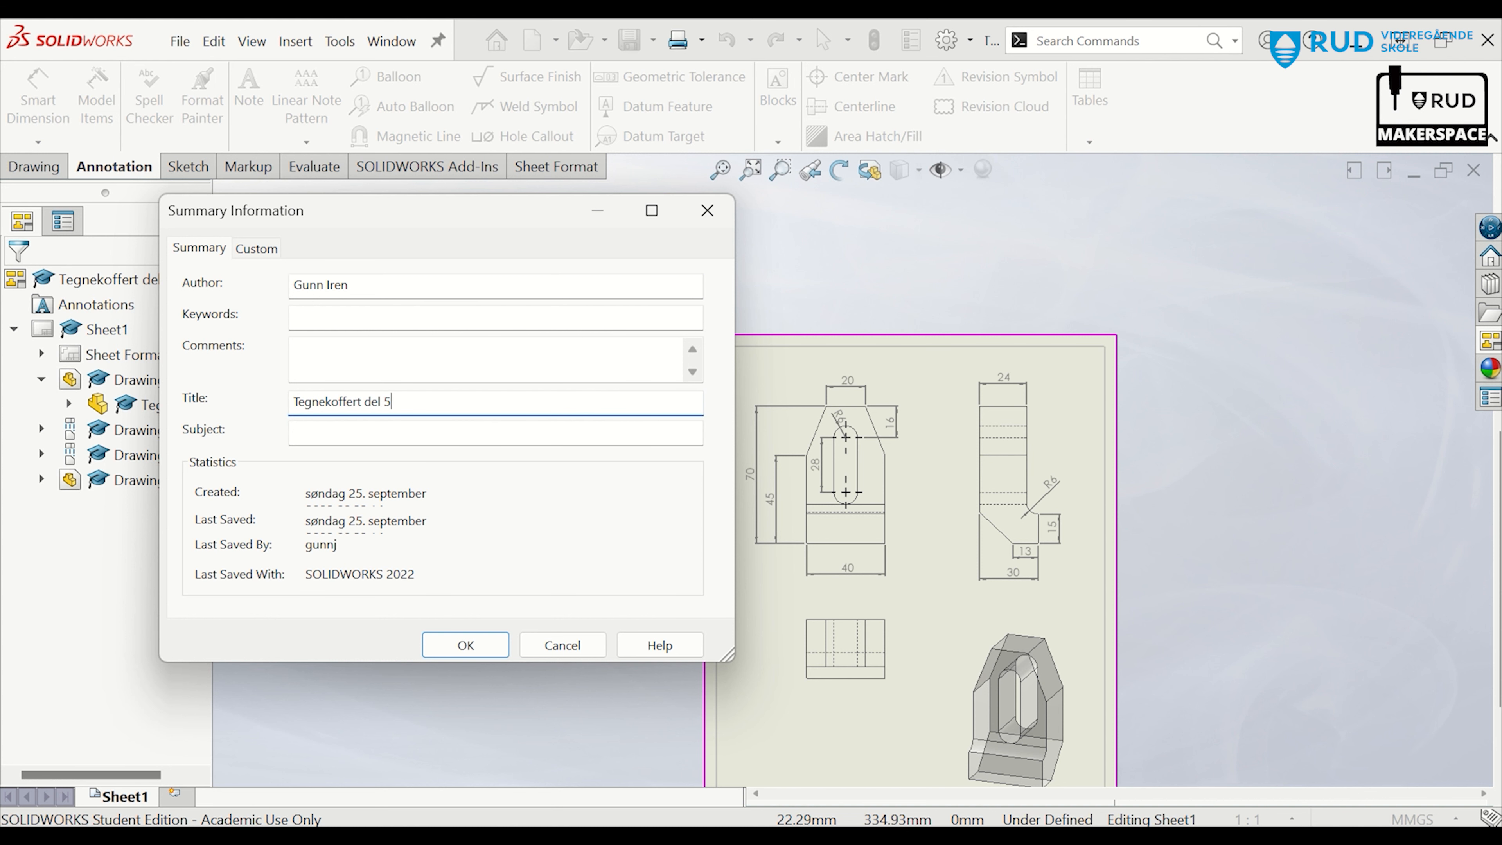
pyautogui.click(467, 646)
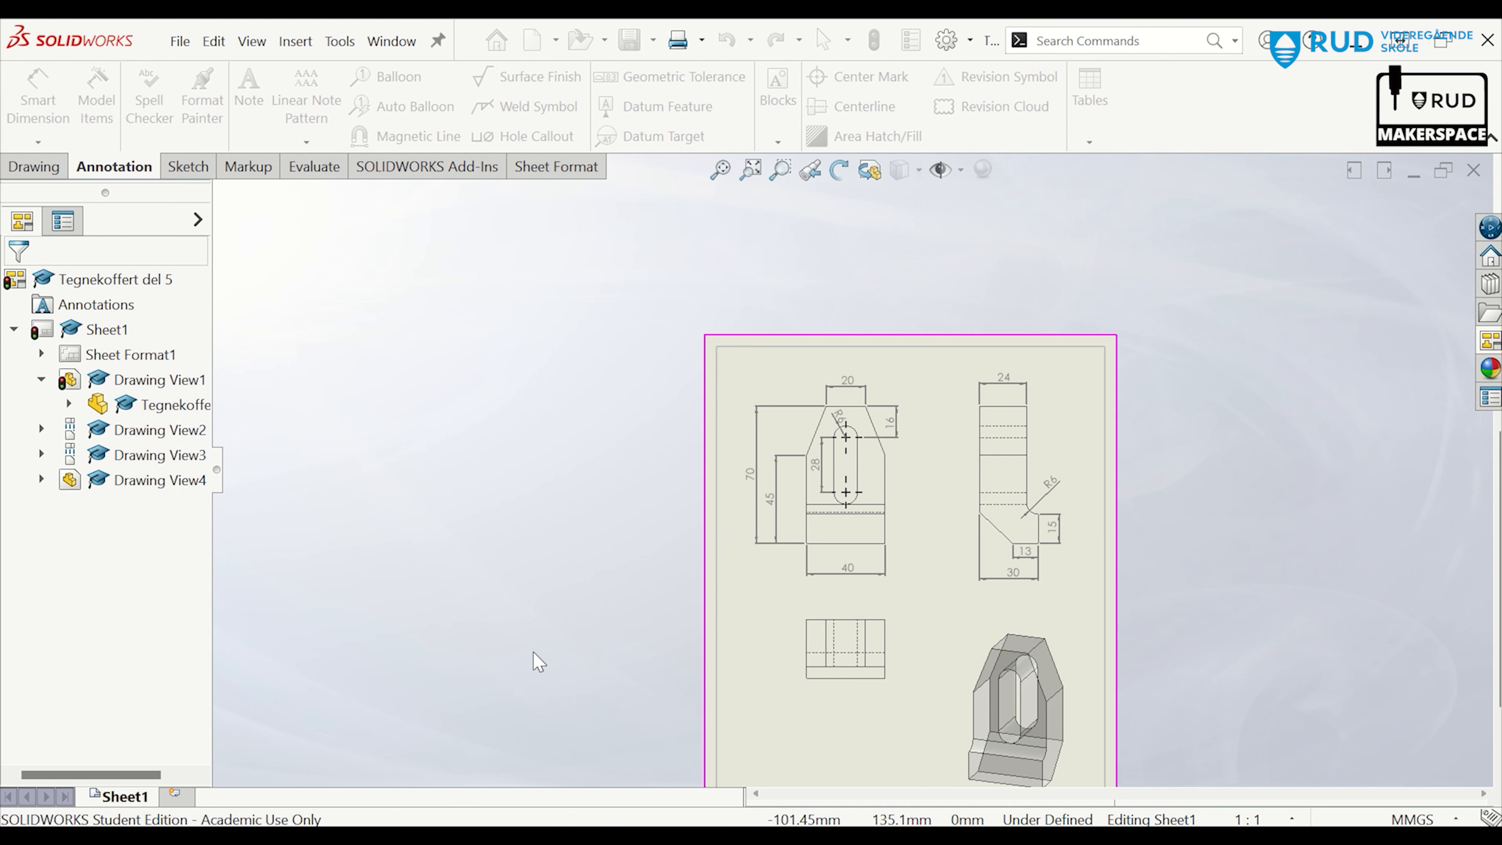
# Check the filled title block and save the drawing as "Tegnekoffert del 5" in SOLIDWORKS Drawing format in the Del 5 folder
pyautogui.scroll(-8, 849, 705)
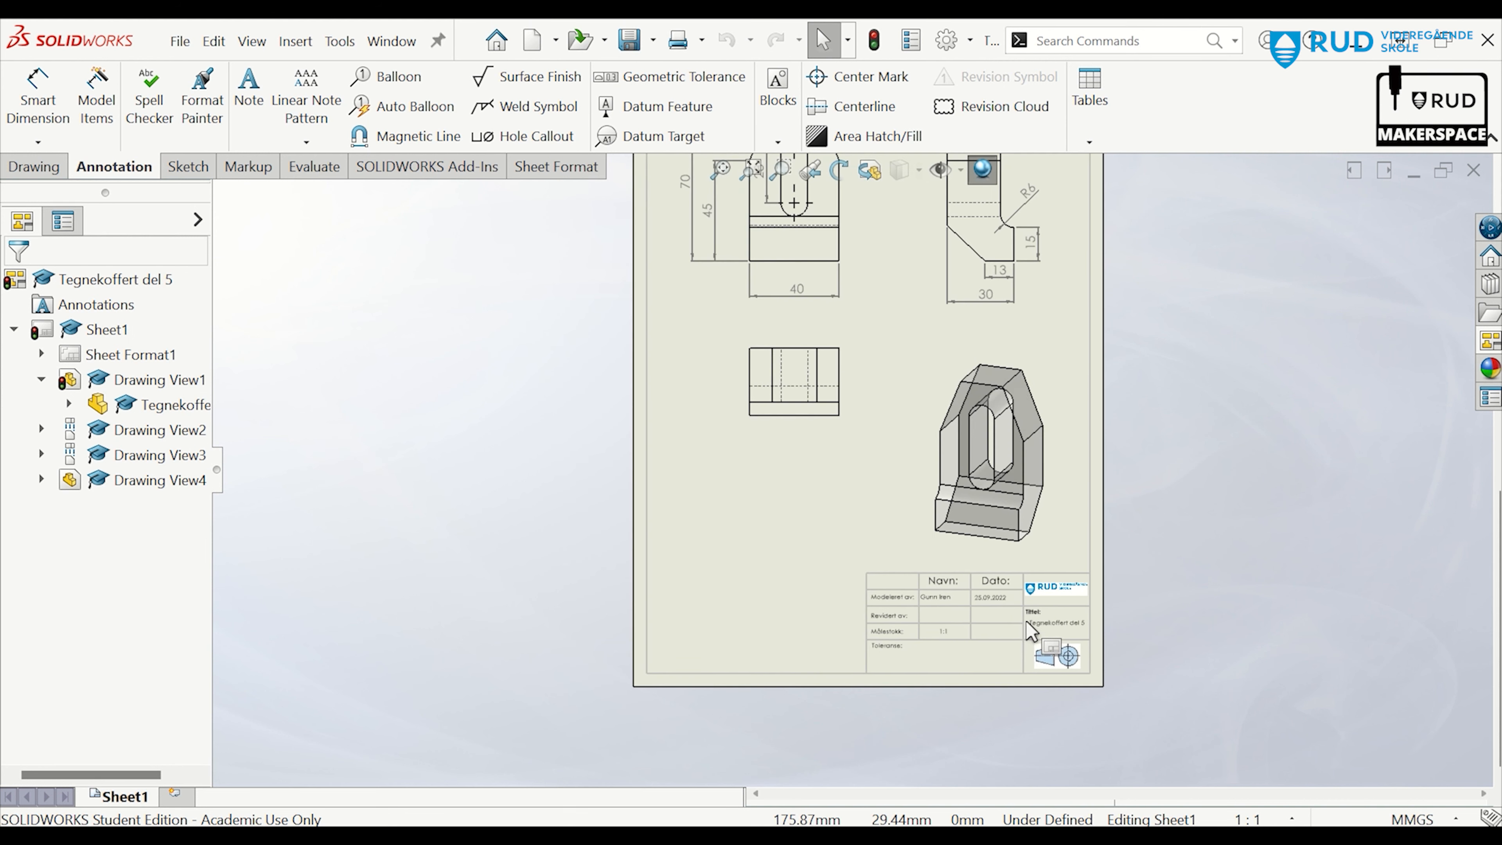
pyautogui.scroll(6, 465, 367)
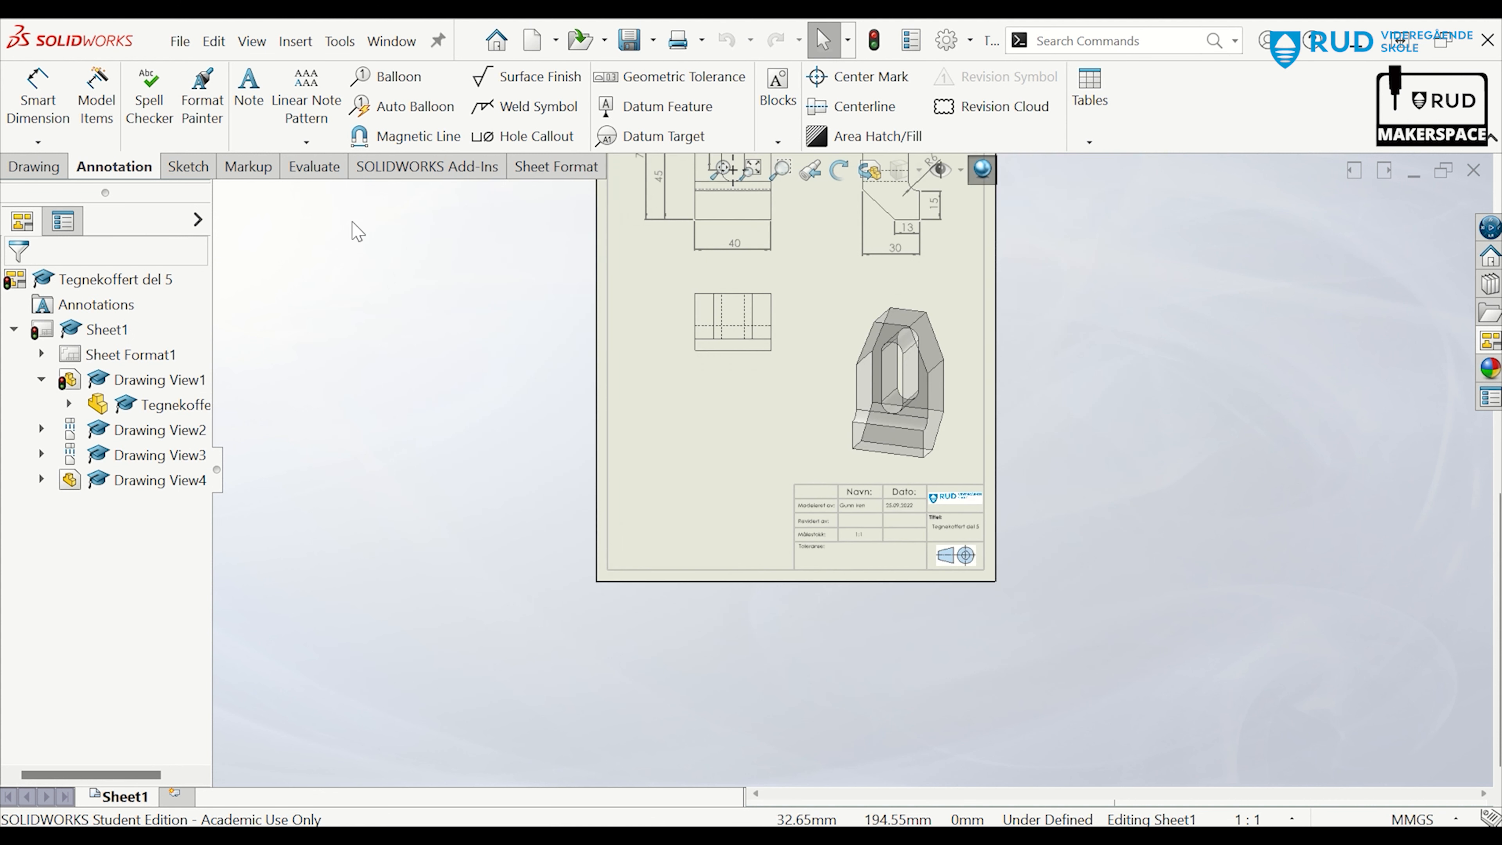
pyautogui.scroll(-1, 829, 336)
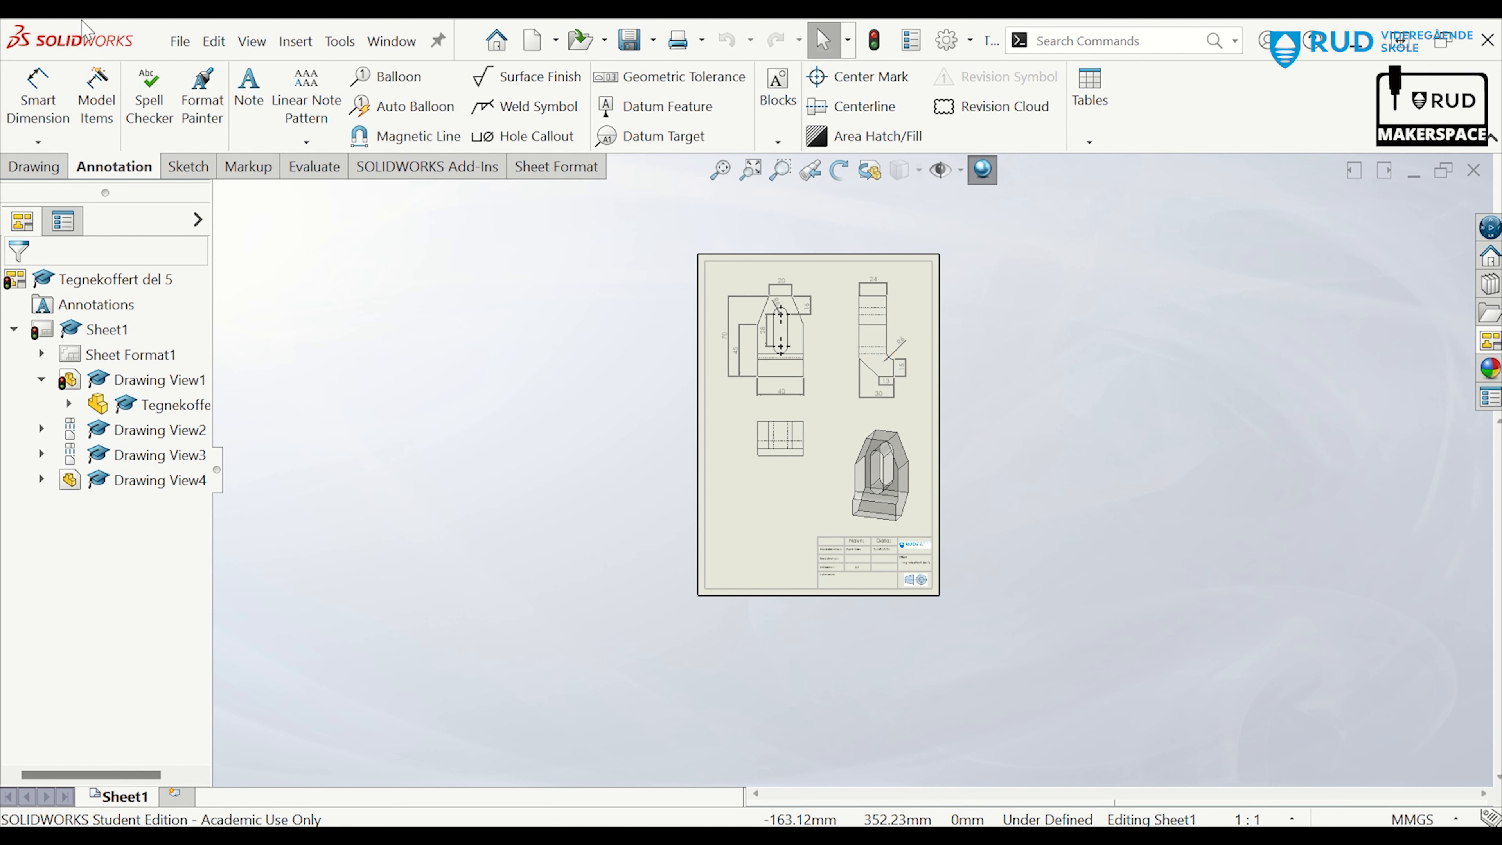
pyautogui.click(180, 40)
pyautogui.click(242, 231)
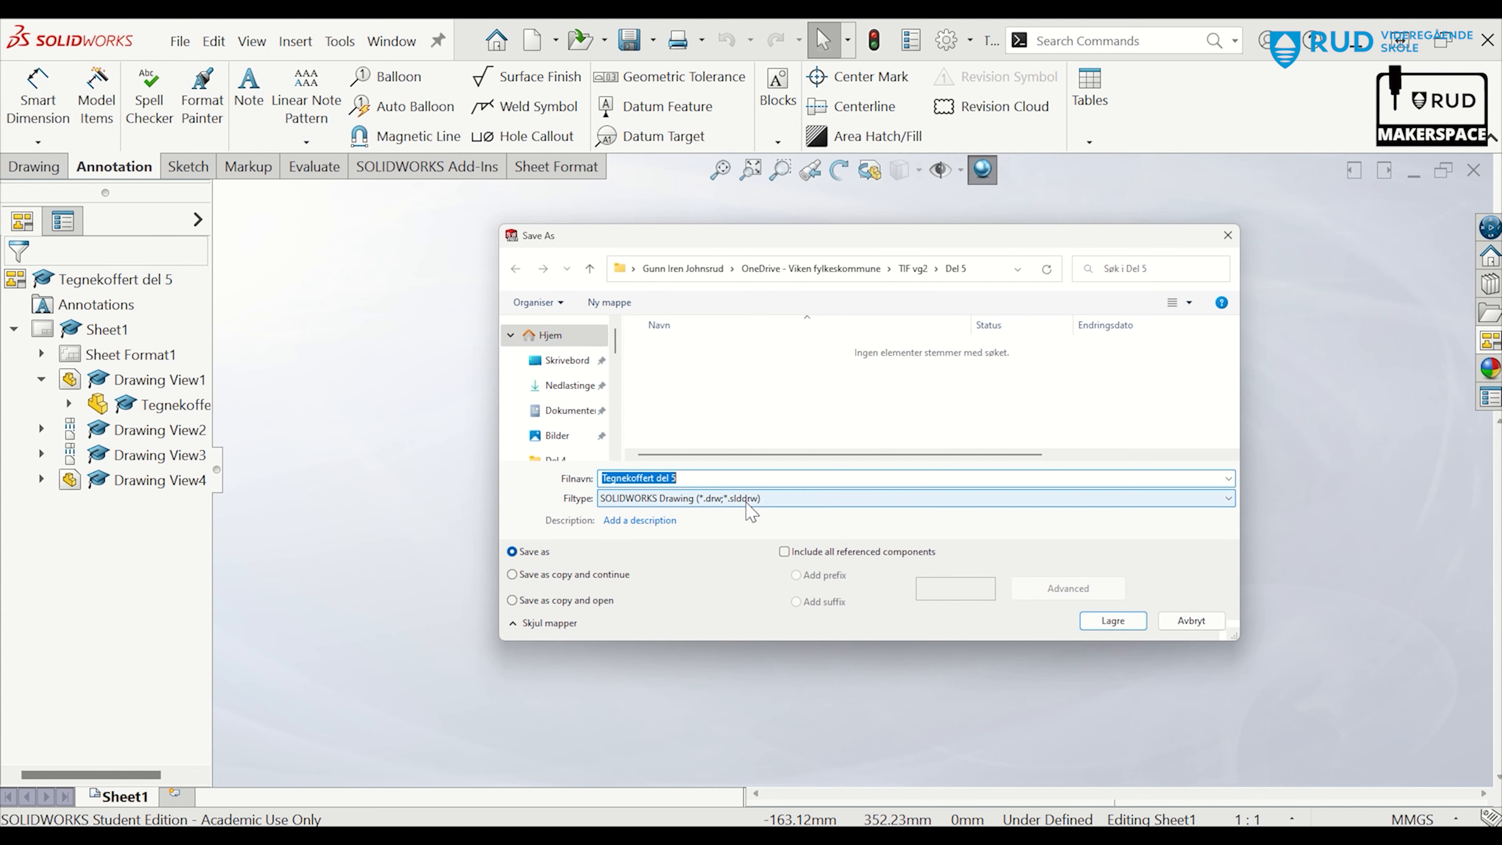
pyautogui.click(1113, 621)
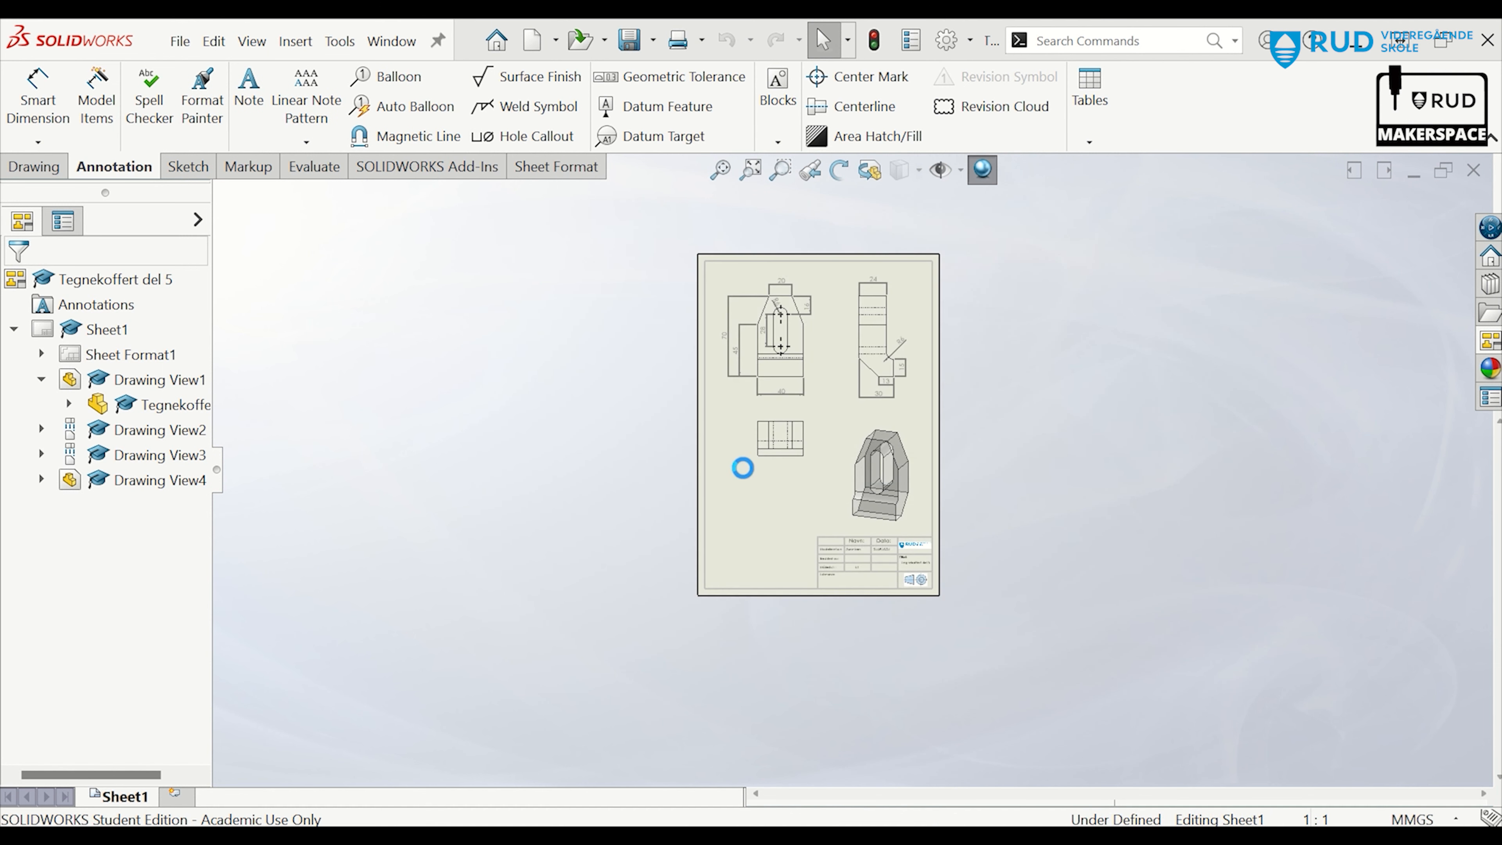
# Save the drawing also as a PDF named "Tegnekoffert del 5" in the Del 5 folder and view the finished sheet
pyautogui.click(180, 41)
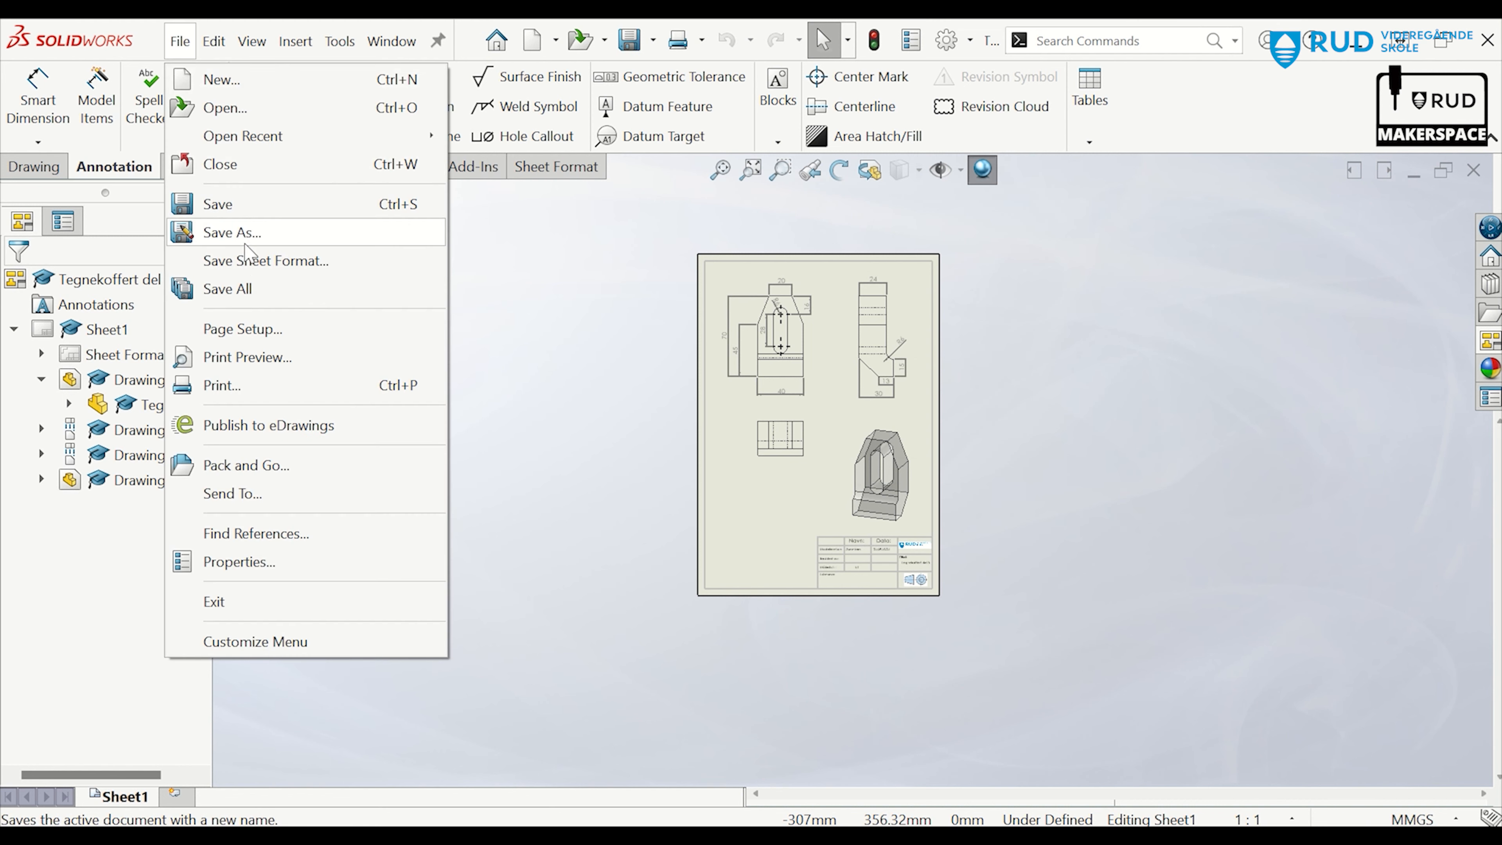
pyautogui.click(218, 232)
pyautogui.click(786, 500)
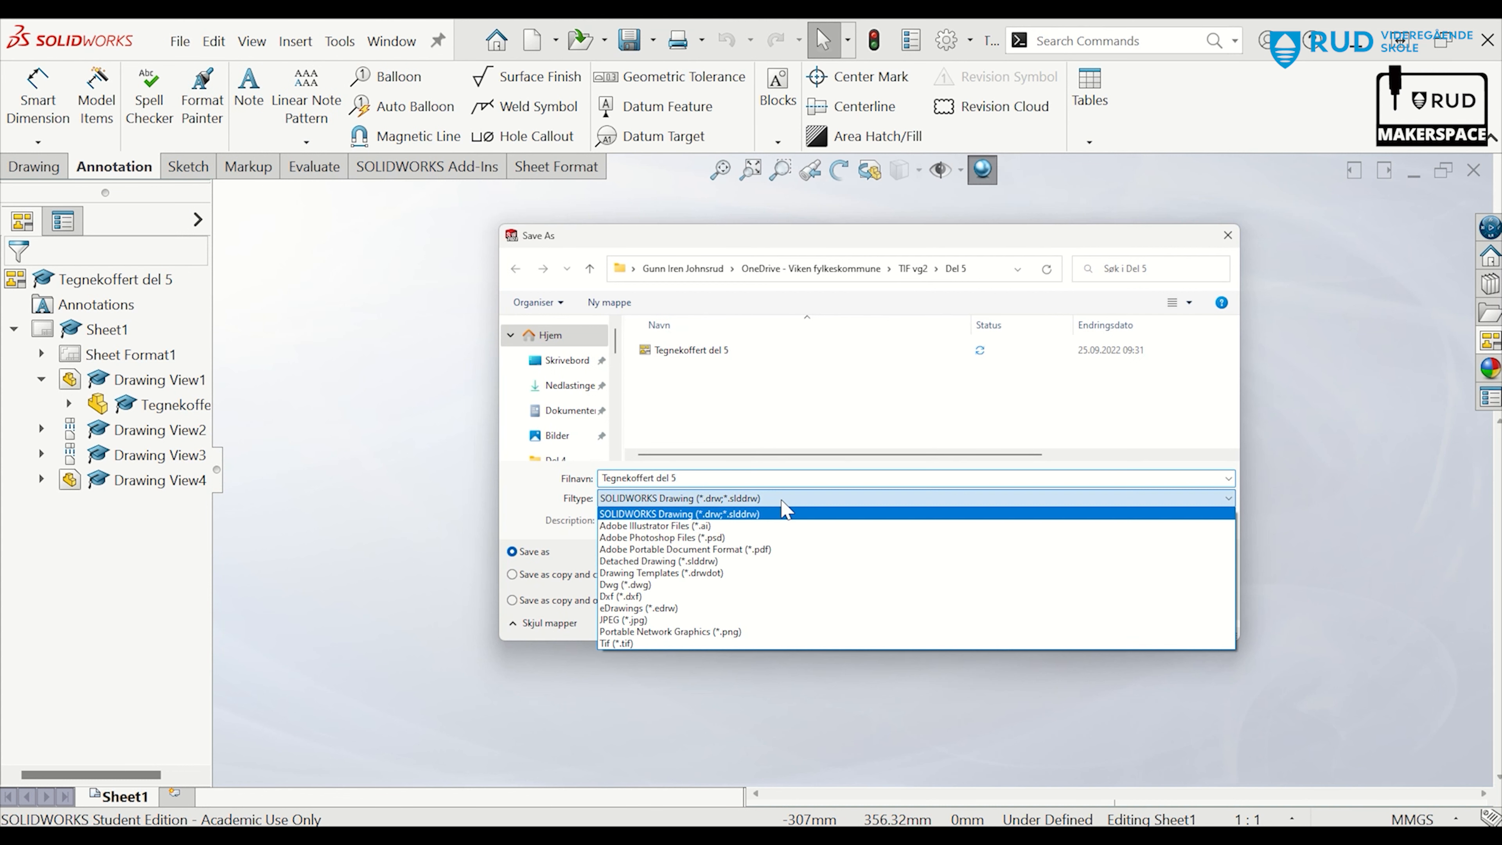
pyautogui.click(784, 558)
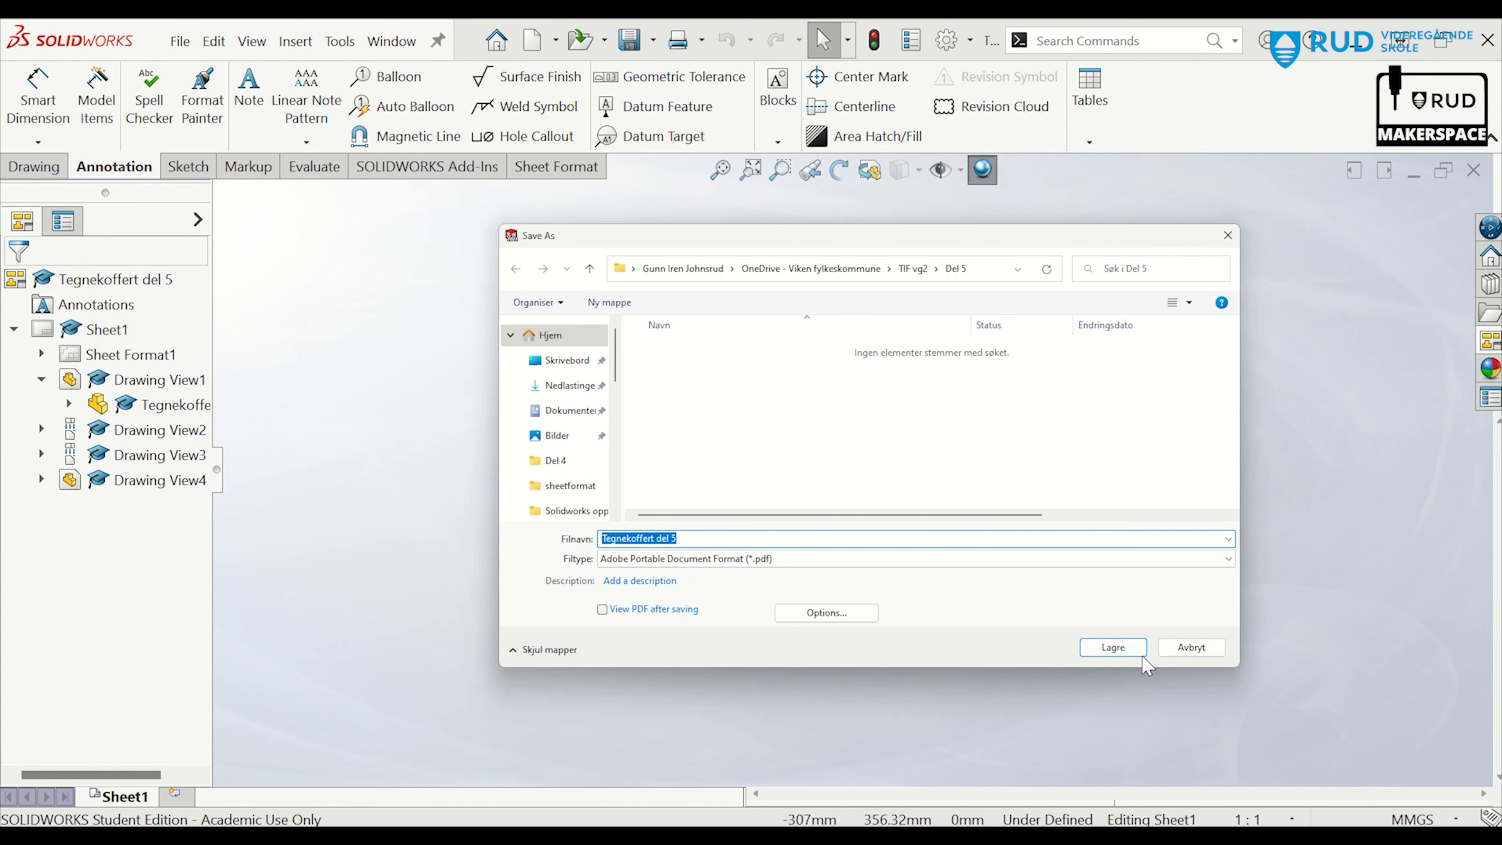
pyautogui.click(1113, 647)
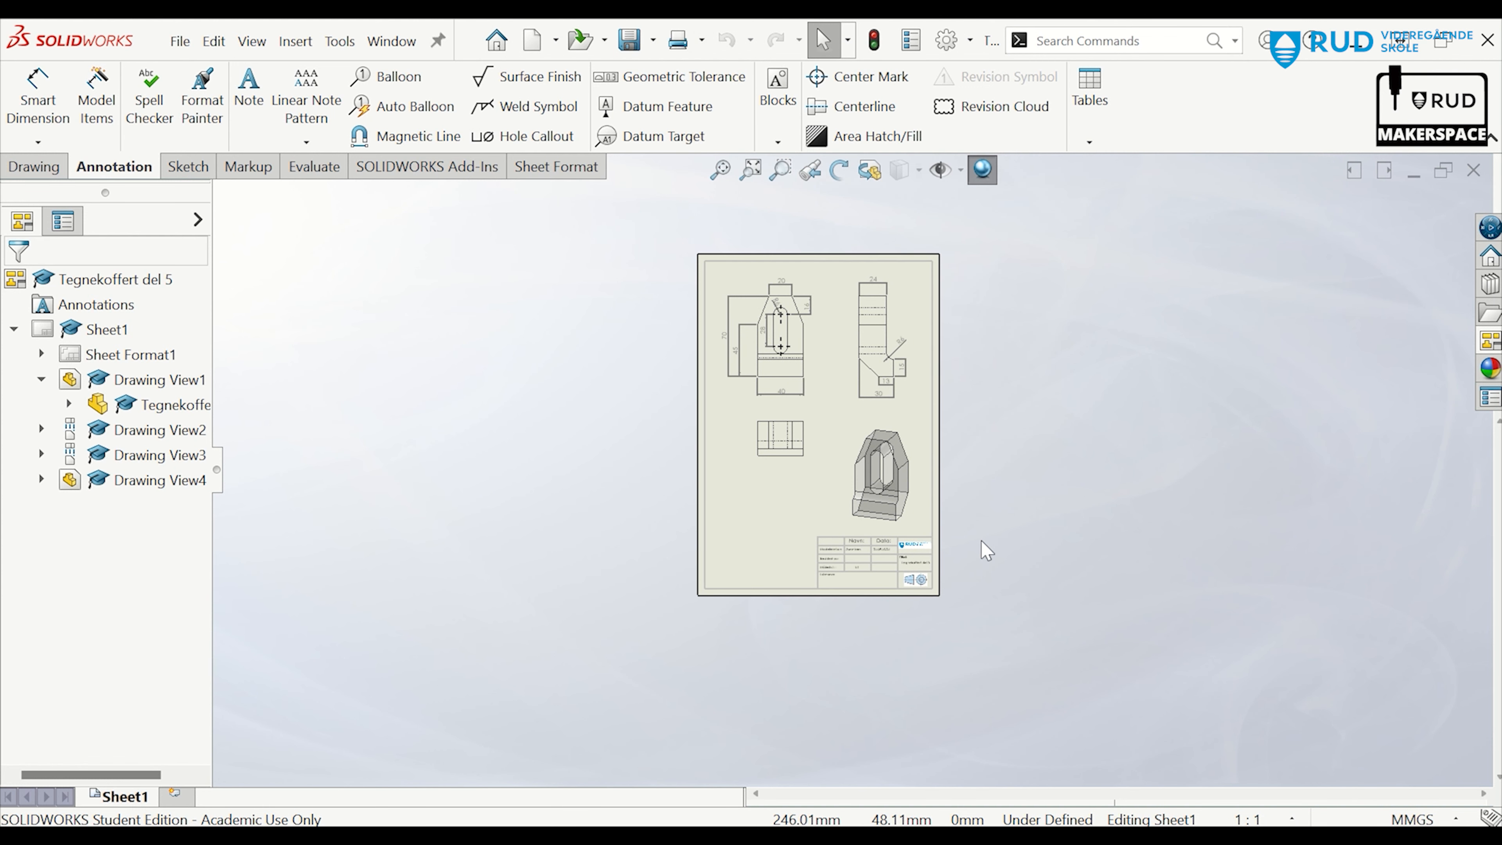
pyautogui.scroll(-2, 847, 408)
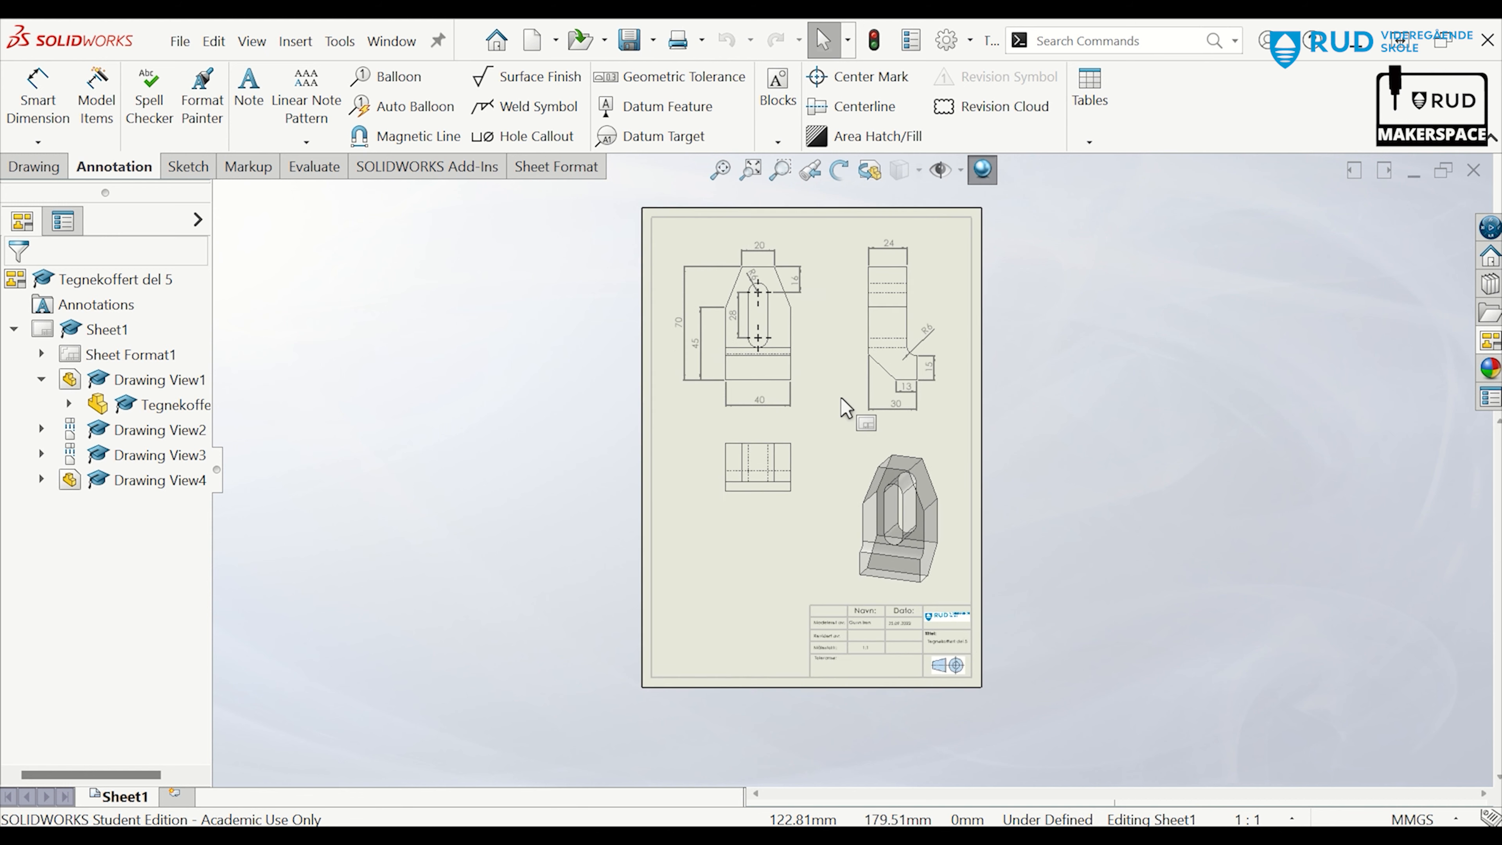
pyautogui.scroll(-1, 847, 408)
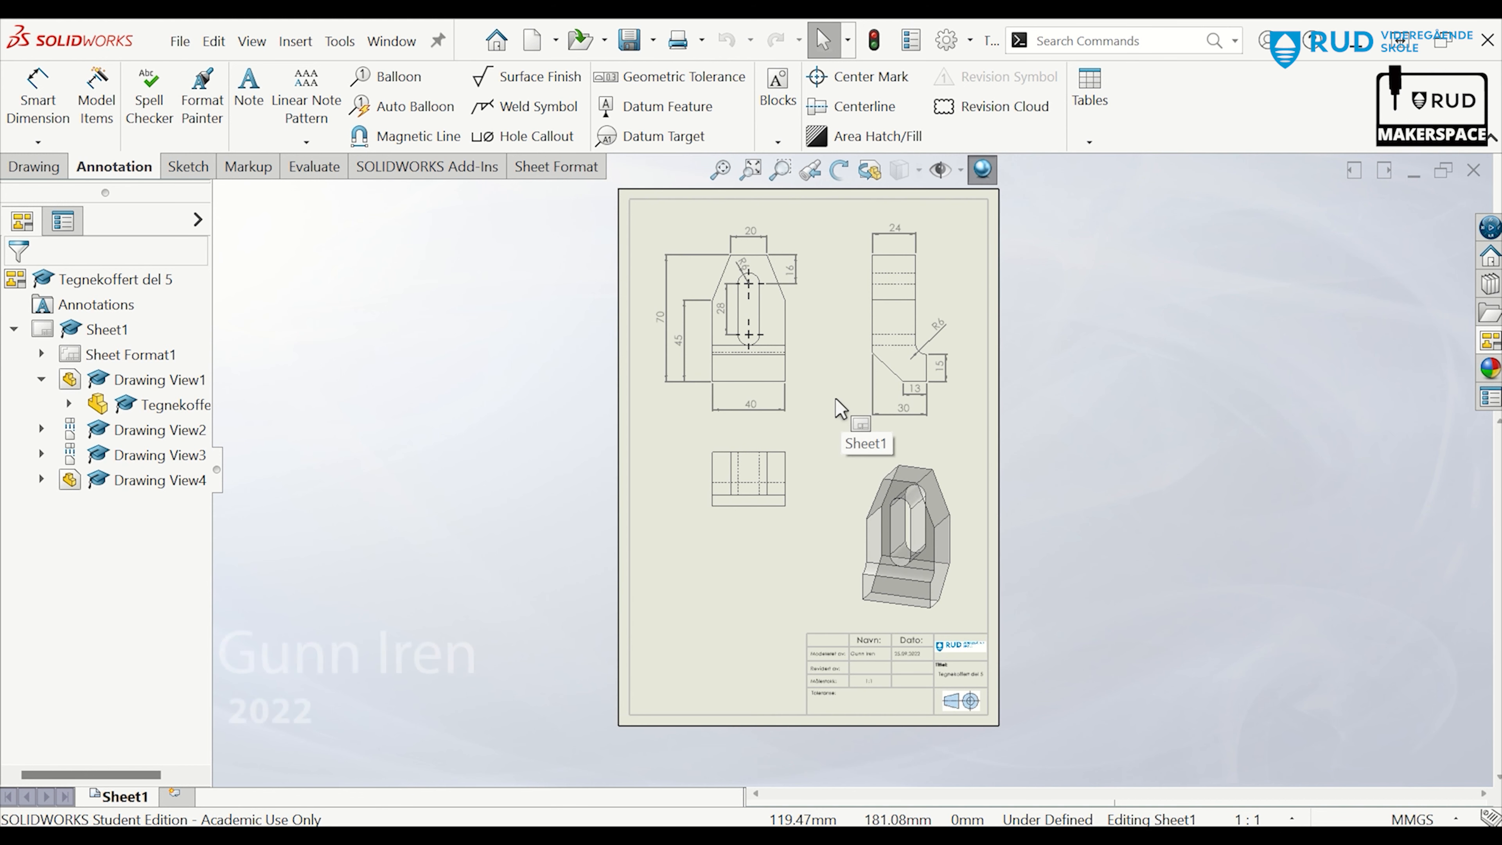